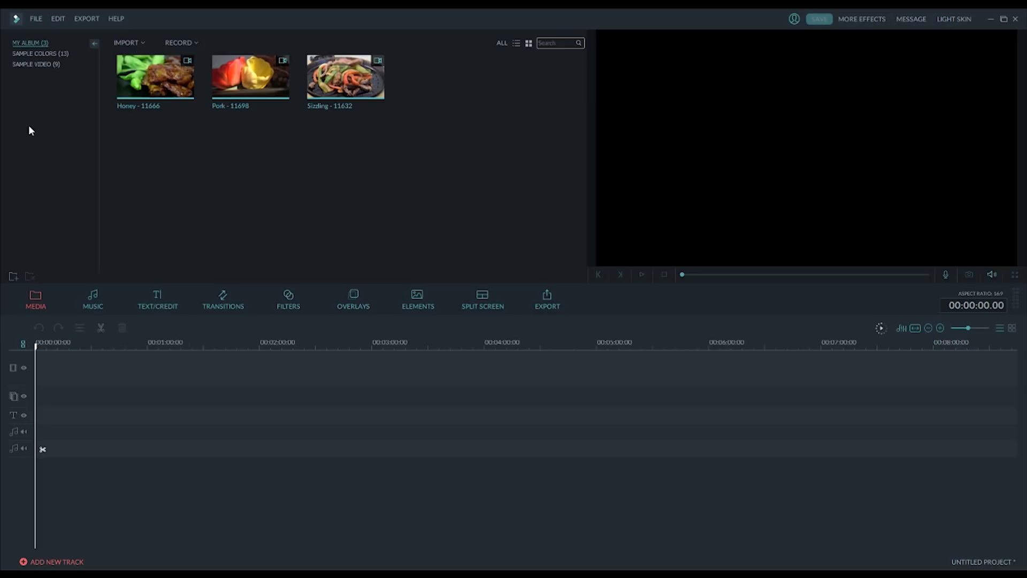
# Show the Sample Colors backgrounds and preview Gradient1, Gradient7, Grey, Gradient3 and Black.
pyautogui.click(56, 54)
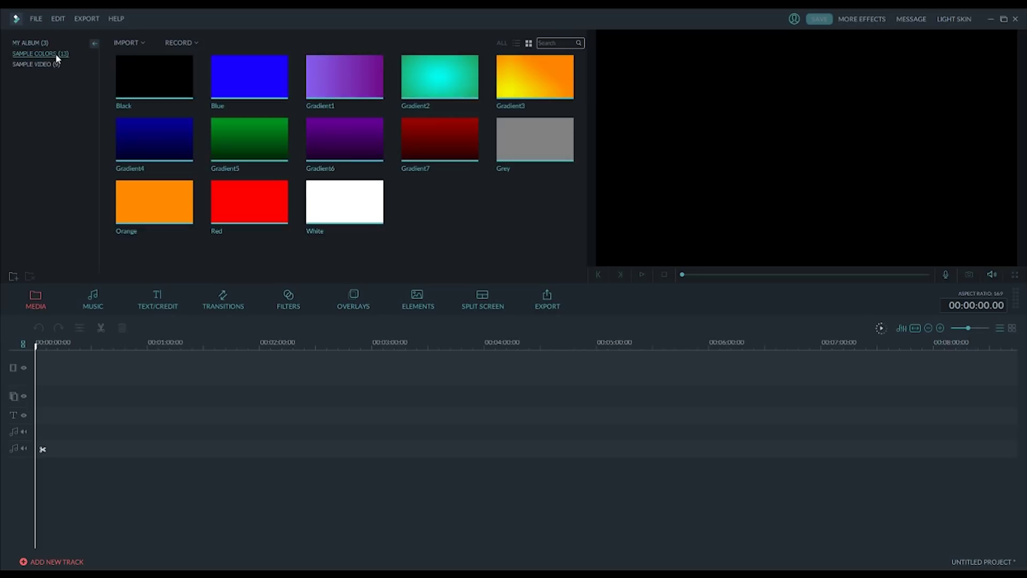
pyautogui.click(323, 93)
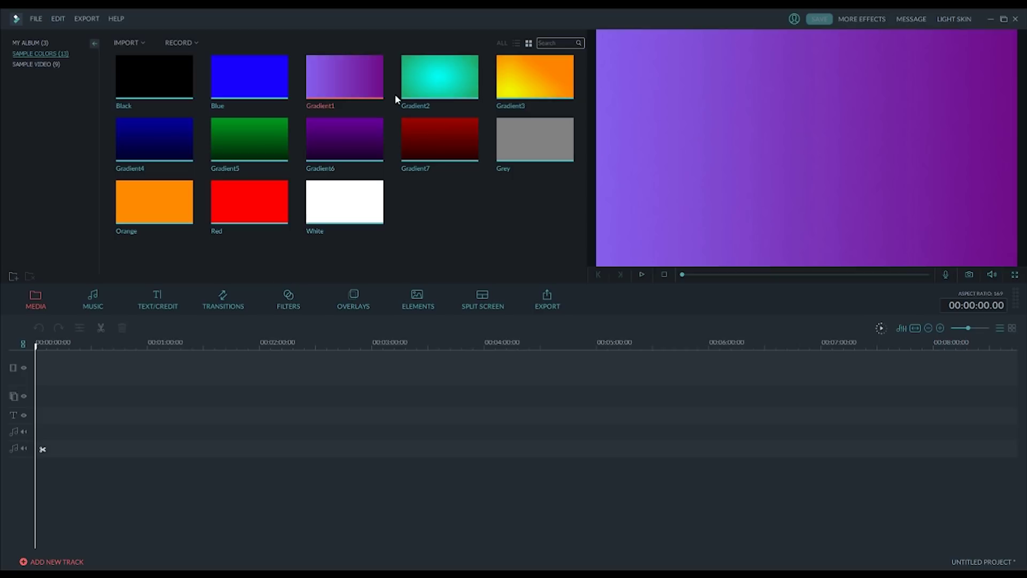
pyautogui.click(462, 152)
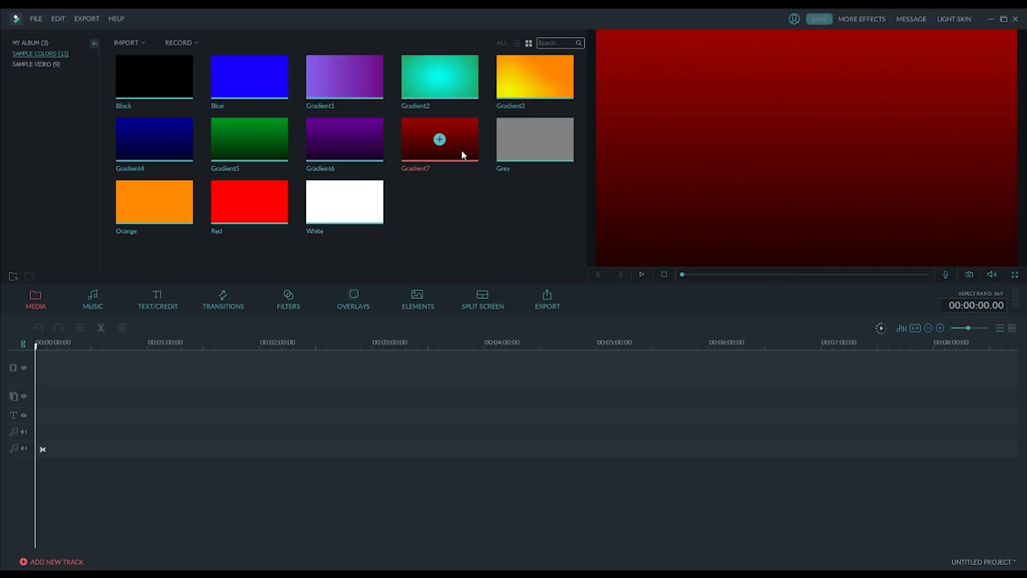
pyautogui.click(554, 152)
pyautogui.click(554, 85)
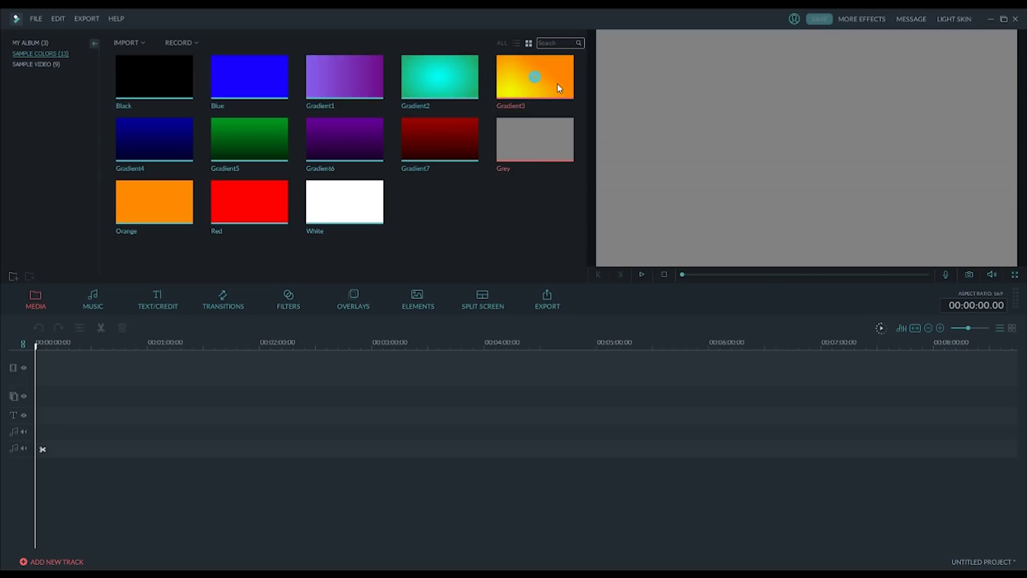
pyautogui.click(354, 78)
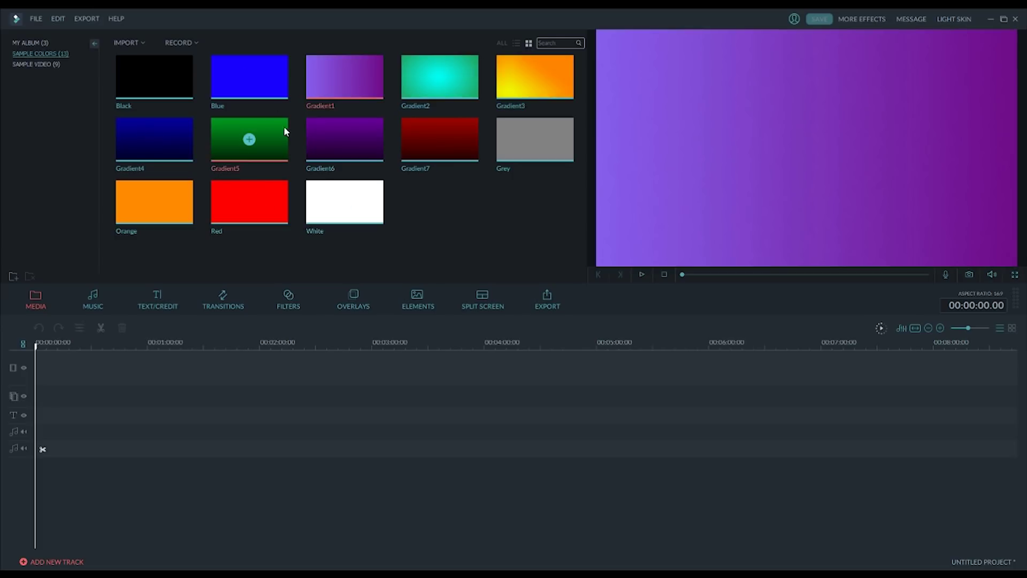
pyautogui.click(126, 78)
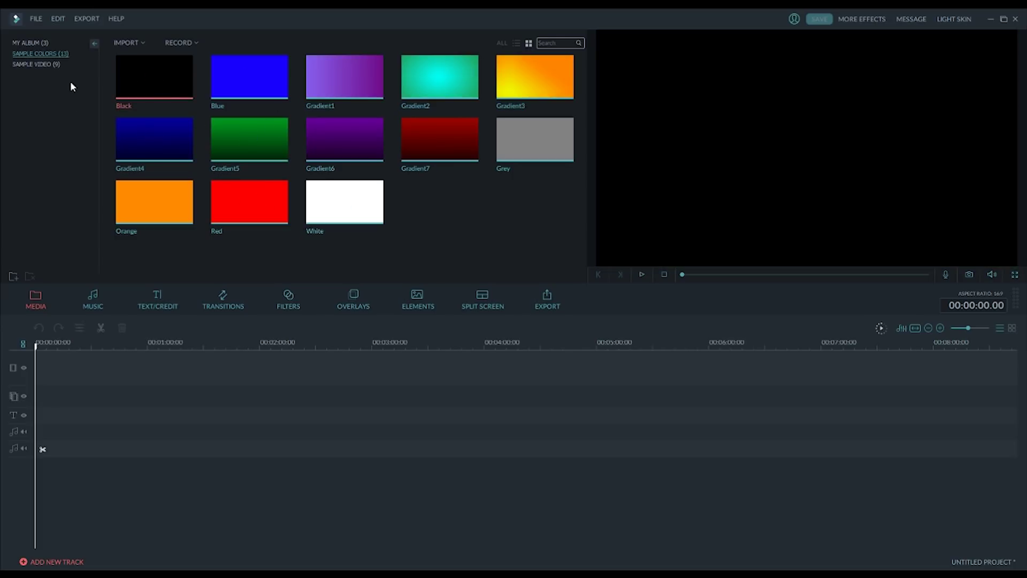
# Preview the Countdown8, Countdown4 and Countdown5 sample videos, then return to My Album.
pyautogui.click(53, 65)
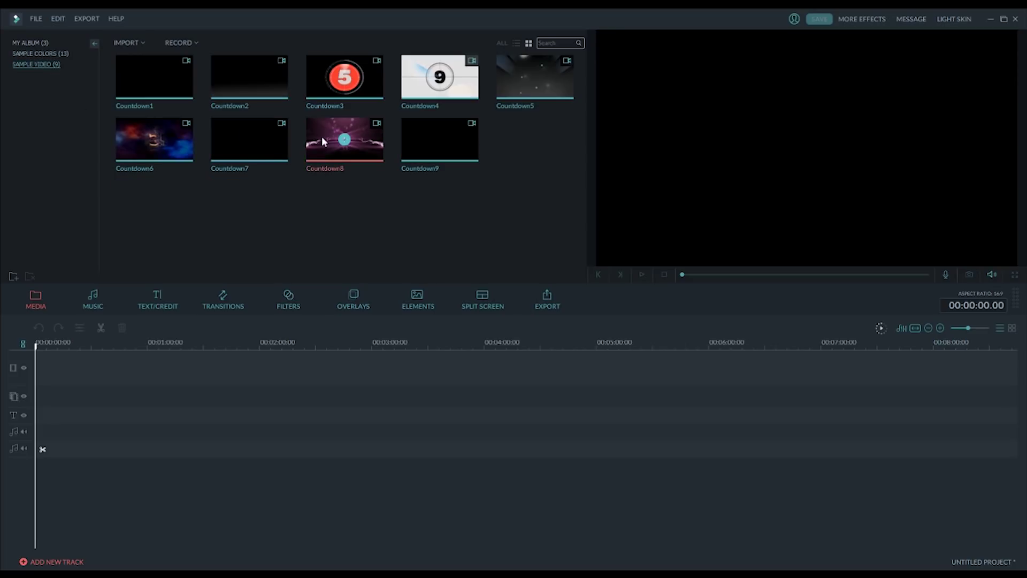
pyautogui.click(329, 149)
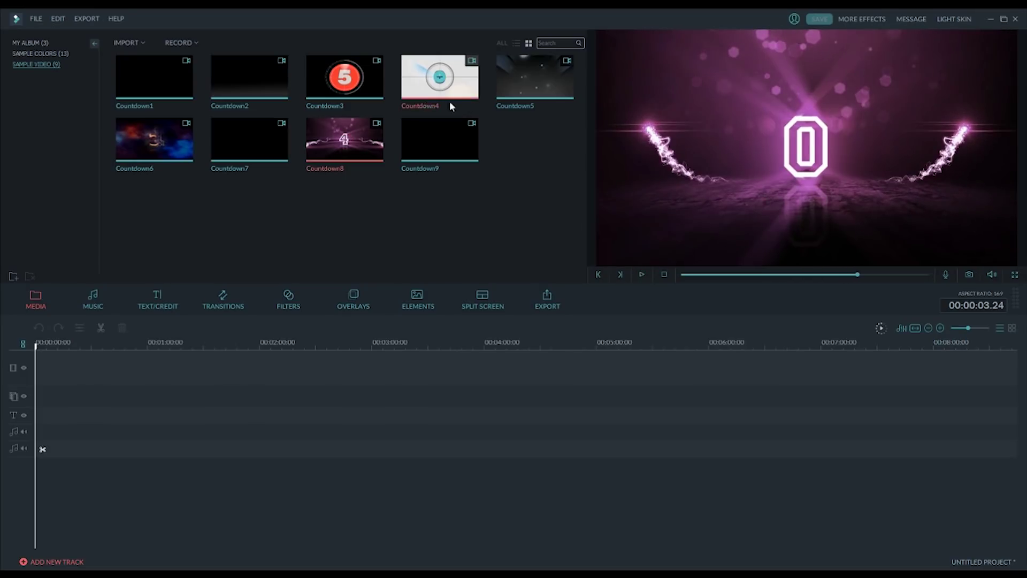
pyautogui.click(406, 78)
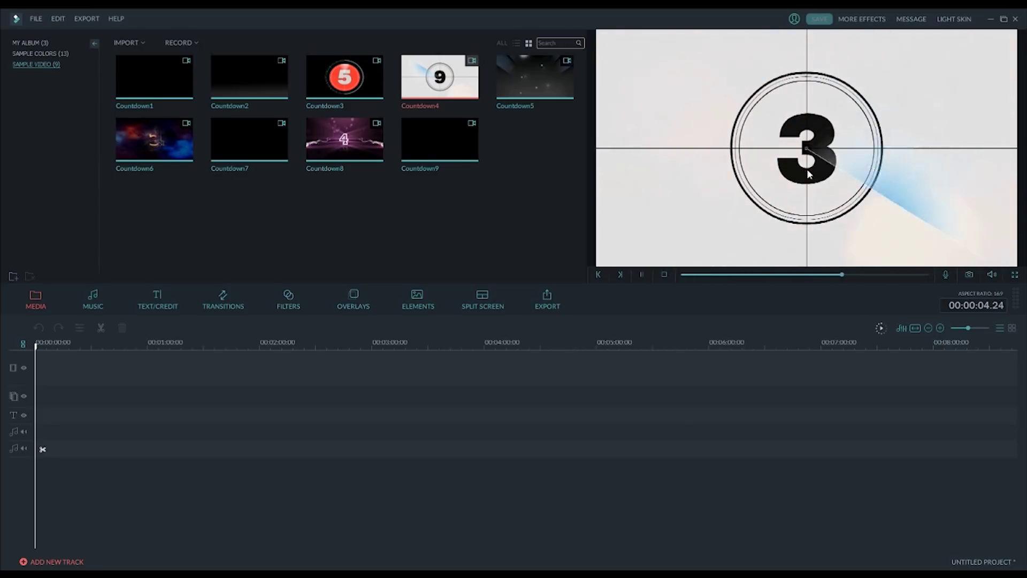
pyautogui.doubleClick(541, 85)
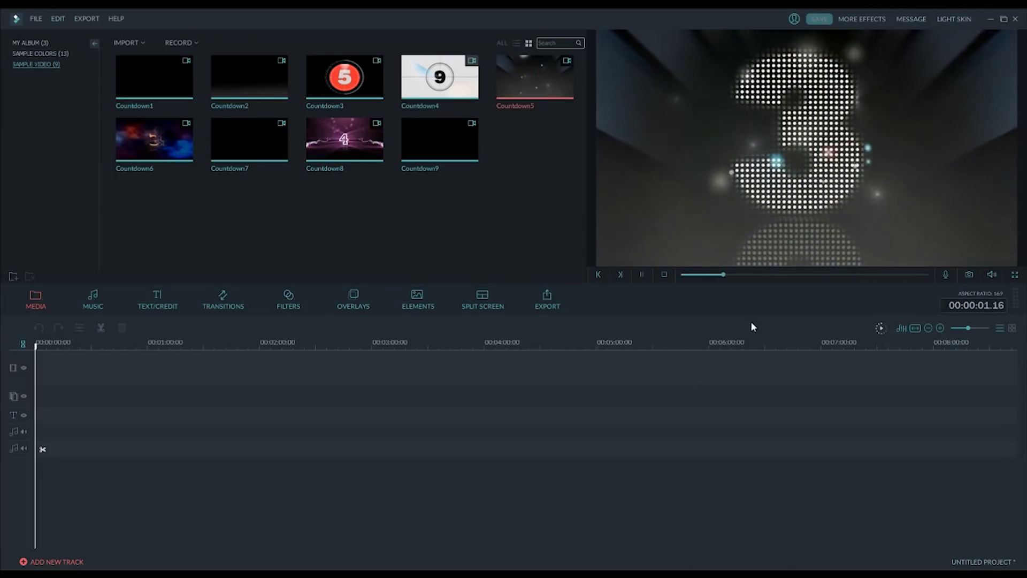
pyautogui.click(642, 274)
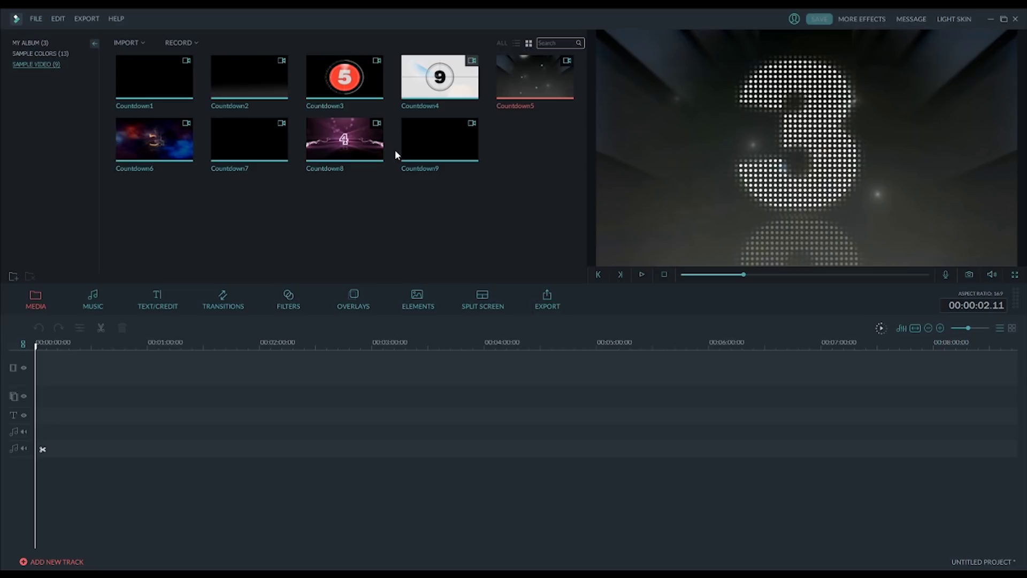
pyautogui.click(444, 224)
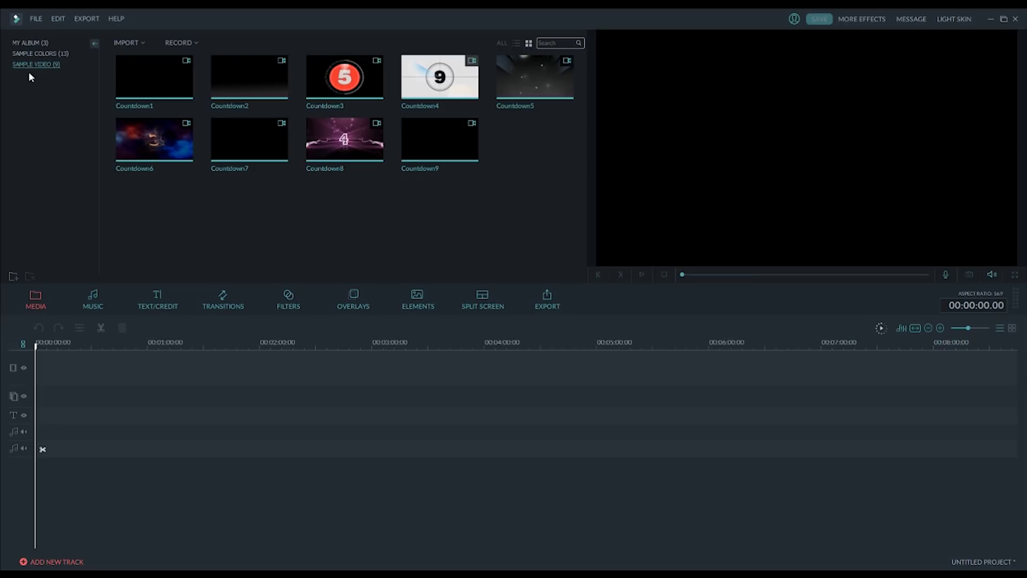
pyautogui.click(30, 43)
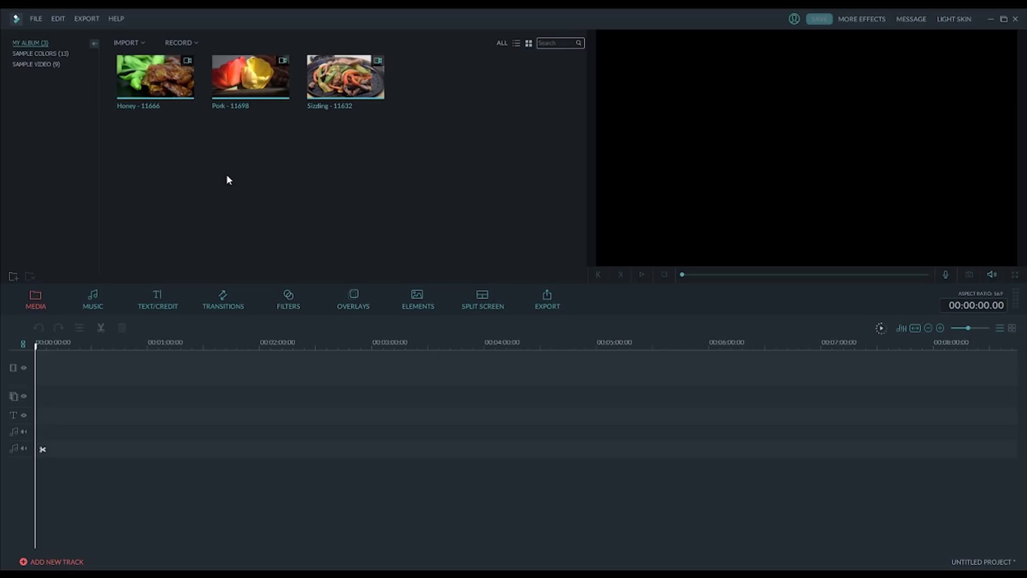
# Play the Honey glazed-ribs clip in the preview, pause it, and clear the selection.
pyautogui.moveTo(123, 93)
pyautogui.doubleClick(124, 93)
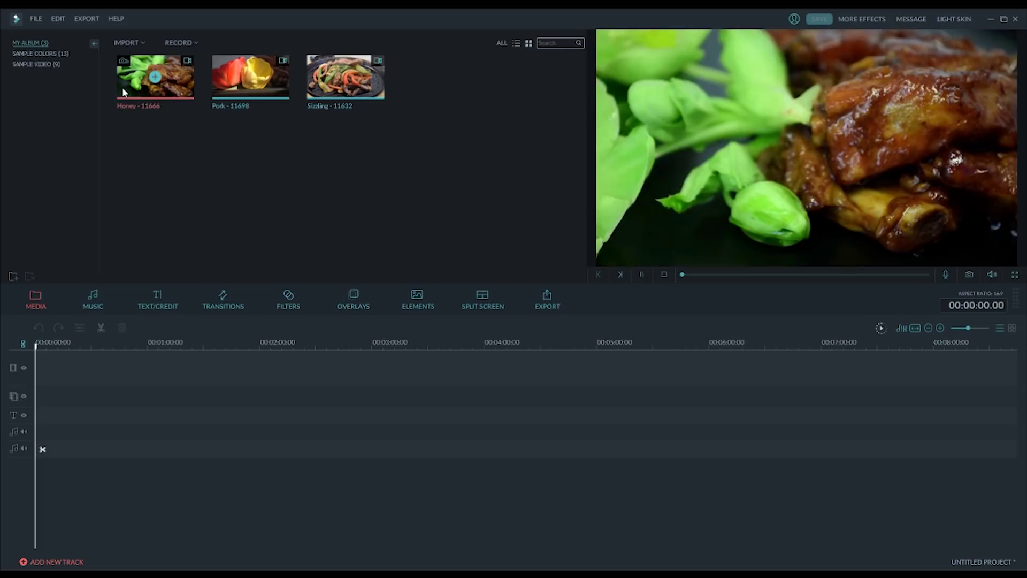
pyautogui.click(642, 276)
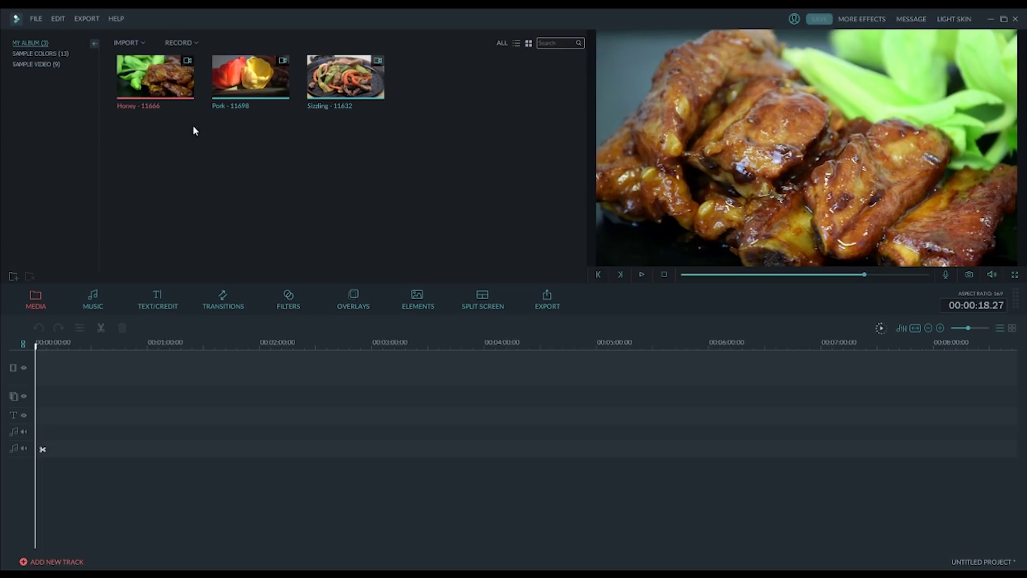
pyautogui.click(139, 246)
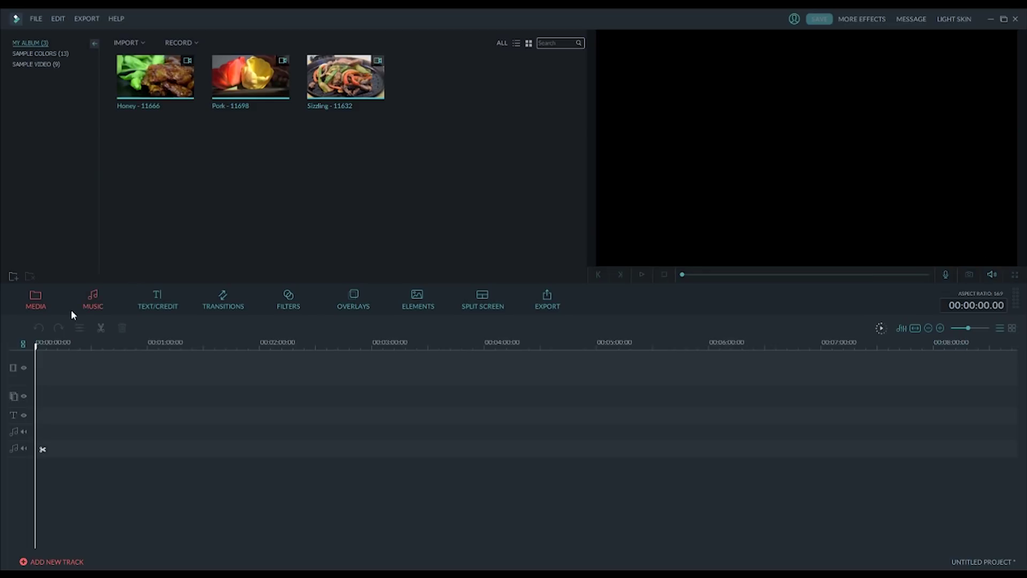
pyautogui.click(162, 299)
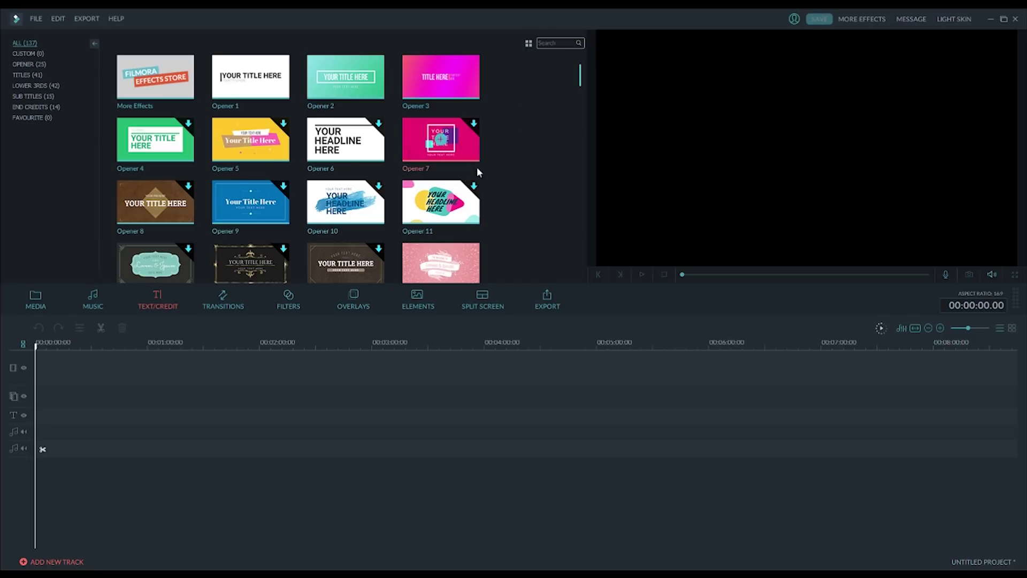
pyautogui.scroll(-10, 486, 156)
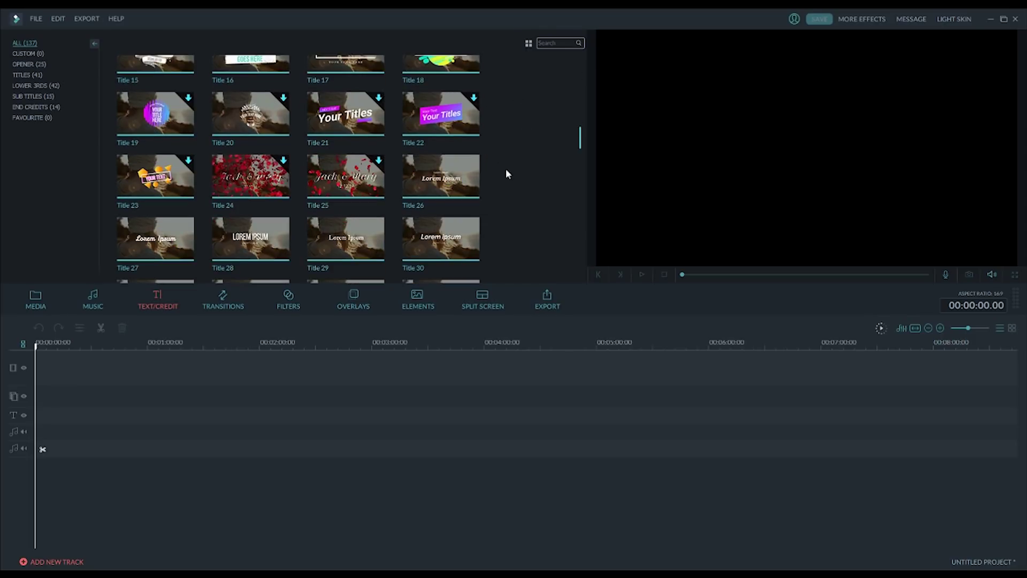
pyautogui.scroll(-5, 506, 174)
pyautogui.scroll(15, 507, 174)
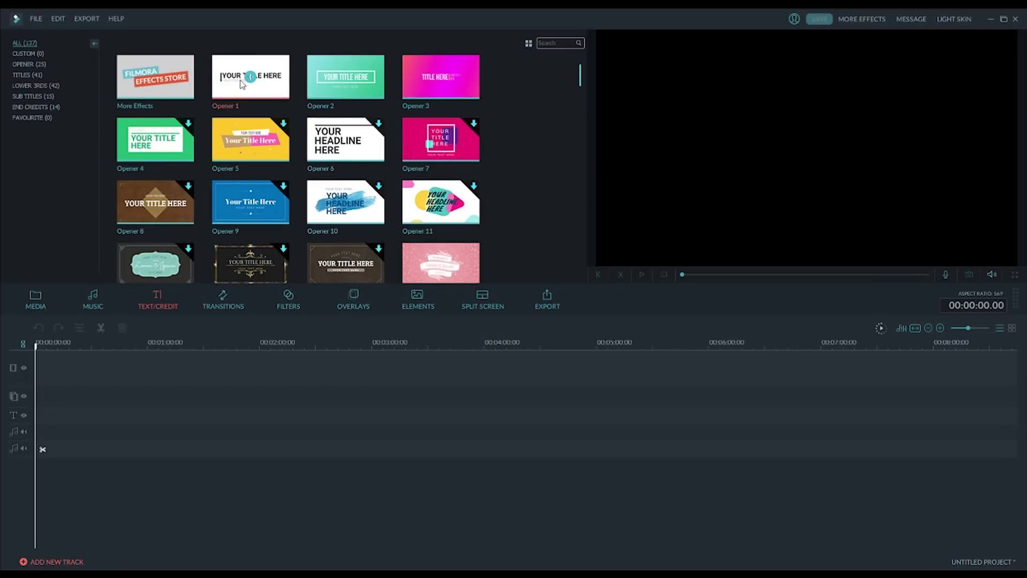
pyautogui.click(225, 87)
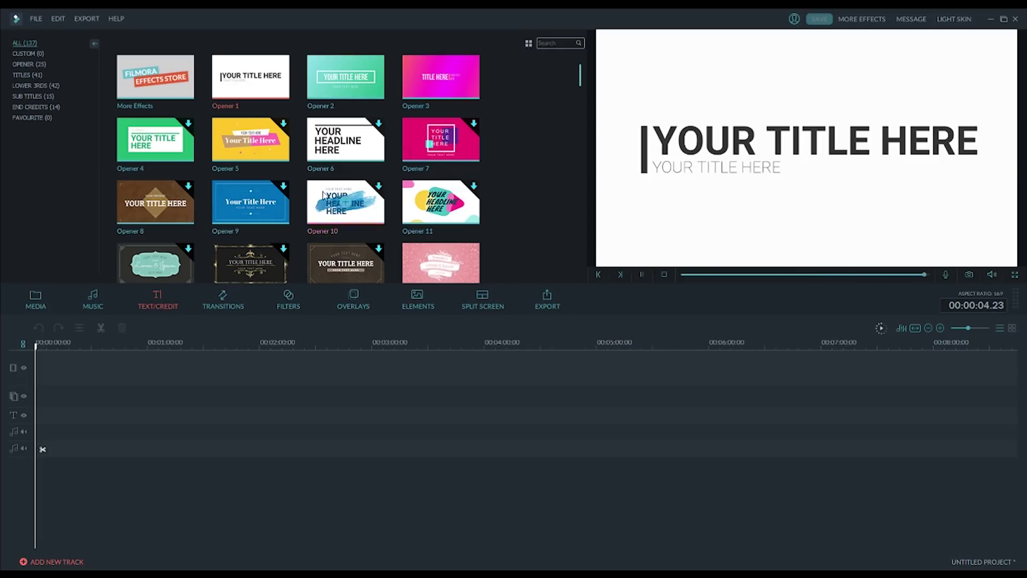
pyautogui.click(316, 88)
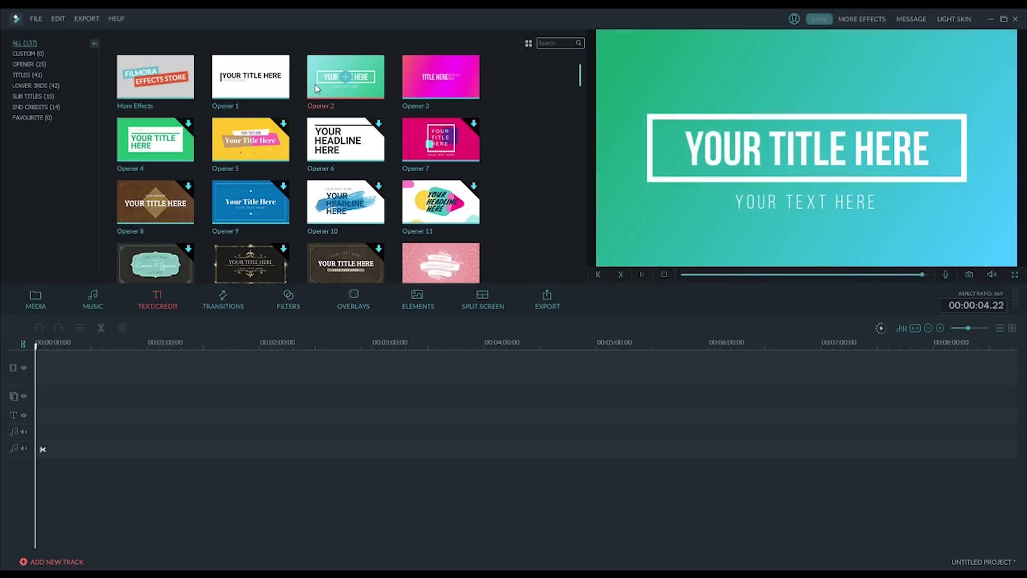
pyautogui.click(423, 89)
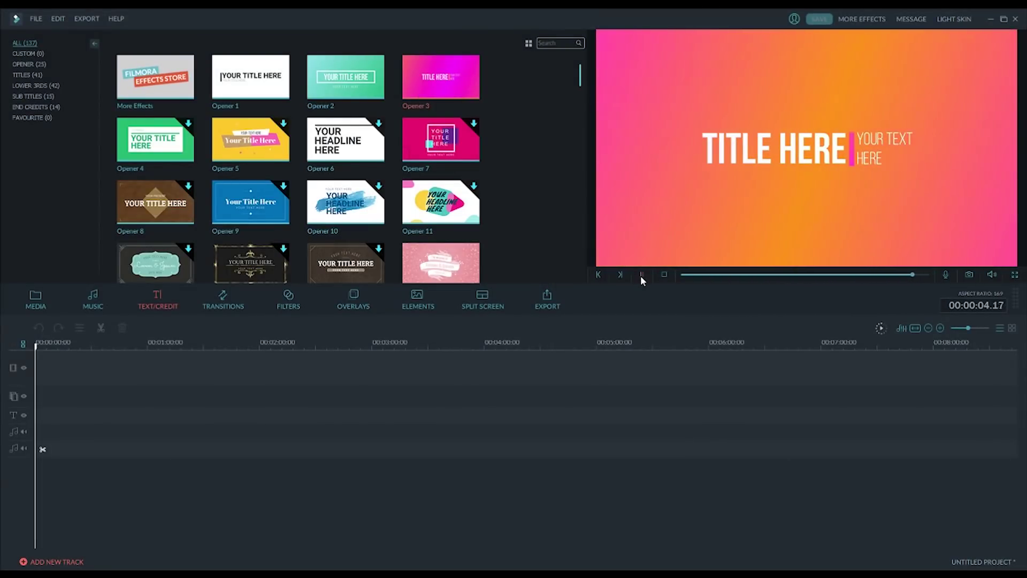
pyautogui.scroll(-2, 529, 201)
pyautogui.scroll(-4, 529, 201)
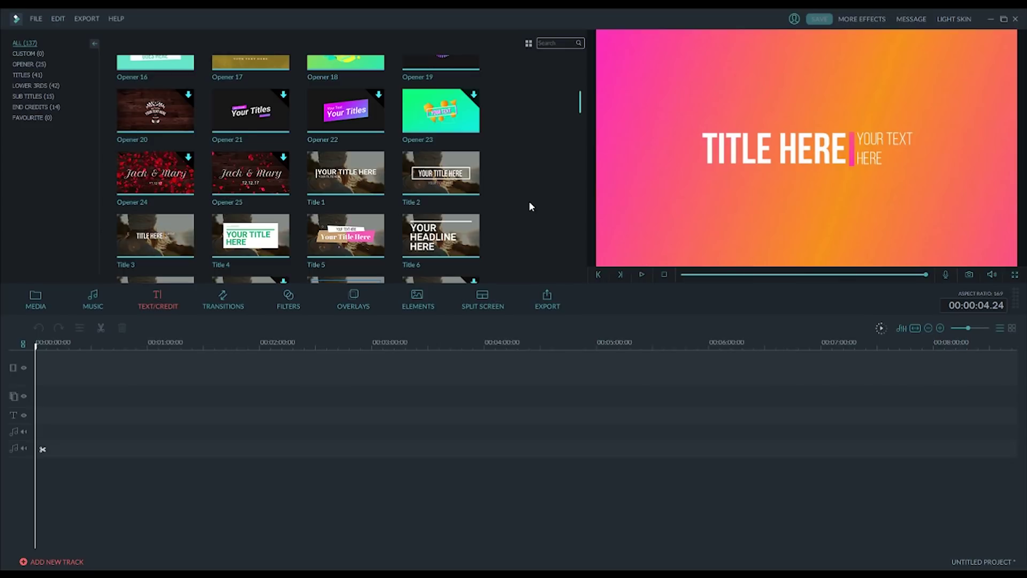
pyautogui.scroll(-2, 528, 201)
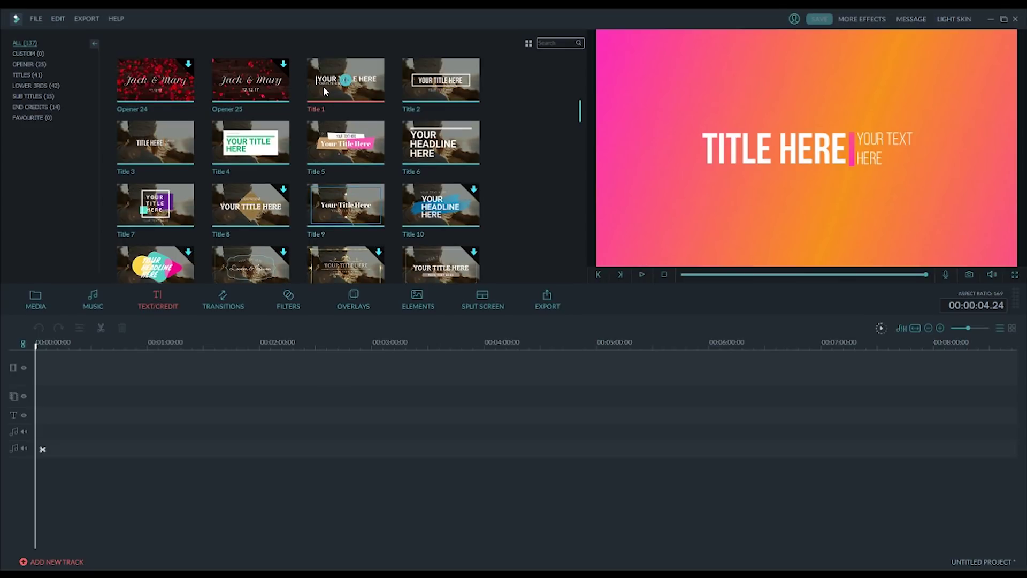
pyautogui.click(410, 92)
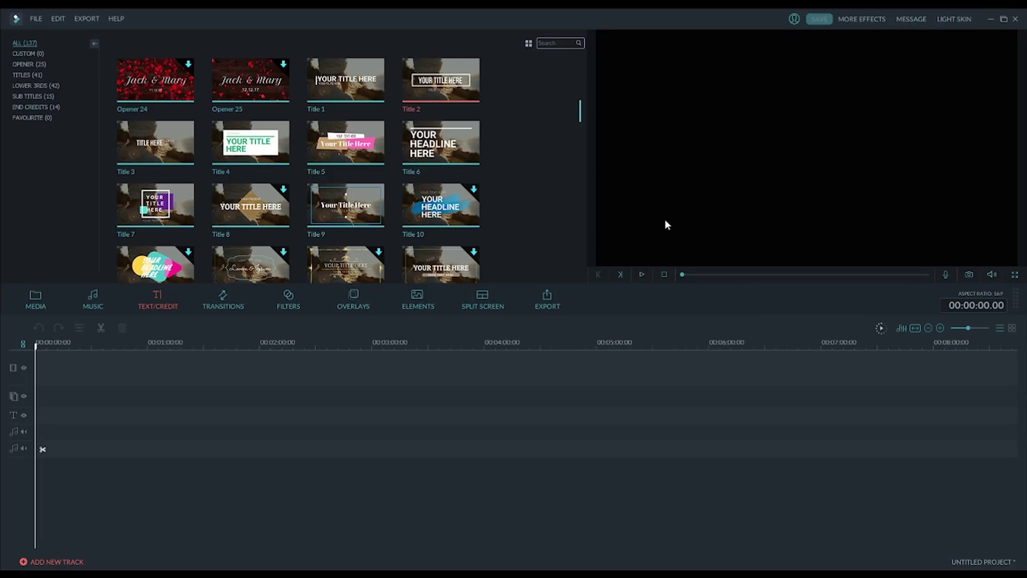
pyautogui.click(28, 306)
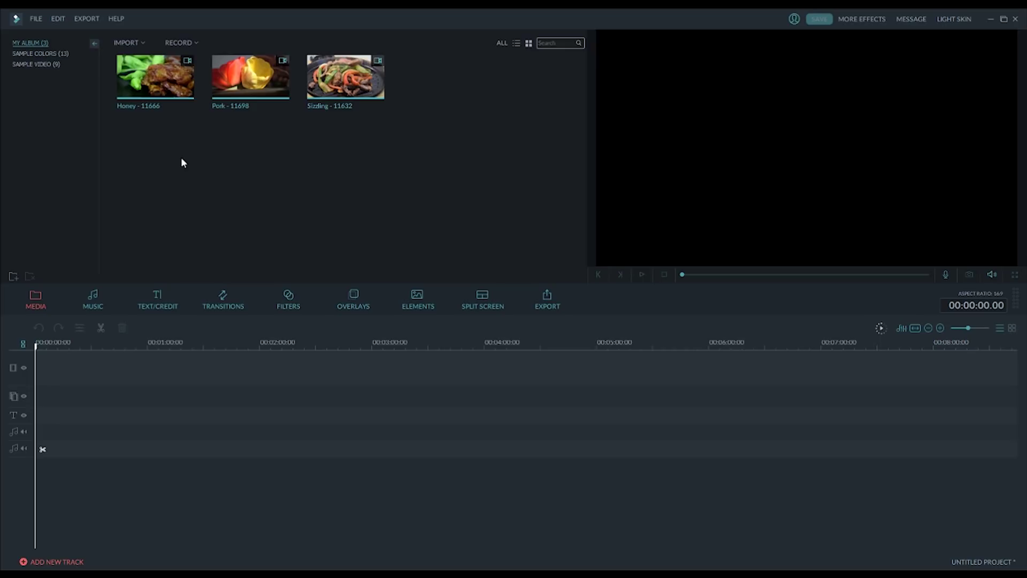
# Preview the Pork clip, then place it at the start of the video track.
pyautogui.moveTo(285, 80)
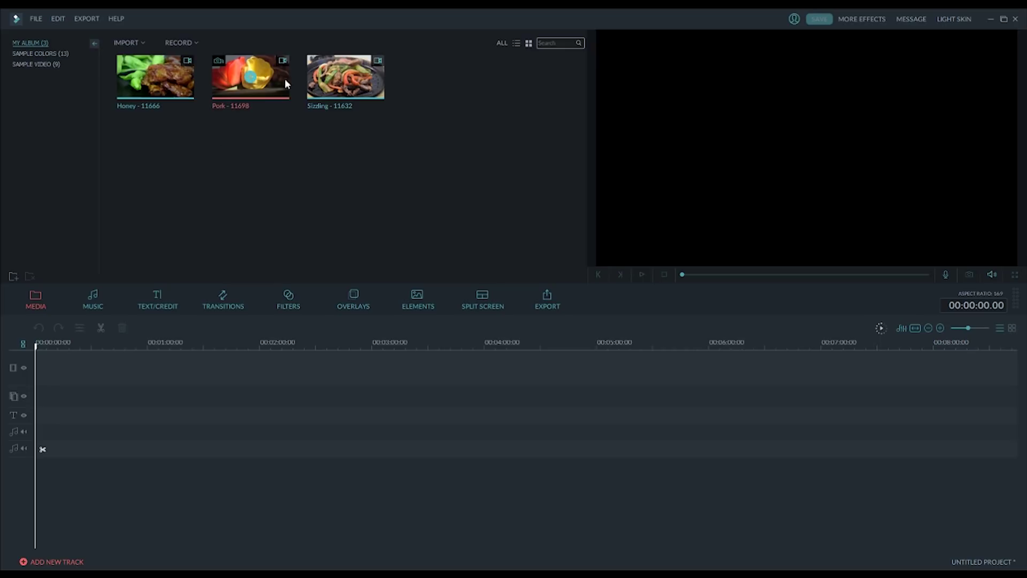
pyautogui.doubleClick(233, 94)
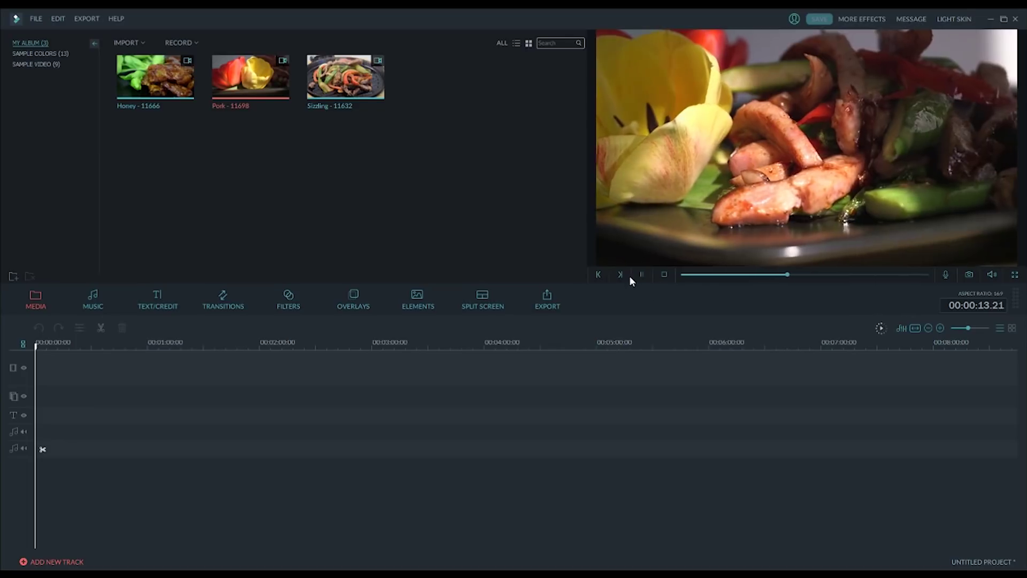
pyautogui.moveTo(255, 86)
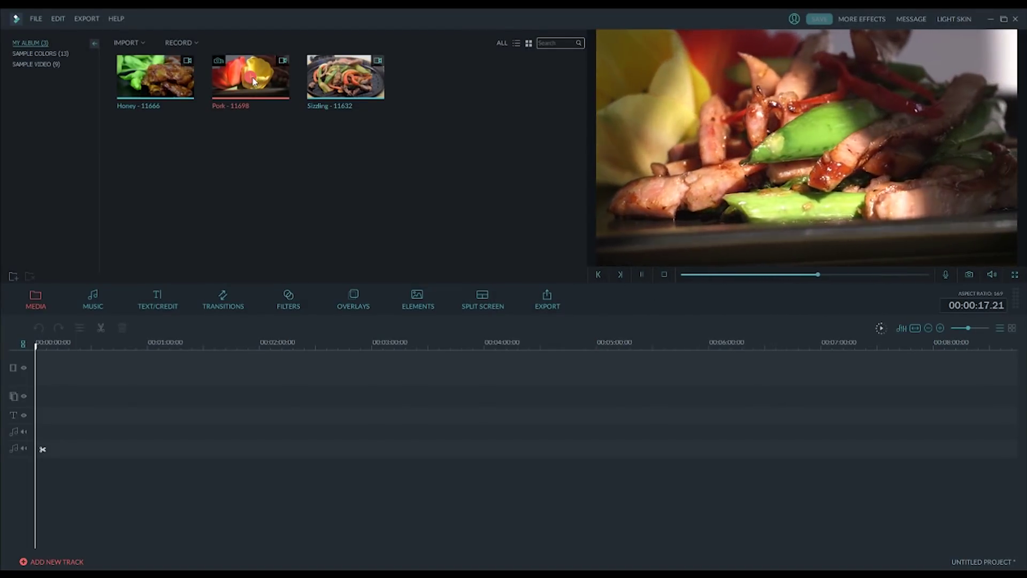
pyautogui.moveTo(254, 80); pyautogui.dragTo(62, 377)
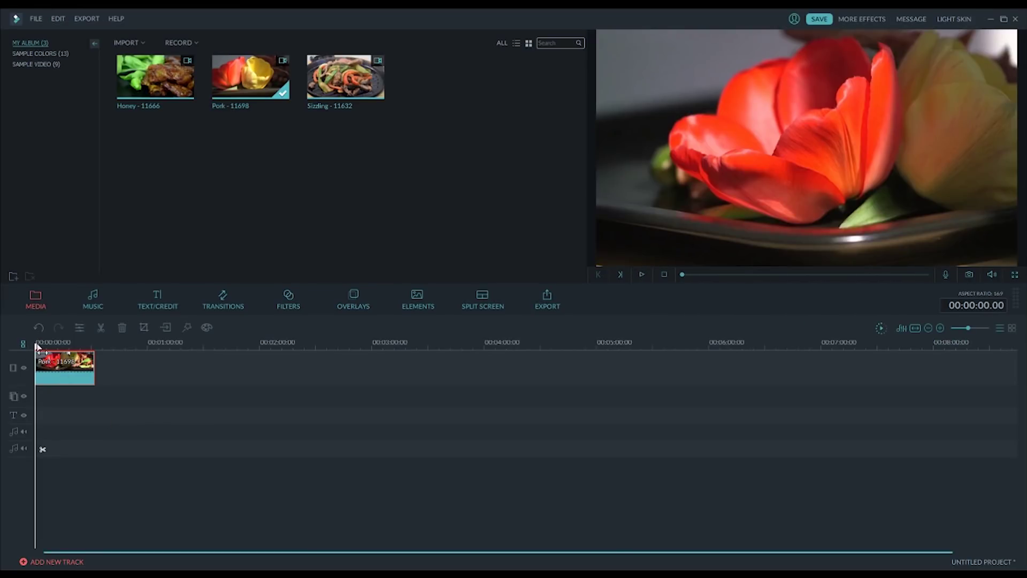
# Scrub the Pork clip around 4, 11, 22 and 7 seconds, then return to the start.
pyautogui.moveTo(38, 347); pyautogui.dragTo(66, 450)
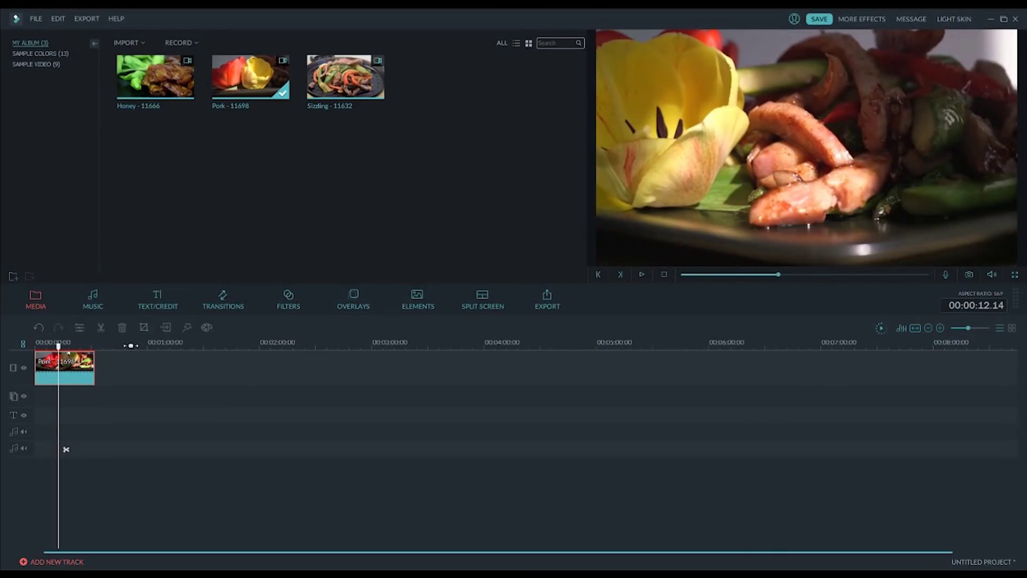
pyautogui.scroll(5, 66, 449)
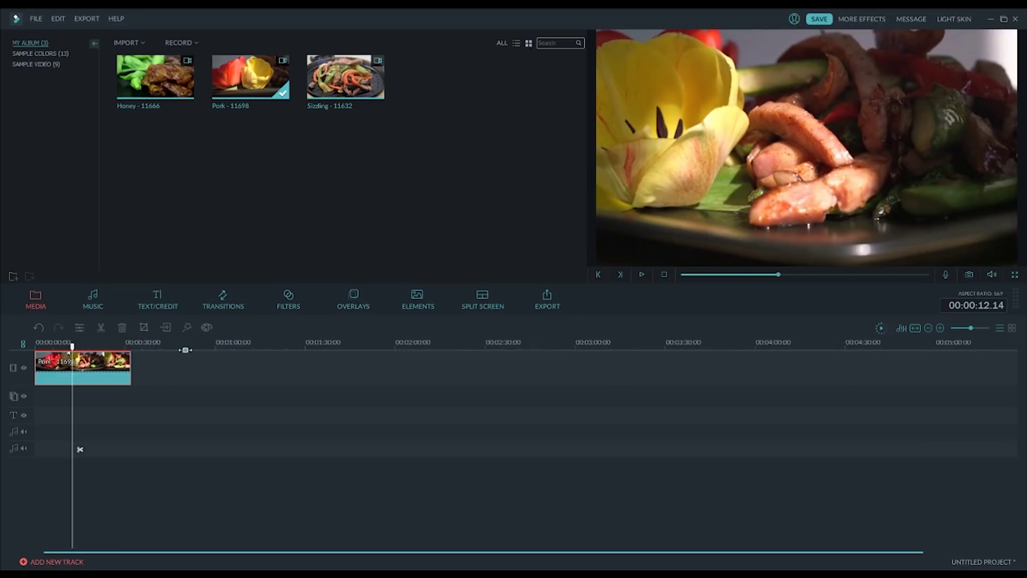
pyautogui.scroll(5, 86, 449)
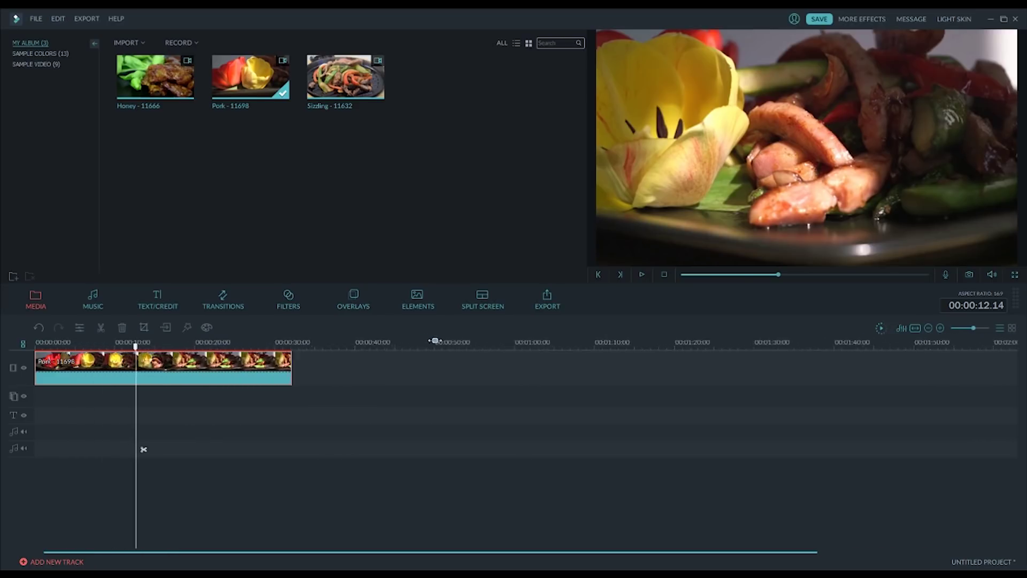
pyautogui.scroll(4, 200, 449)
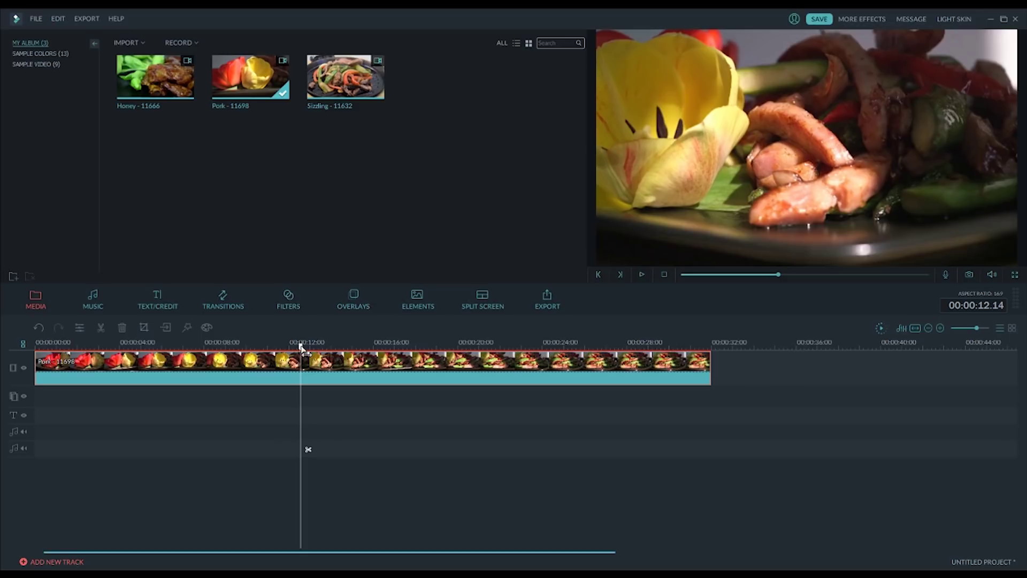
pyautogui.click(122, 342)
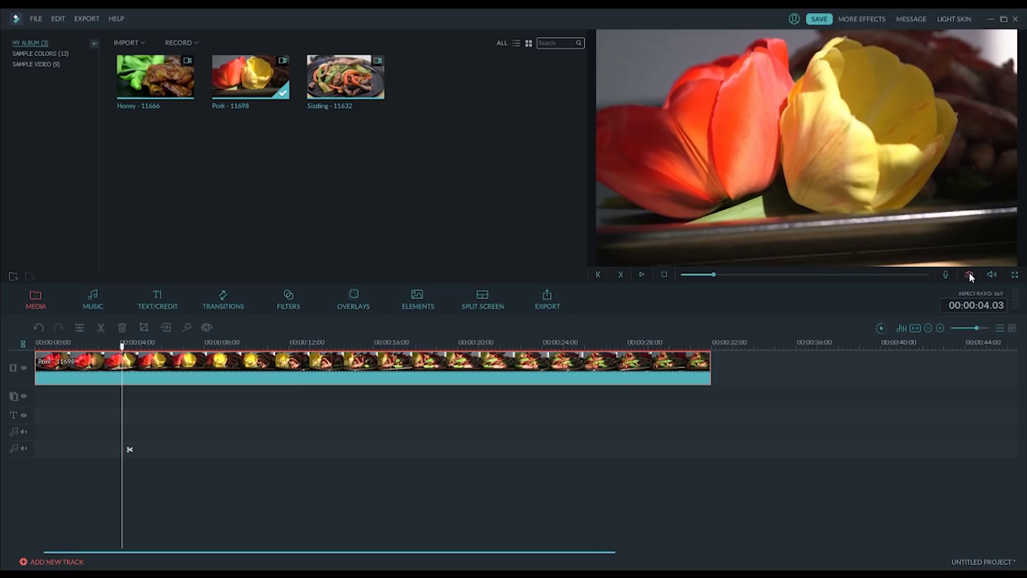
pyautogui.moveTo(129, 449); pyautogui.dragTo(449, 449)
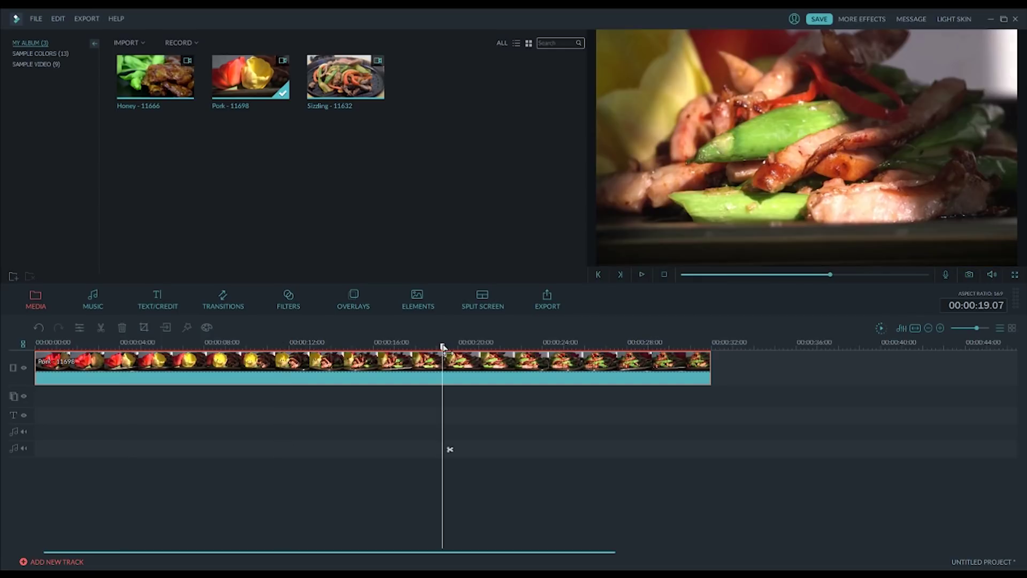
pyautogui.click(520, 343)
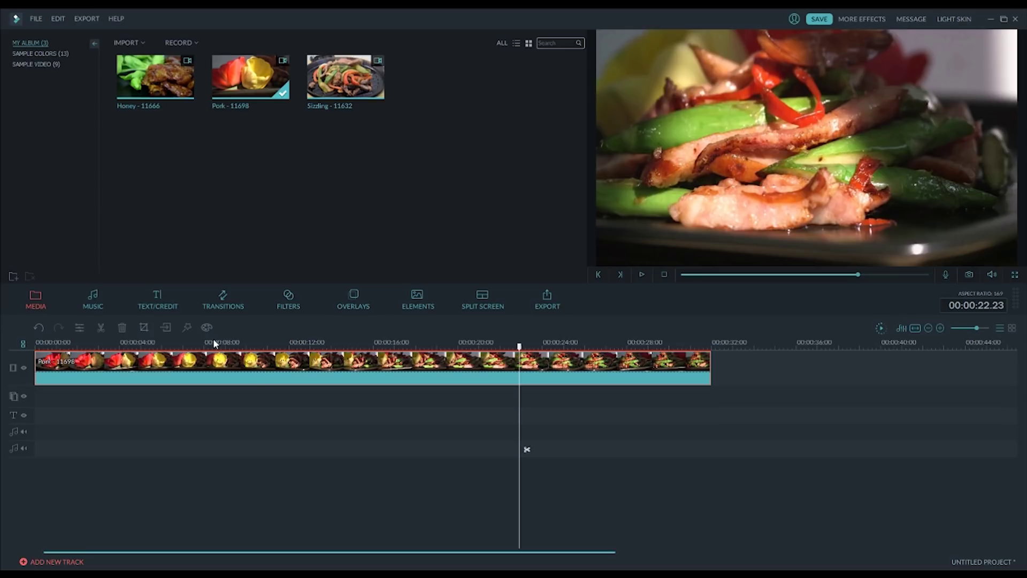
pyautogui.click(193, 350)
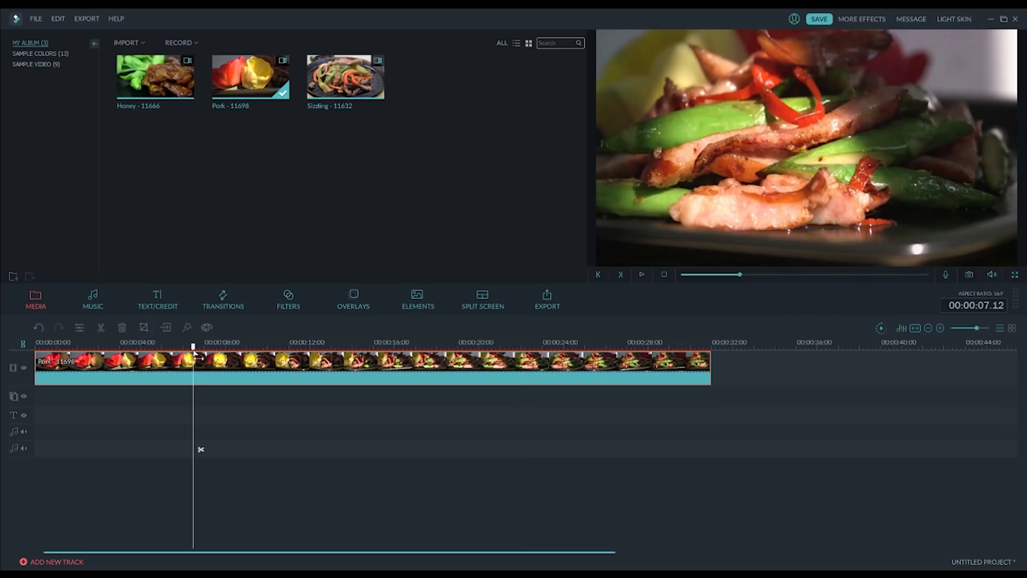
pyautogui.moveTo(59, 345); pyautogui.dragTo(35, 350)
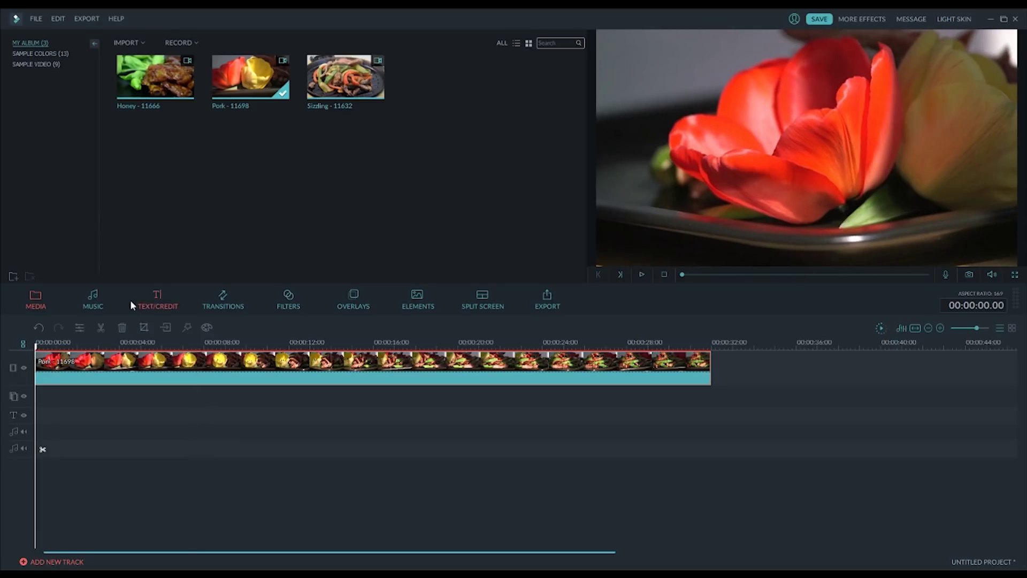
pyautogui.click(155, 305)
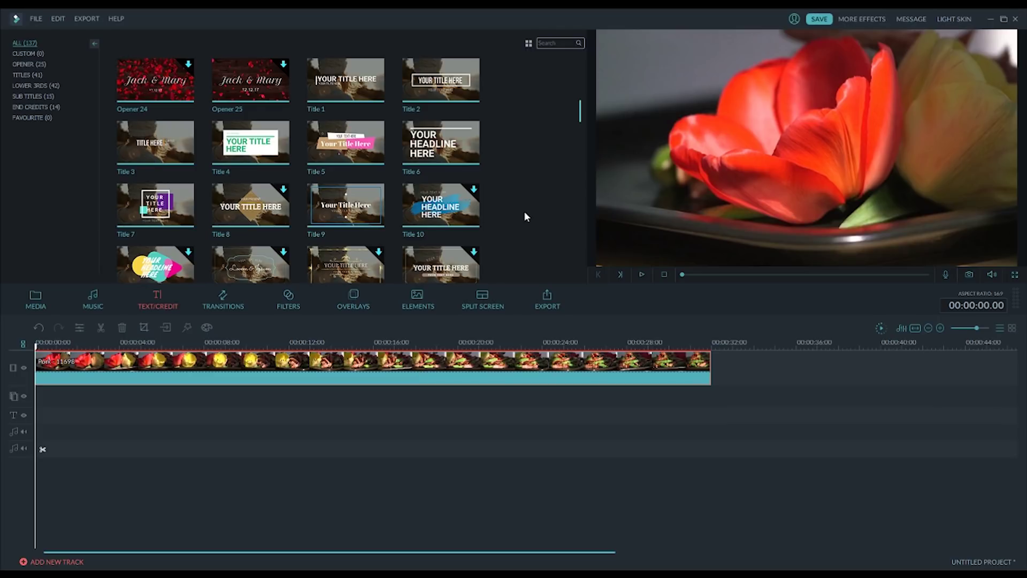
# Preview the Title 3 template and add it to the start of the title track.
pyautogui.click(124, 156)
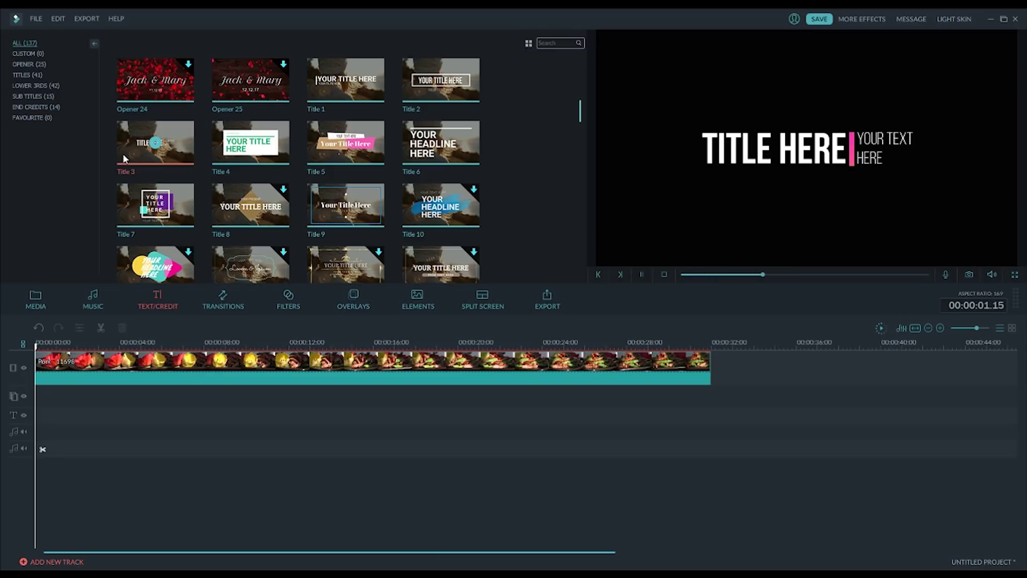
pyautogui.click(154, 144)
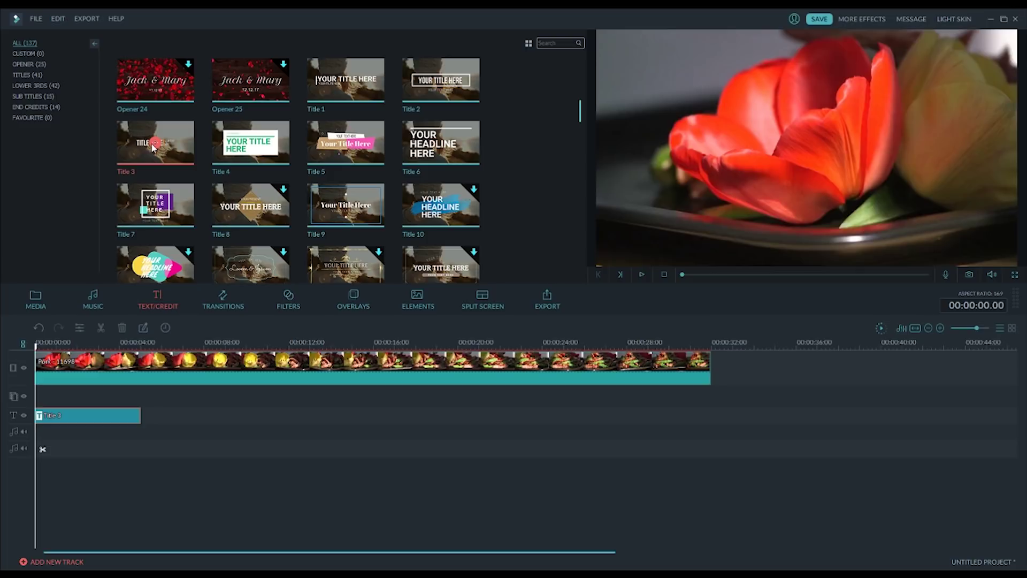
# Replace the Title 3 placeholder with 'drool worthy eats', one word per line.
pyautogui.doubleClick(42, 419)
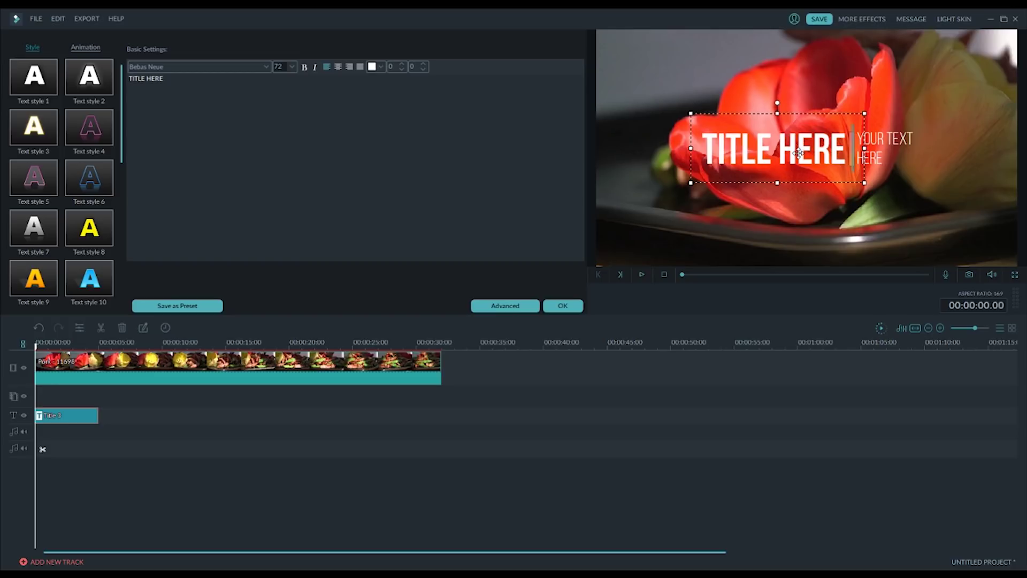
pyautogui.press('BackSpace')
pyautogui.press('BackSpace')
pyautogui.press('BackSpace')
pyautogui.press('BackSpace')
pyautogui.press('BackSpace')
pyautogui.press('BackSpace')
pyautogui.press('BackSpace')
pyautogui.press('BackSpace')
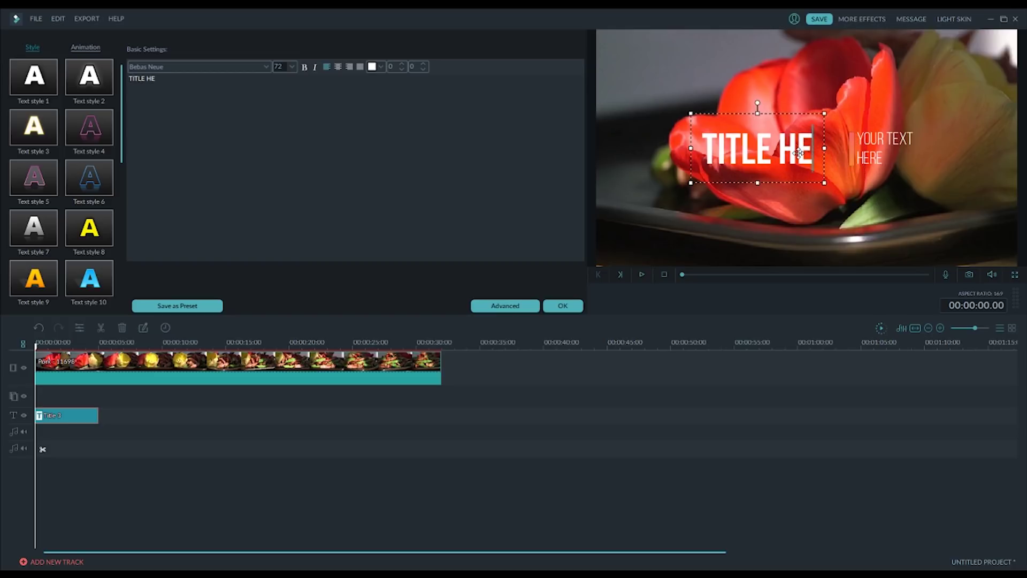
pyautogui.press('BackSpace')
pyautogui.press('BackSpace')
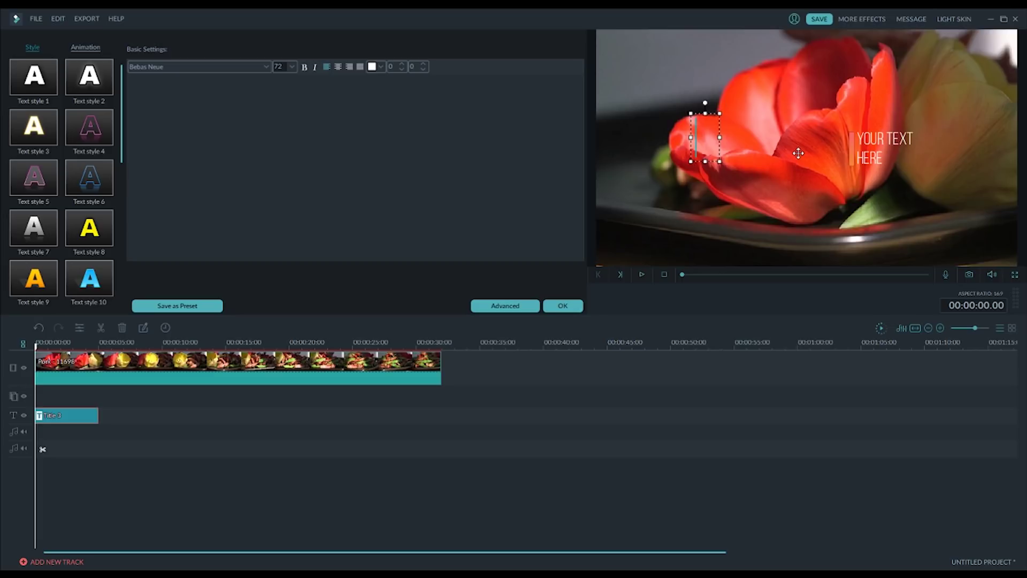
pyautogui.write('d')
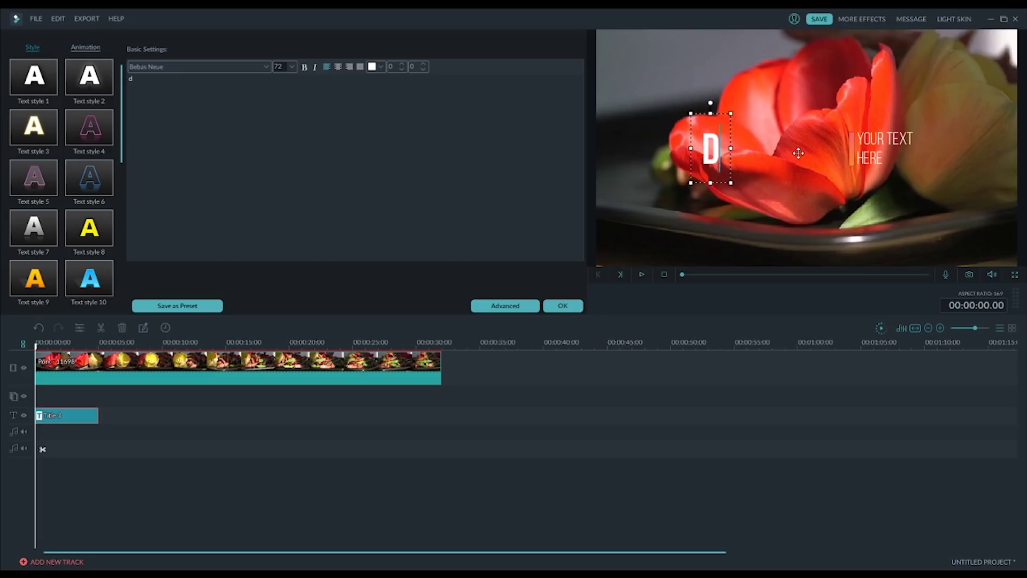
pyautogui.write('rool worthy')
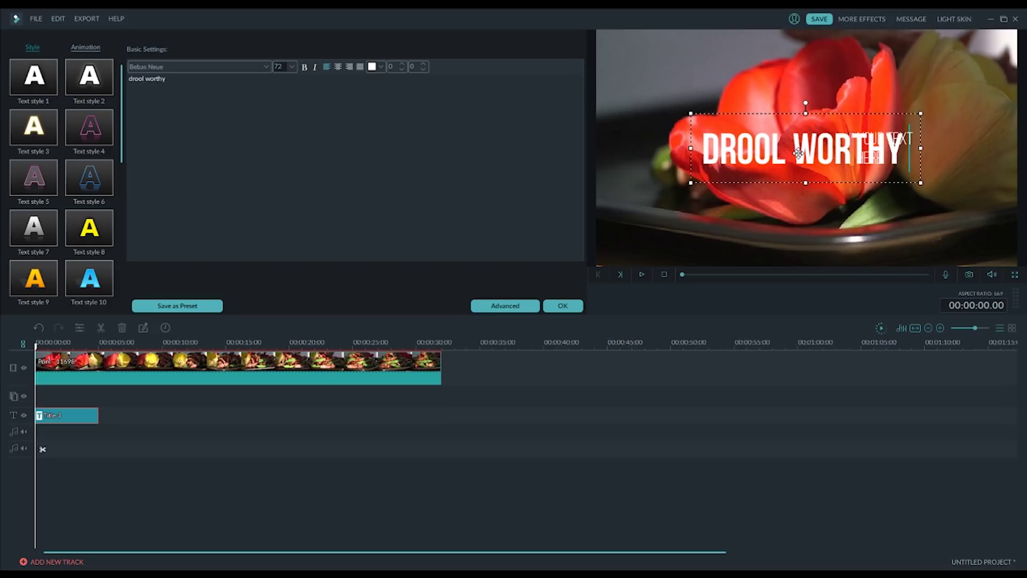
pyautogui.write(' eats')
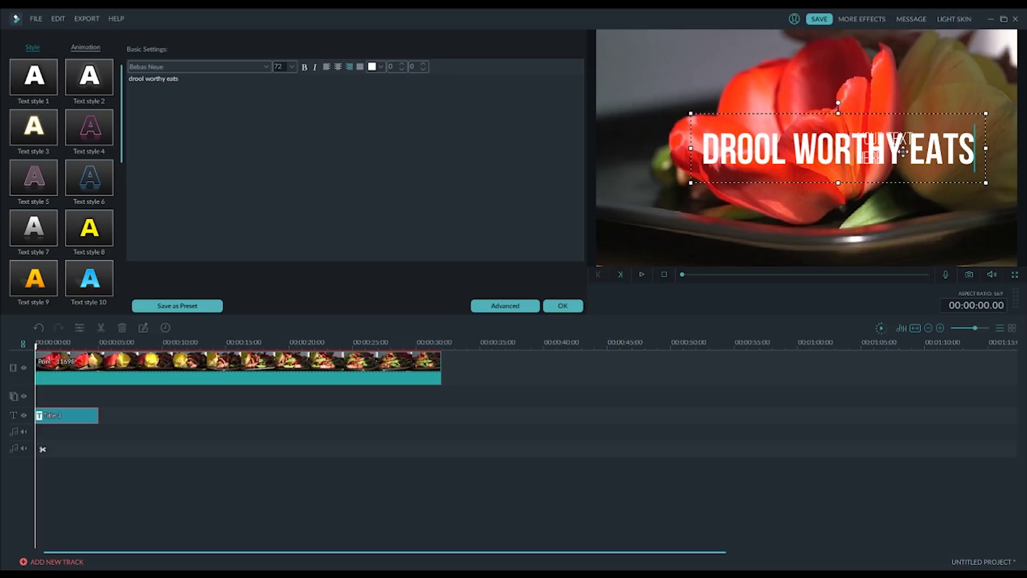
pyautogui.press('Left')
pyautogui.press('Left')
pyautogui.press('Left')
pyautogui.press('Left')
pyautogui.press('Left')
pyautogui.press('Return')
pyautogui.press('BackSpace')
pyautogui.press('Right')
pyautogui.press('Return')
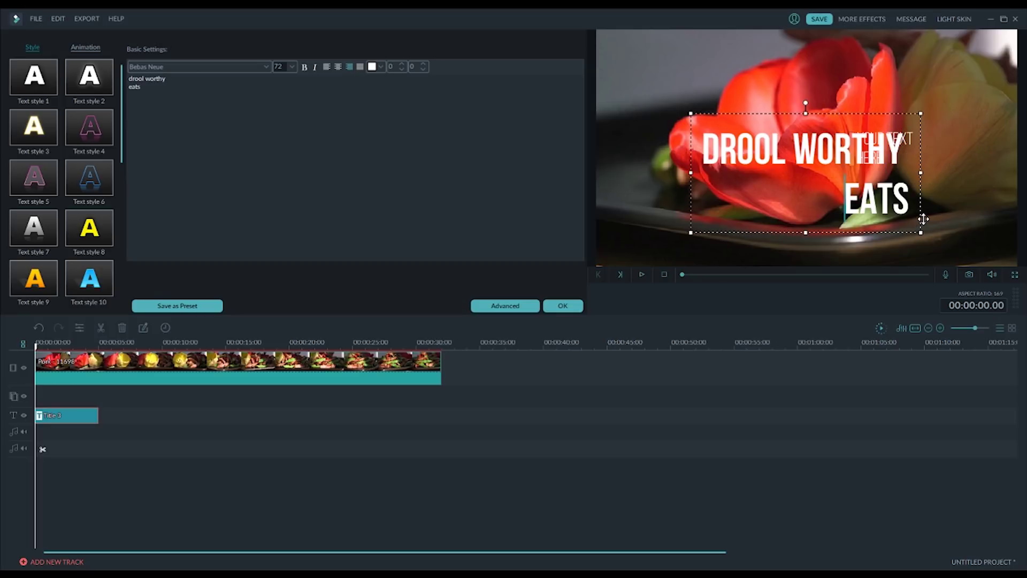
pyautogui.click(794, 145)
pyautogui.press('Return')
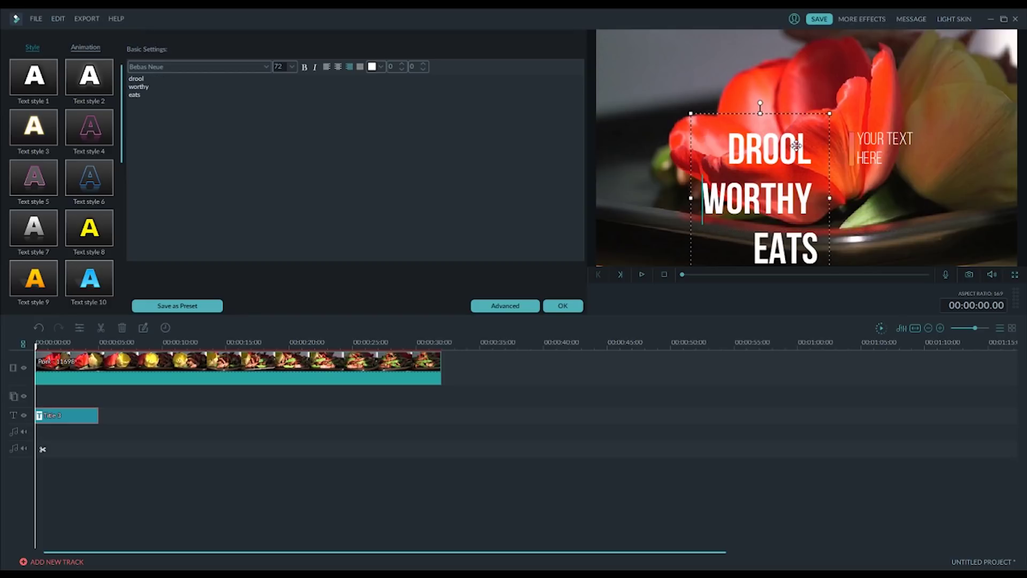
# Position the DROOL WORTHY EATS title over the red tulip, upper centre-right.
pyautogui.moveTo(797, 145); pyautogui.dragTo(740, 126)
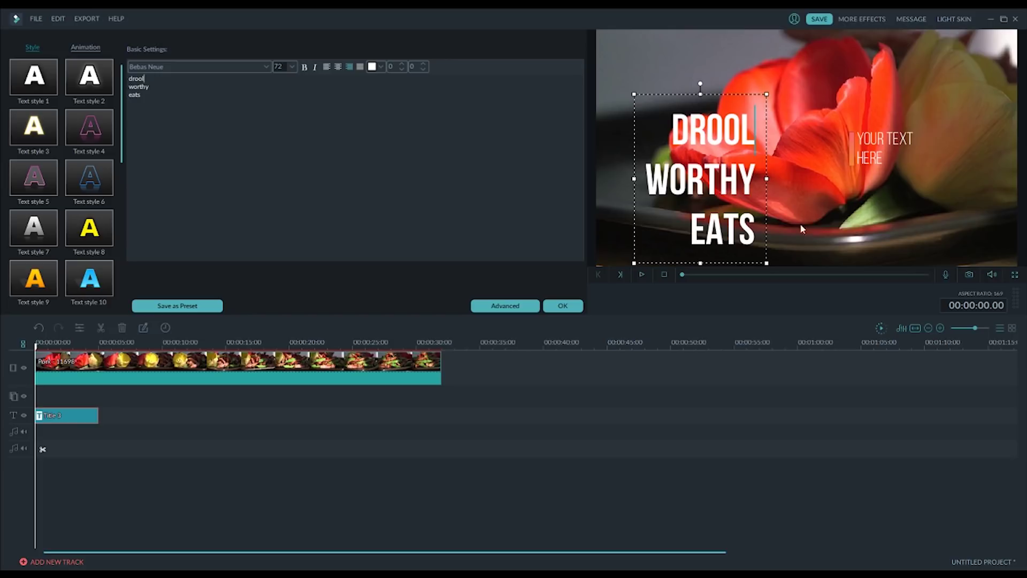
pyautogui.moveTo(768, 218); pyautogui.dragTo(836, 188)
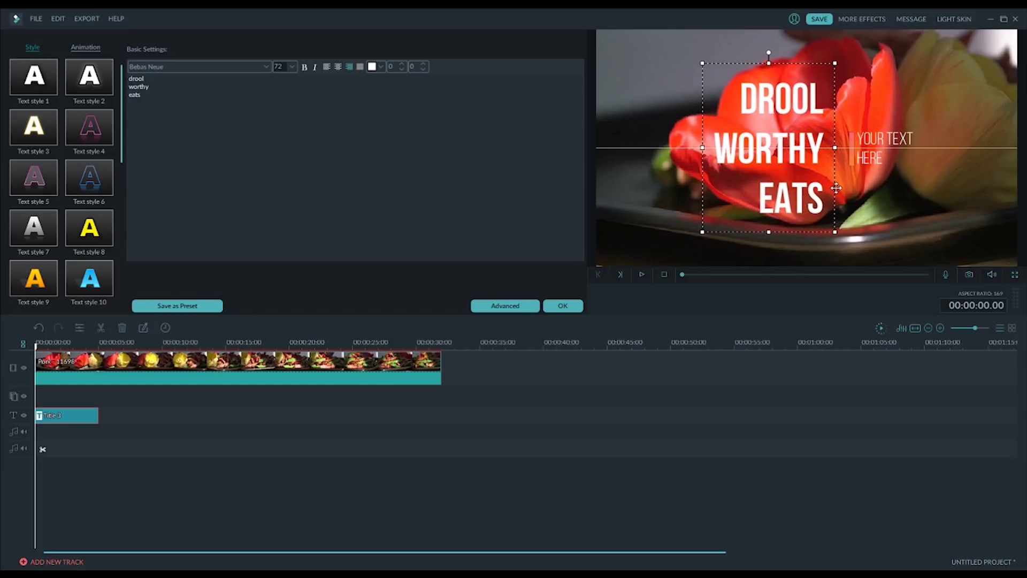
pyautogui.moveTo(836, 188); pyautogui.dragTo(852, 186)
pyautogui.click(911, 207)
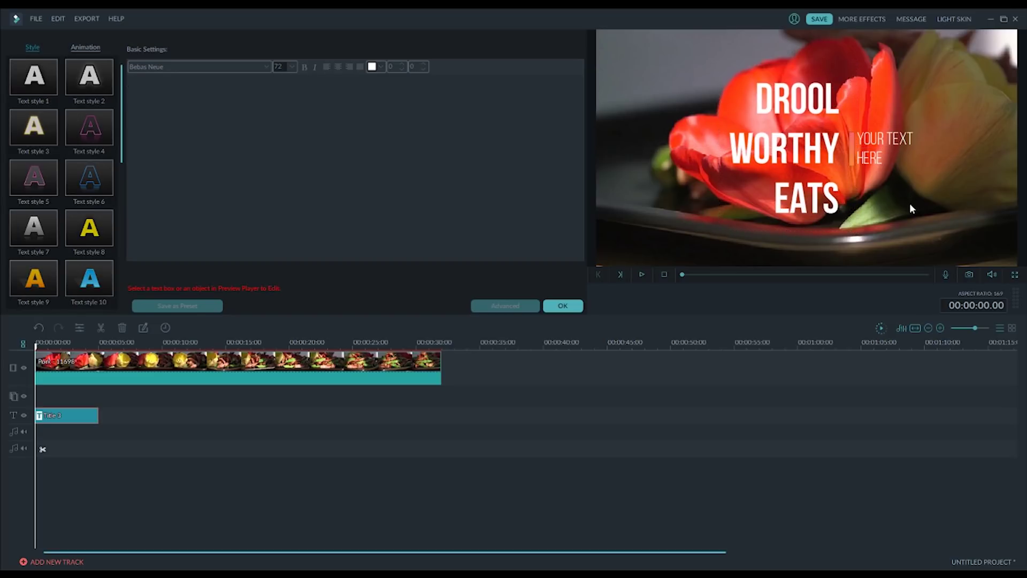
# Replace the YOUR TEXT HERE side text with 'Xiao's' and 'Kitchen' on two lines.
pyautogui.click(885, 139)
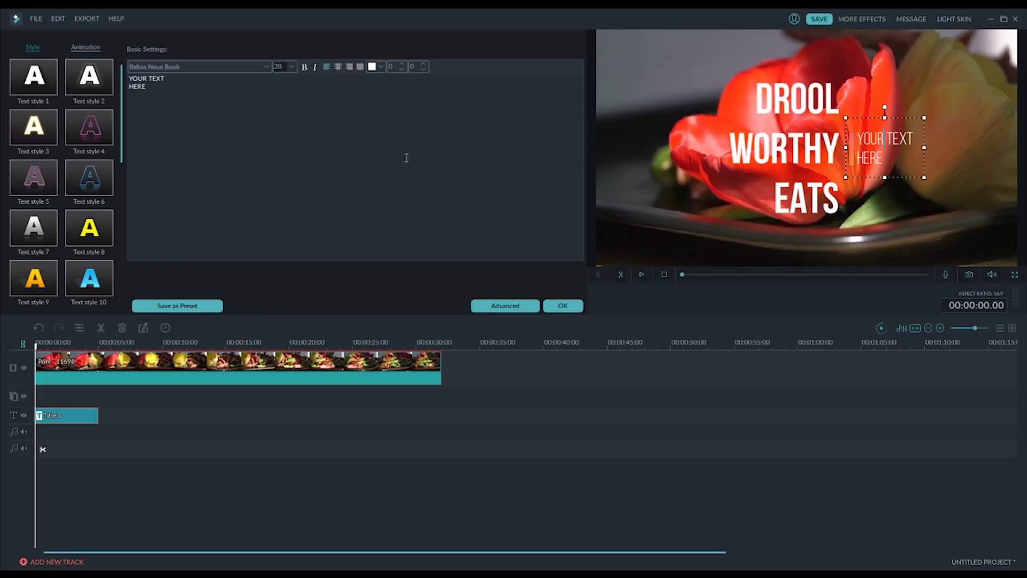
pyautogui.moveTo(152, 90); pyautogui.dragTo(92, 75)
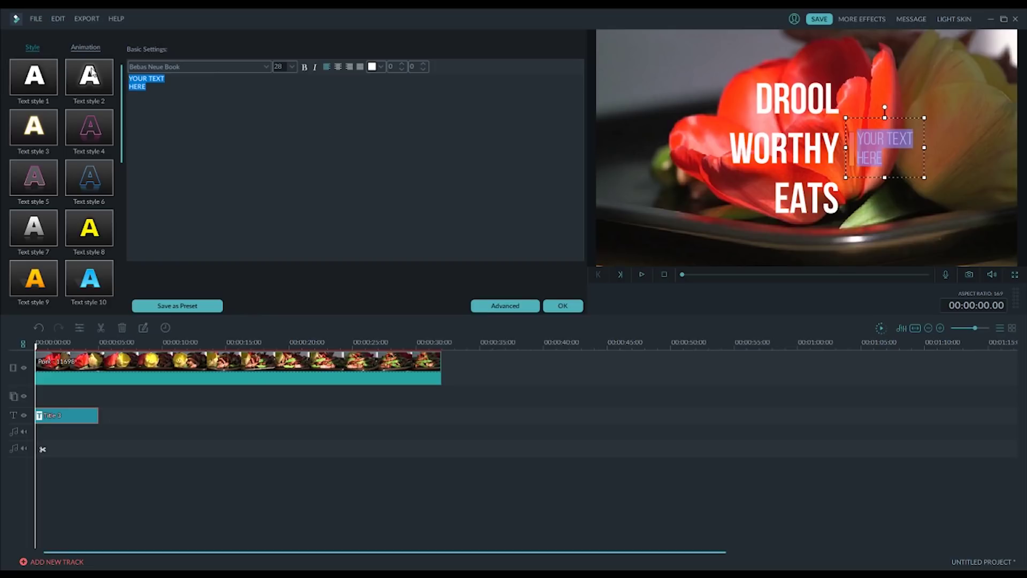
pyautogui.write('X')
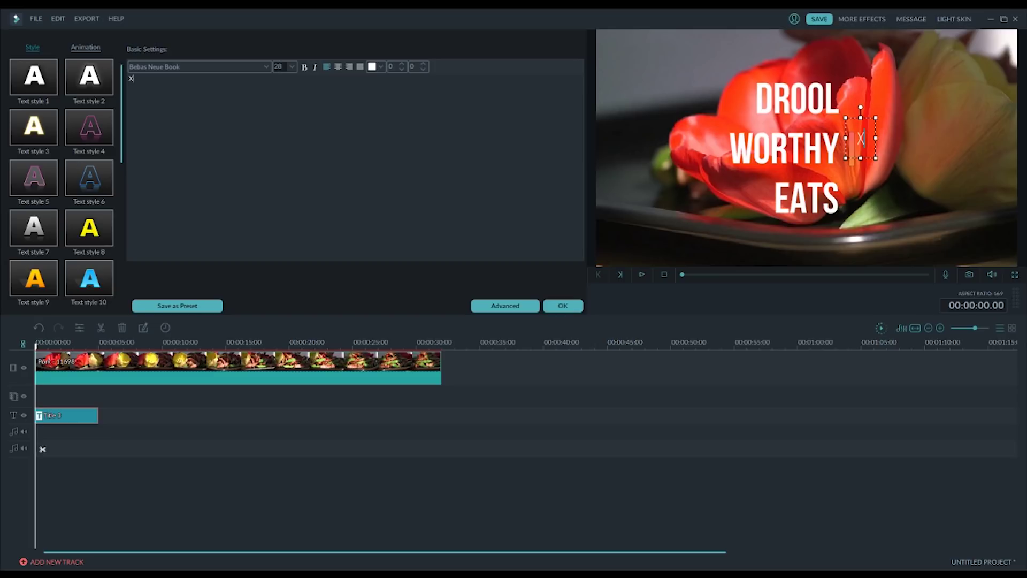
pyautogui.write('iao')
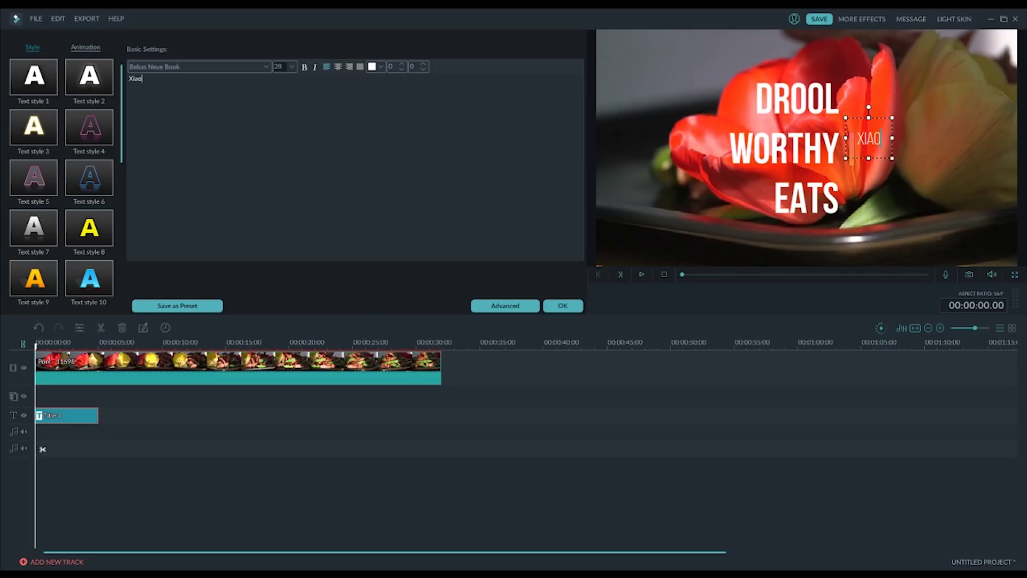
pyautogui.write("'s")
pyautogui.press('Return')
pyautogui.write('Kit')
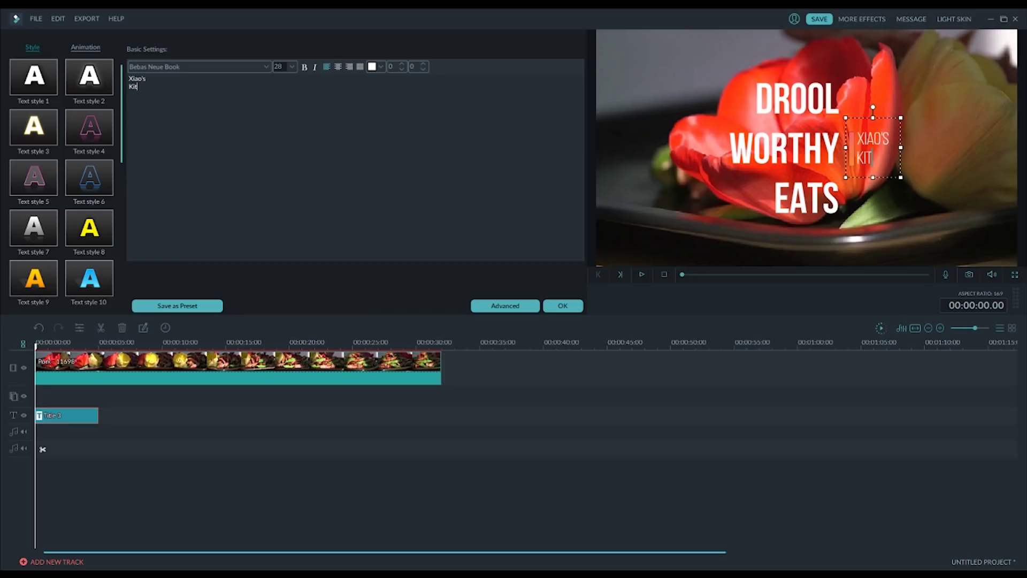
pyautogui.write('chen')
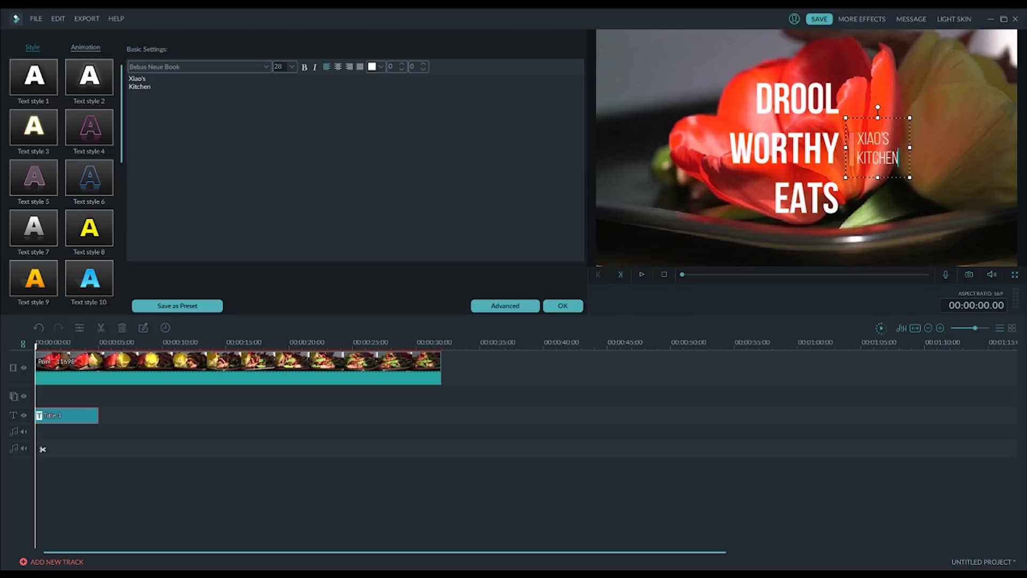
pyautogui.click(781, 236)
pyautogui.click(702, 262)
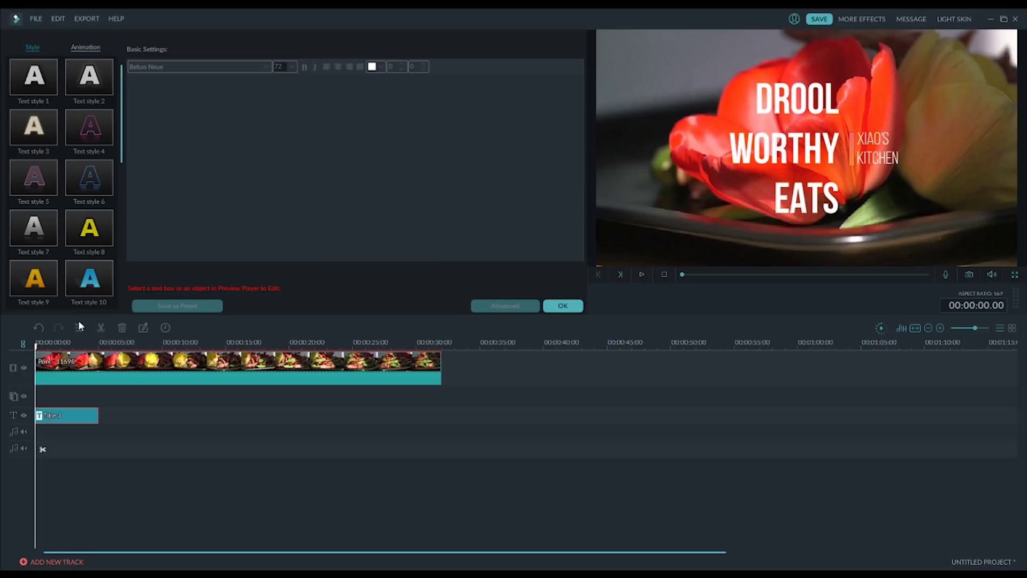
# Play the intro title from the start, stop, and scrub back to about 4 seconds.
pyautogui.click(33, 354)
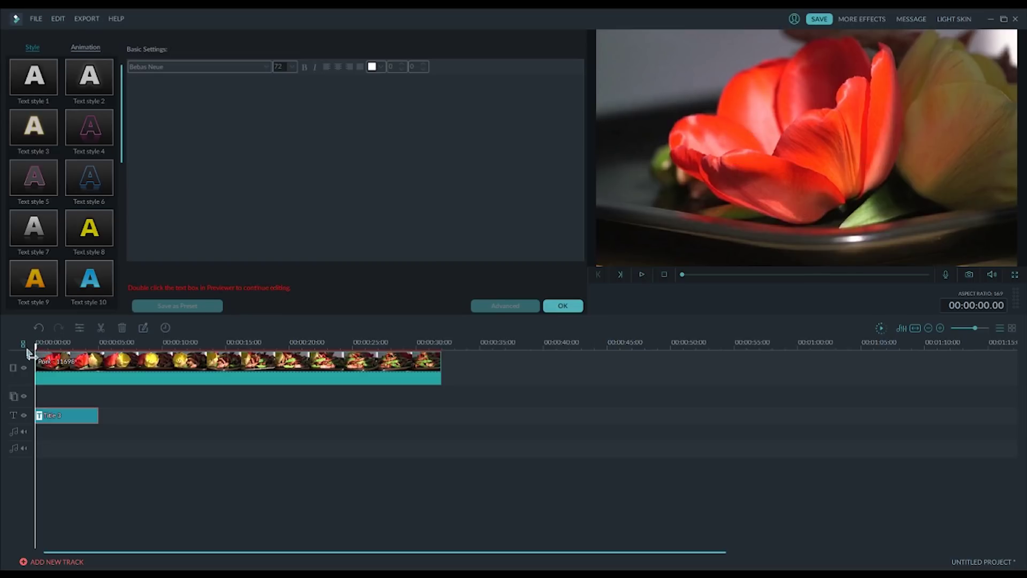
pyautogui.click(639, 275)
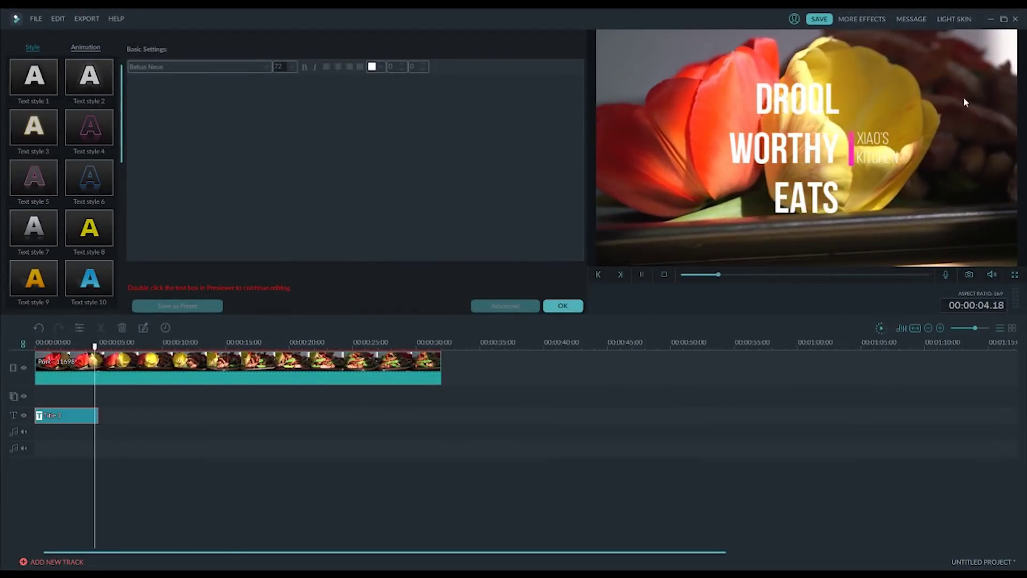
pyautogui.click(641, 275)
pyautogui.moveTo(124, 347); pyautogui.dragTo(101, 362)
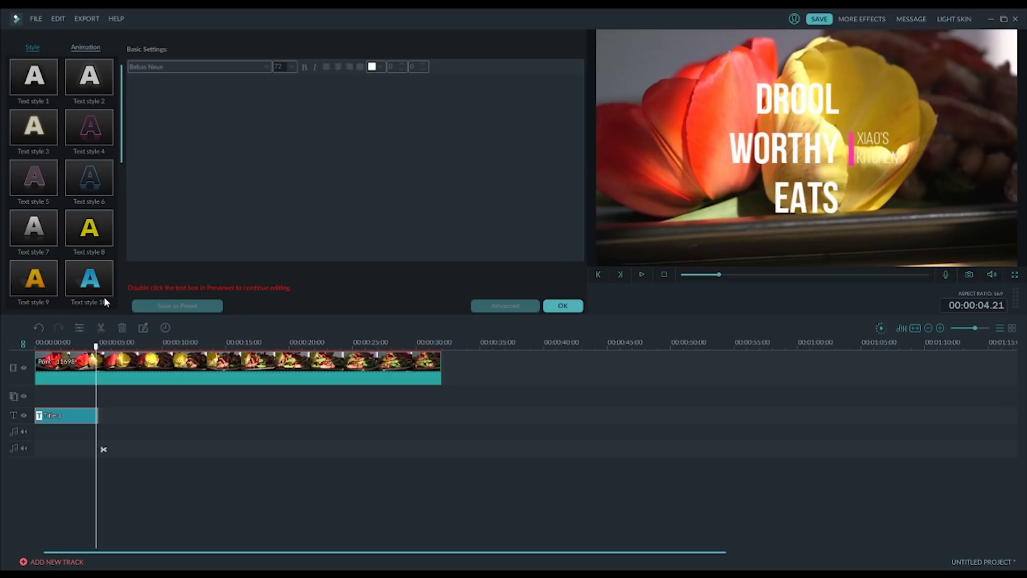
# Try several Text Style presets on the XIAO'S KITCHEN credit, settling on thin grey Text Style23.
pyautogui.doubleClick(790, 188)
pyautogui.click(881, 150)
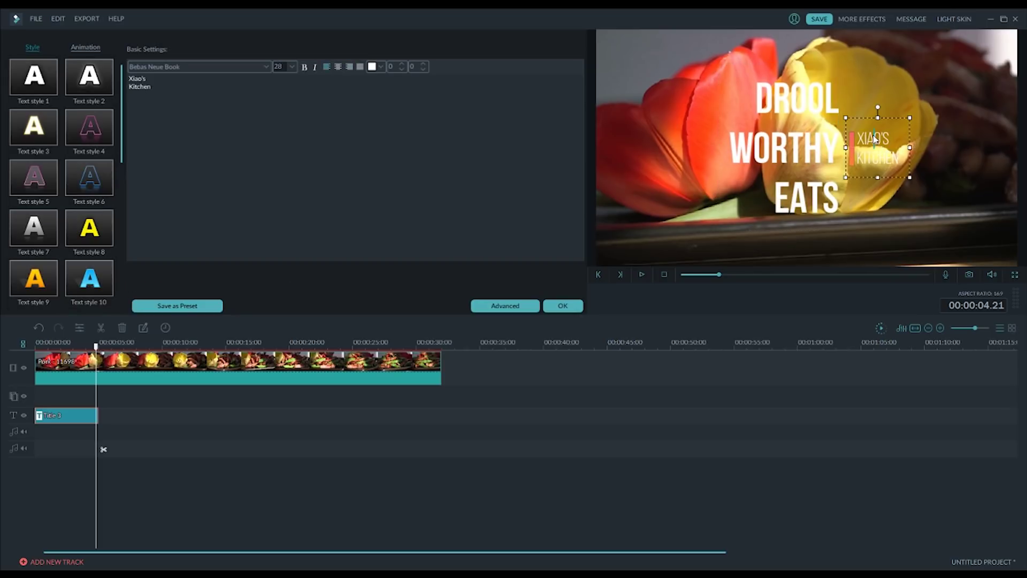
pyautogui.click(92, 138)
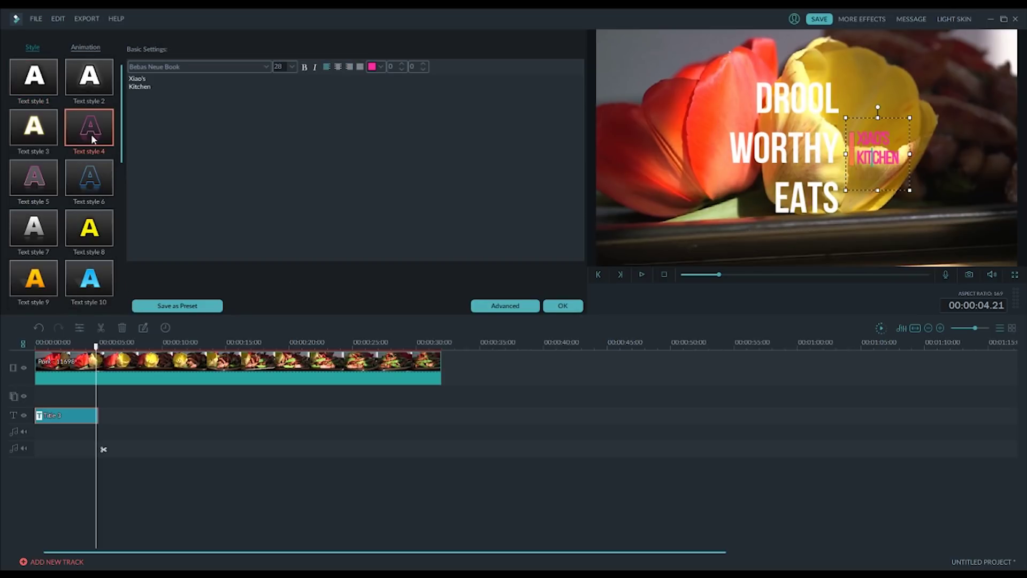
pyautogui.click(86, 81)
pyautogui.click(39, 77)
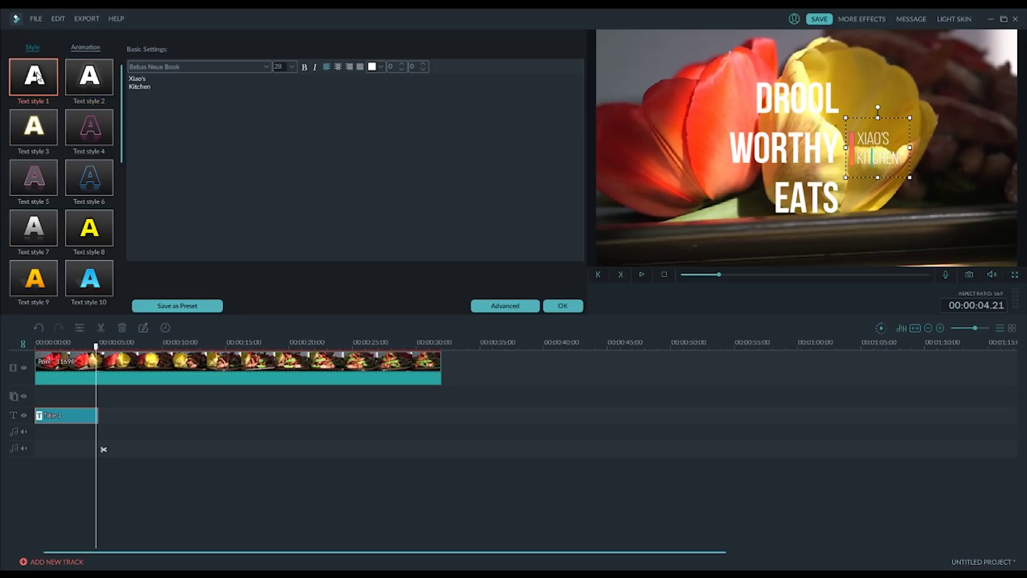
pyautogui.click(43, 137)
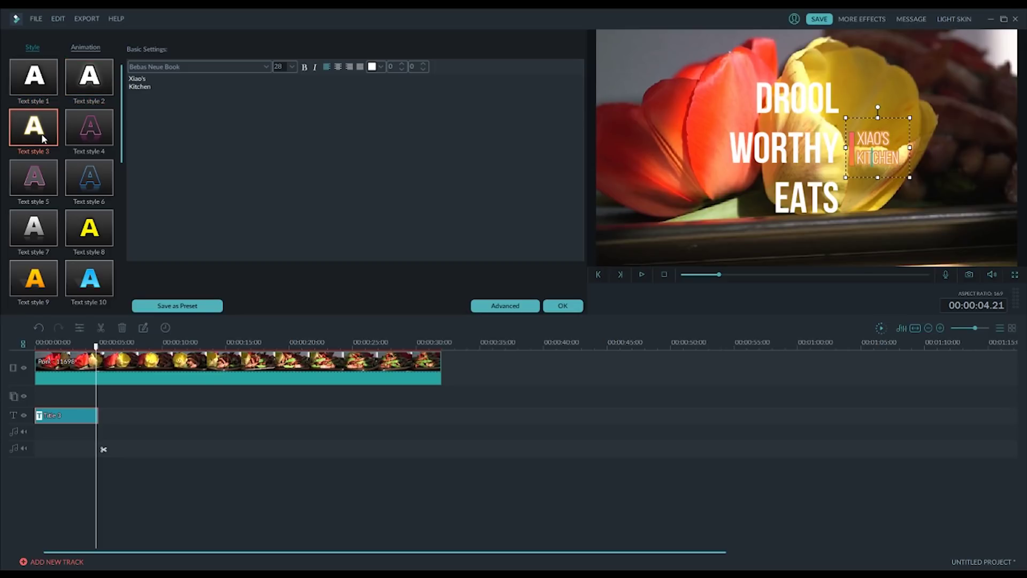
pyautogui.click(38, 174)
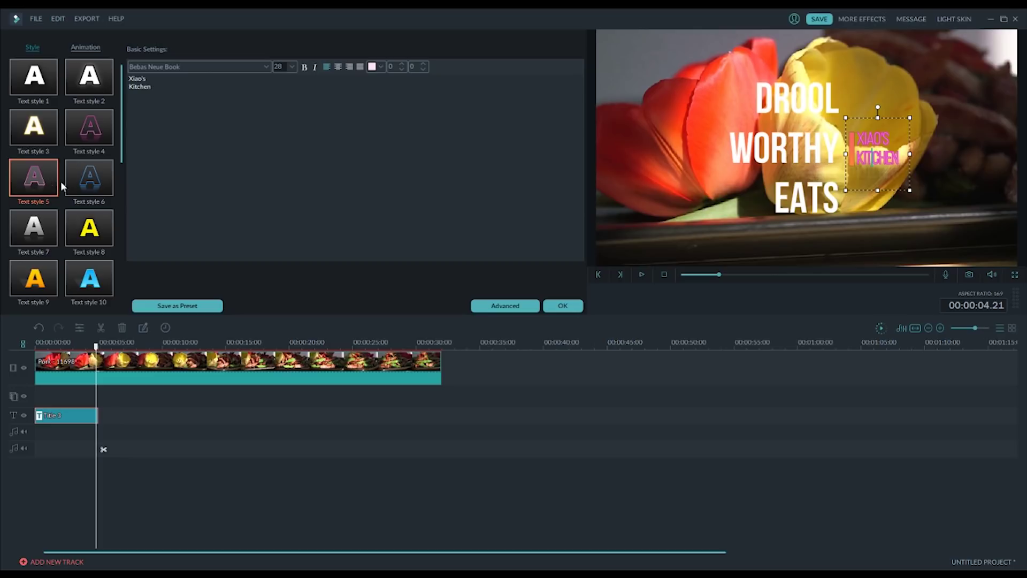
pyautogui.click(47, 229)
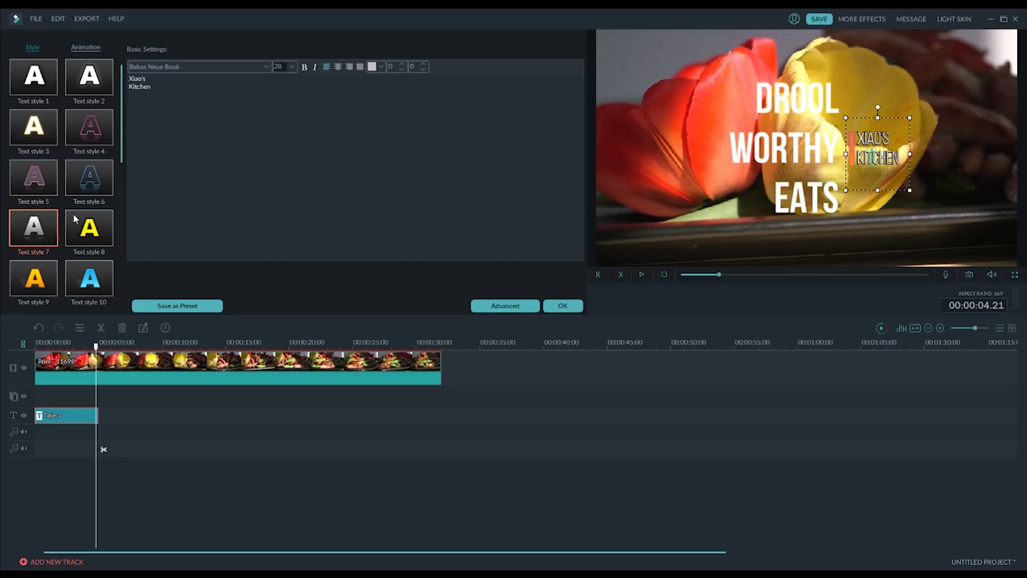
pyautogui.moveTo(122, 151); pyautogui.dragTo(119, 281)
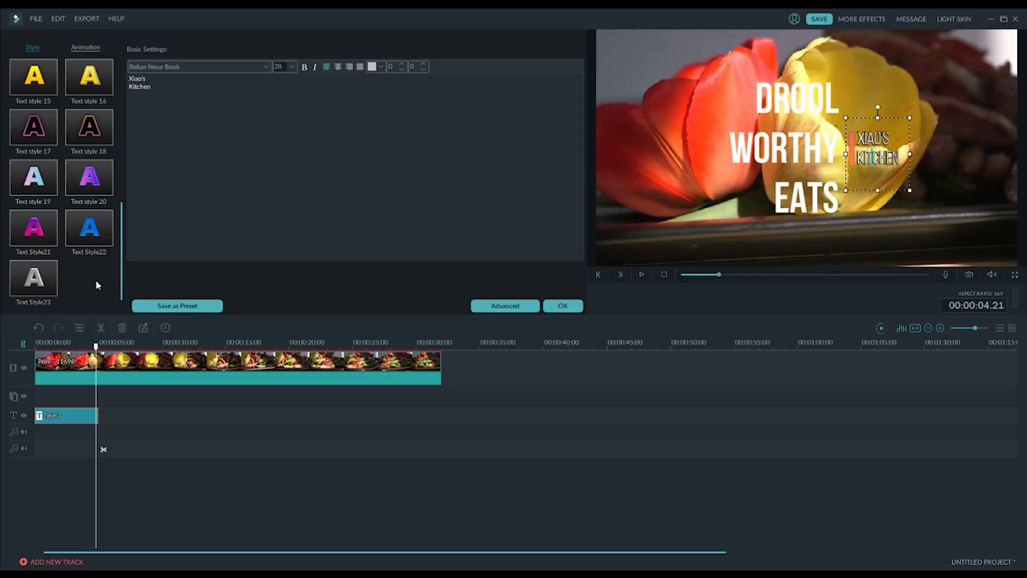
pyautogui.click(30, 279)
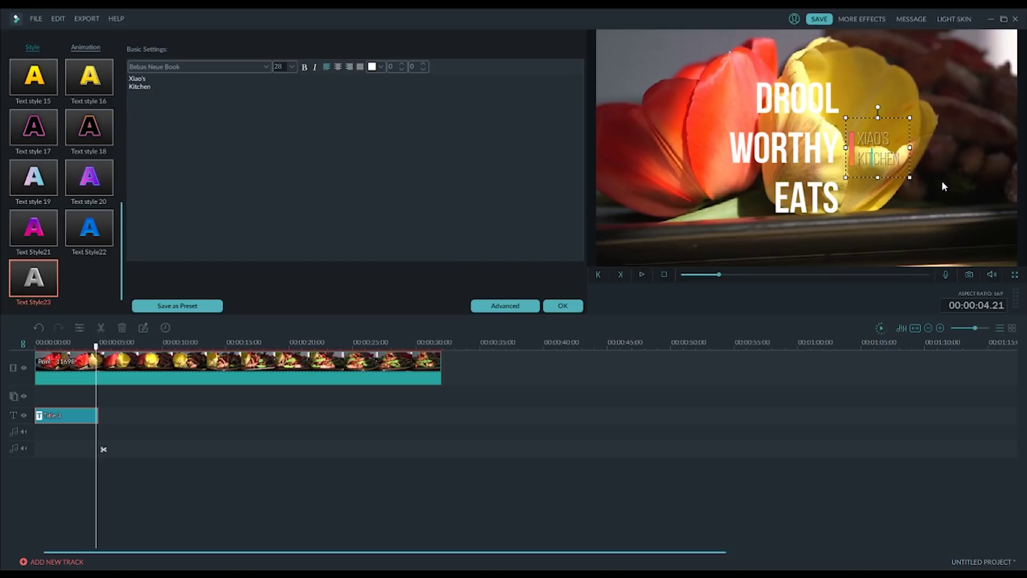
pyautogui.click(749, 194)
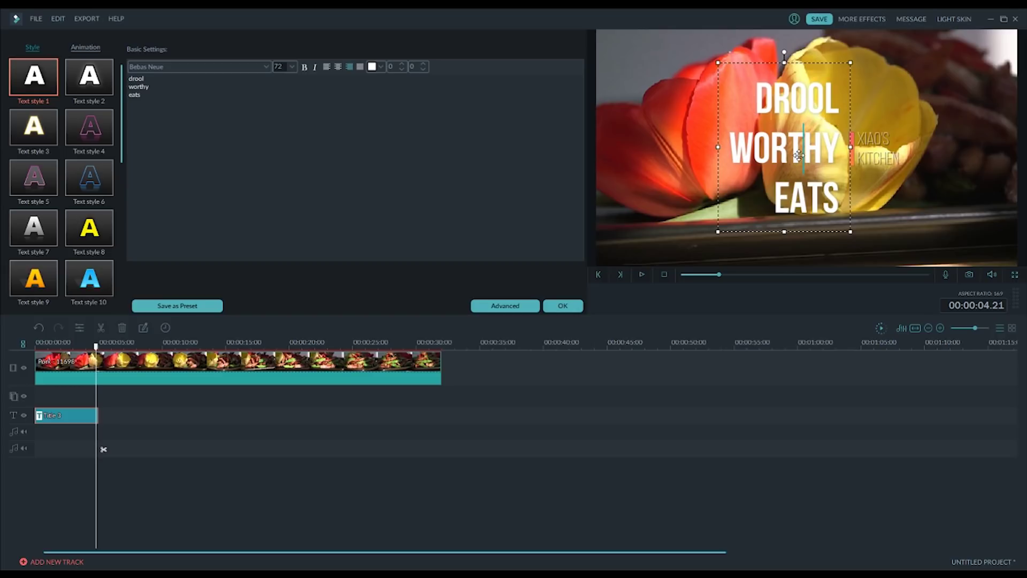
# Browse the DROOL WORTHY EATS title's Animation presets (Fade, Twirl, Pixelate) and play the intro.
pyautogui.click(769, 156)
pyautogui.click(93, 48)
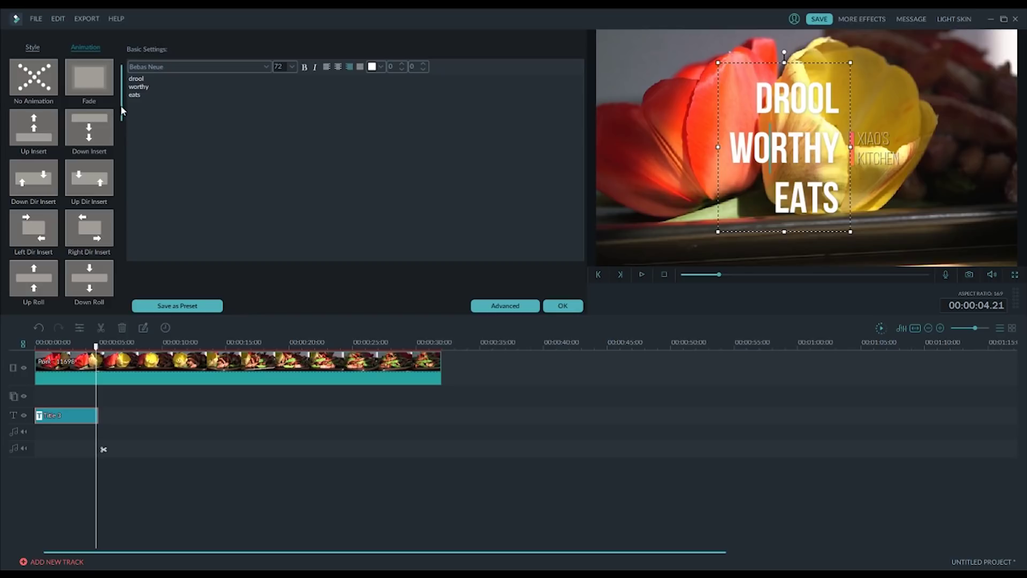
pyautogui.moveTo(122, 111); pyautogui.dragTo(127, 262)
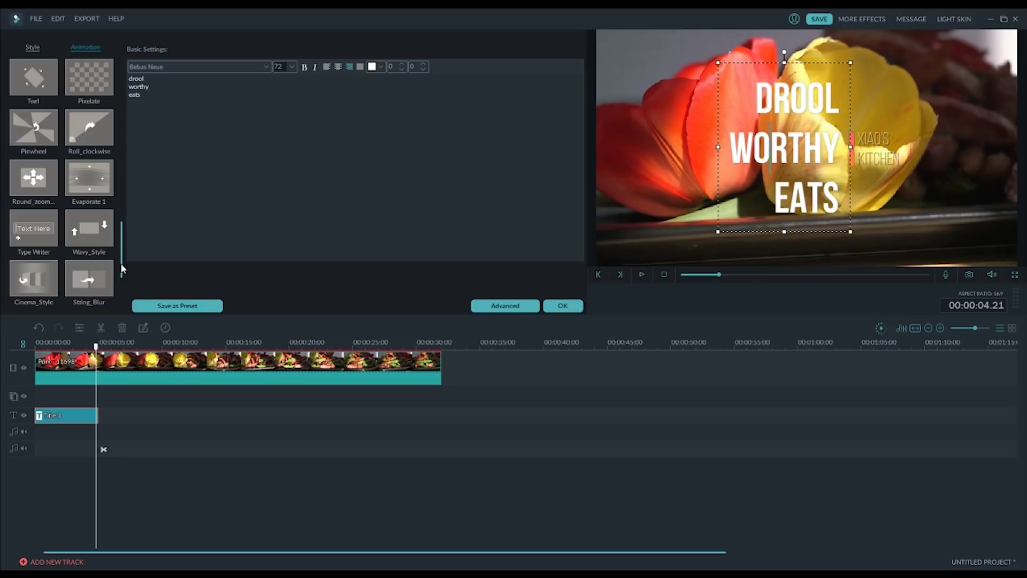
pyautogui.scroll(1, 123, 255)
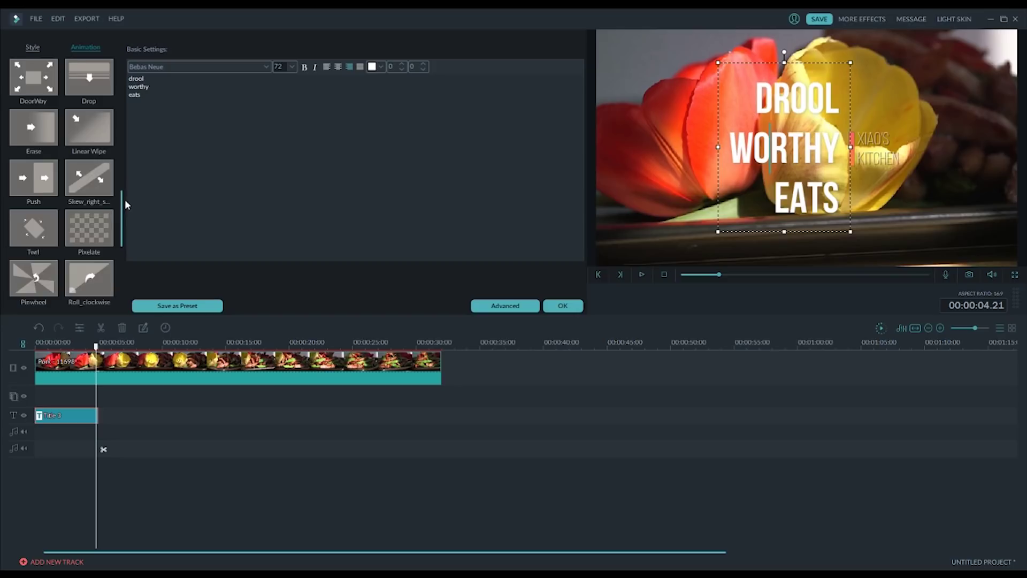
pyautogui.scroll(10, 126, 202)
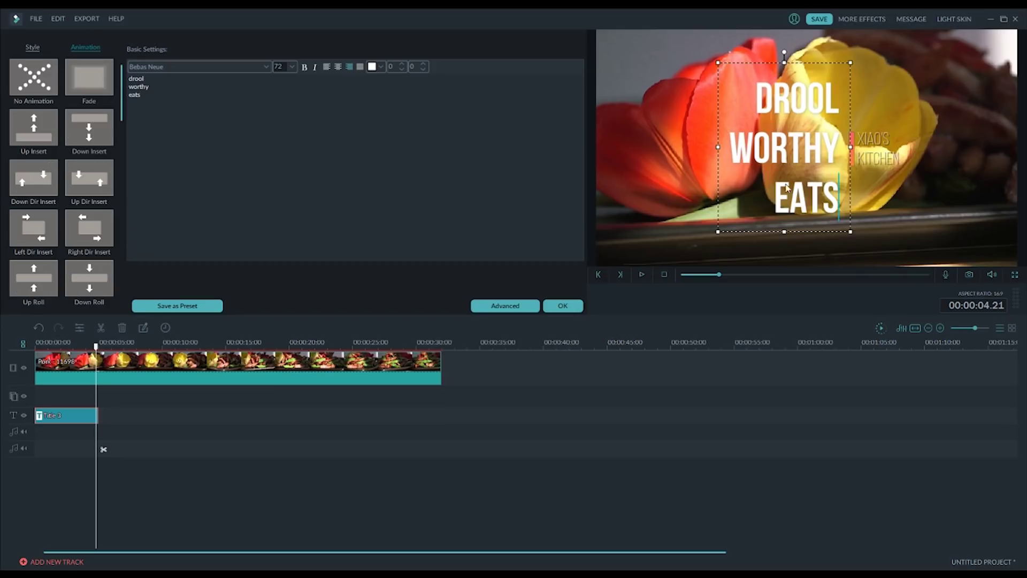
pyautogui.click(640, 275)
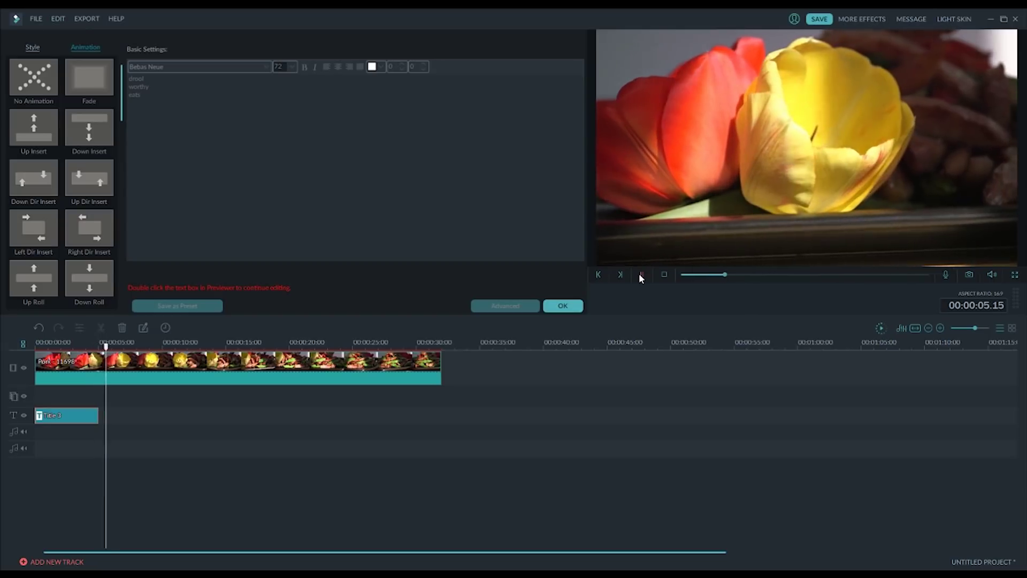
# Play and scrub the montage to find where the intro title ends, around 00:00:05.00.
pyautogui.click(28, 345)
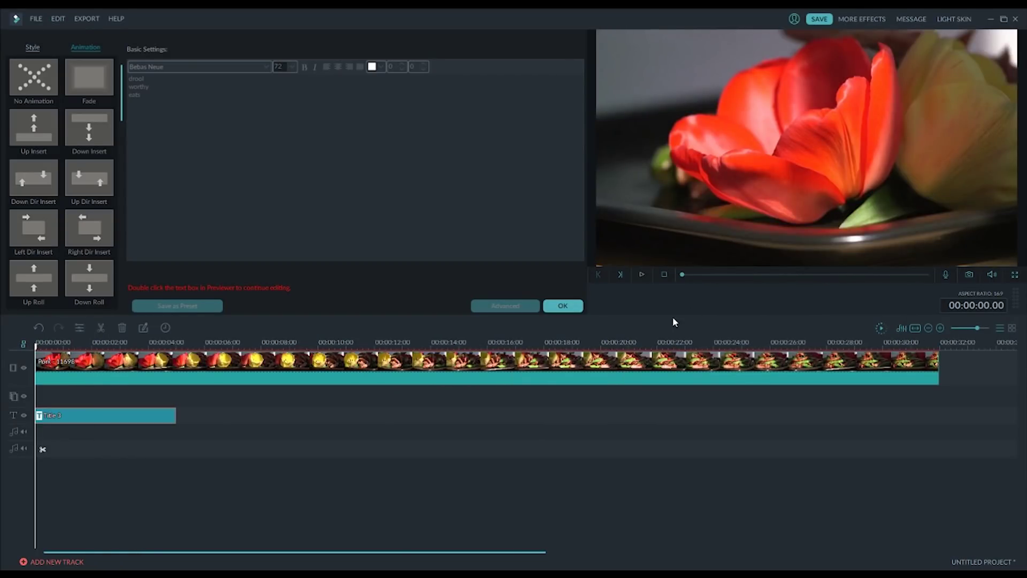
pyautogui.click(641, 274)
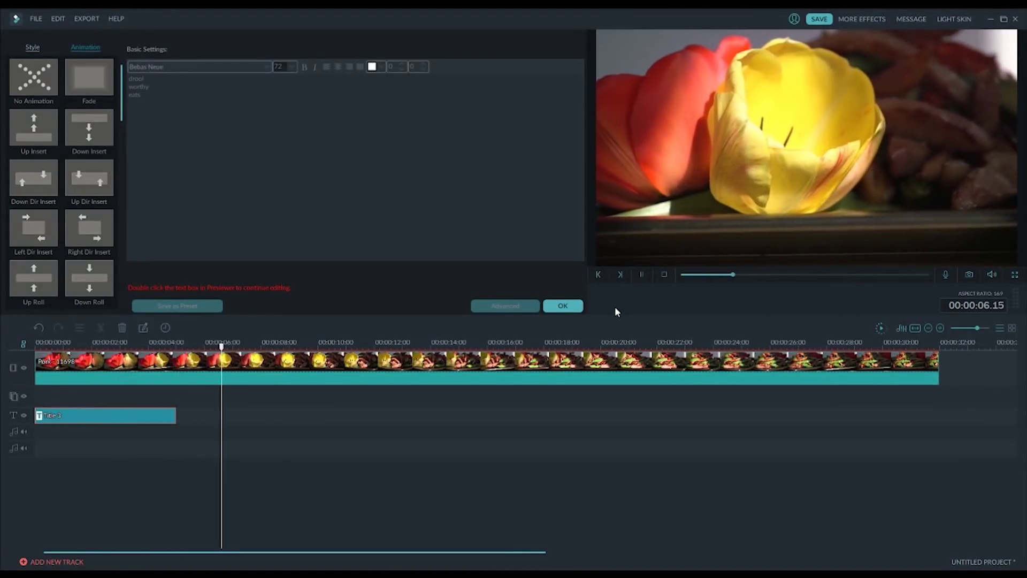
pyautogui.click(180, 344)
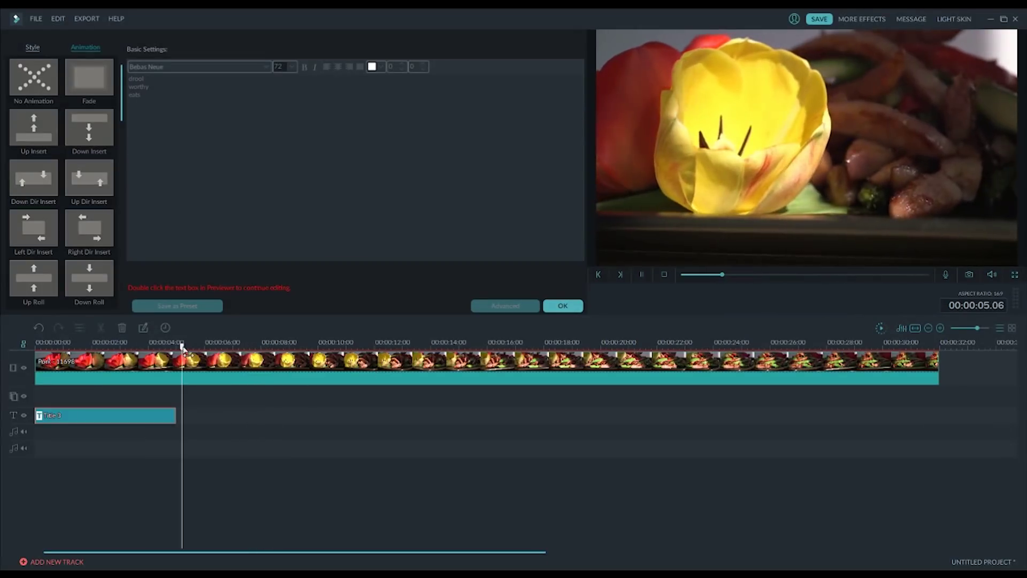
pyautogui.click(178, 344)
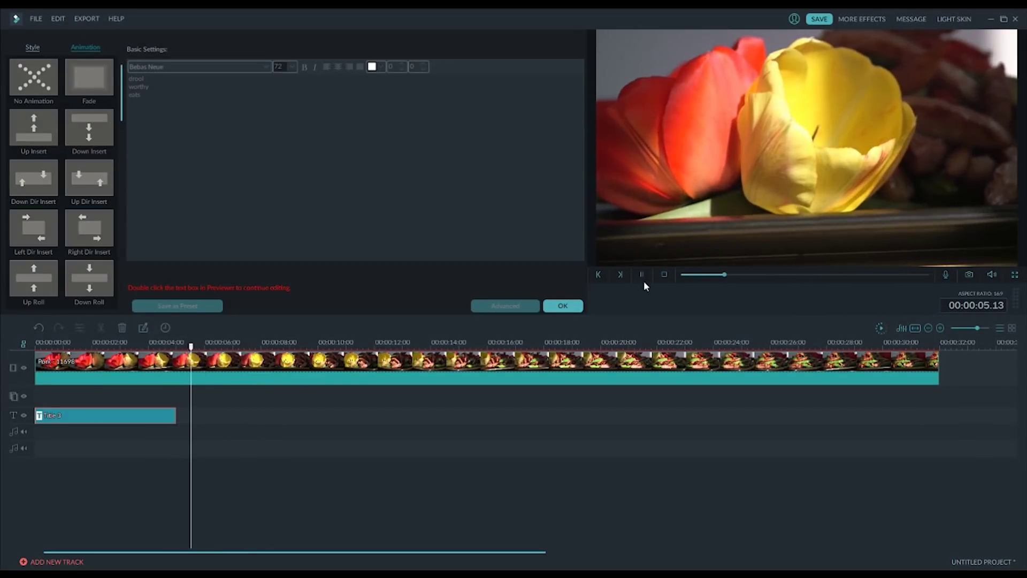
pyautogui.press('space')
pyautogui.click(166, 344)
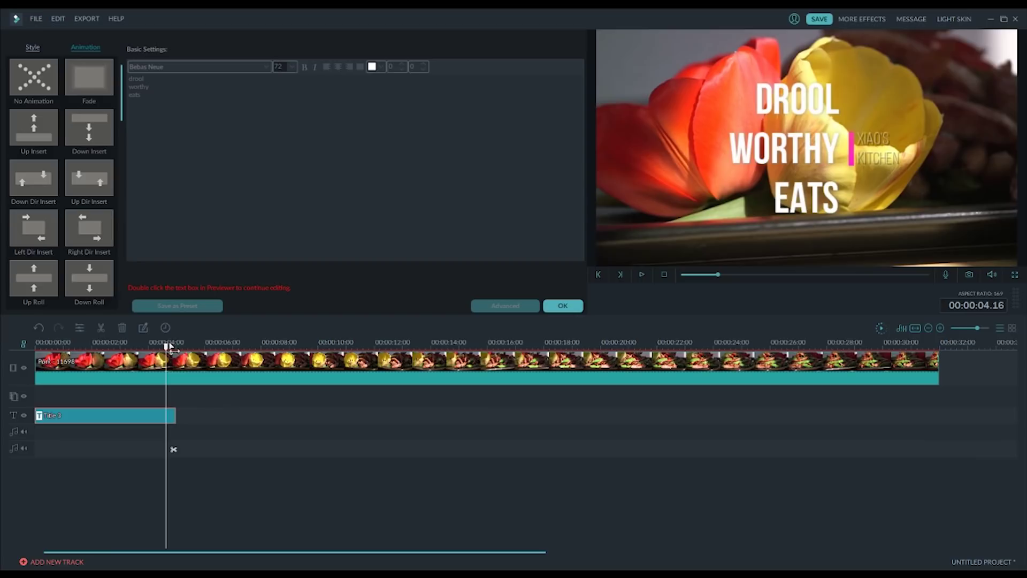
pyautogui.moveTo(166, 347); pyautogui.dragTo(176, 346)
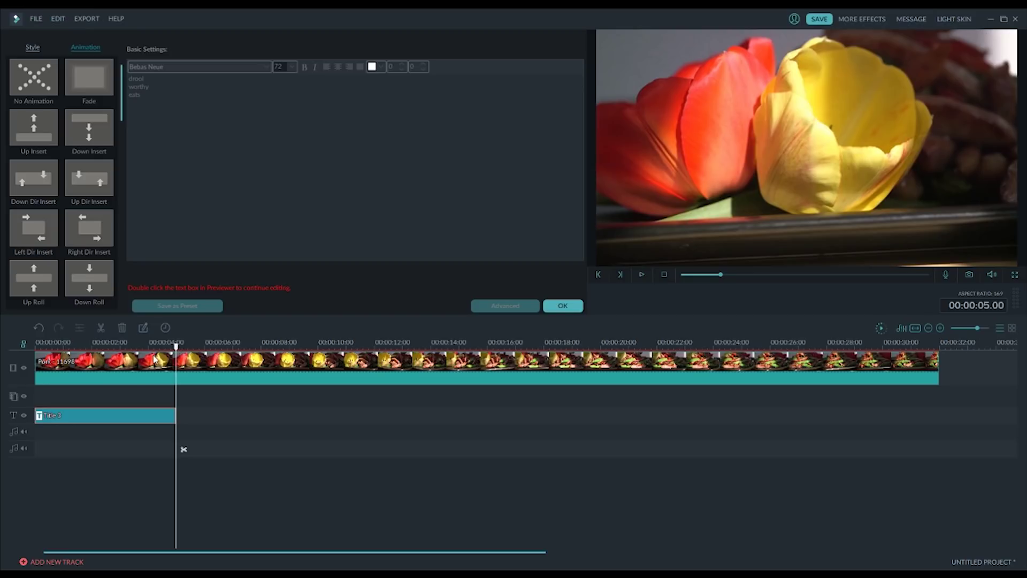
# Split the video at 00:00:05.00 and open the first clip's settings.
pyautogui.click(101, 331)
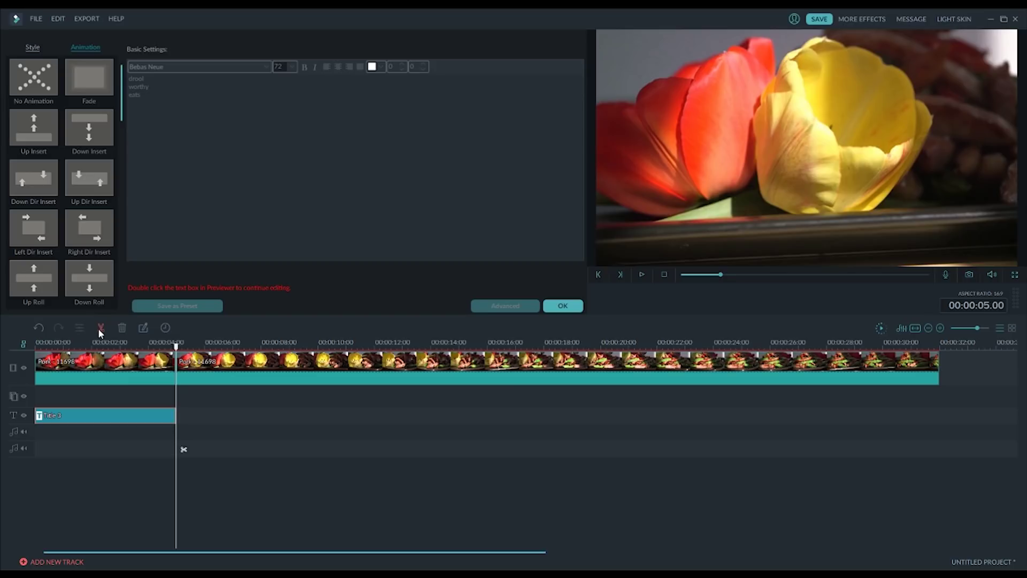
pyautogui.moveTo(177, 348); pyautogui.dragTo(241, 347)
pyautogui.doubleClick(154, 382)
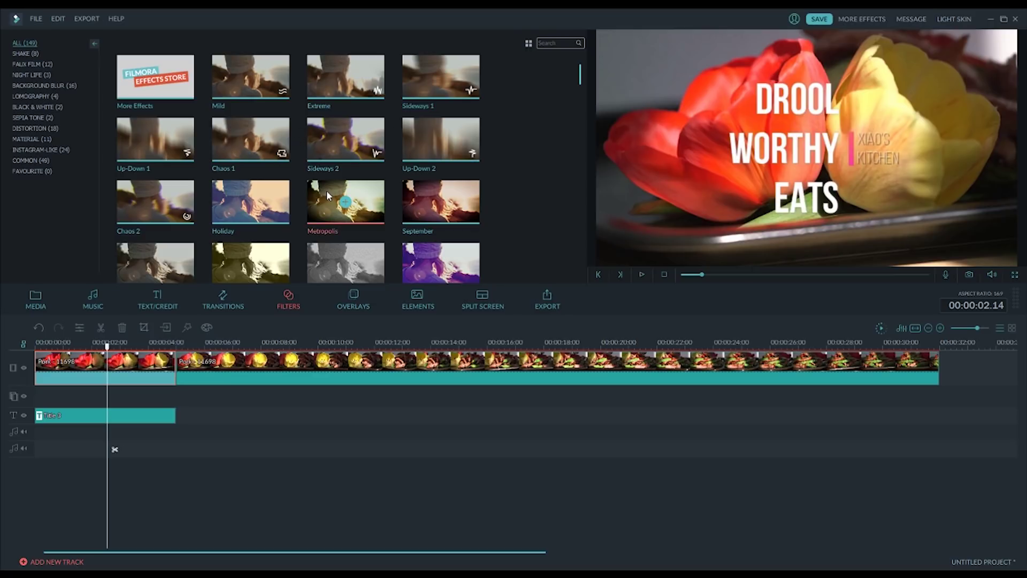
# Pause playback and scroll through the Filters library thumbnails.
pyautogui.press('space')
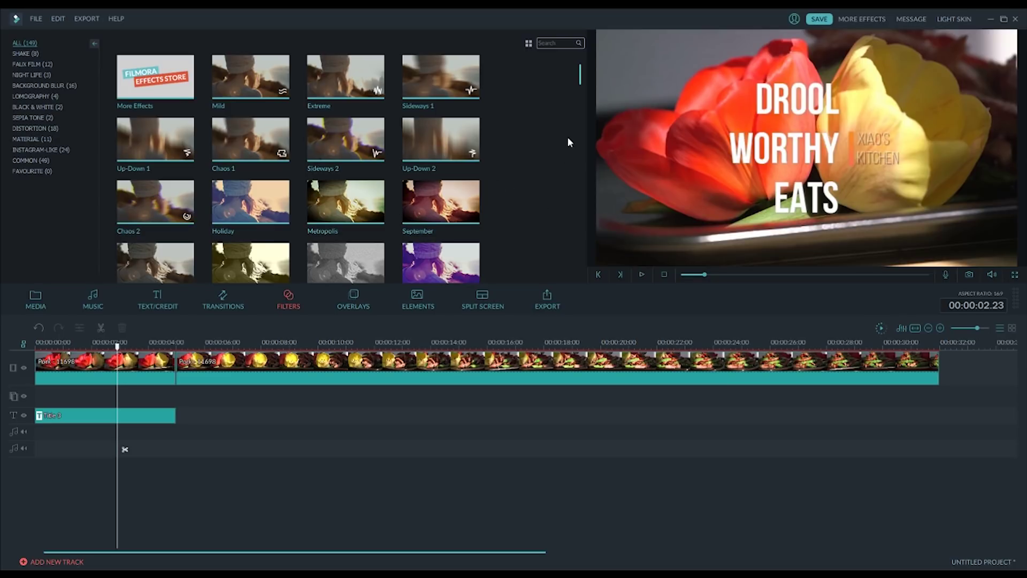
pyautogui.scroll(-2, 582, 81)
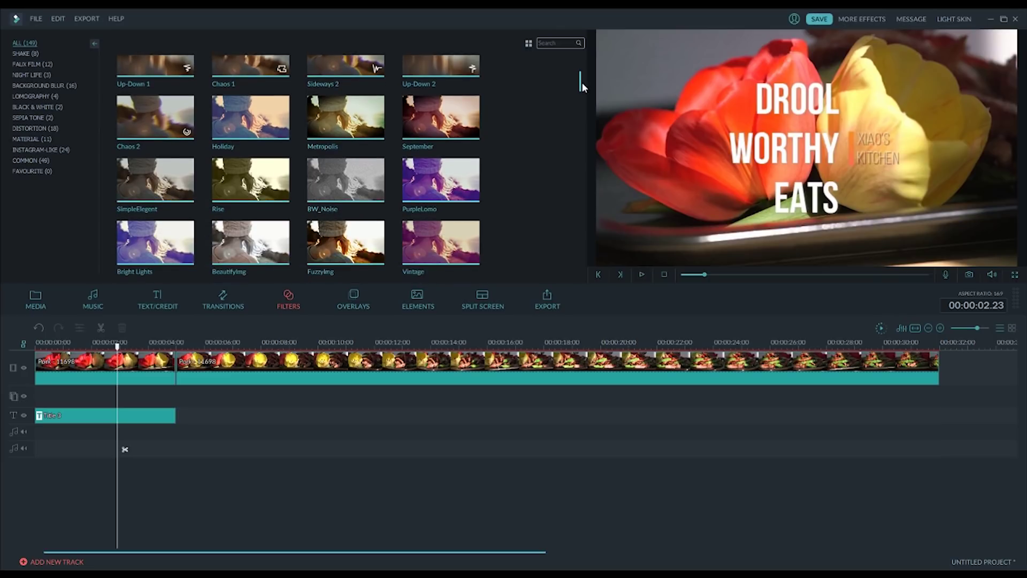
pyautogui.moveTo(587, 90); pyautogui.dragTo(588, 143)
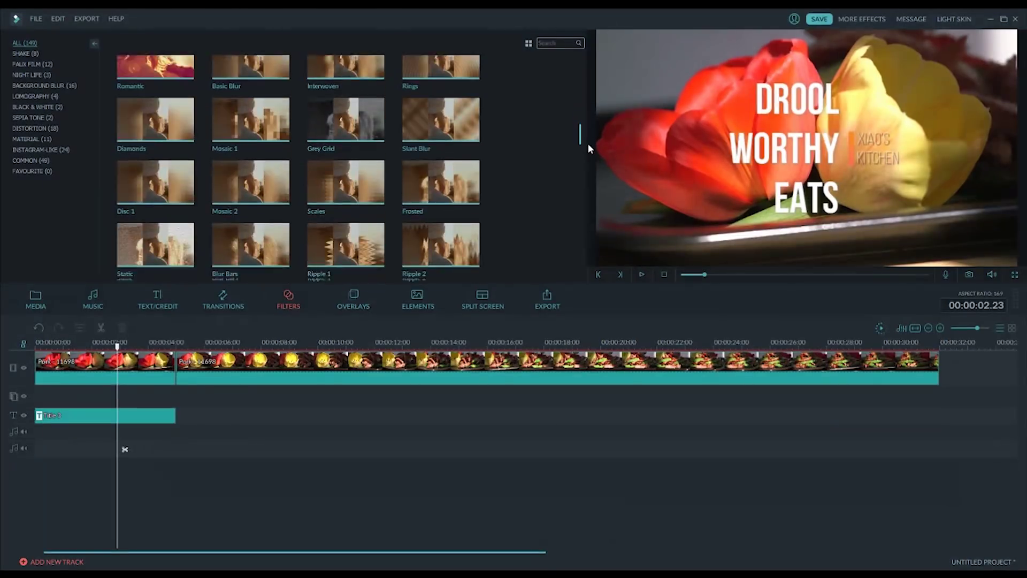
pyautogui.scroll(2, 588, 145)
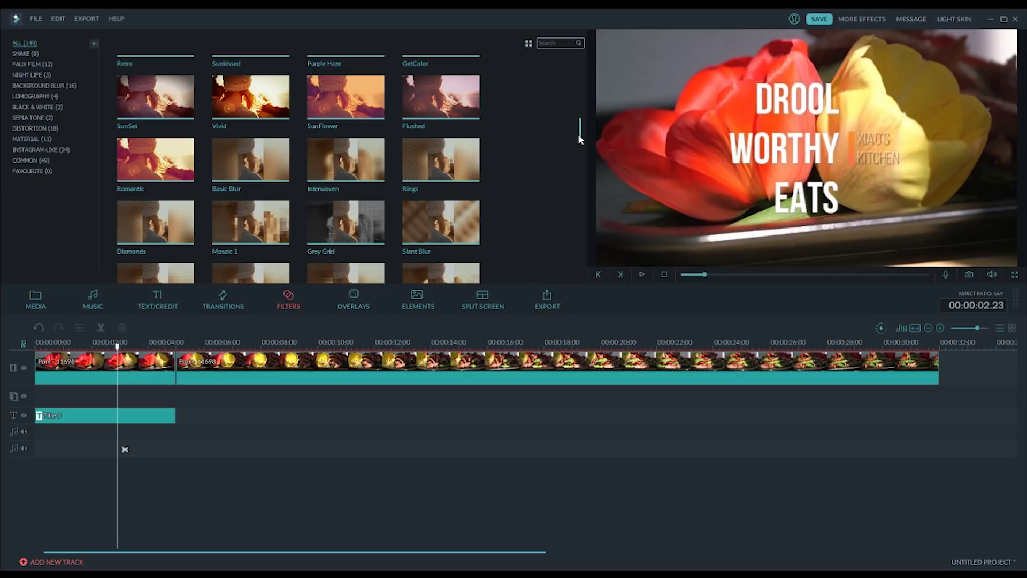
pyautogui.moveTo(579, 135)
pyautogui.mouseDown()
pyautogui.moveTo(580, 107)
pyautogui.moveTo(580, 118)
pyautogui.mouseUp()
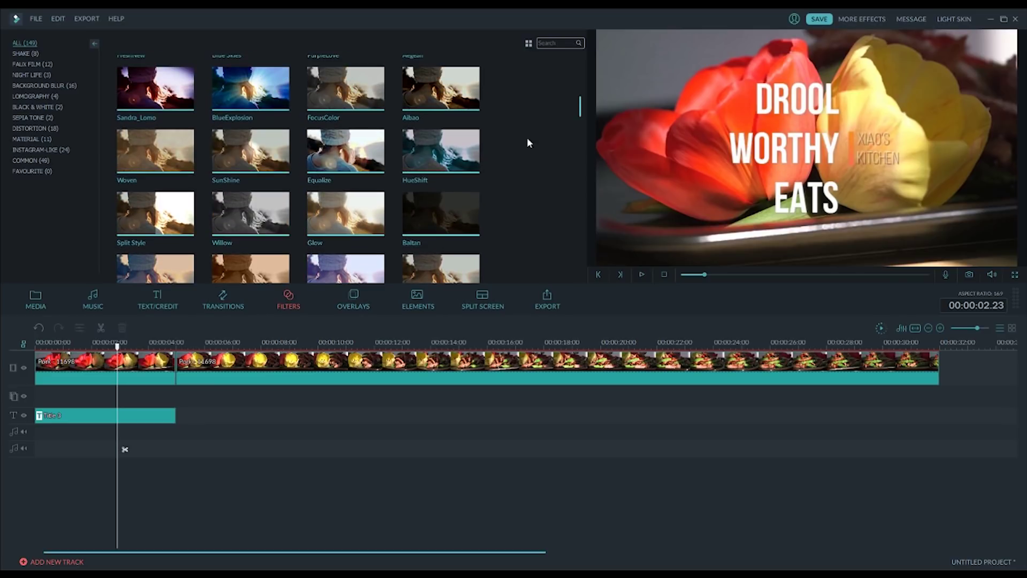
pyautogui.click(441, 214)
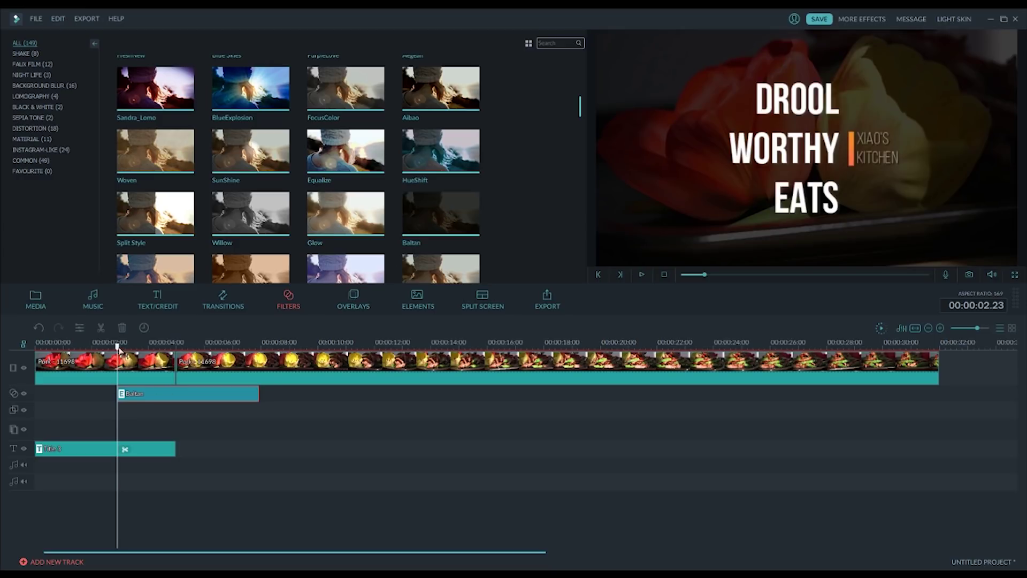
pyautogui.hotkey('ctrl', 'z')
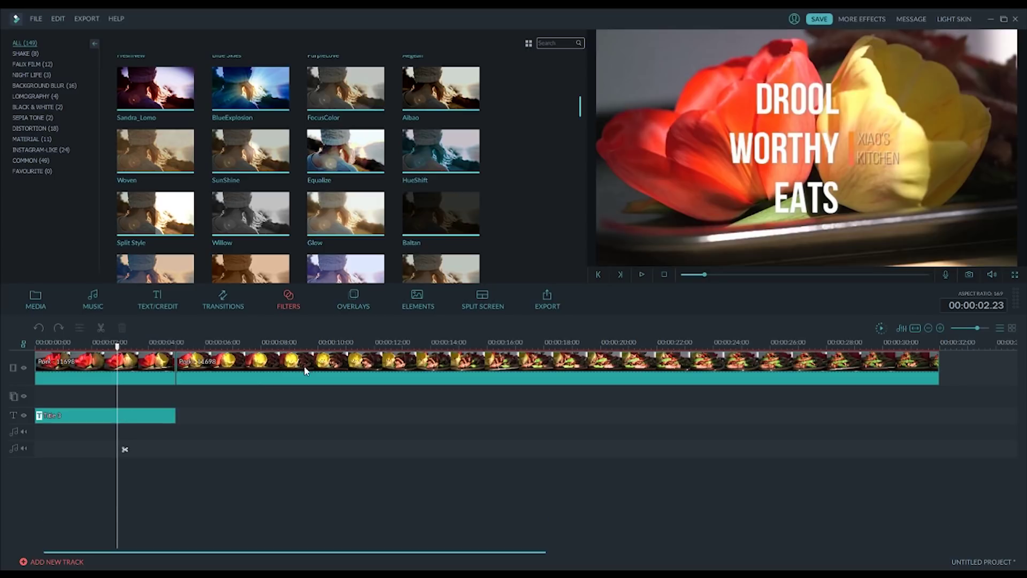
pyautogui.moveTo(122, 362); pyautogui.dragTo(26, 364)
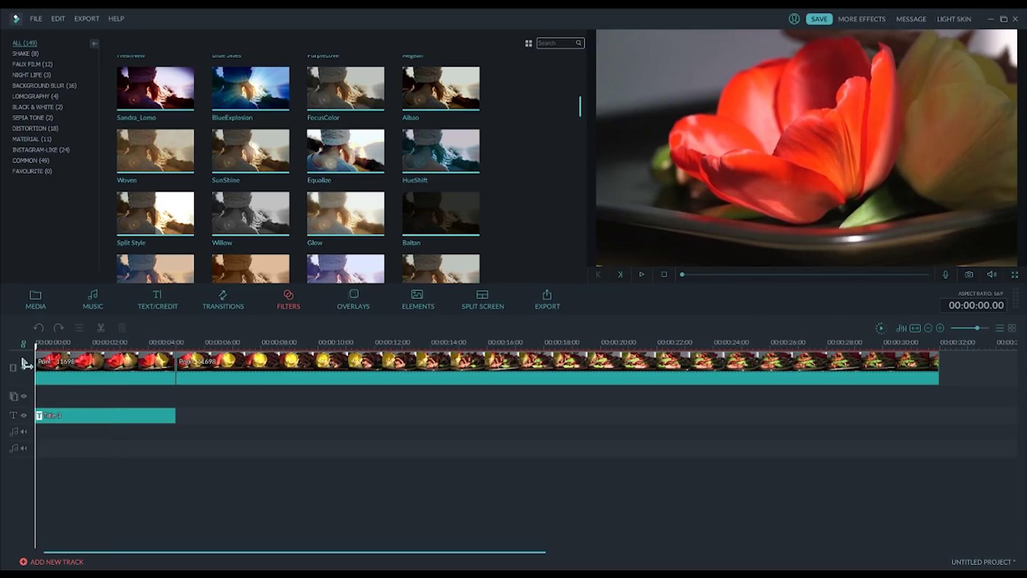
pyautogui.click(440, 213)
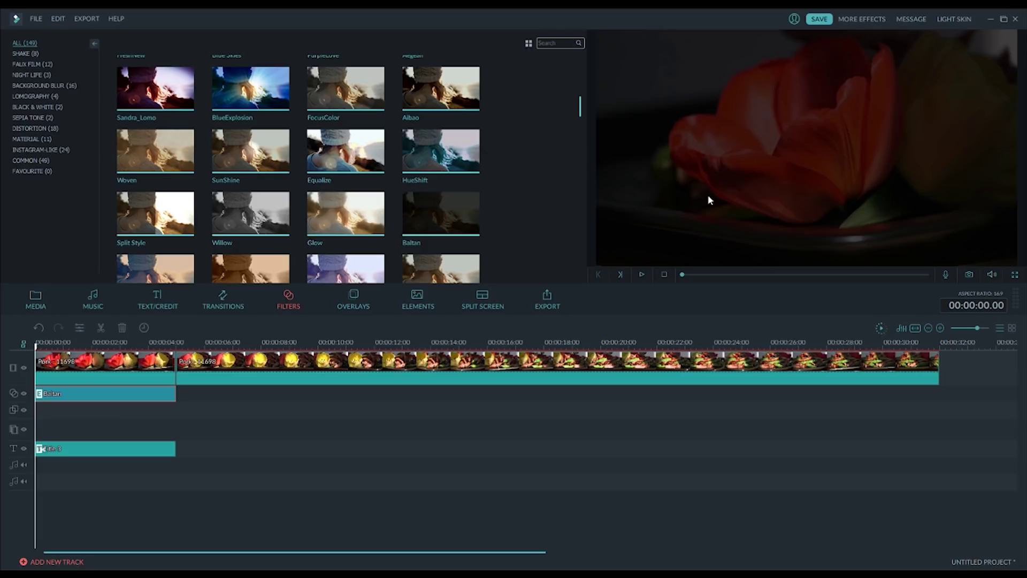
pyautogui.click(642, 275)
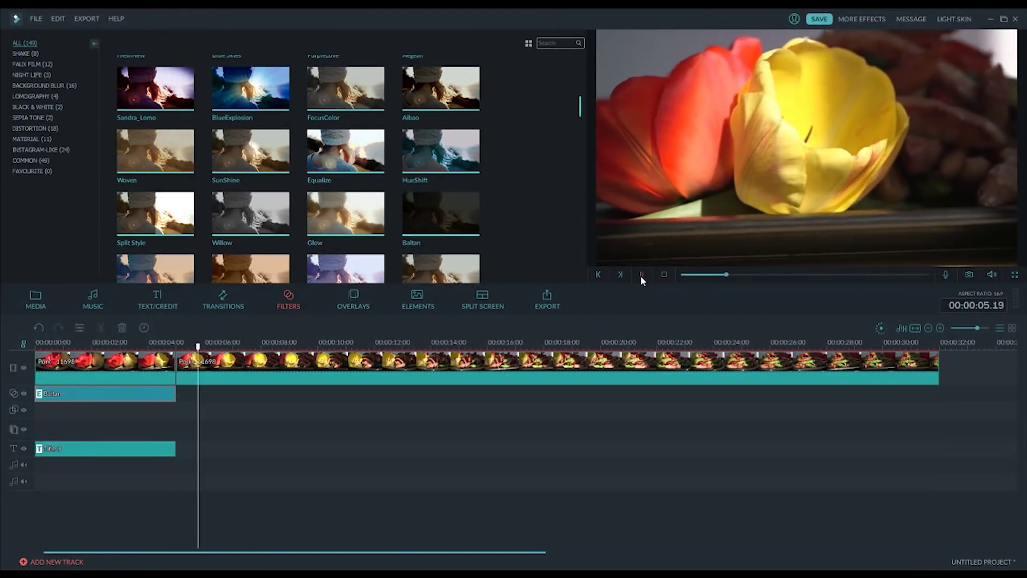
pyautogui.click(642, 275)
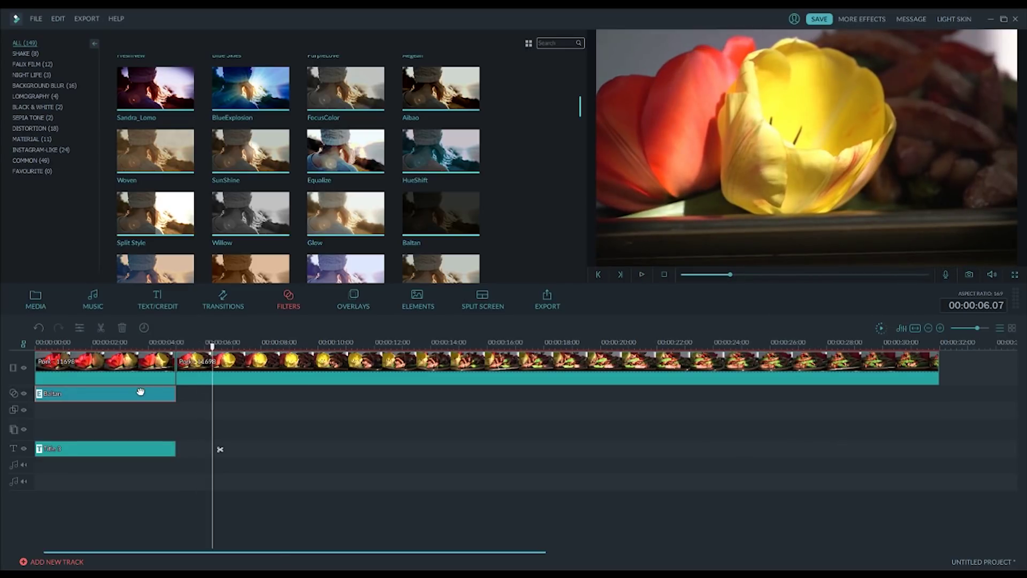
pyautogui.press('Delete')
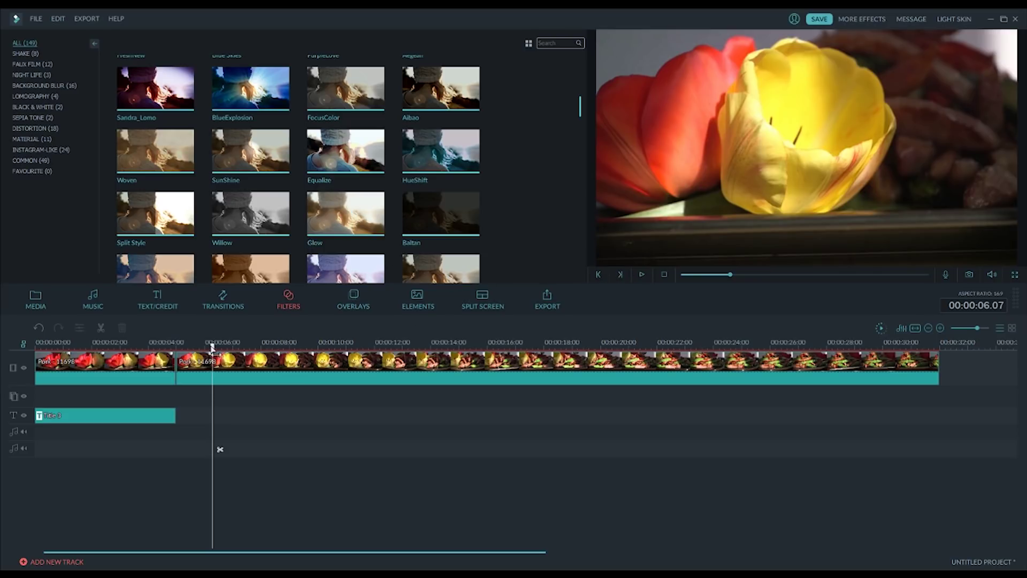
pyautogui.click(36, 342)
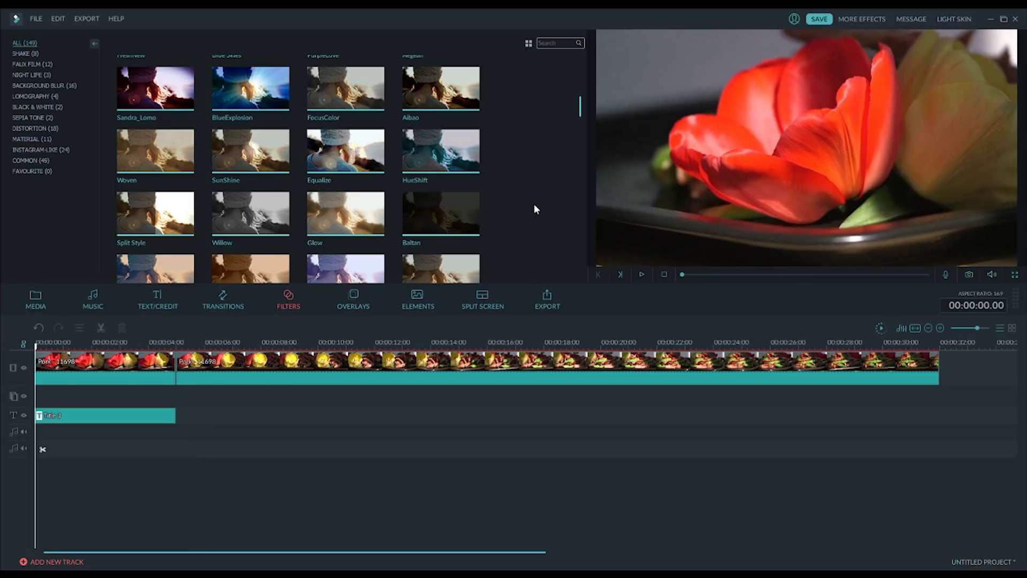
pyautogui.scroll(-10, 534, 204)
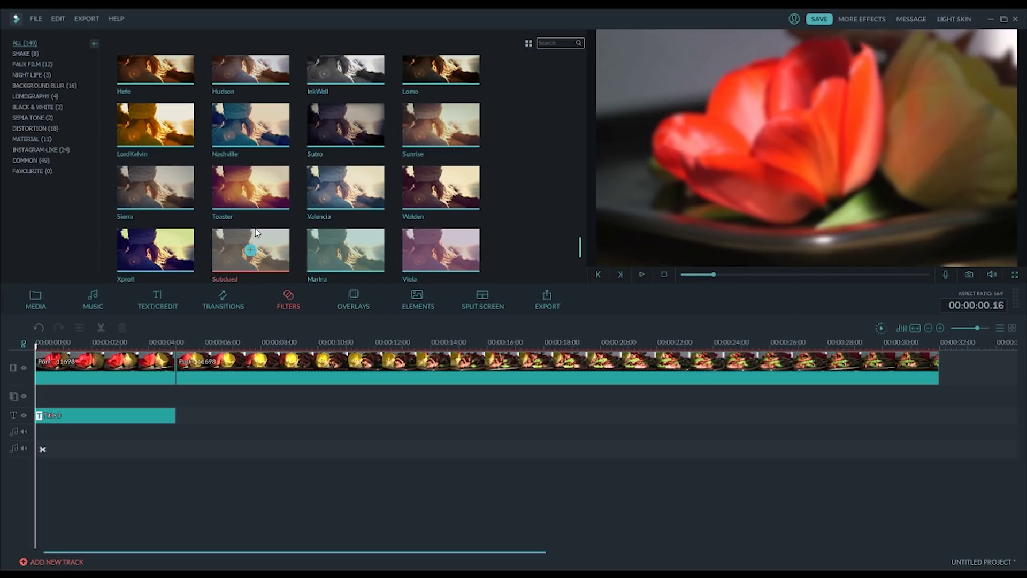
pyautogui.moveTo(455, 202)
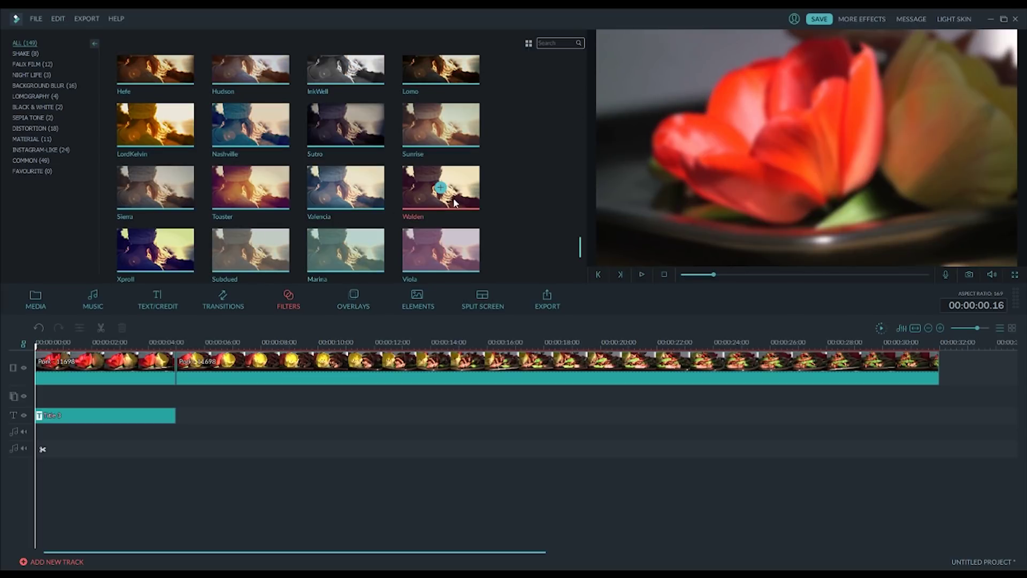
pyautogui.click(427, 210)
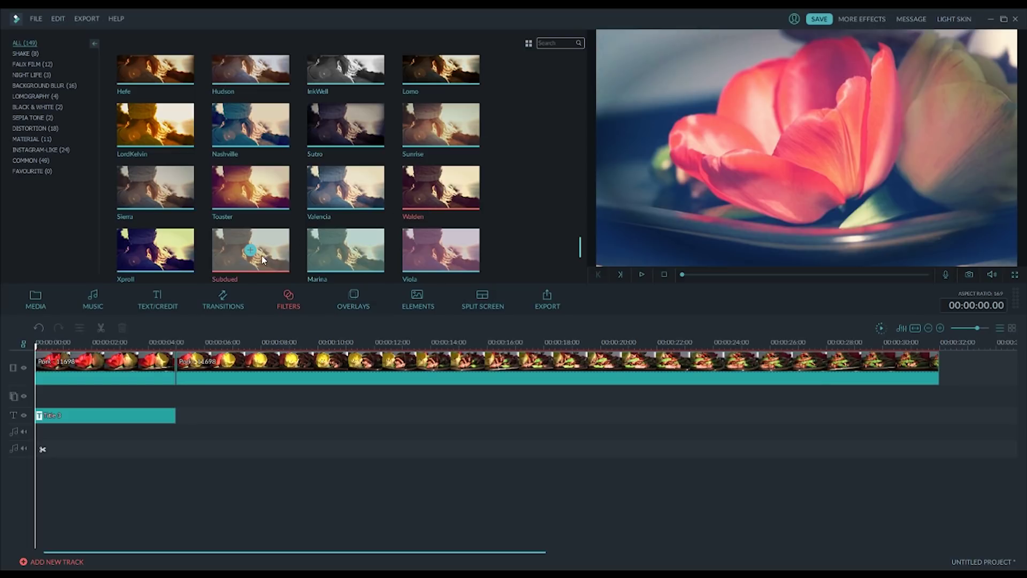
pyautogui.click(376, 192)
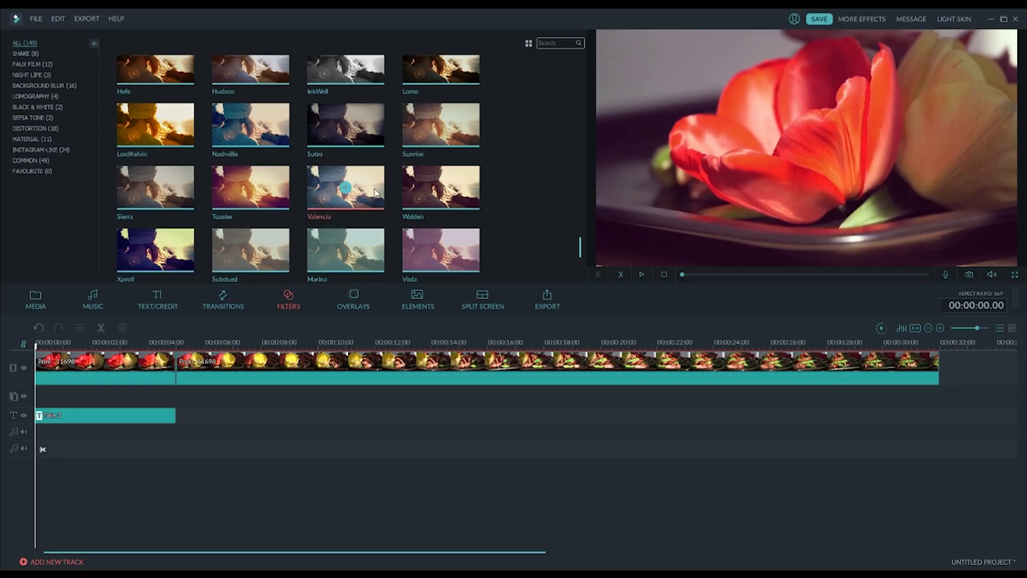
pyautogui.click(273, 145)
pyautogui.moveTo(274, 145); pyautogui.dragTo(499, 240)
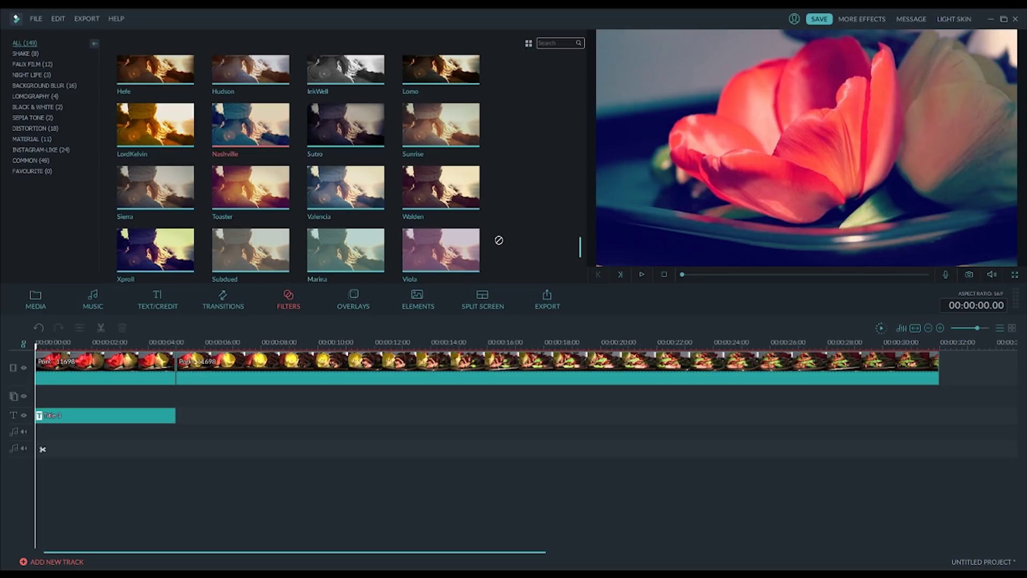
pyautogui.click(465, 72)
pyautogui.scroll(4, 531, 180)
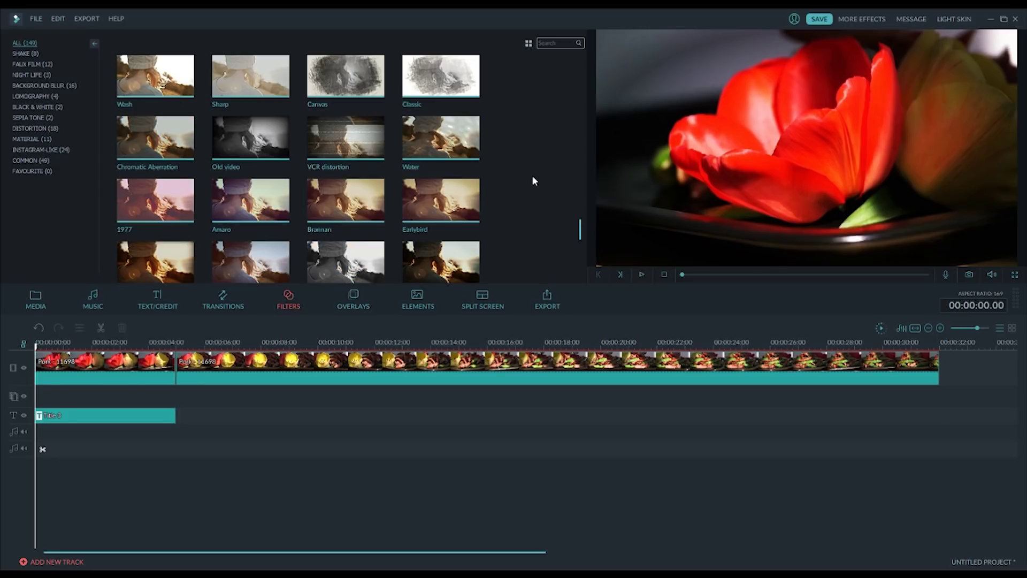
pyautogui.scroll(2, 532, 180)
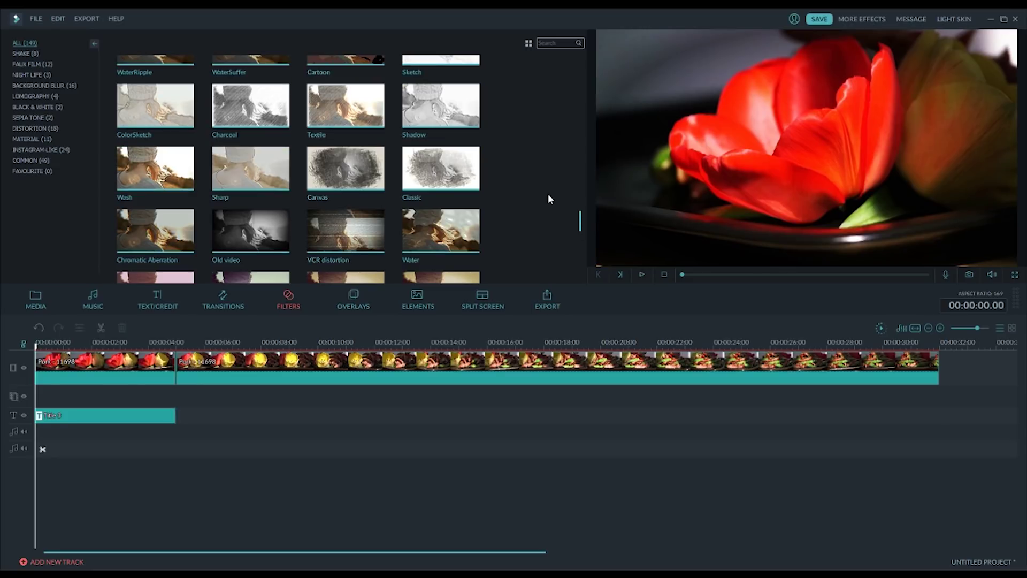
# Preview the Blur filter on the opening tulip clip.
pyautogui.scroll(5, 548, 199)
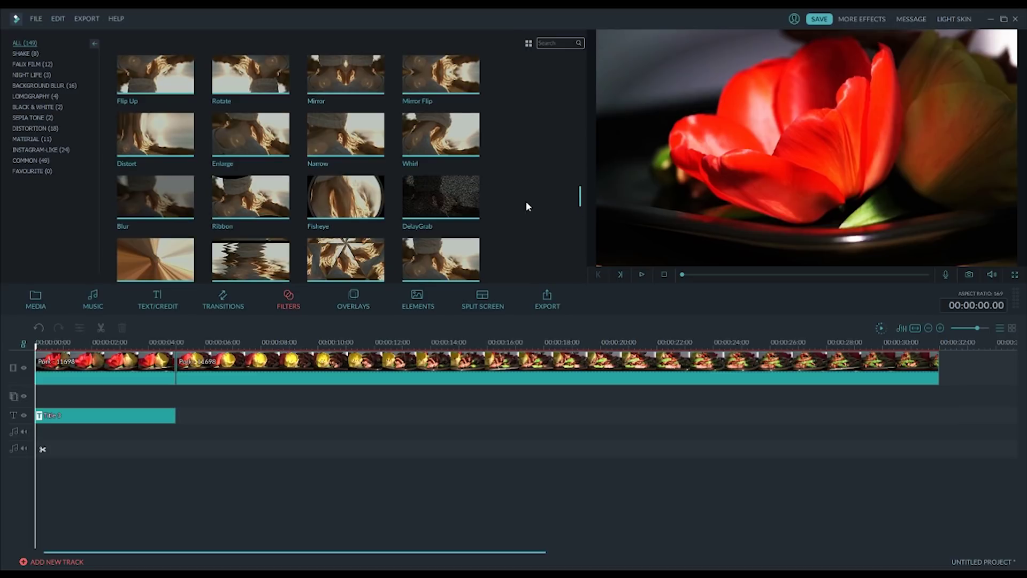
pyautogui.click(172, 212)
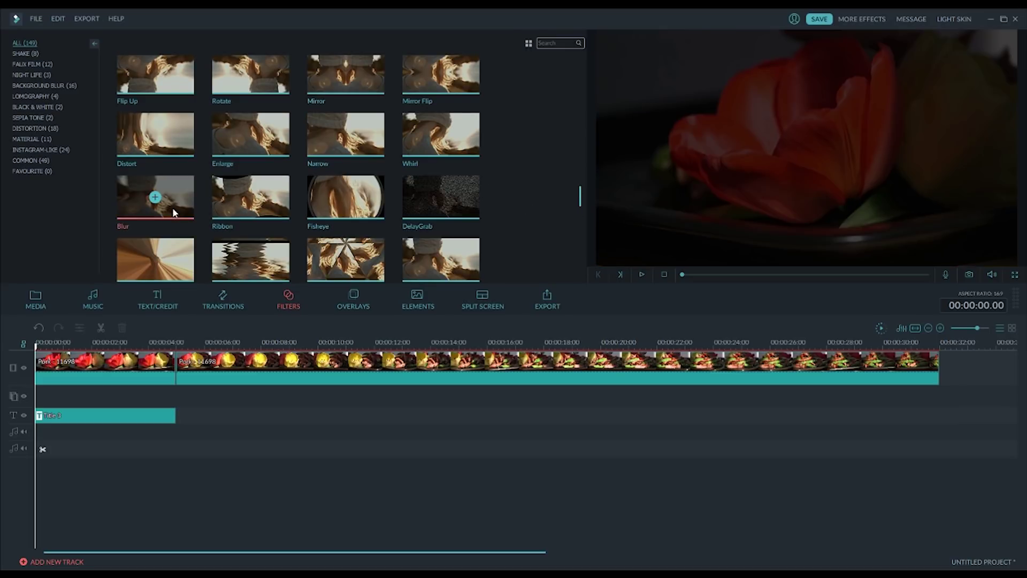
pyautogui.scroll(3, 172, 208)
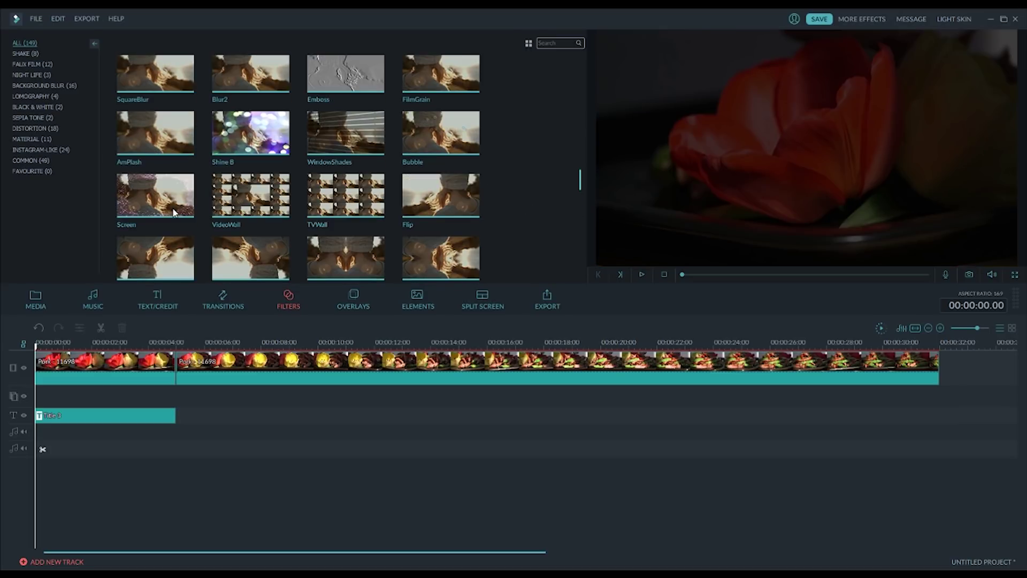
pyautogui.scroll(1, 179, 107)
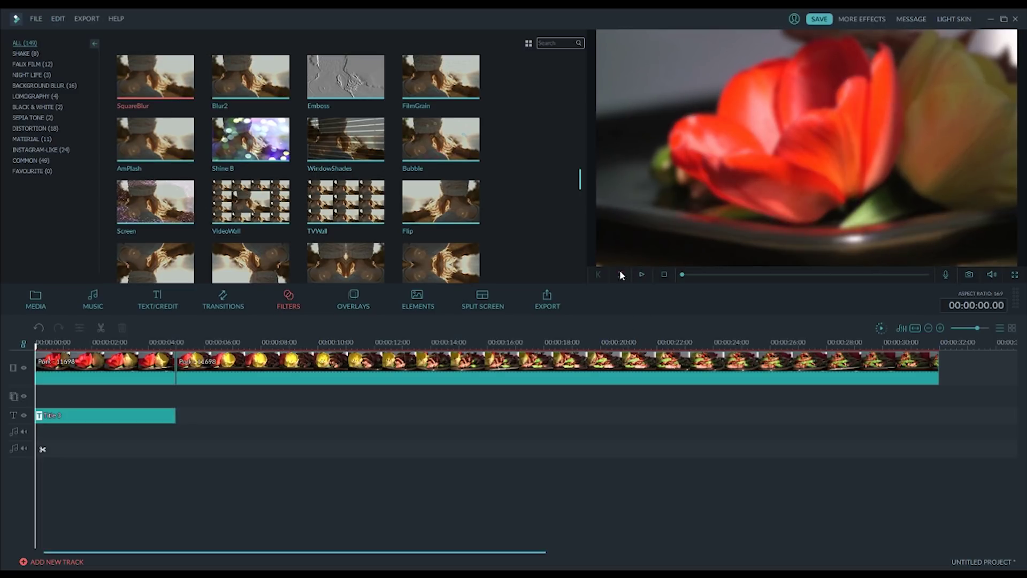
pyautogui.click(644, 275)
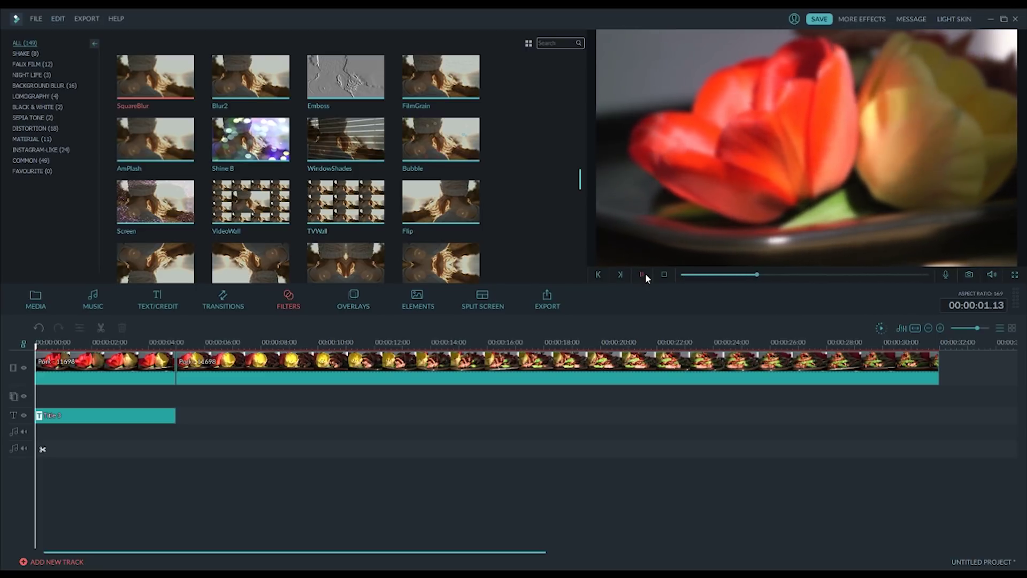
pyautogui.click(644, 274)
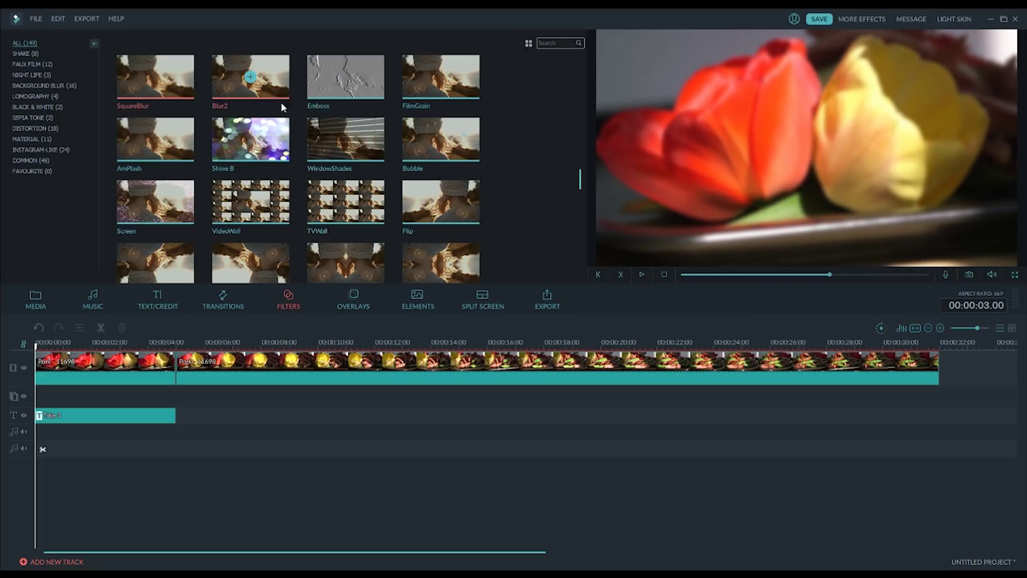
# Preview the Blur2 filter on the tulip clip, replaying it from the start.
pyautogui.click(275, 93)
pyautogui.click(640, 276)
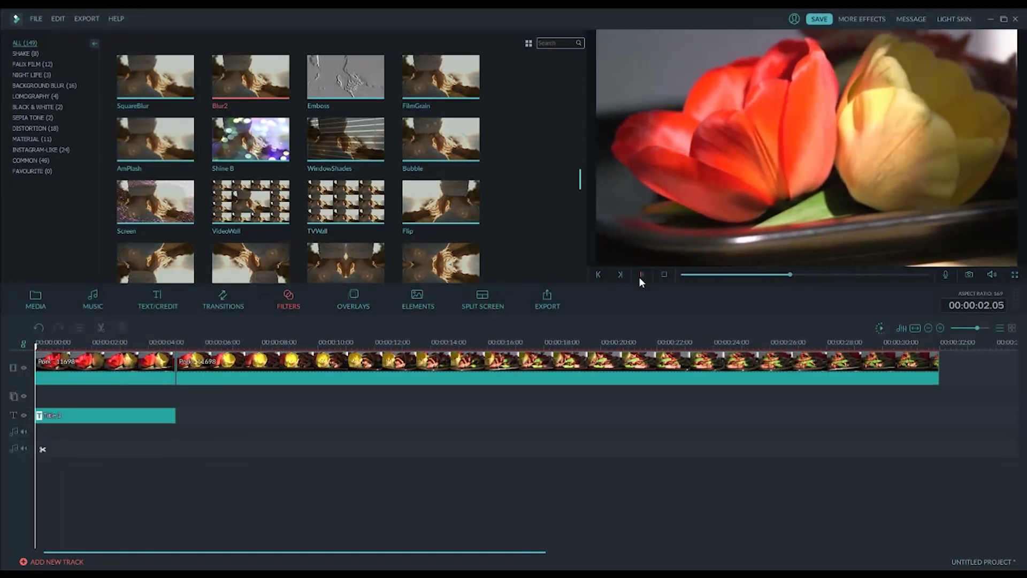
pyautogui.click(641, 276)
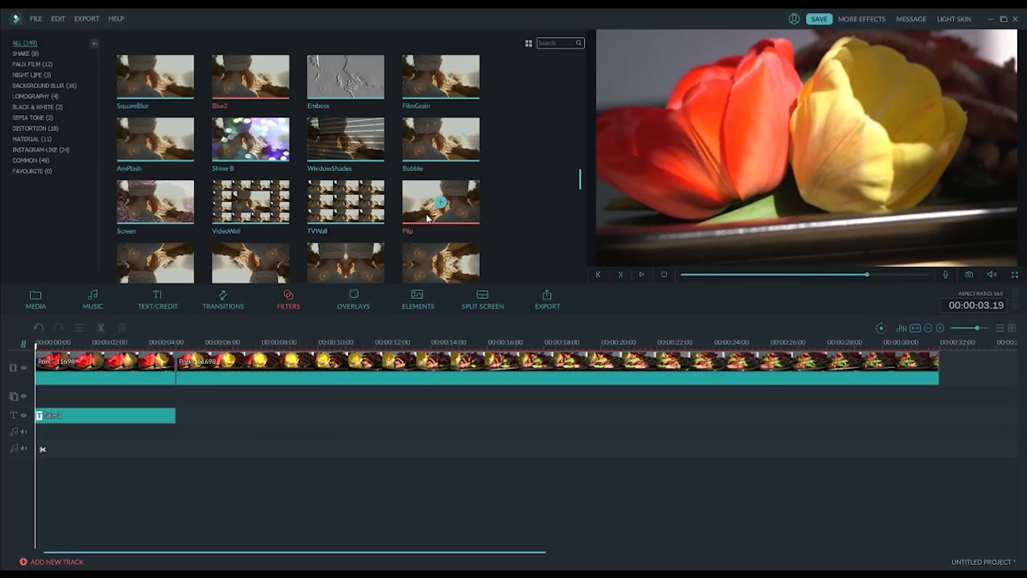
pyautogui.scroll(-5, 506, 202)
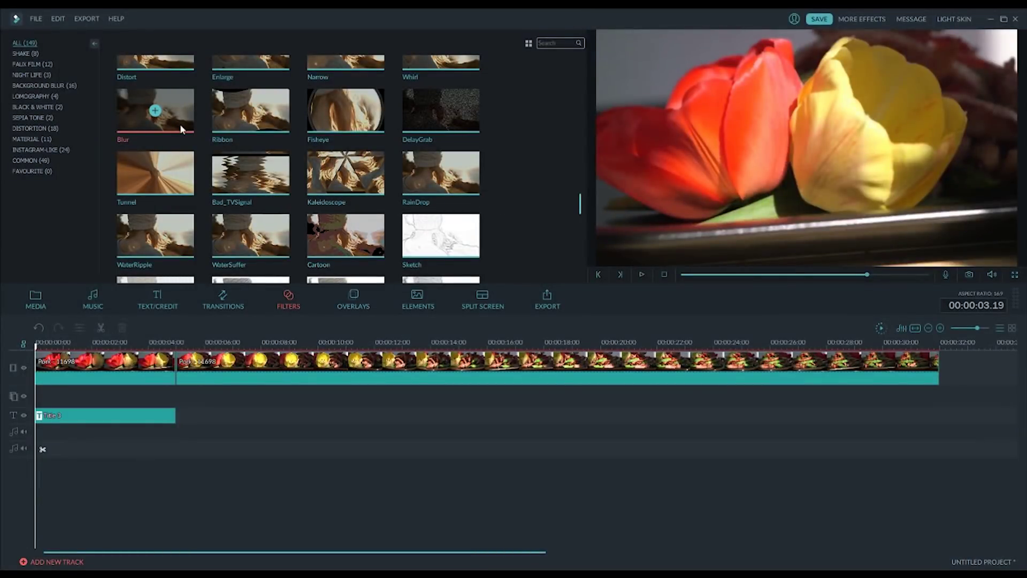
pyautogui.click(620, 274)
pyautogui.click(639, 276)
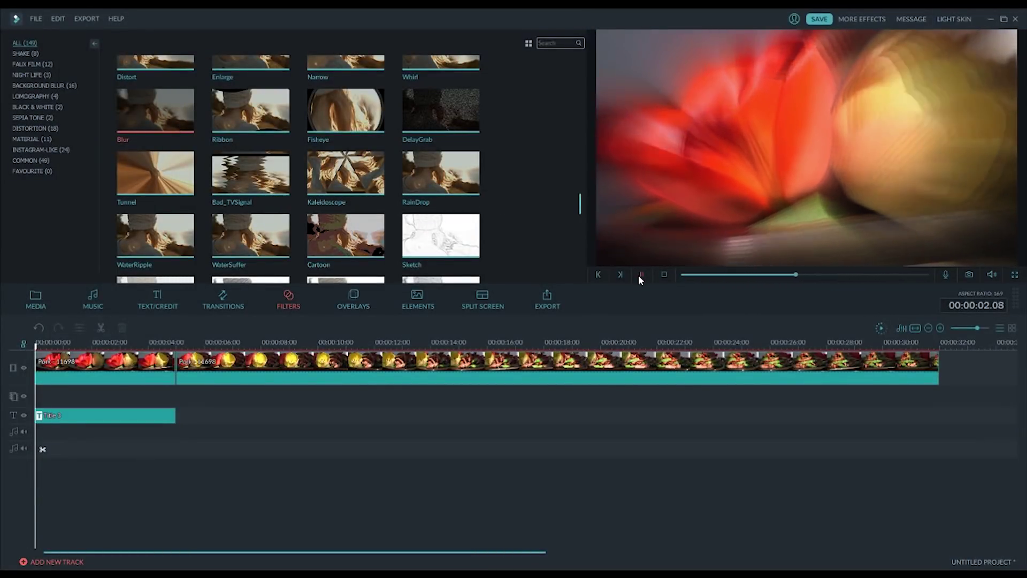
pyautogui.click(639, 276)
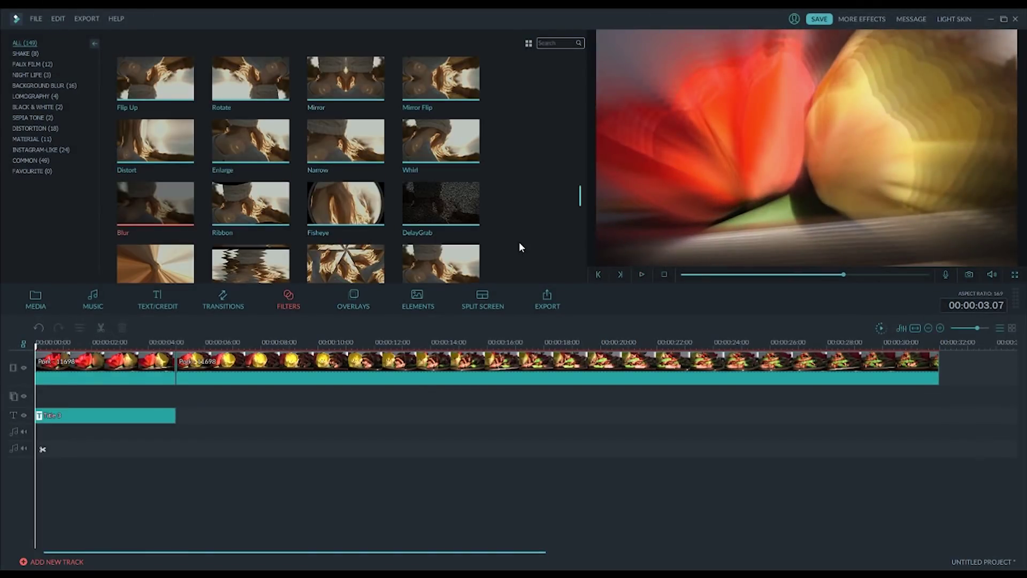
pyautogui.scroll(2, 493, 252)
pyautogui.click(620, 275)
pyautogui.click(642, 274)
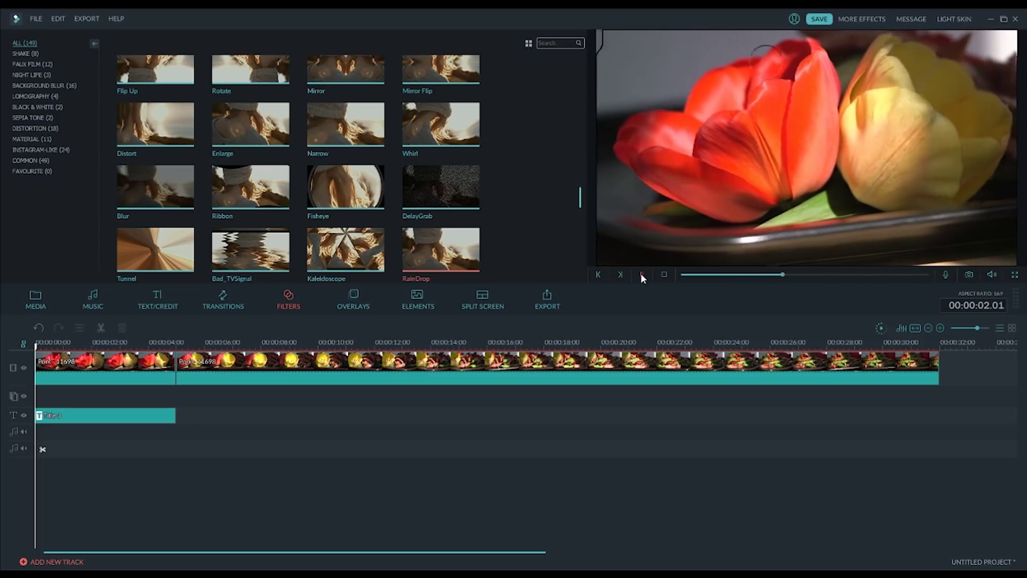
pyautogui.click(641, 274)
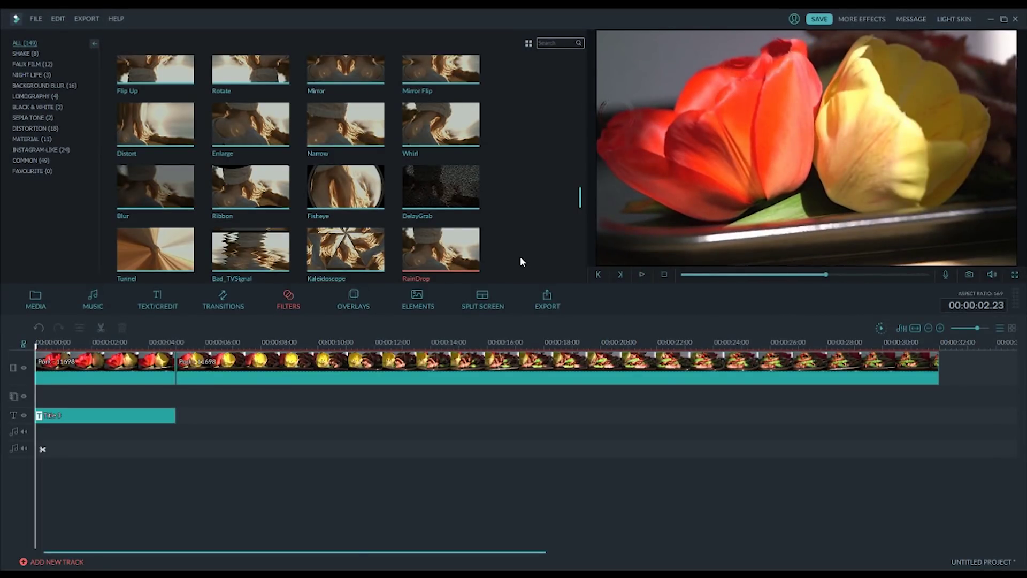
# Add the SquareBlur filter to the timeline and play the blurred intro.
pyautogui.scroll(5, 520, 257)
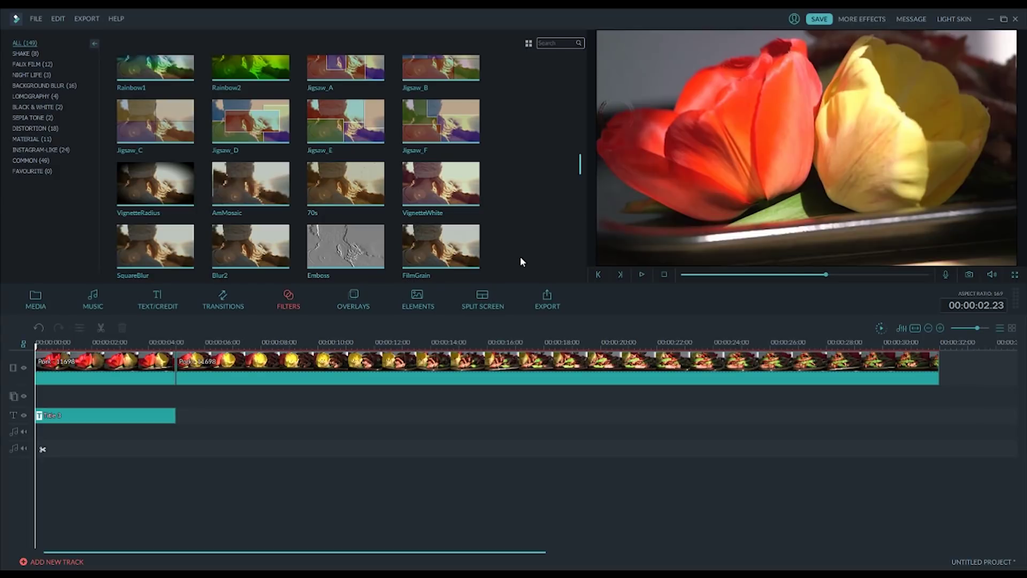
pyautogui.click(179, 254)
pyautogui.click(155, 249)
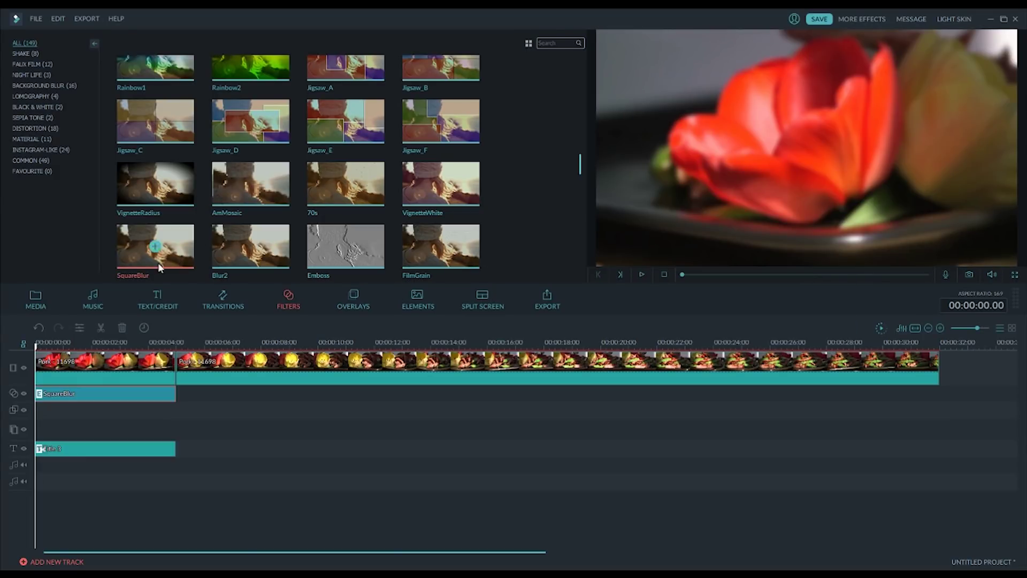
pyautogui.click(643, 274)
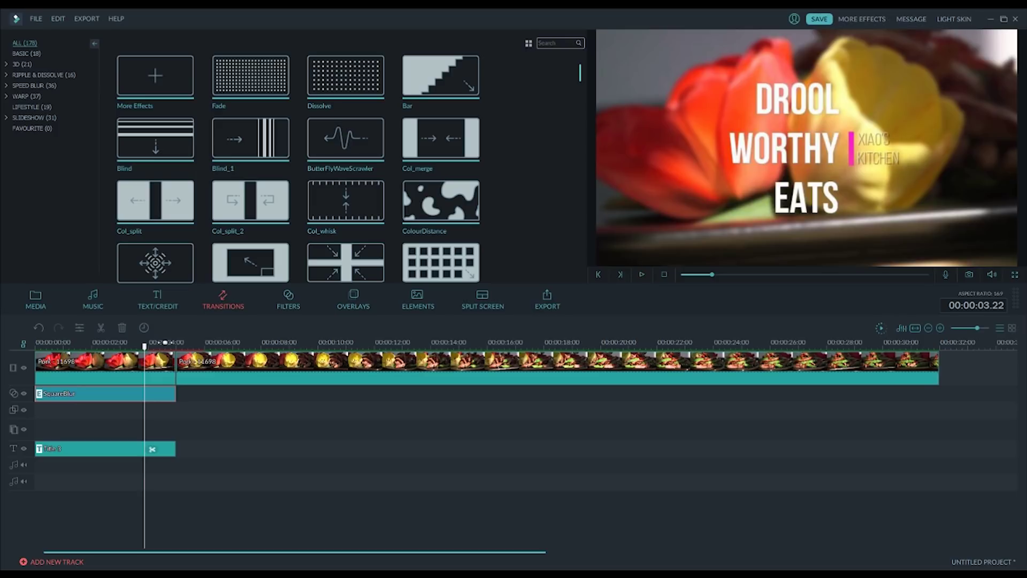
# Replay the intro title animation from near the project start.
pyautogui.moveTo(80, 345); pyautogui.dragTo(41, 348)
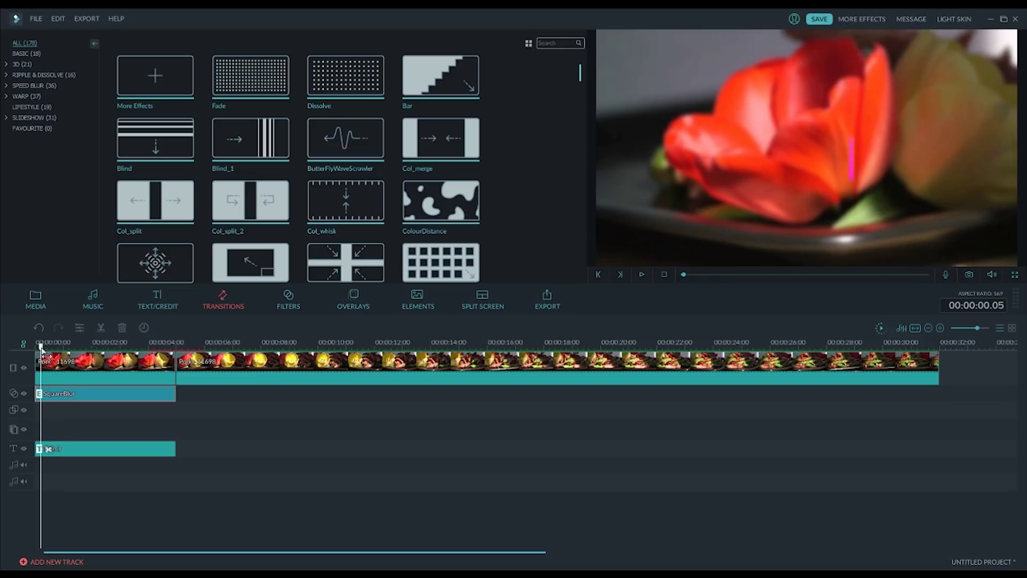
pyautogui.click(641, 274)
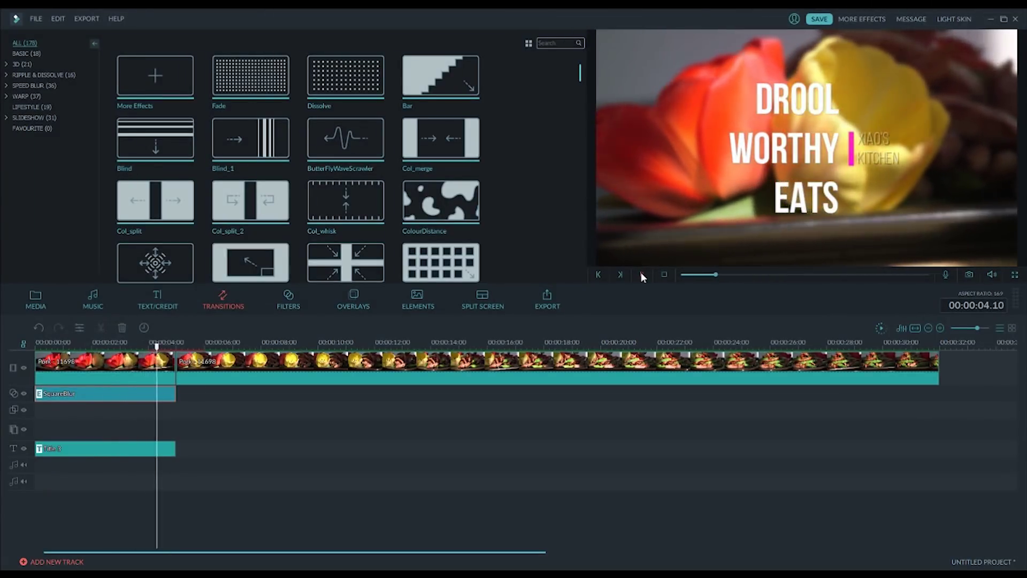
pyautogui.click(642, 273)
# Split the second clip at 00:00:14.14, delete the tulip part, and play the title-to-food cut.
pyautogui.moveTo(318, 341); pyautogui.dragTo(447, 347)
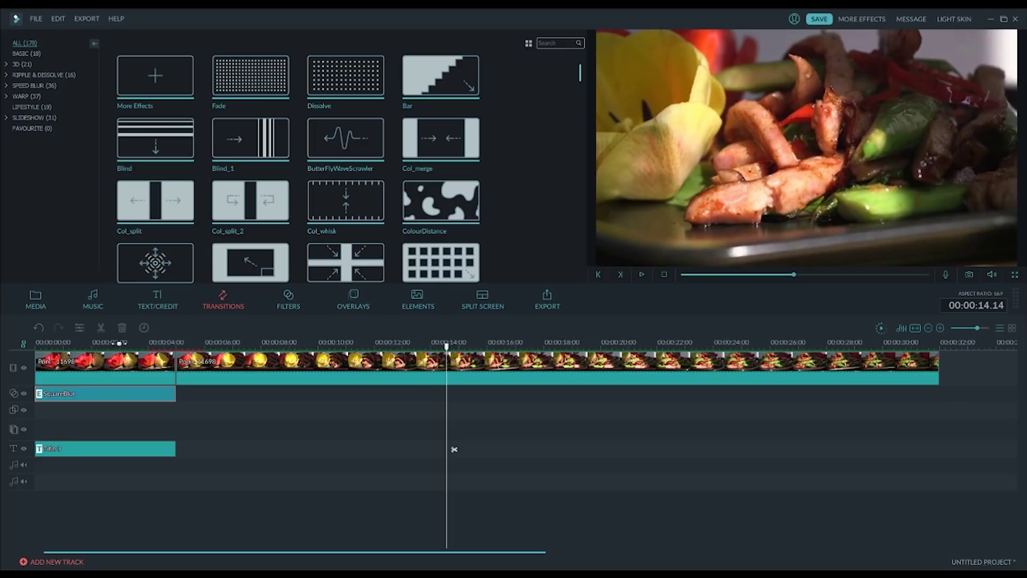
pyautogui.click(101, 329)
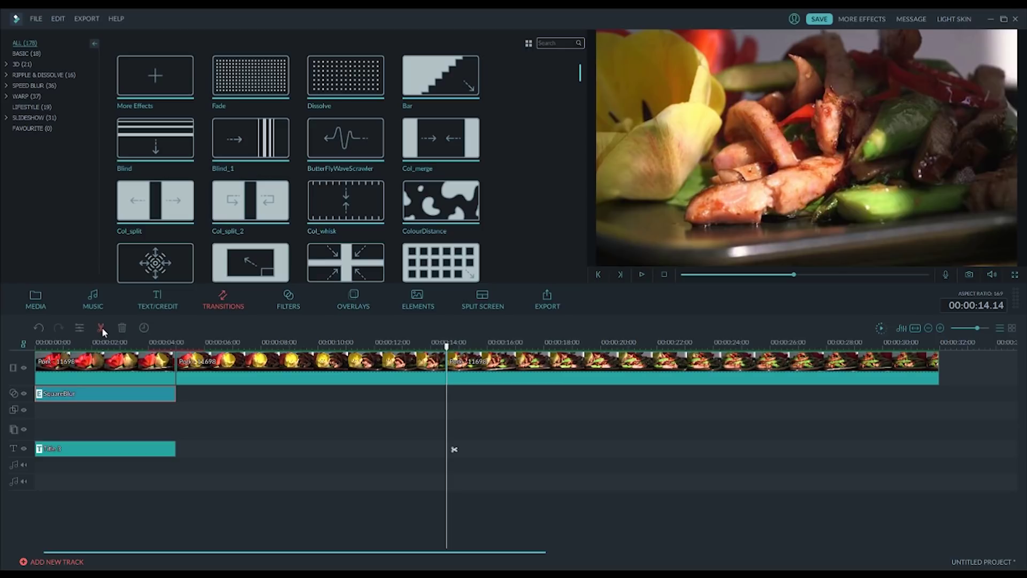
pyautogui.click(299, 379)
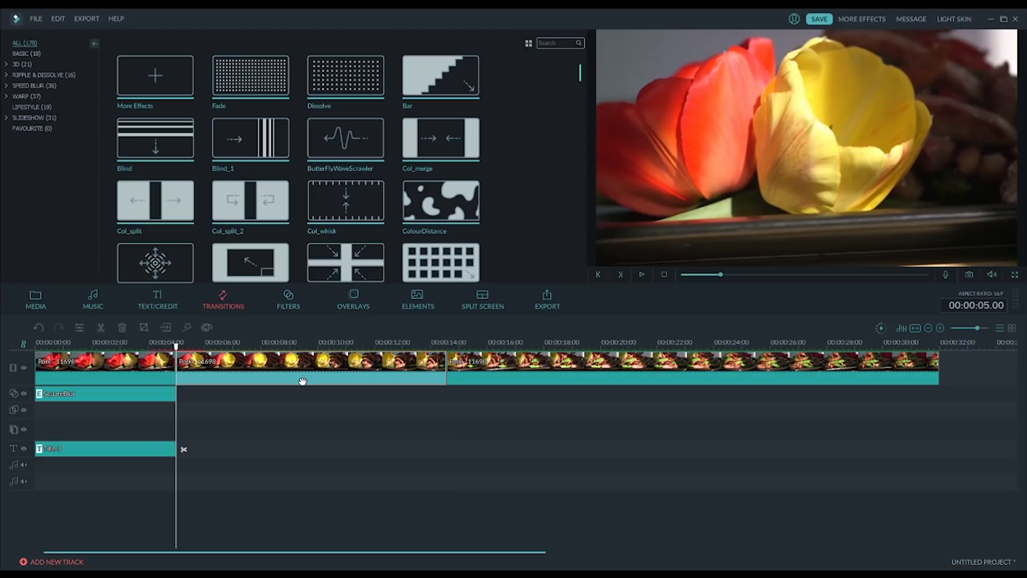
pyautogui.press('Delete')
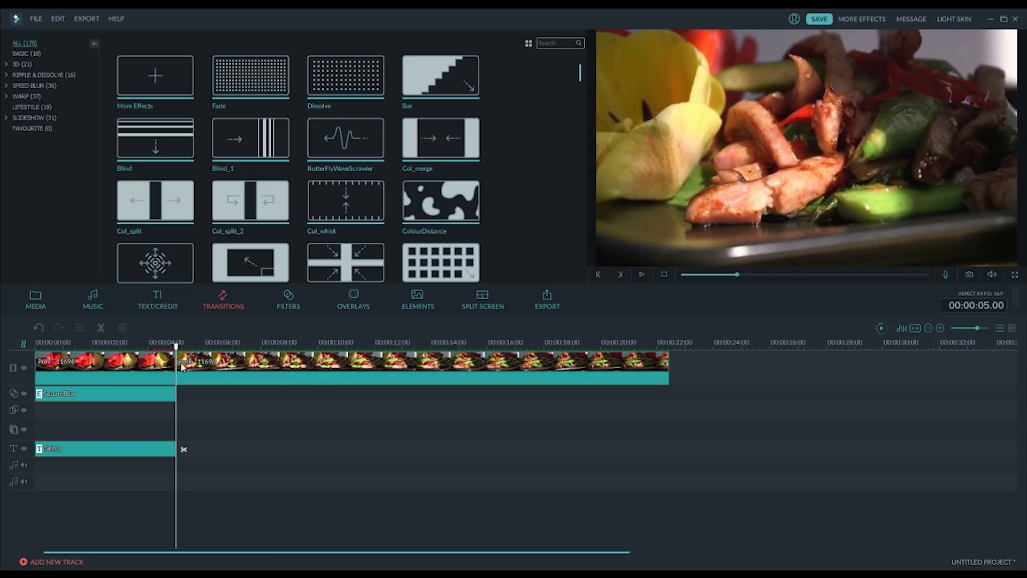
pyautogui.moveTo(177, 347); pyautogui.dragTo(136, 346)
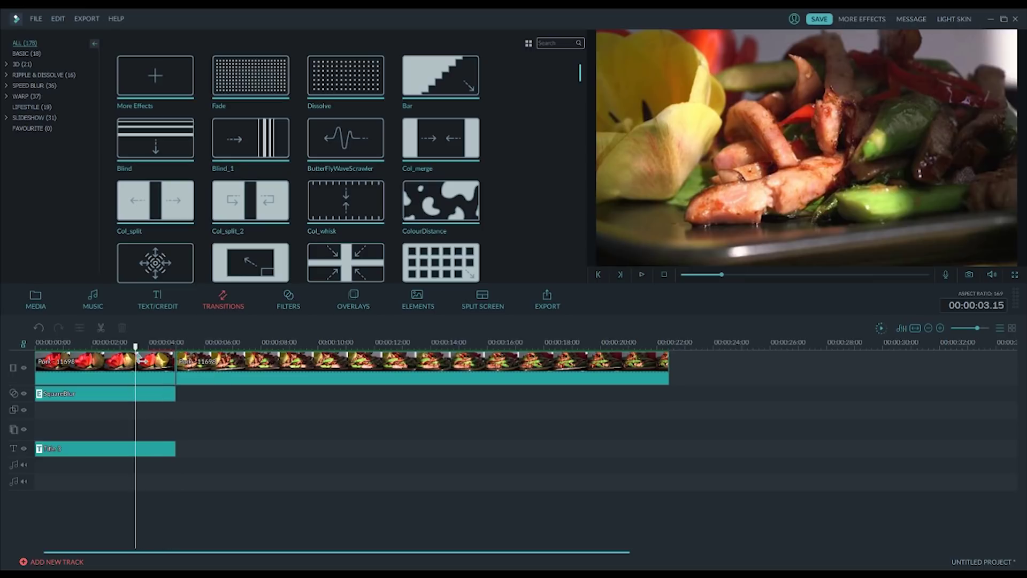
pyautogui.click(641, 275)
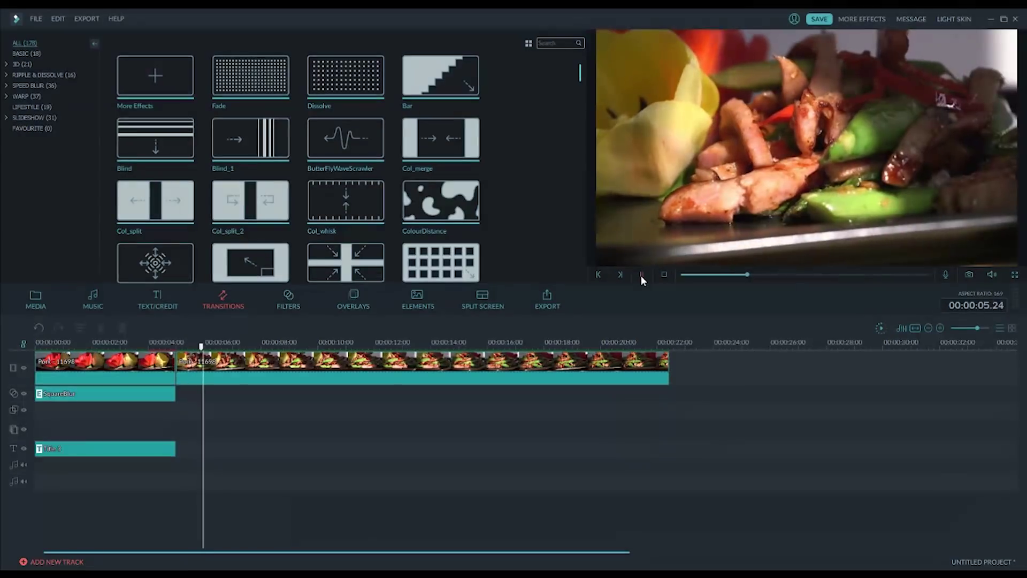
pyautogui.click(641, 274)
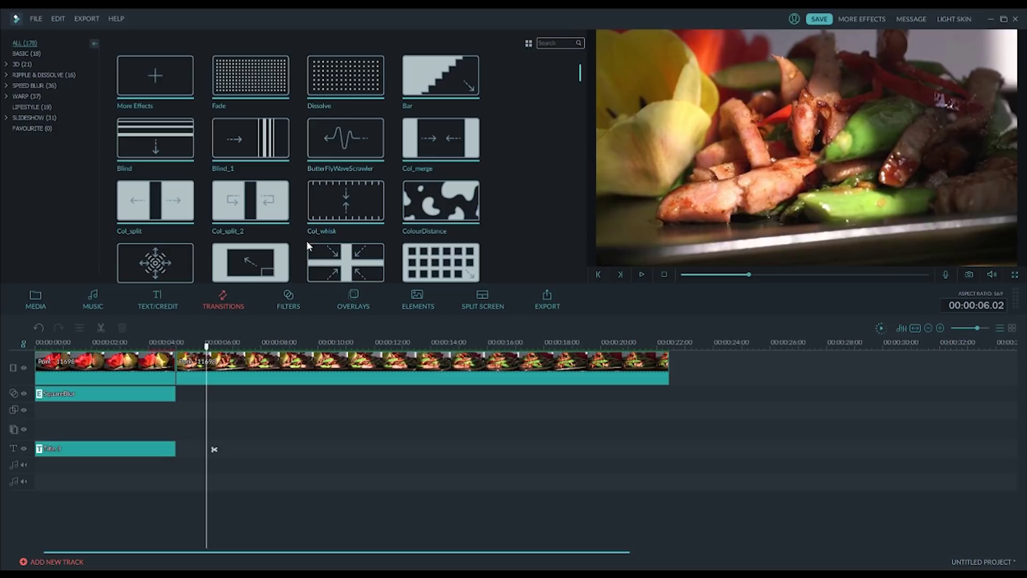
pyautogui.scroll(-3, 526, 222)
pyautogui.scroll(-2, 526, 219)
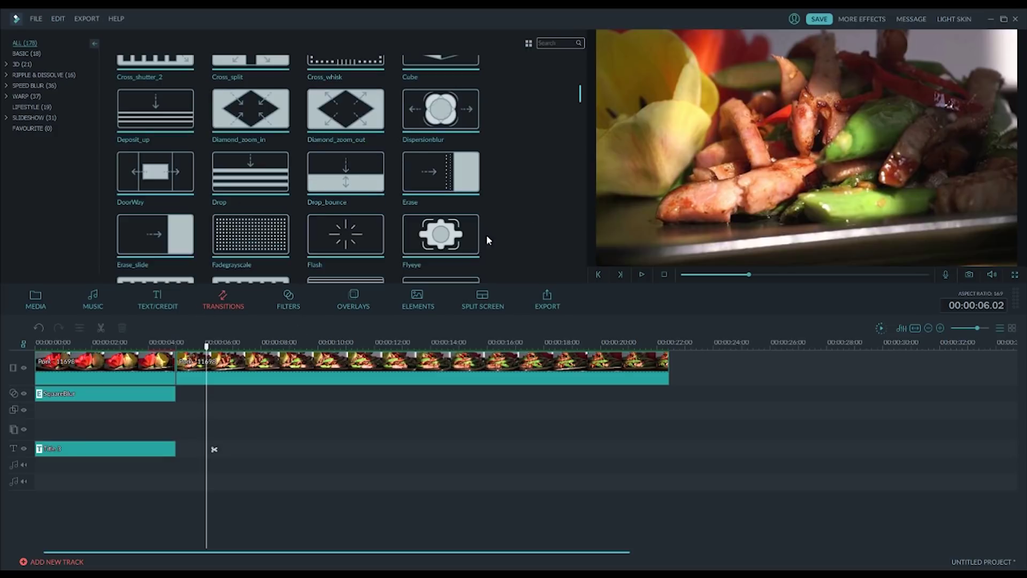
pyautogui.scroll(-1, 547, 180)
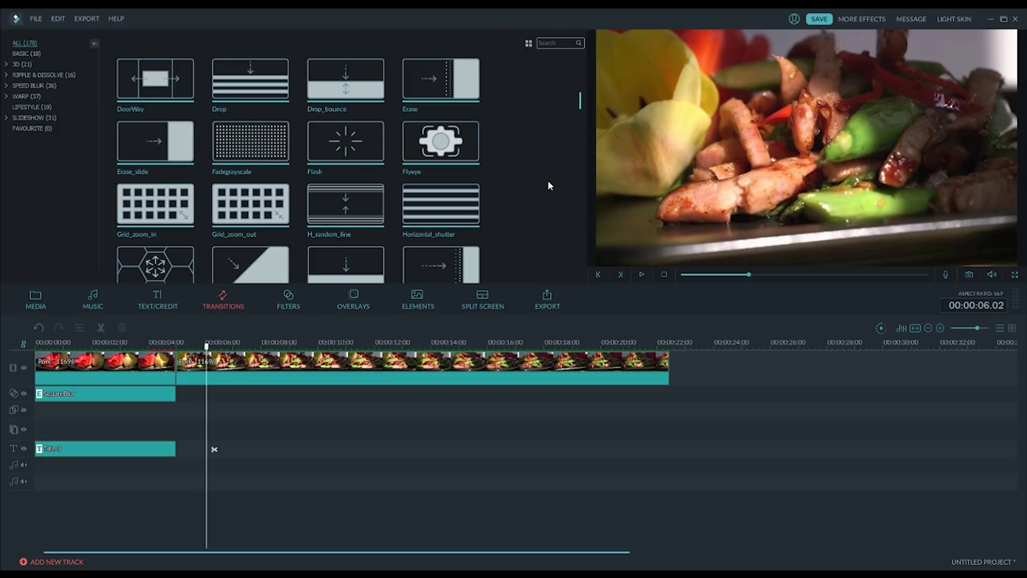
pyautogui.click(358, 152)
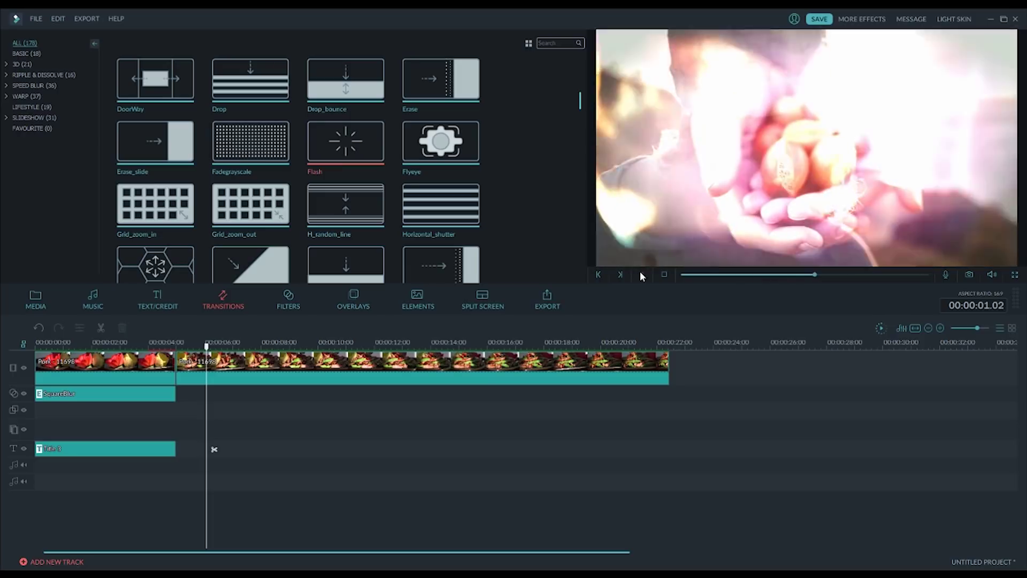
pyautogui.scroll(-10, 550, 206)
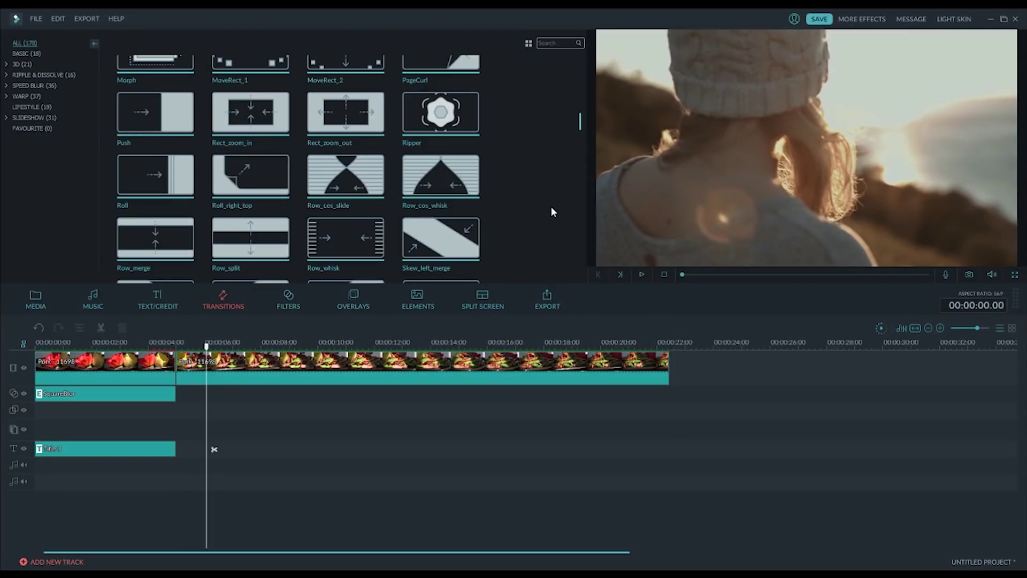
pyautogui.scroll(-3, 550, 206)
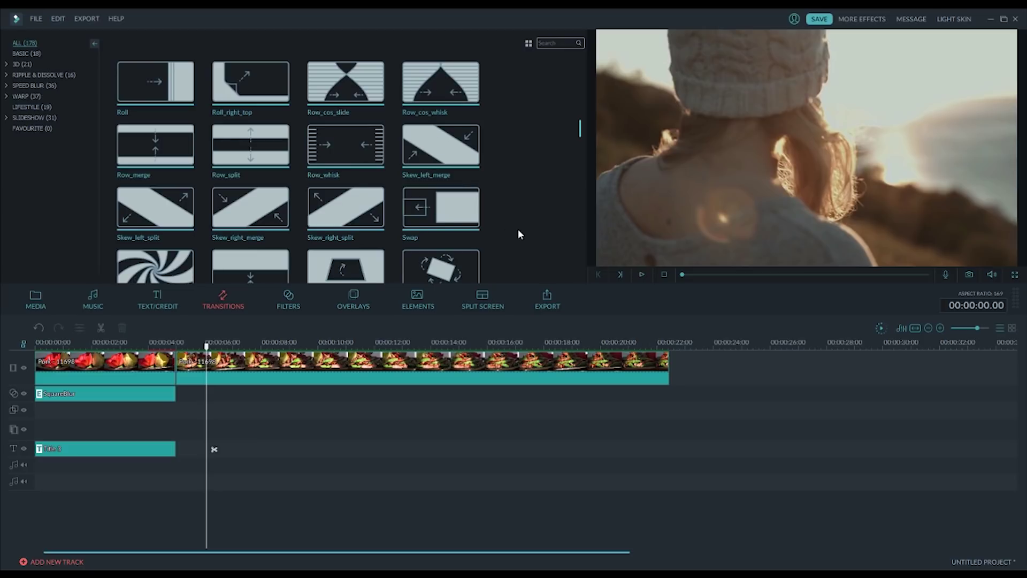
pyautogui.scroll(-1, 524, 229)
pyautogui.scroll(-2, 531, 233)
pyautogui.scroll(-1, 531, 233)
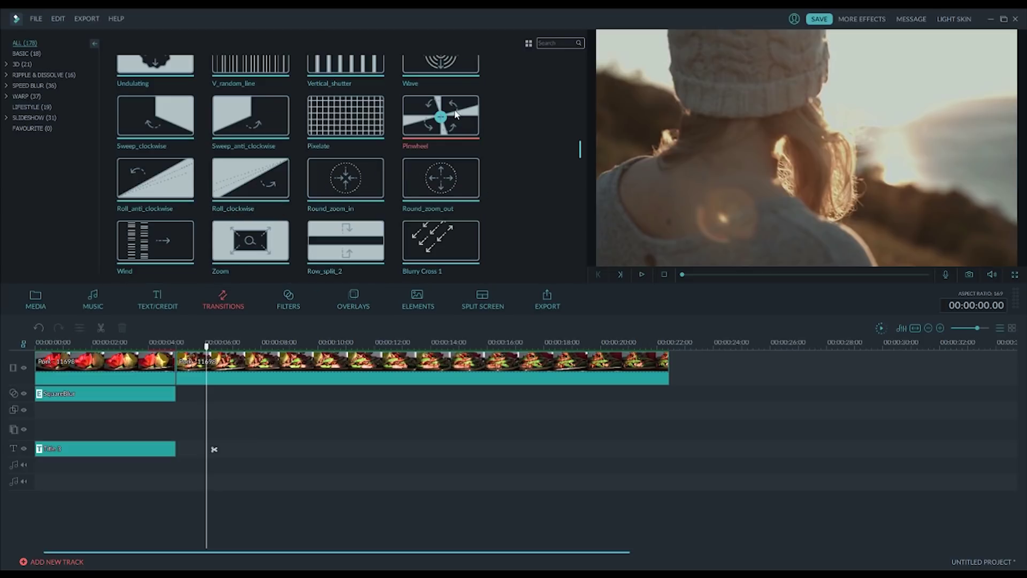
pyautogui.click(460, 65)
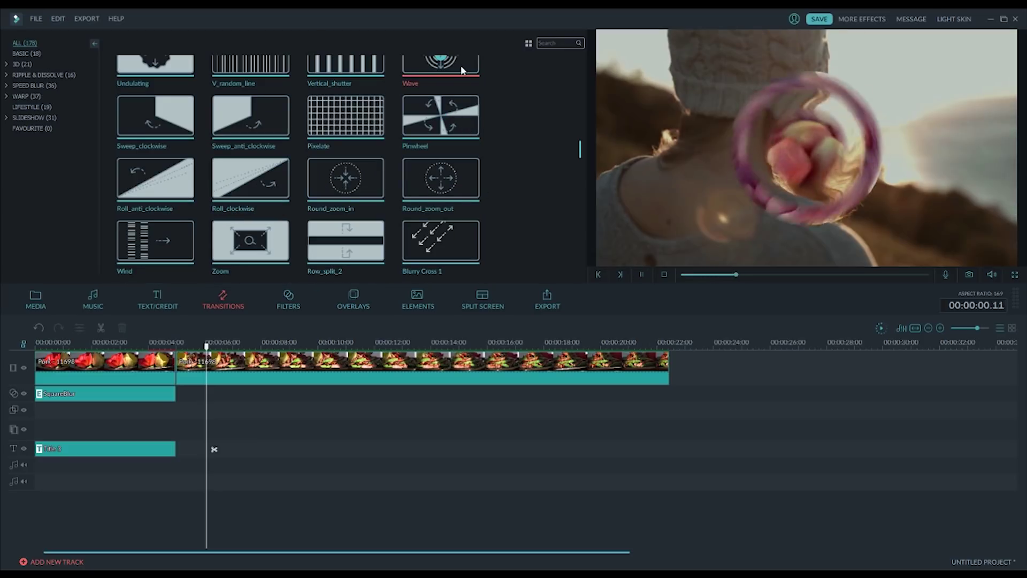
pyautogui.scroll(-3, 527, 184)
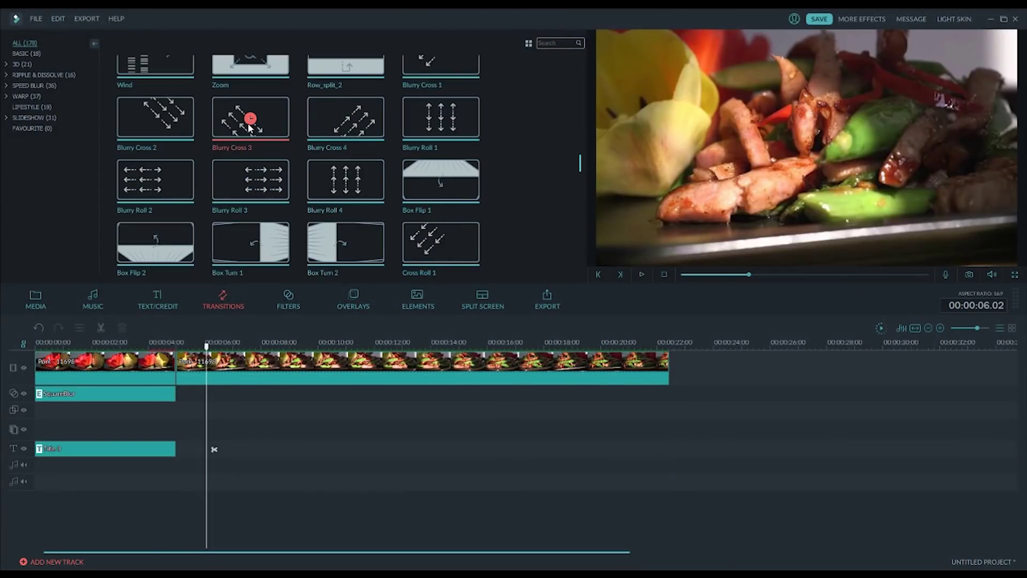
pyautogui.click(268, 132)
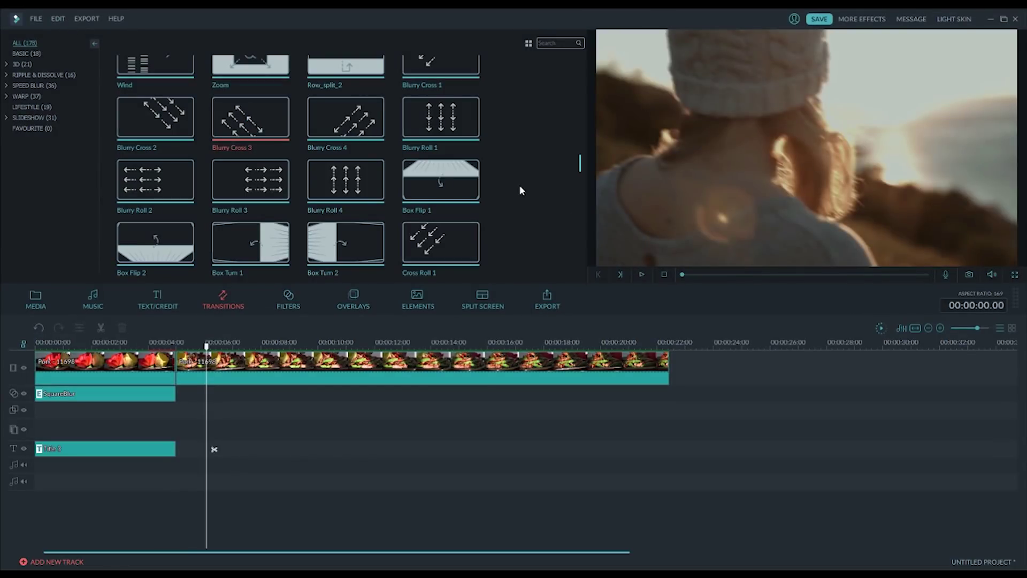
pyautogui.scroll(-5, 519, 184)
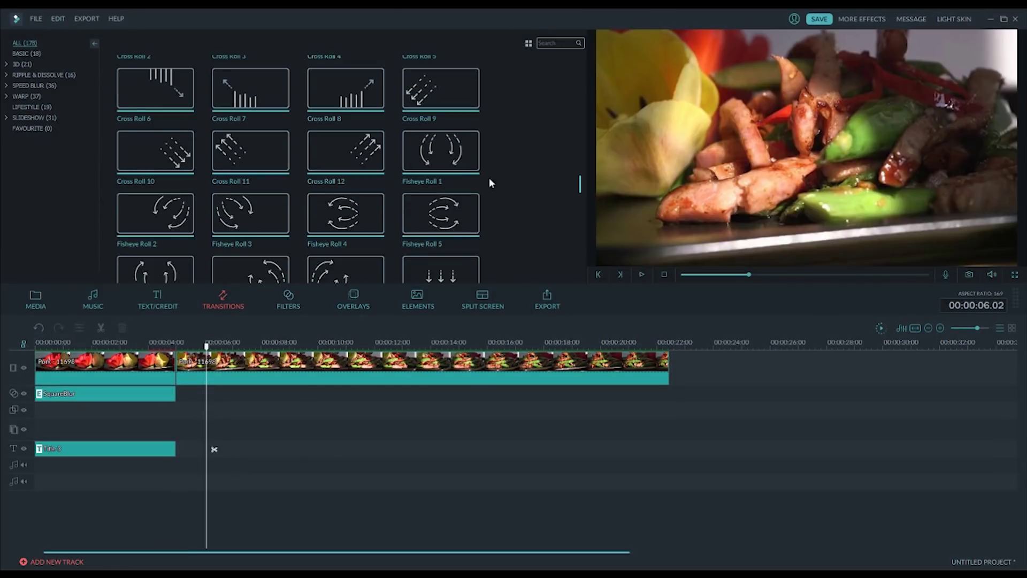
pyautogui.click(457, 166)
pyautogui.moveTo(456, 166); pyautogui.dragTo(470, 234)
pyautogui.scroll(-3, 514, 232)
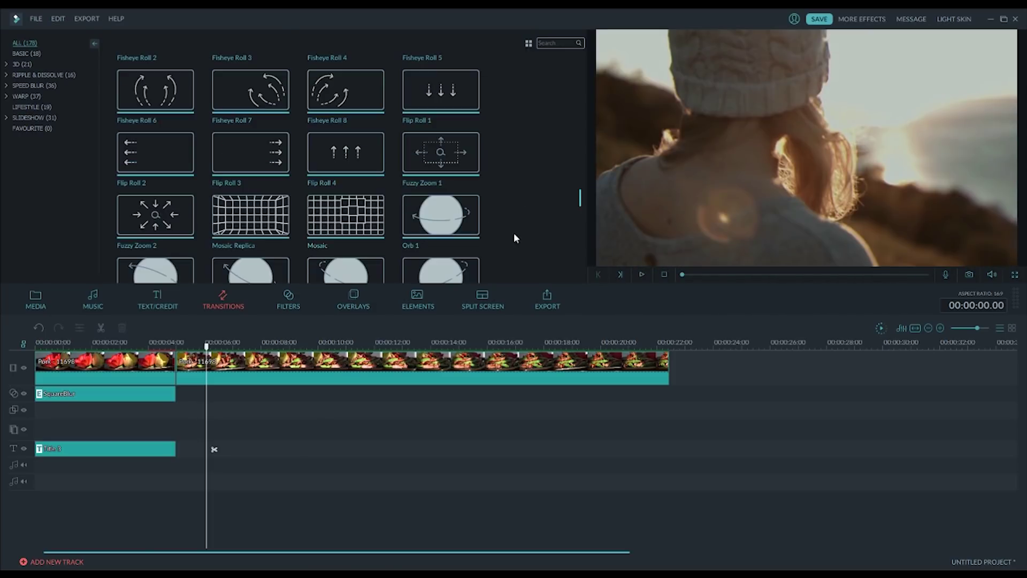
pyautogui.click(376, 163)
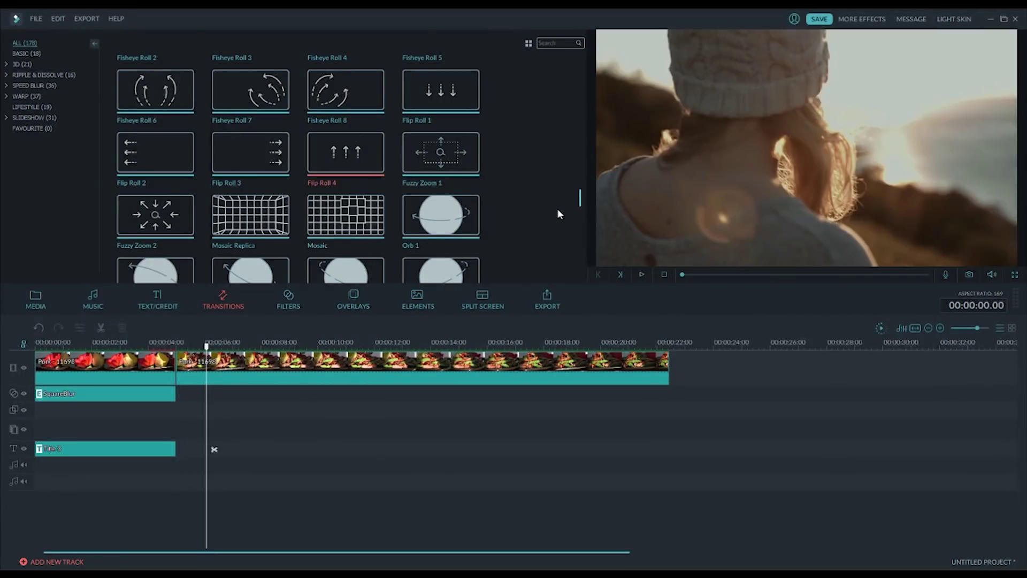
pyautogui.click(265, 162)
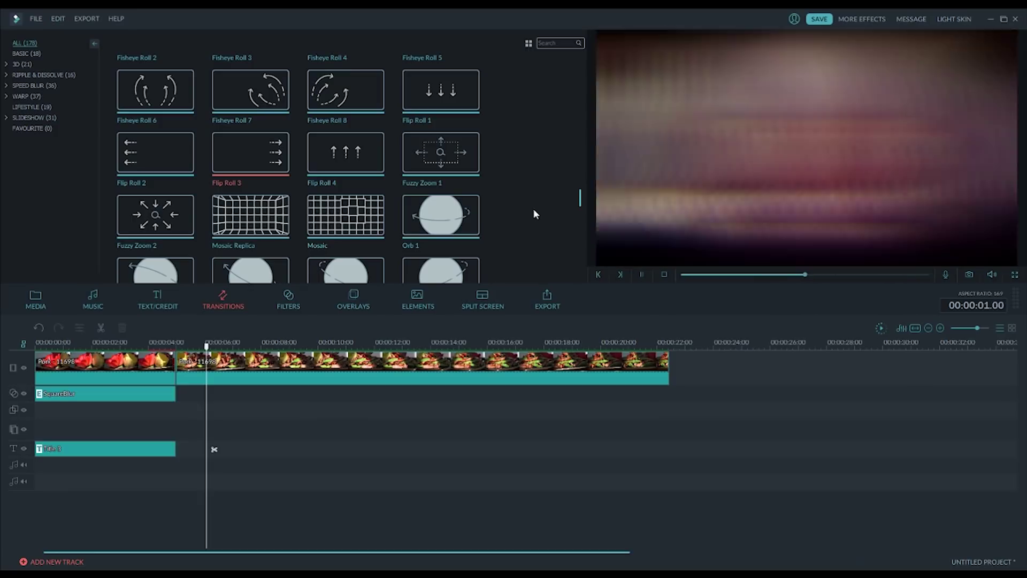
pyautogui.scroll(-3, 534, 213)
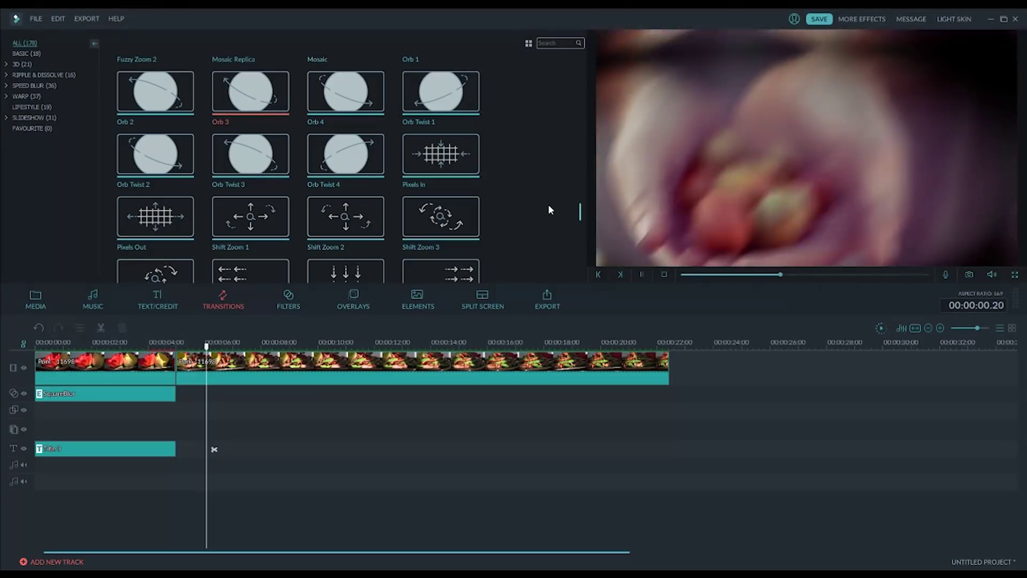
pyautogui.scroll(-2, 550, 209)
pyautogui.scroll(-2, 550, 209)
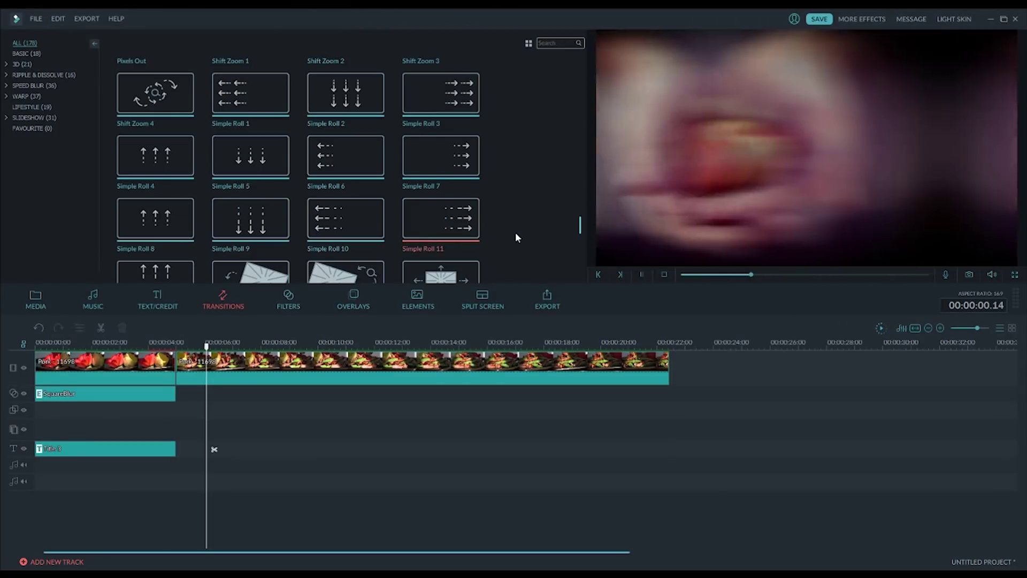
pyautogui.scroll(-1, 515, 232)
pyautogui.scroll(-2, 516, 232)
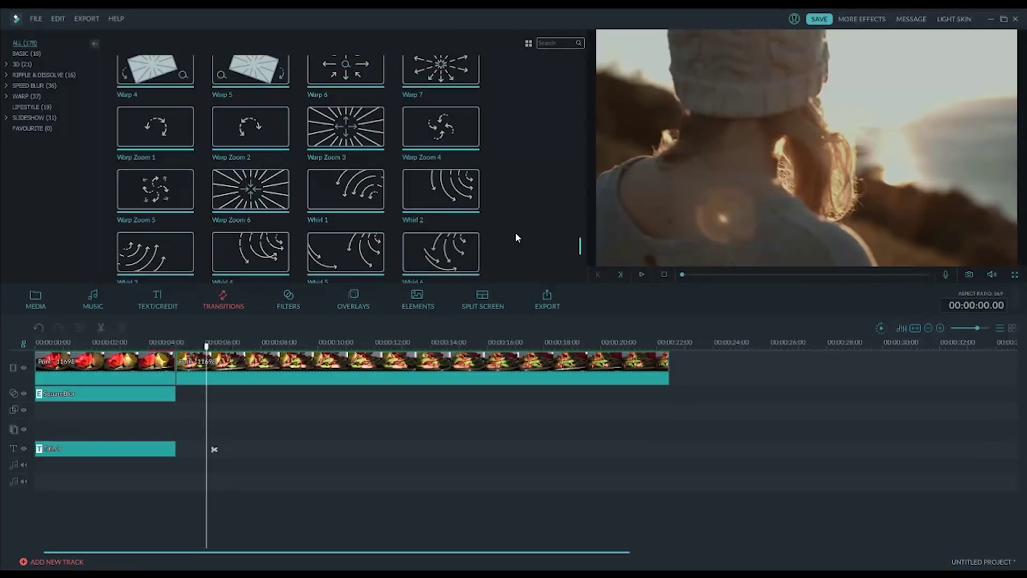
pyautogui.scroll(-4, 514, 234)
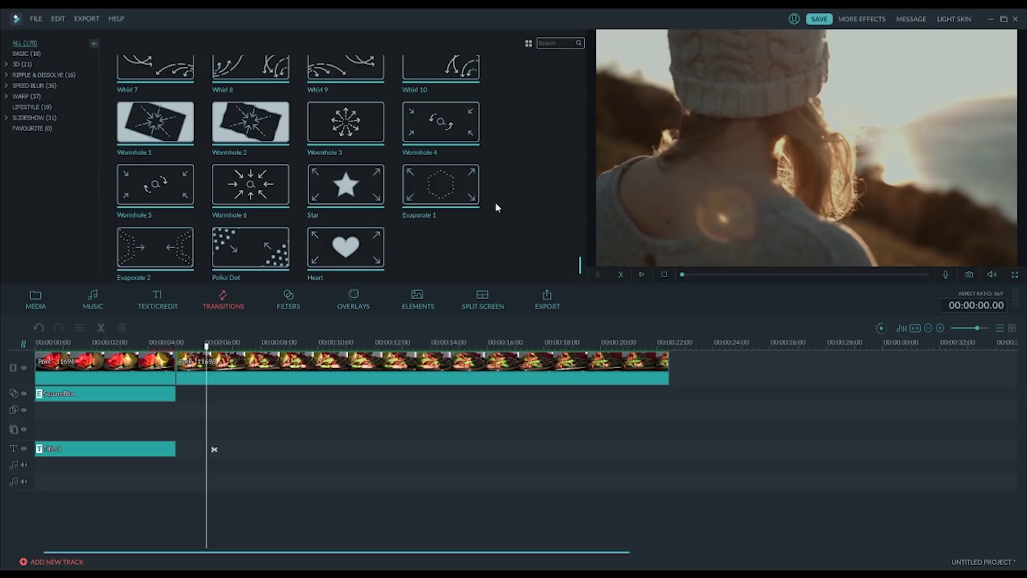
pyautogui.click(367, 259)
pyautogui.click(249, 244)
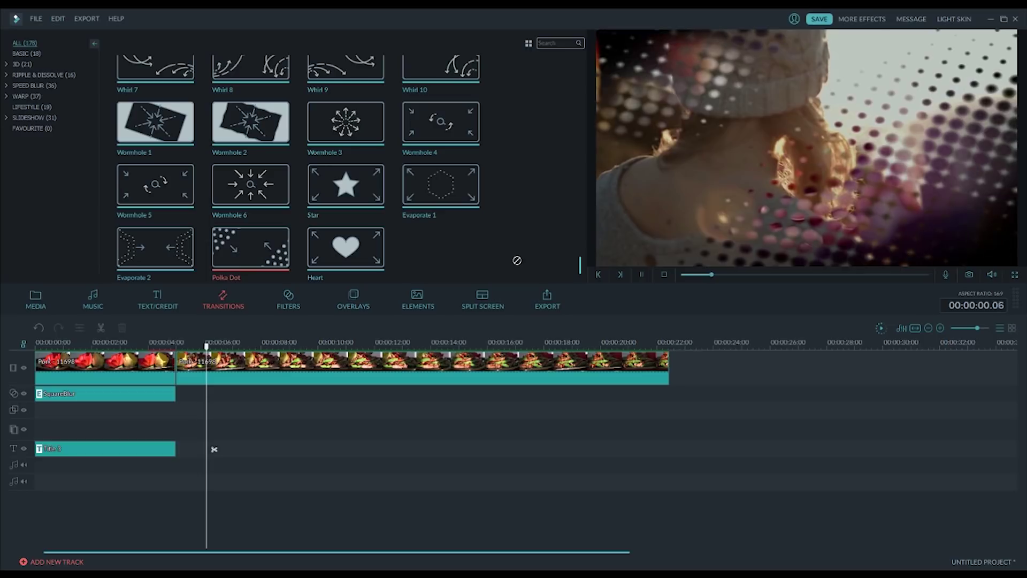
pyautogui.click(181, 256)
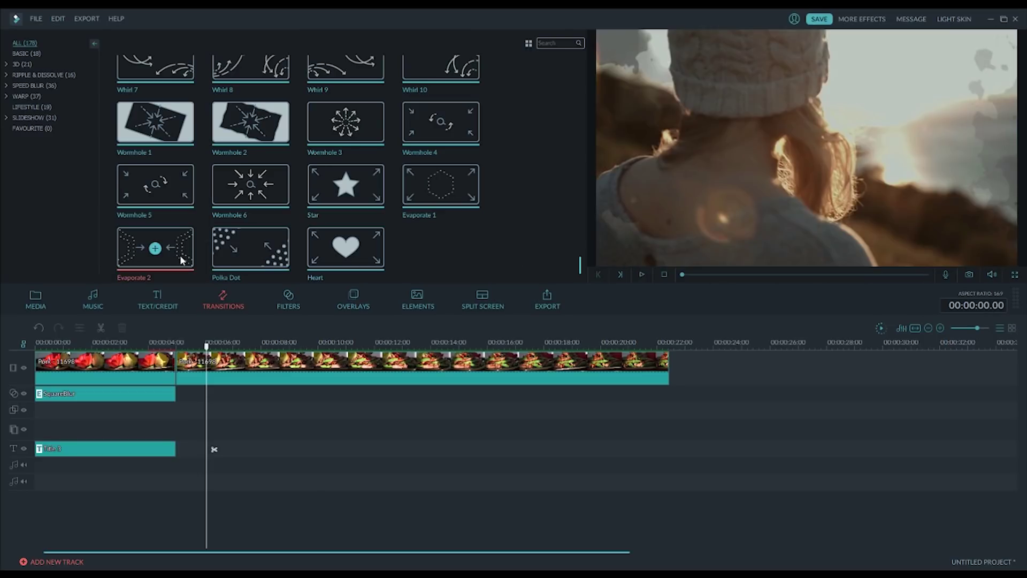
pyautogui.click(640, 273)
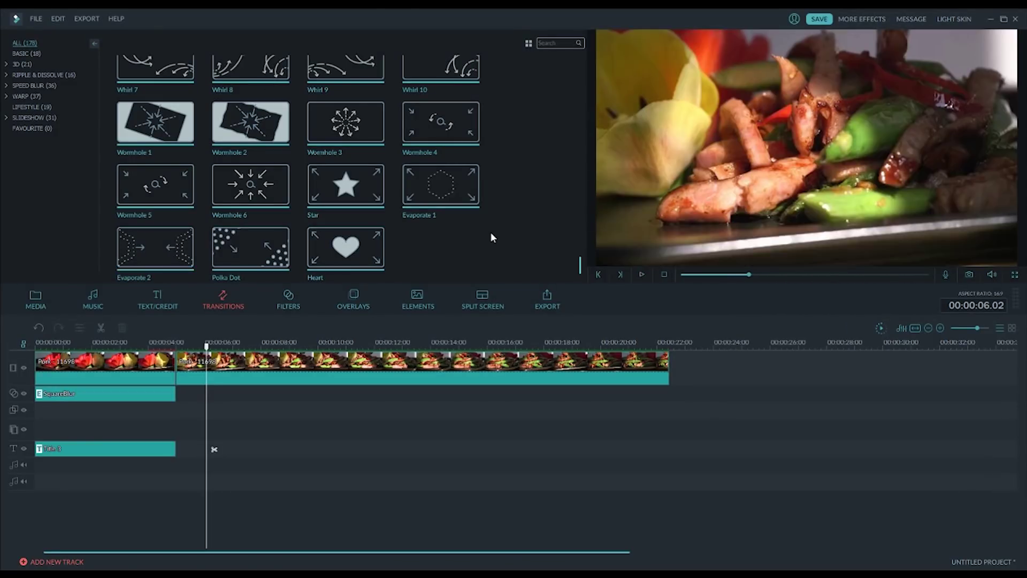
pyautogui.click(459, 206)
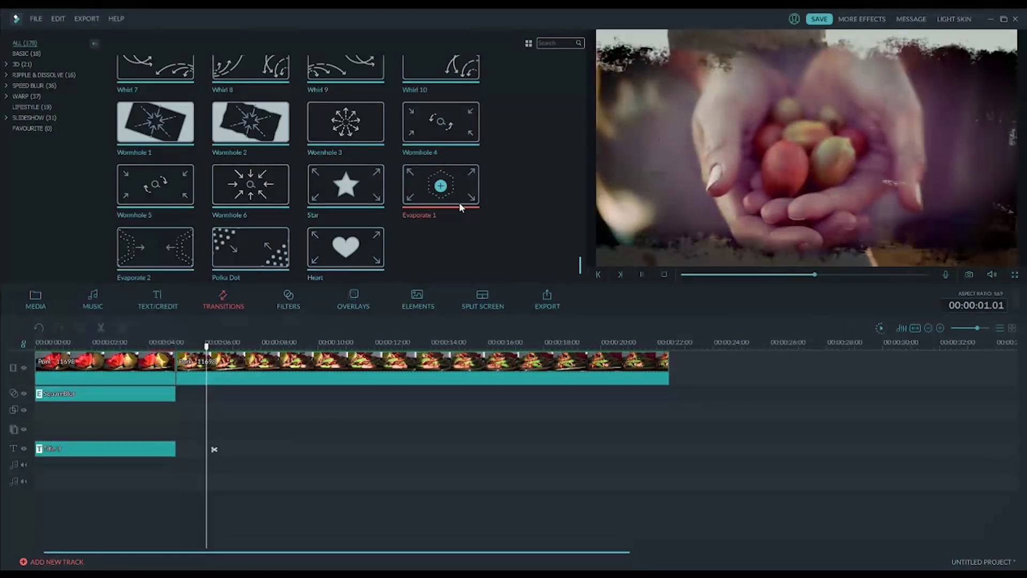
pyautogui.scroll(5, 526, 268)
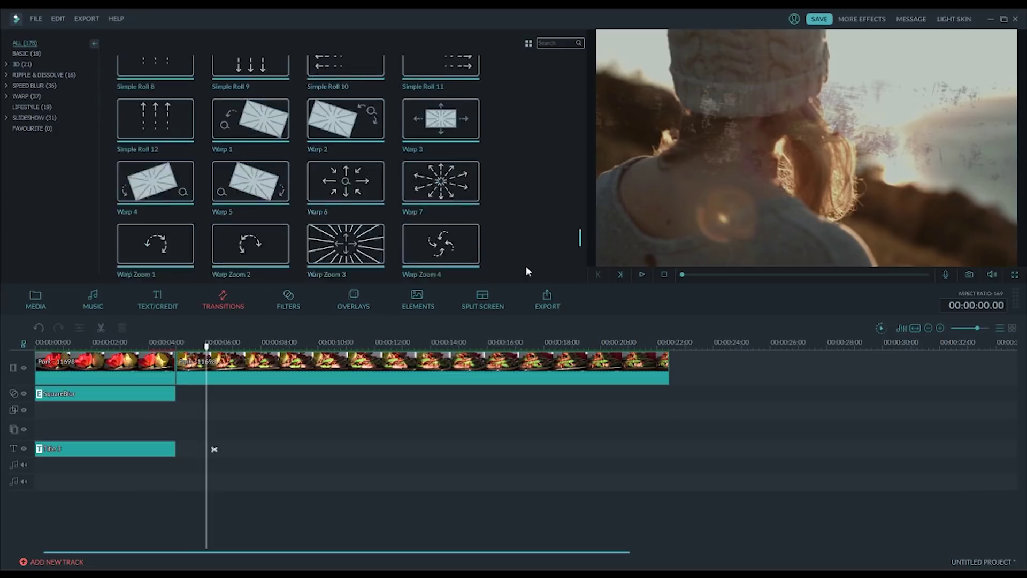
pyautogui.scroll(6, 527, 269)
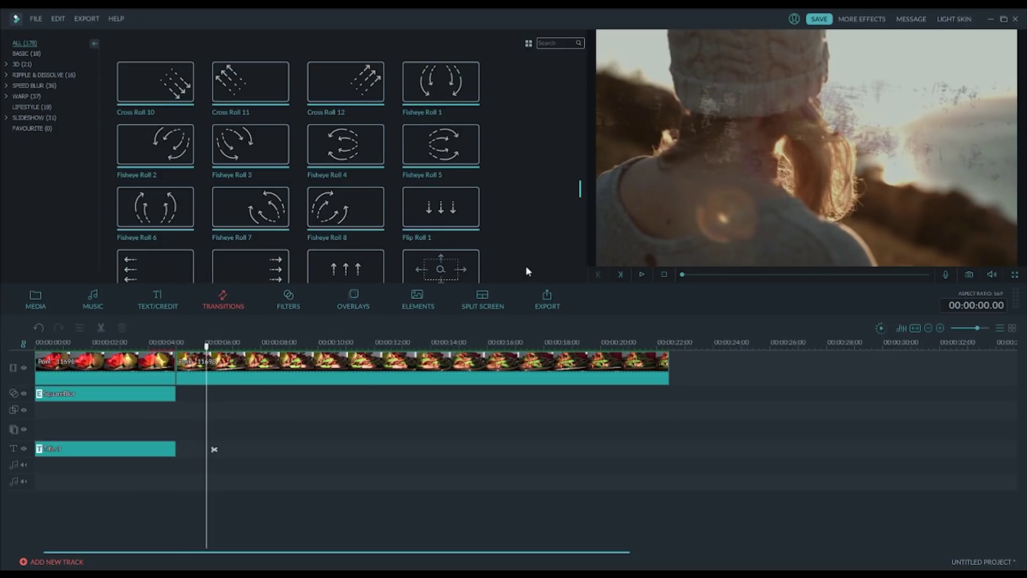
pyautogui.scroll(8, 526, 265)
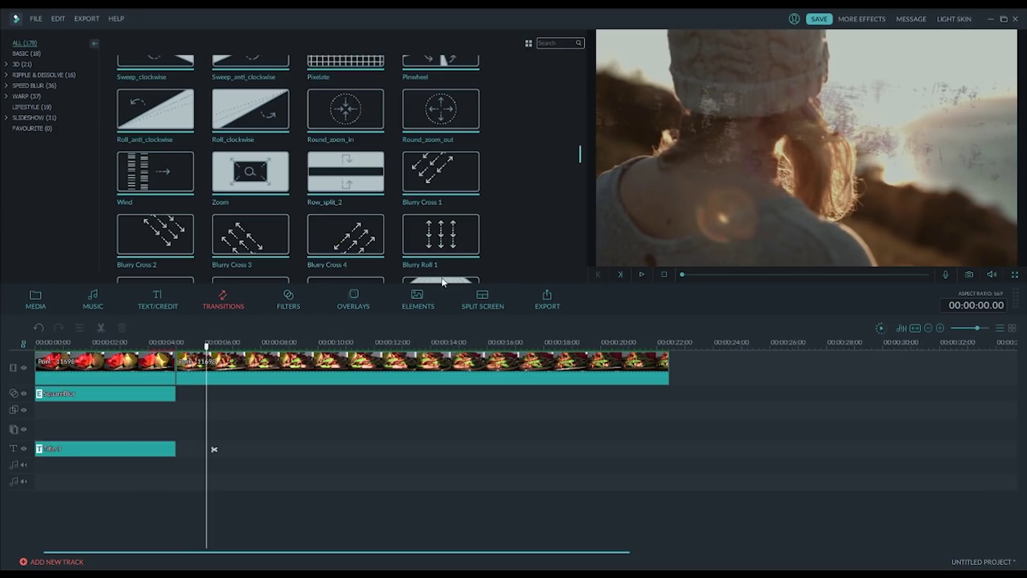
pyautogui.click(189, 186)
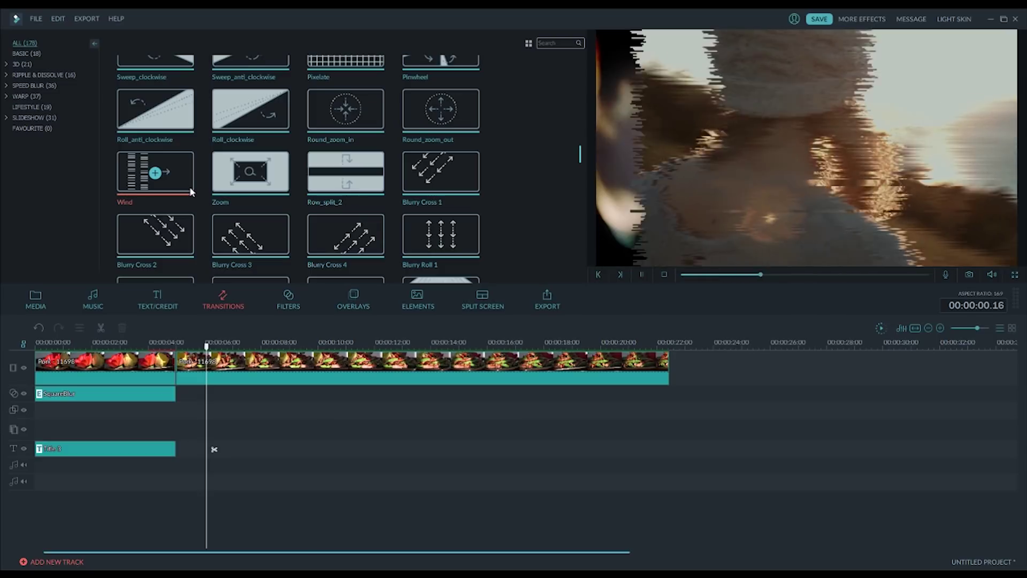
pyautogui.scroll(3, 572, 231)
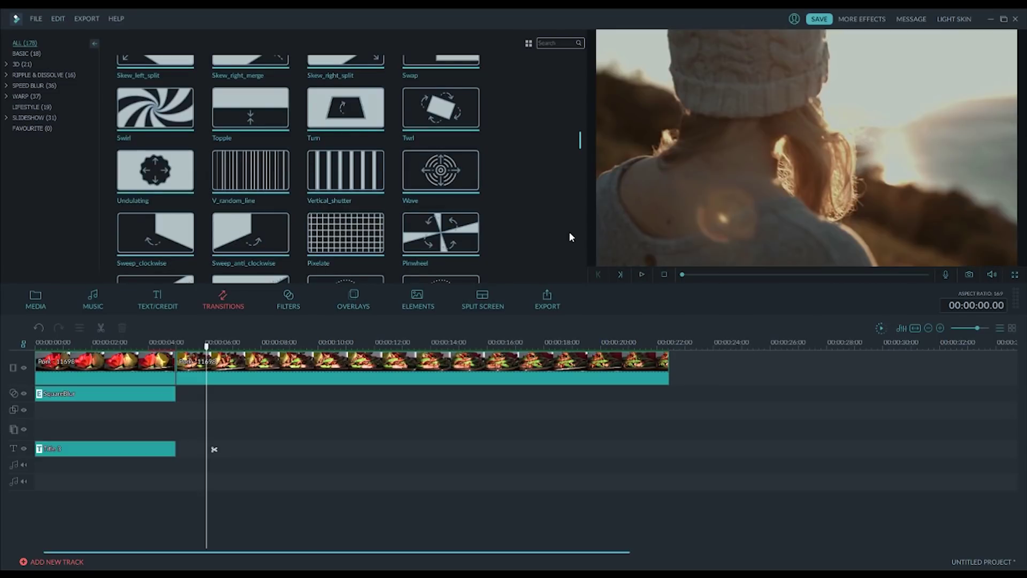
pyautogui.click(377, 247)
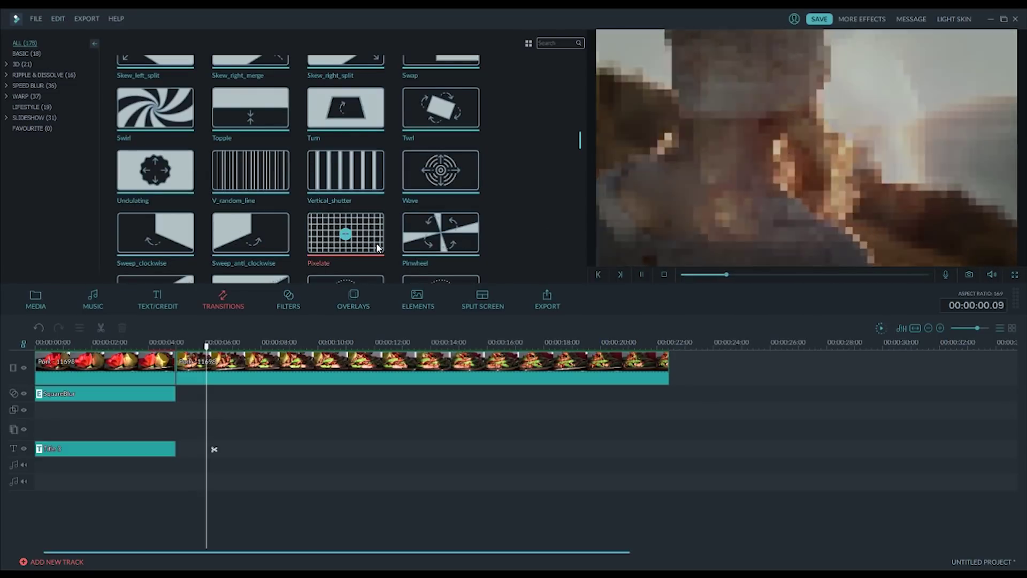
pyautogui.scroll(2, 540, 190)
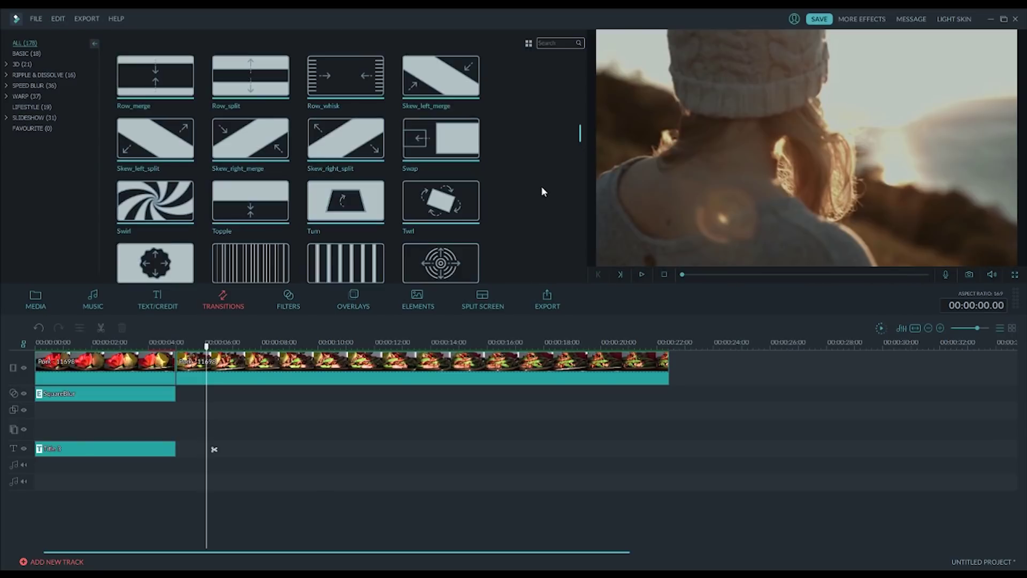
pyautogui.scroll(5, 541, 188)
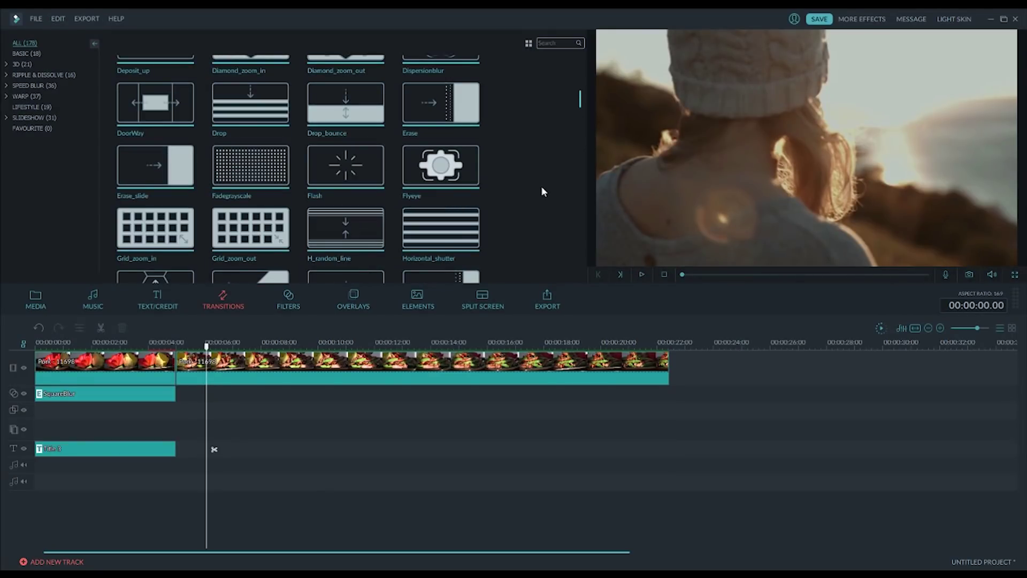
pyautogui.scroll(4, 542, 190)
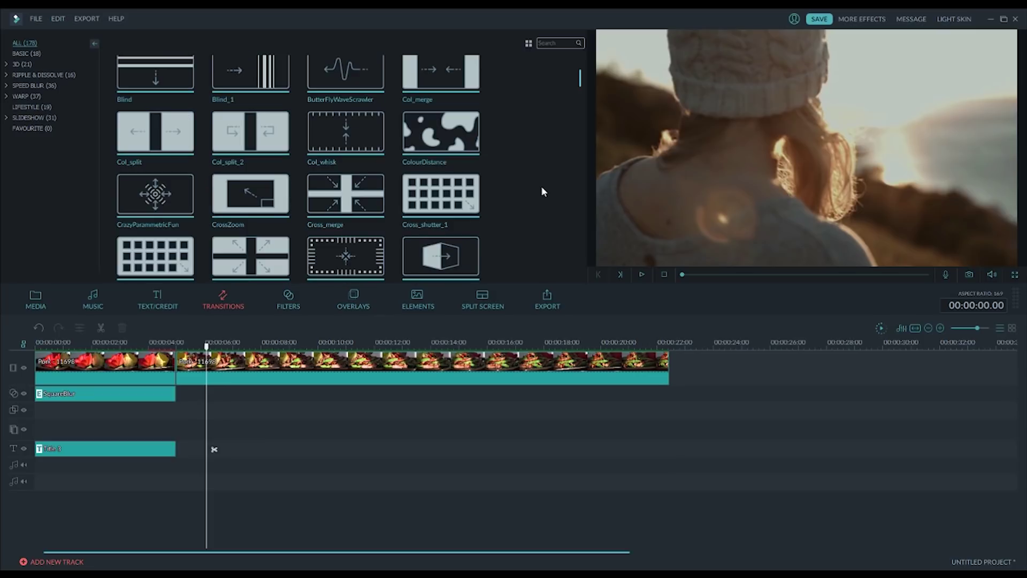
pyautogui.scroll(2, 541, 191)
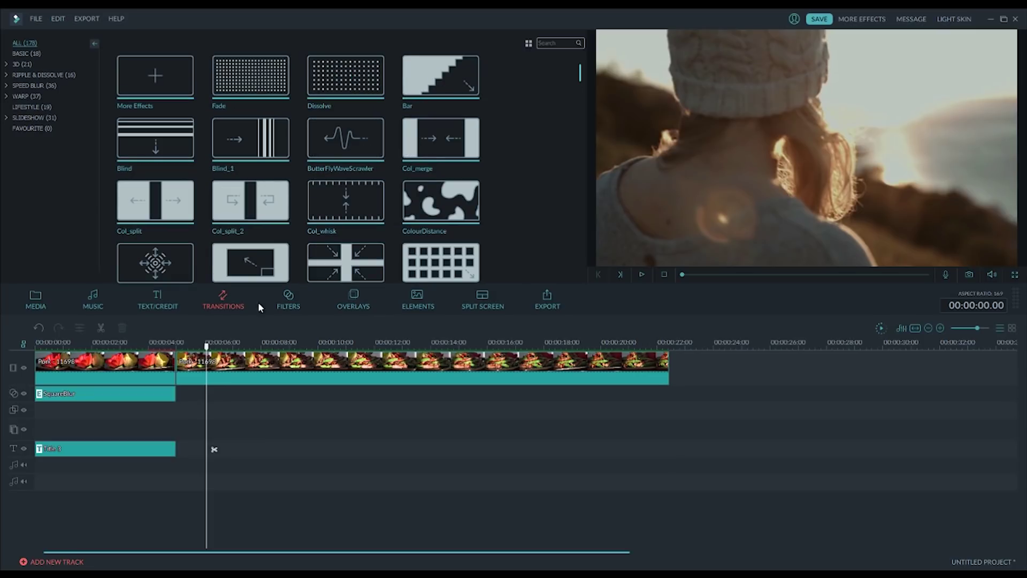
# Place a Dissolve between the two Pork clips at the 4-second join and preview it.
pyautogui.click(171, 342)
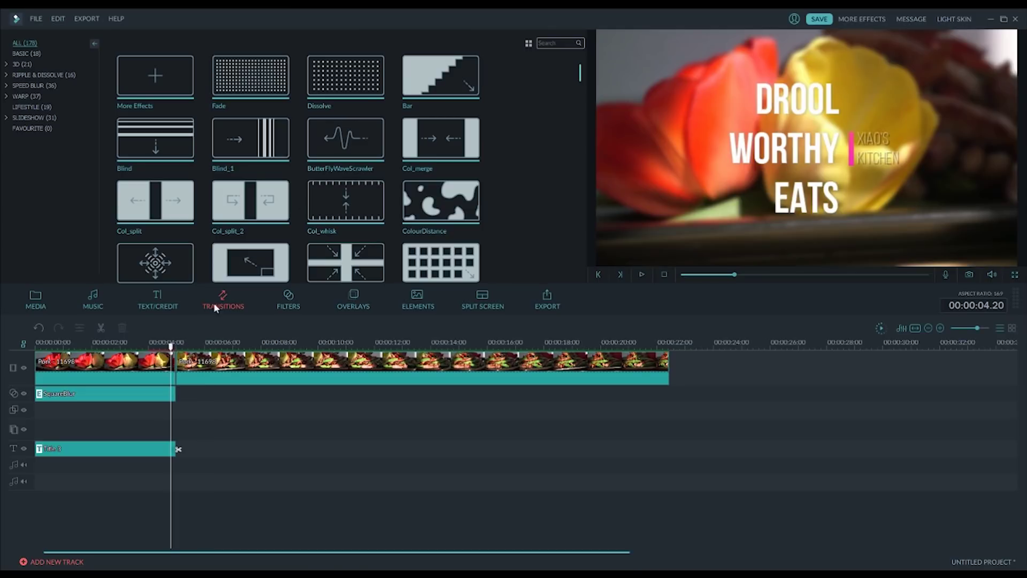
pyautogui.moveTo(363, 89); pyautogui.dragTo(35, 347)
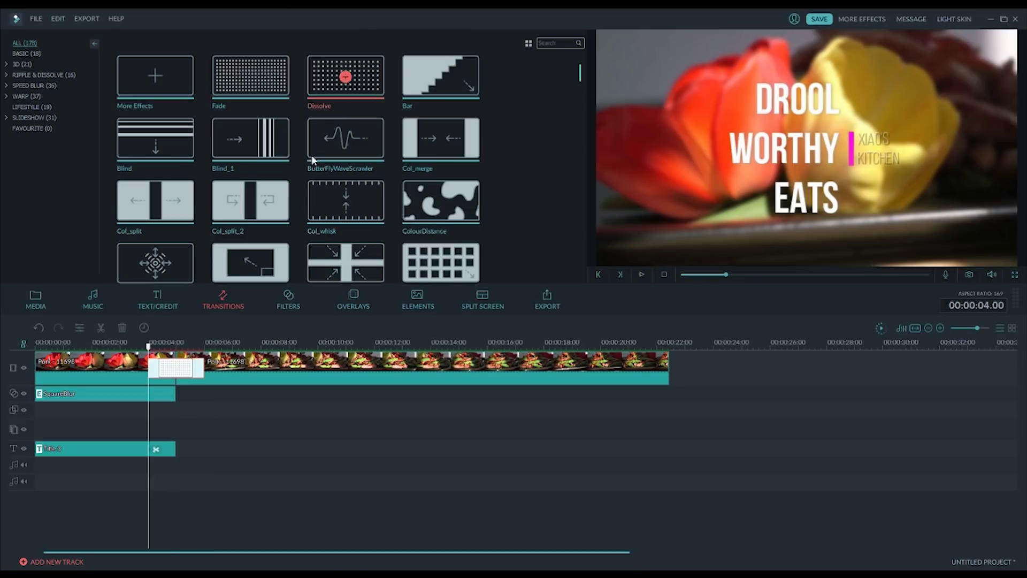
pyautogui.click(642, 273)
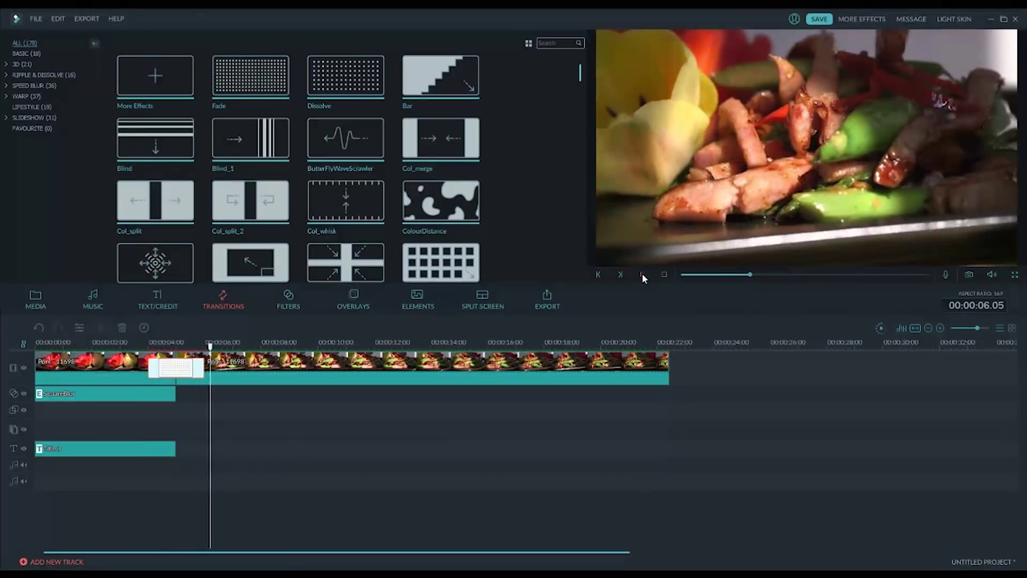
pyautogui.click(642, 274)
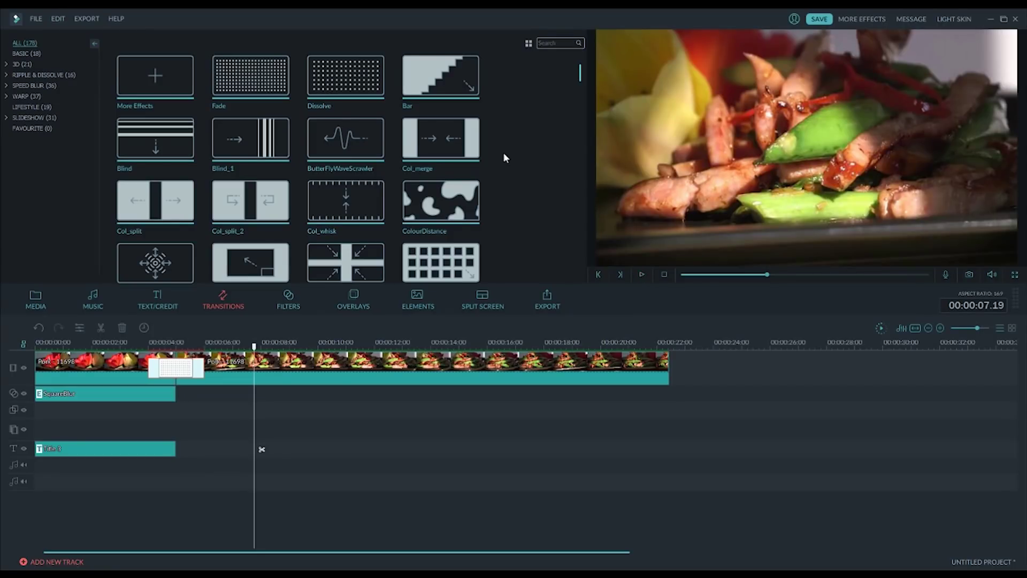
# Scroll the transitions list and add the Flash transition to the clip.
pyautogui.scroll(-2, 504, 153)
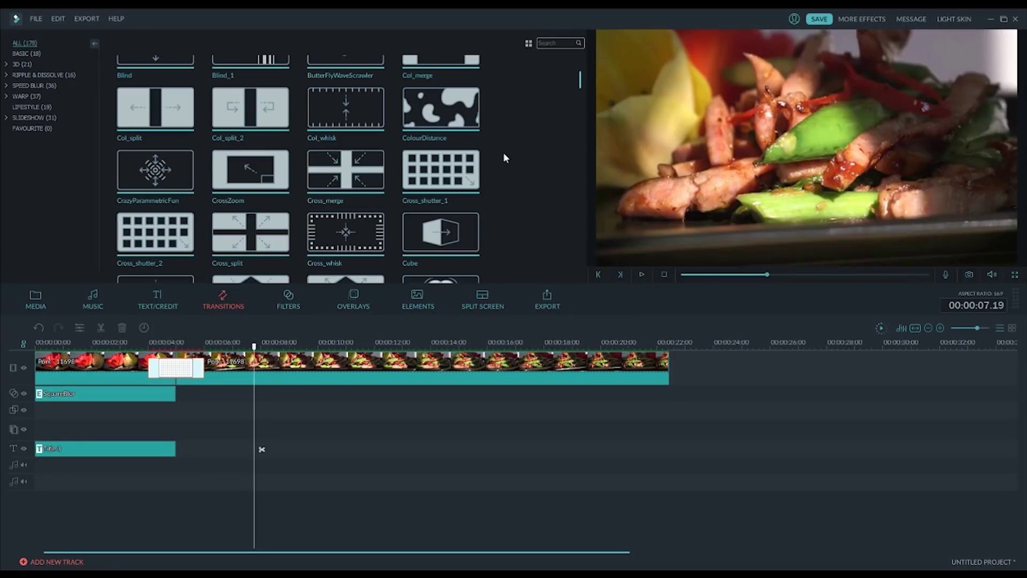
pyautogui.scroll(-2, 503, 152)
pyautogui.scroll(-2, 502, 152)
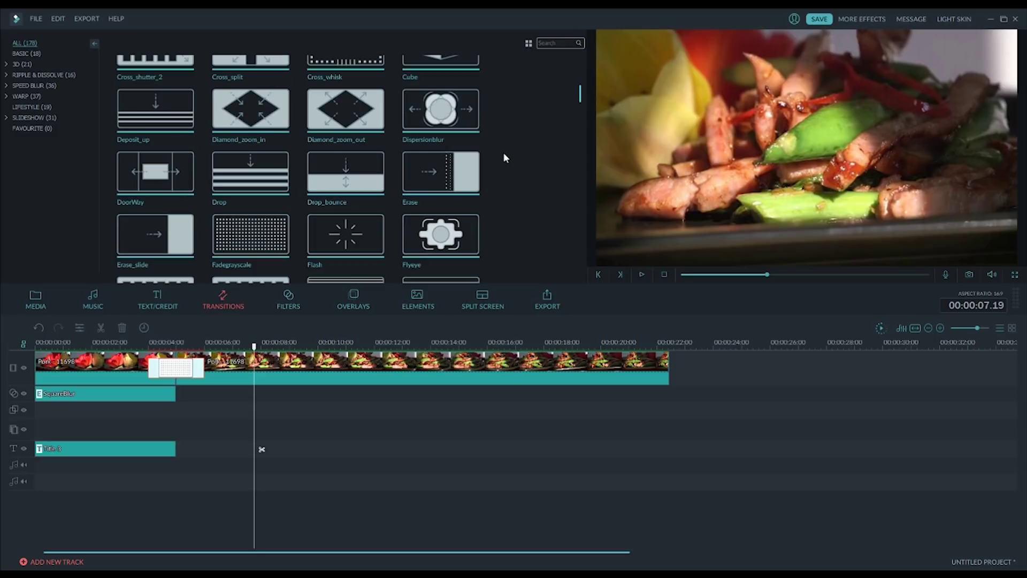
pyautogui.click(342, 235)
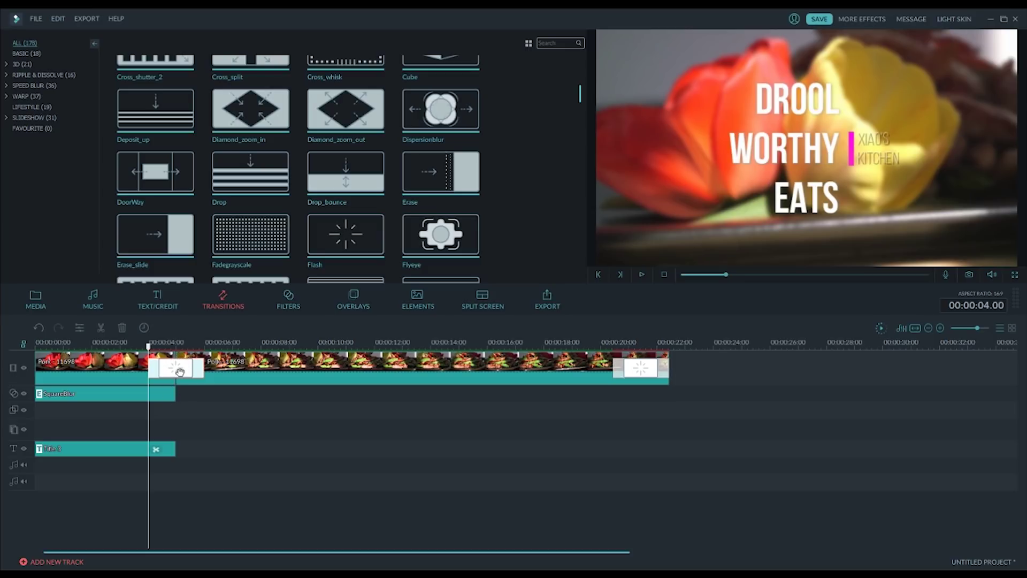
# Play back the Flash transition from just before 4 s, stopping at 14 s.
pyautogui.moveTo(149, 346); pyautogui.dragTo(135, 348)
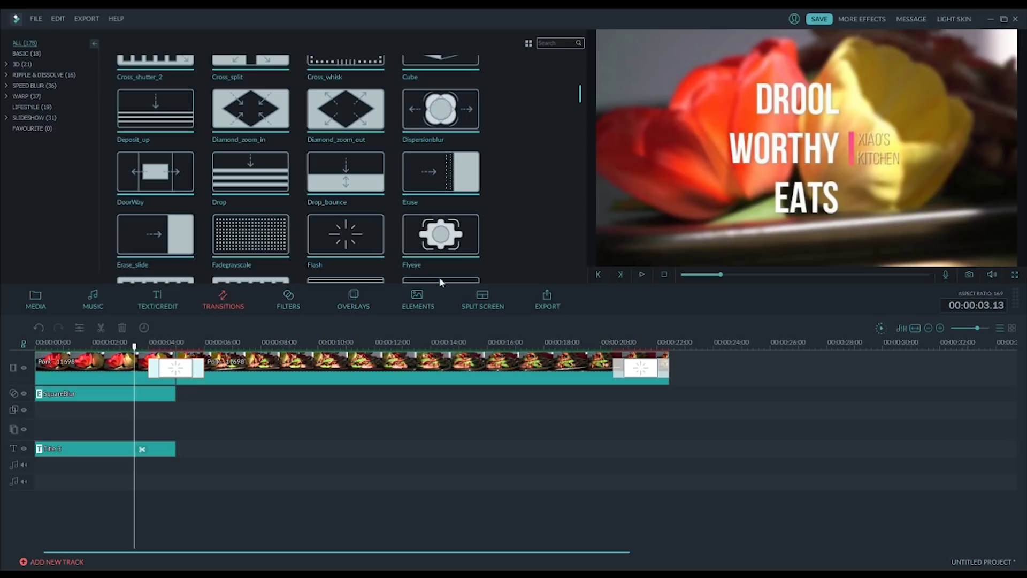
pyautogui.click(644, 274)
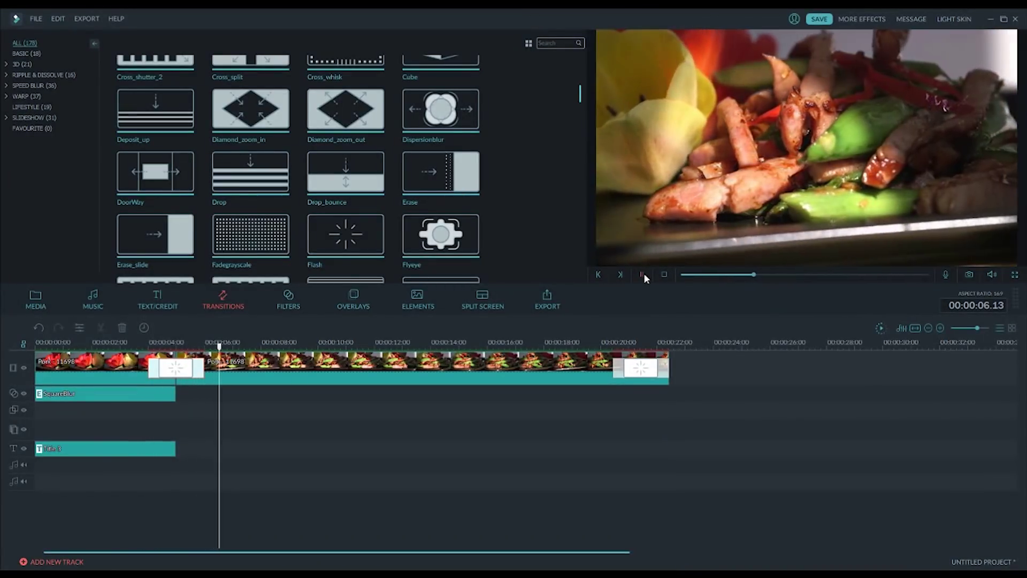
pyautogui.click(644, 274)
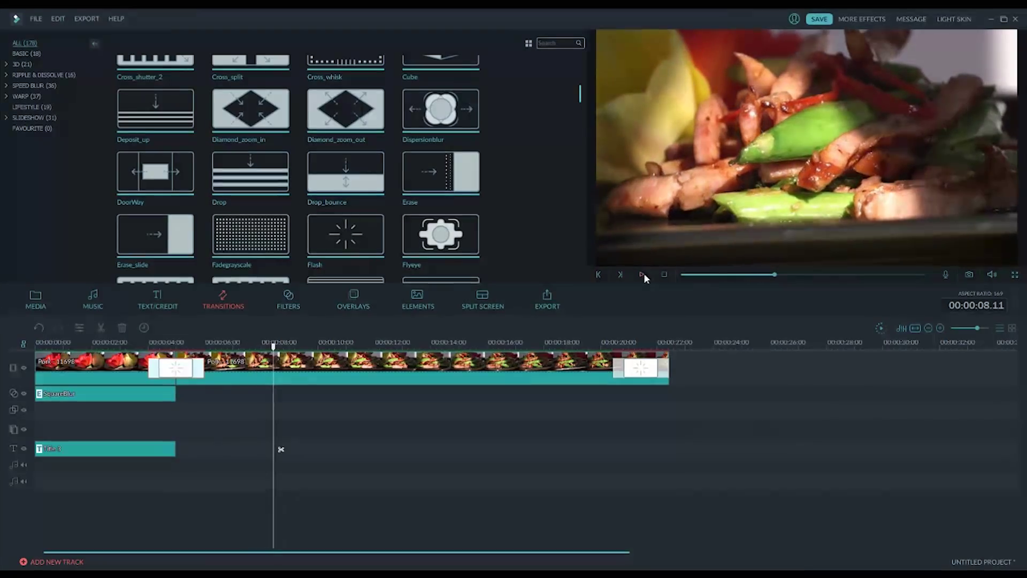
pyautogui.click(643, 273)
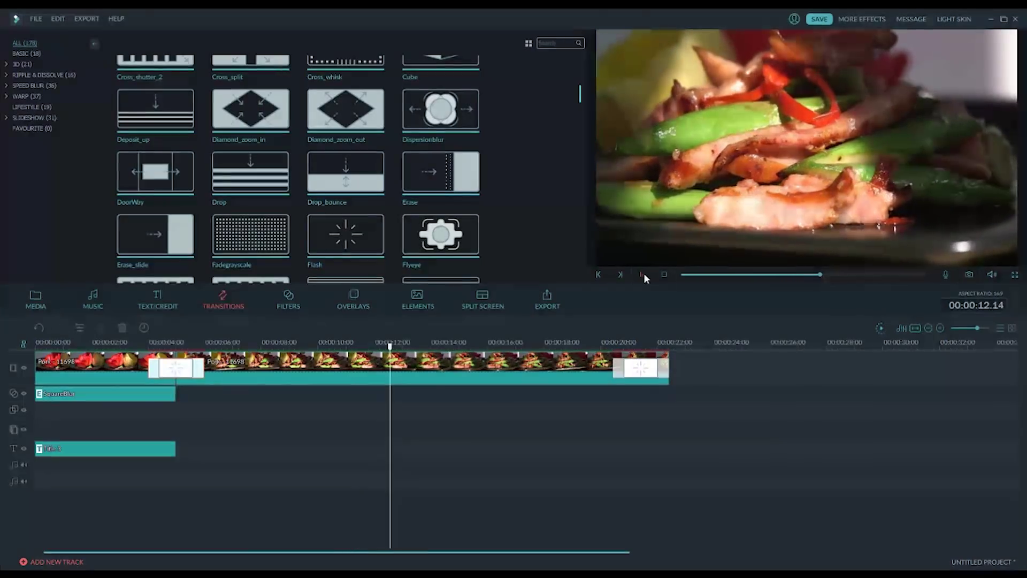
pyautogui.click(642, 274)
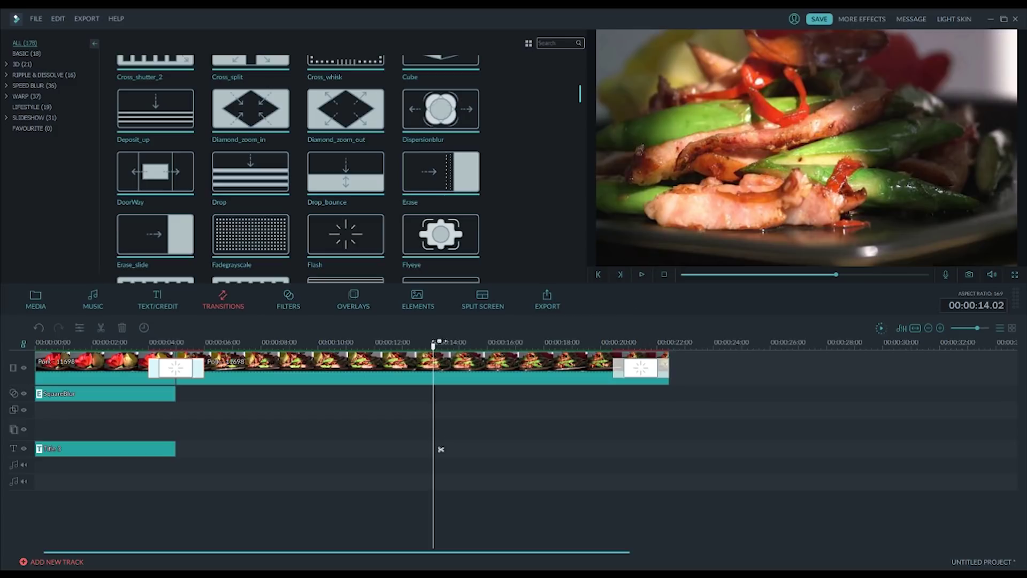
# Split the Pork clip at 14 s and delete the footage after it.
pyautogui.click(98, 336)
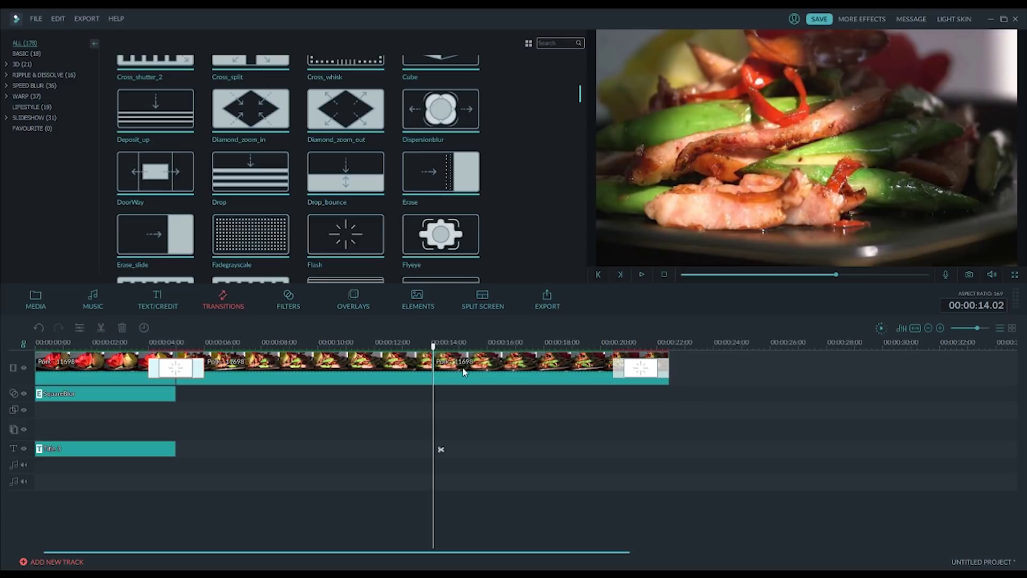
pyautogui.click(475, 380)
pyautogui.press('Delete')
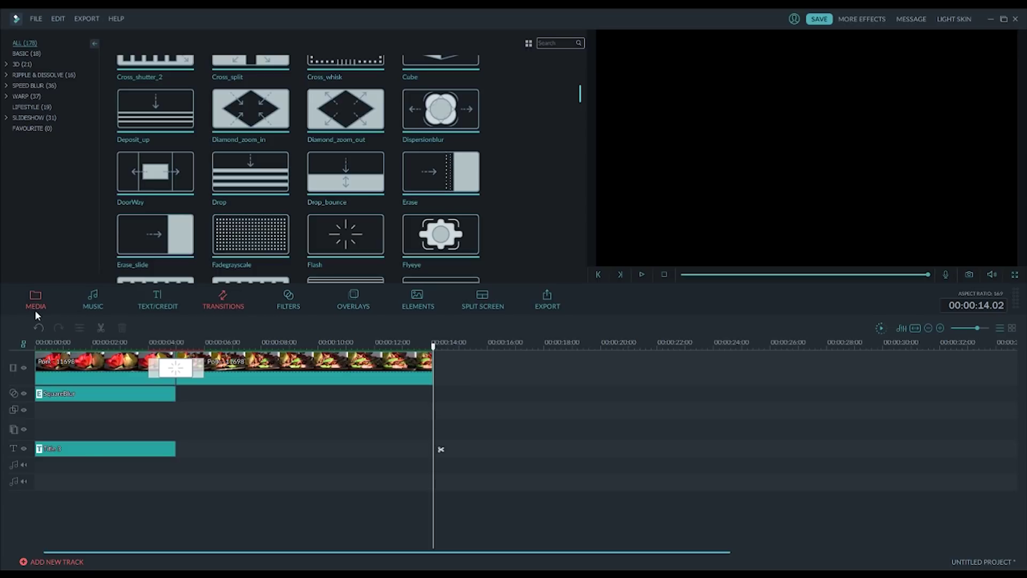
# Add the Honey clip from the media album after the Pork clip.
pyautogui.click(34, 310)
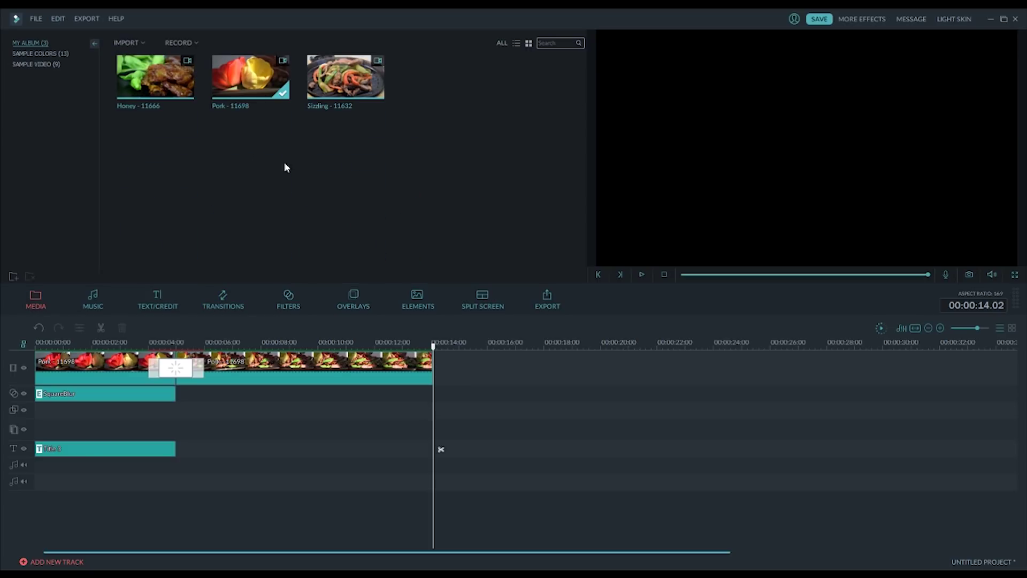
pyautogui.moveTo(340, 99)
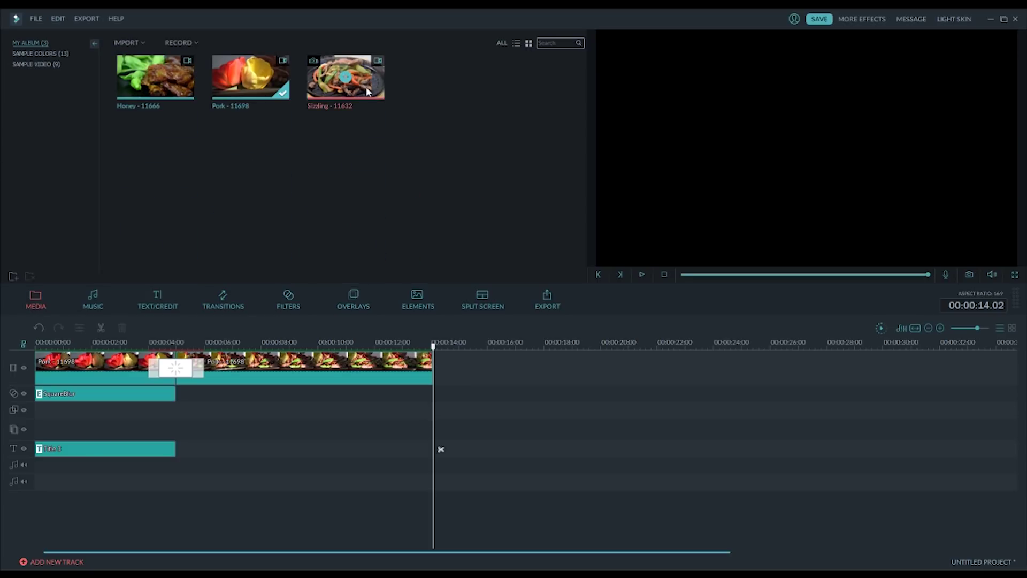
pyautogui.doubleClick(161, 86)
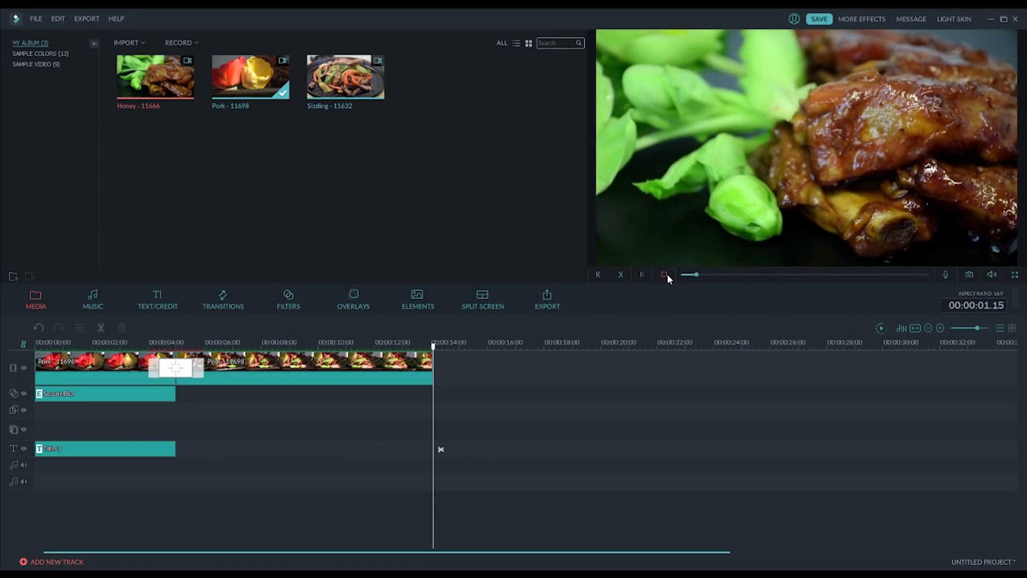
pyautogui.click(156, 76)
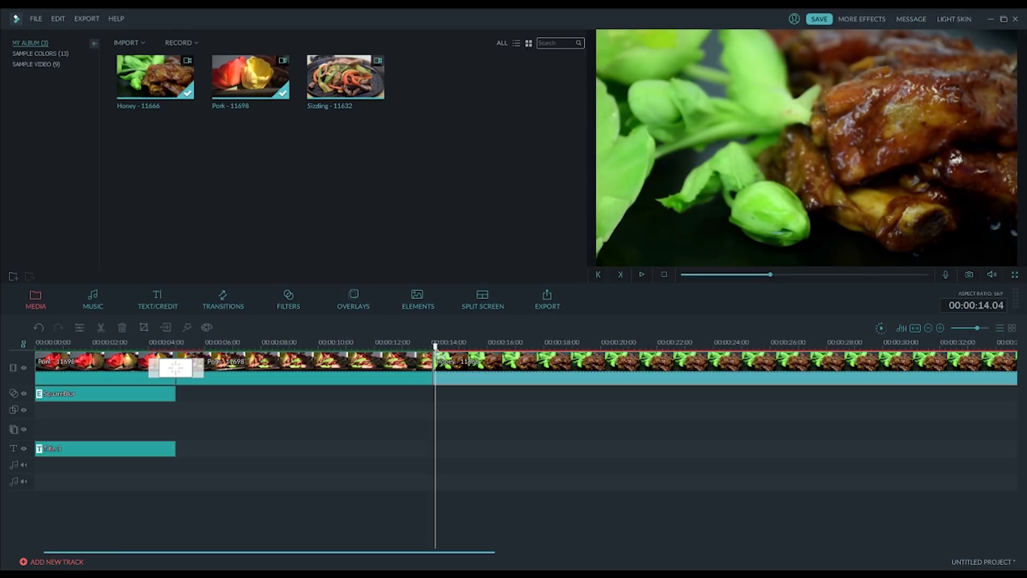
pyautogui.moveTo(435, 358); pyautogui.dragTo(759, 405)
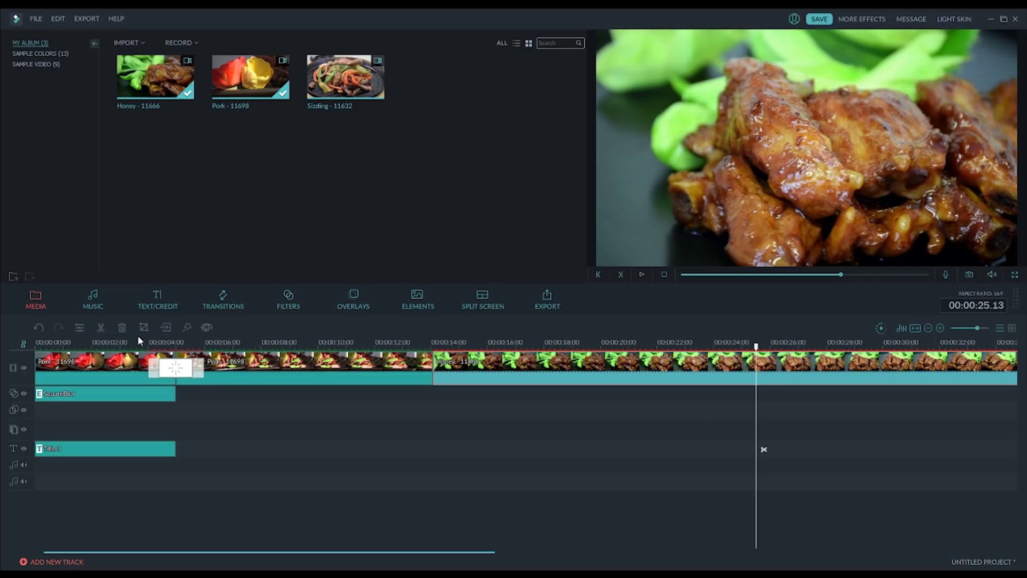
# Split the Honey clip at 25.13 s and delete its 14–25 s part.
pyautogui.click(101, 327)
pyautogui.click(499, 376)
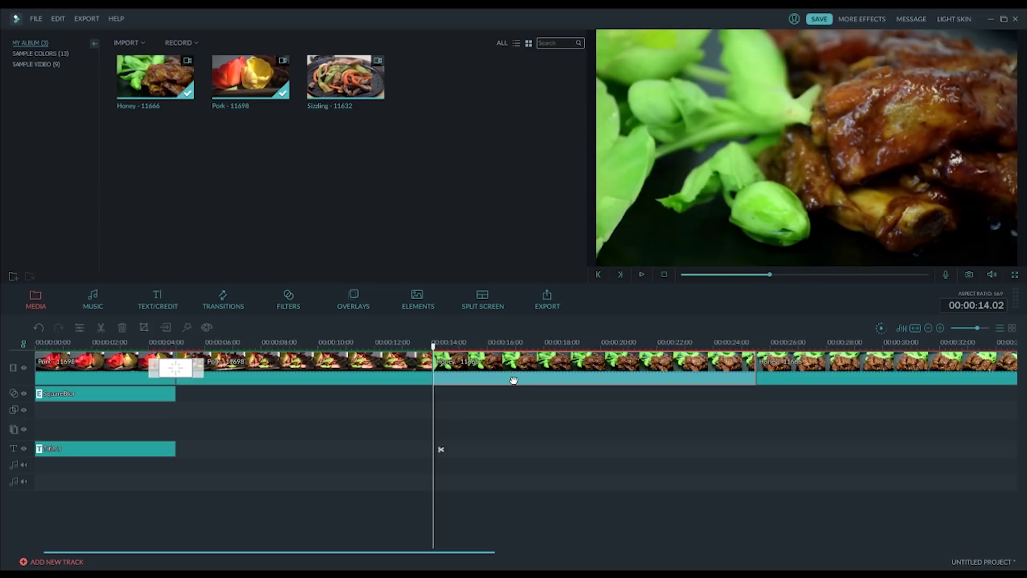
pyautogui.press('Delete')
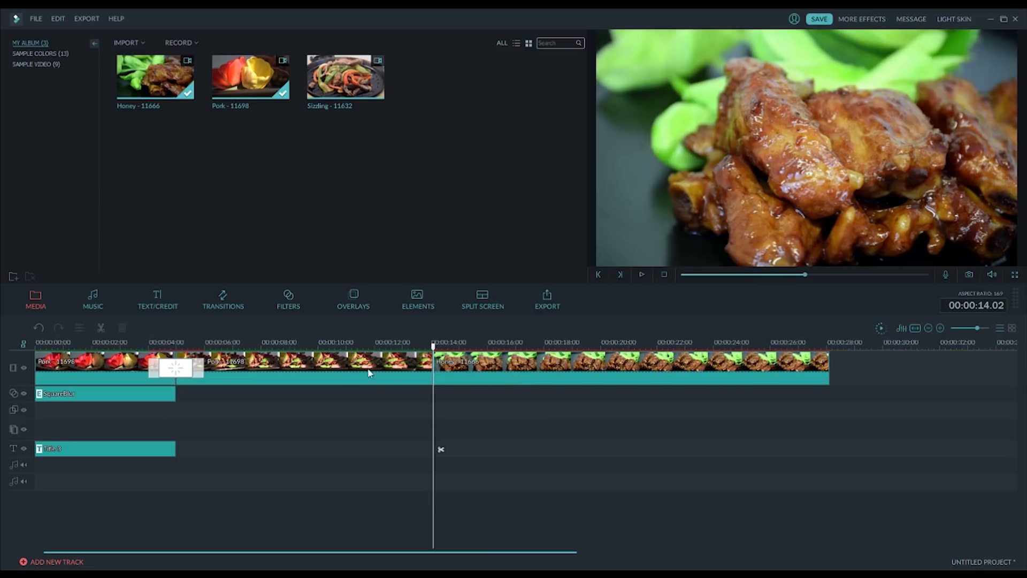
pyautogui.moveTo(433, 353); pyautogui.dragTo(415, 363)
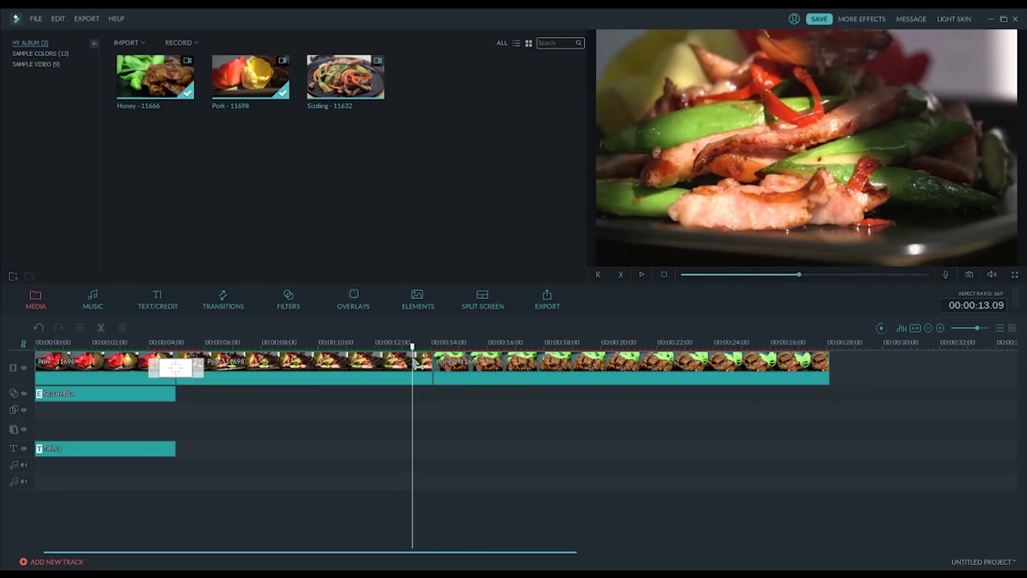
pyautogui.click(224, 301)
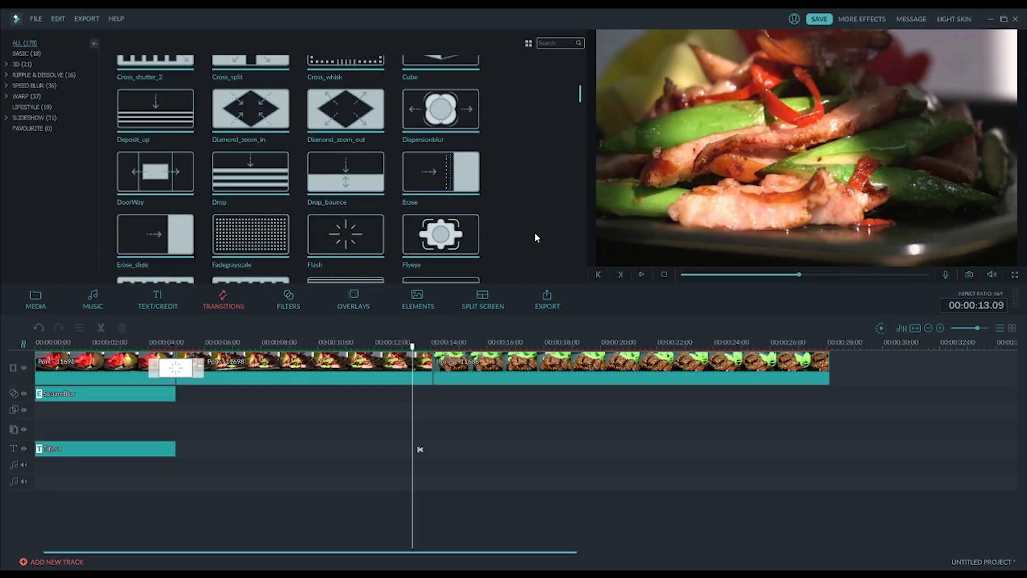
# Apply a Dissolve at the Pork/Honey join and play it back from about 12 s.
pyautogui.scroll(10, 531, 232)
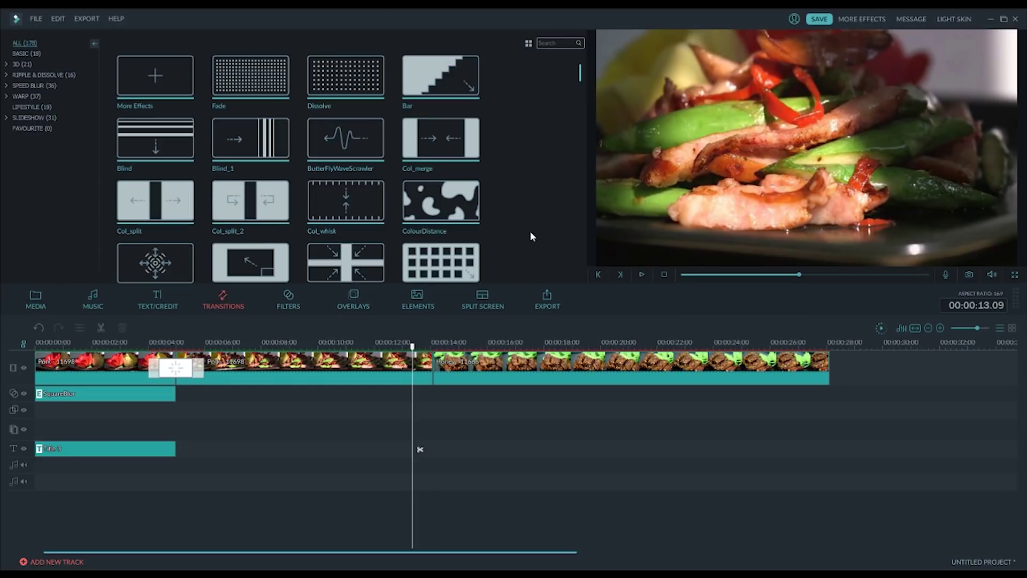
pyautogui.click(345, 77)
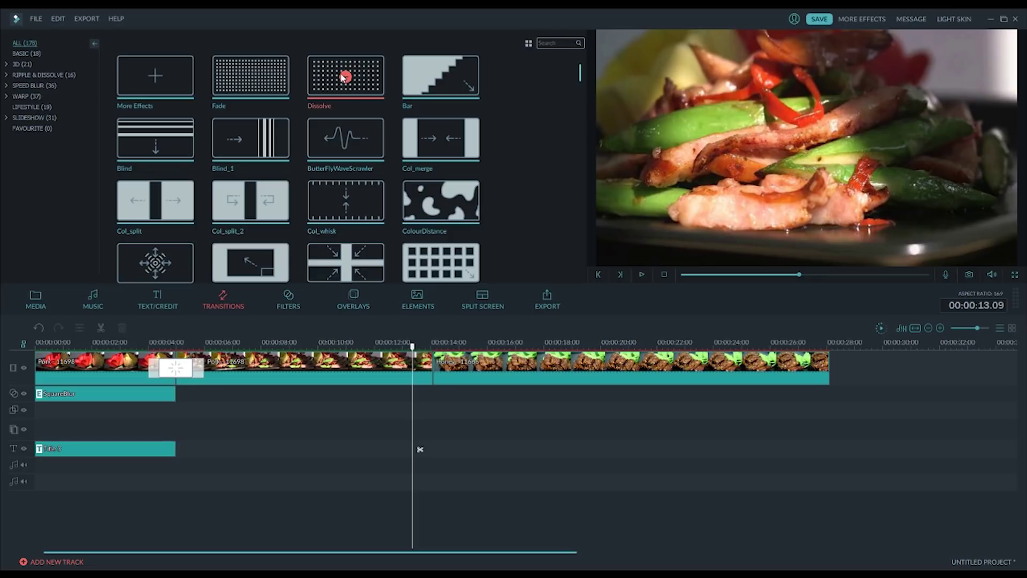
pyautogui.doubleClick(342, 77)
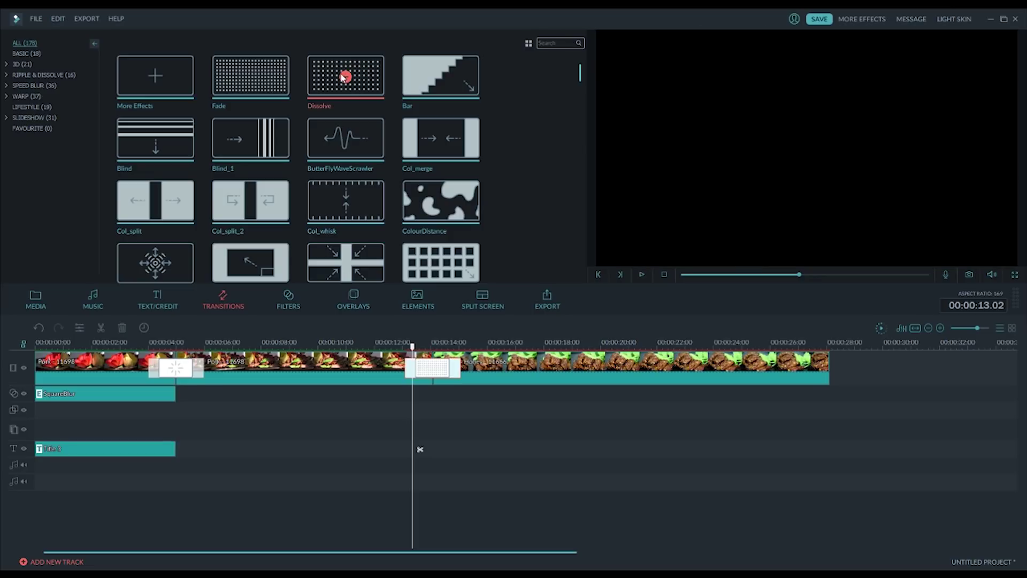
pyautogui.click(387, 370)
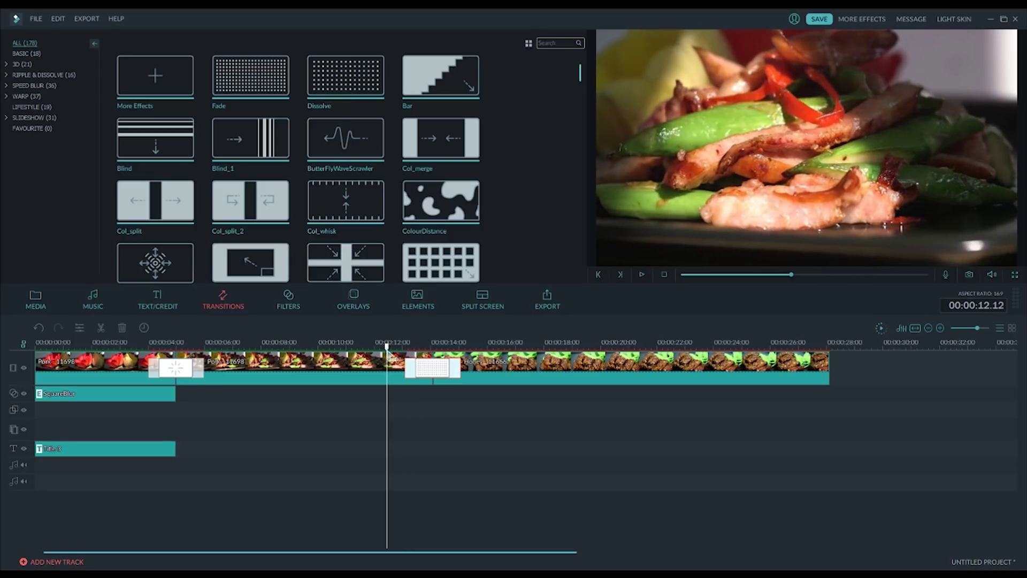
pyautogui.click(644, 277)
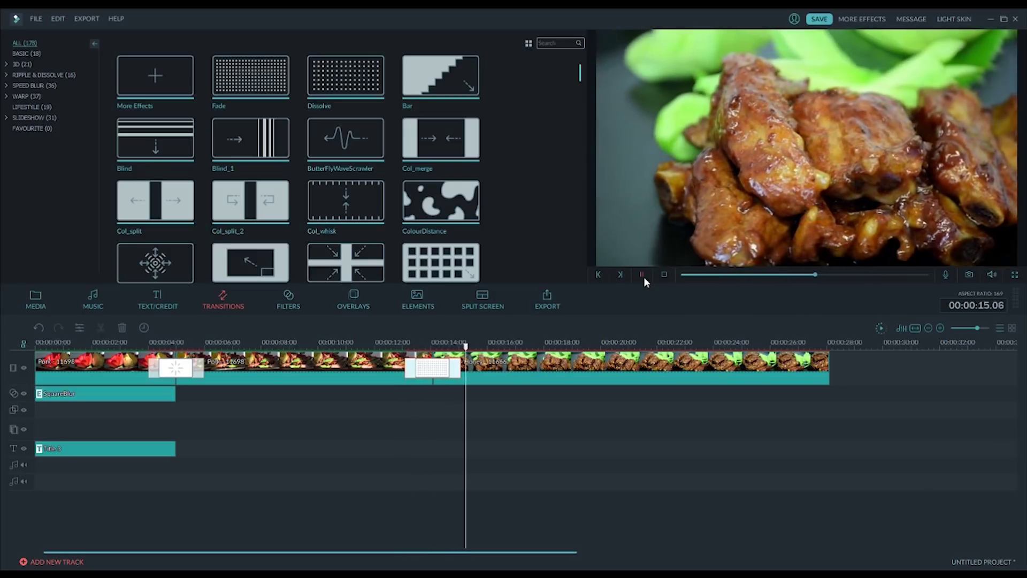
pyautogui.click(644, 277)
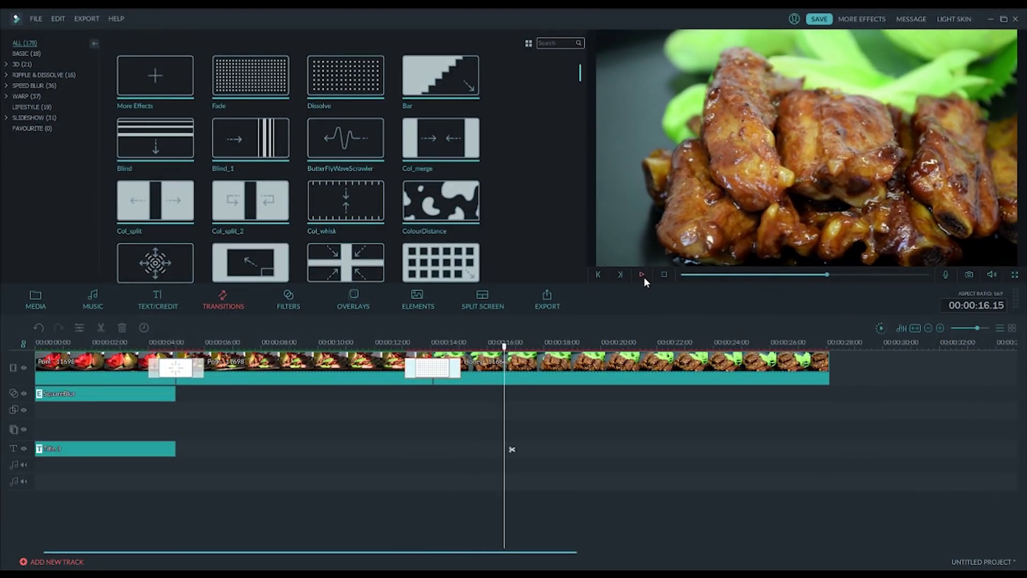
# Add the Sizzling clip after Honey, trim it at 25.16 s, and join them with a Dissolve.
pyautogui.click(52, 309)
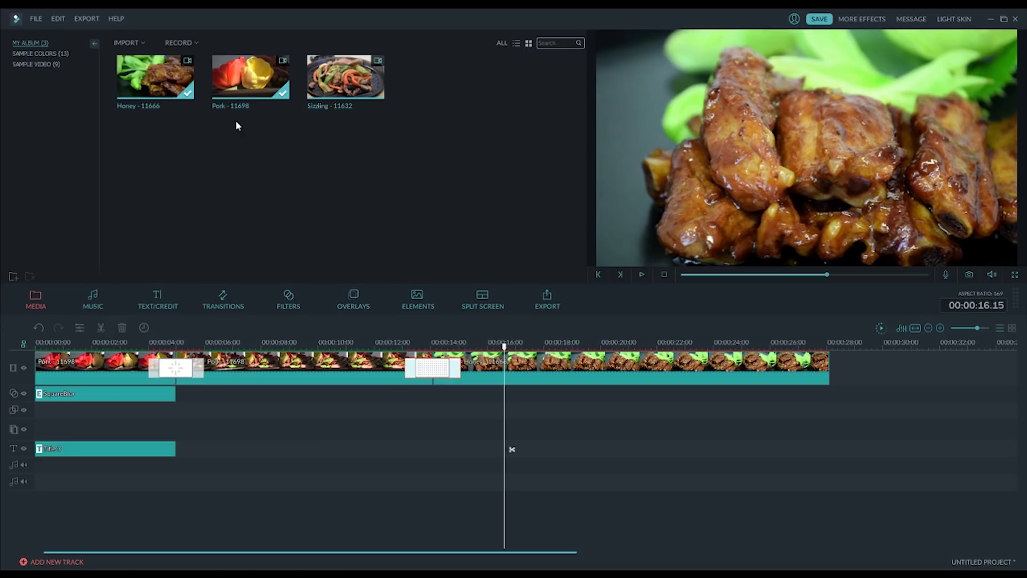
pyautogui.click(329, 89)
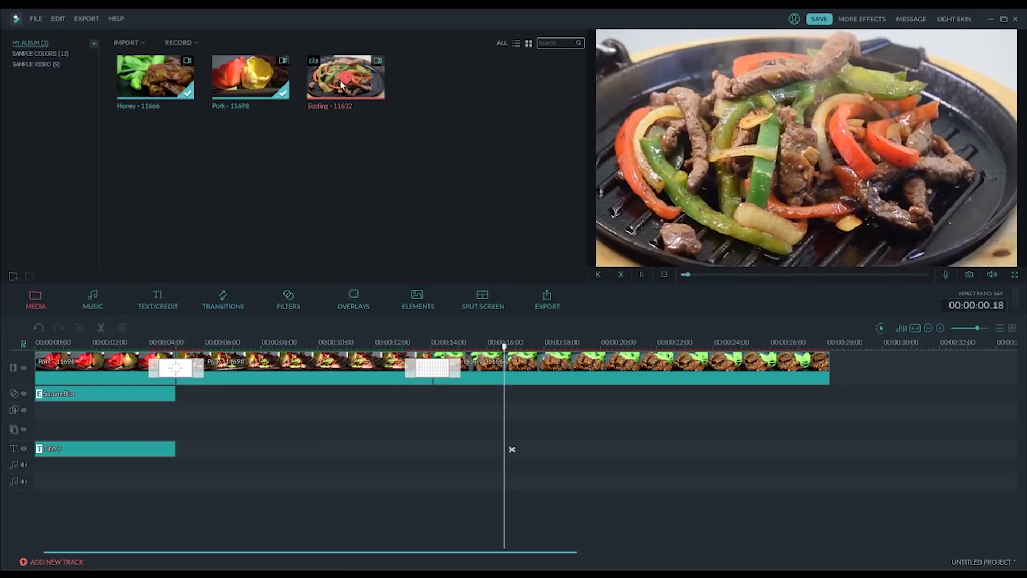
pyautogui.moveTo(347, 87); pyautogui.dragTo(434, 361)
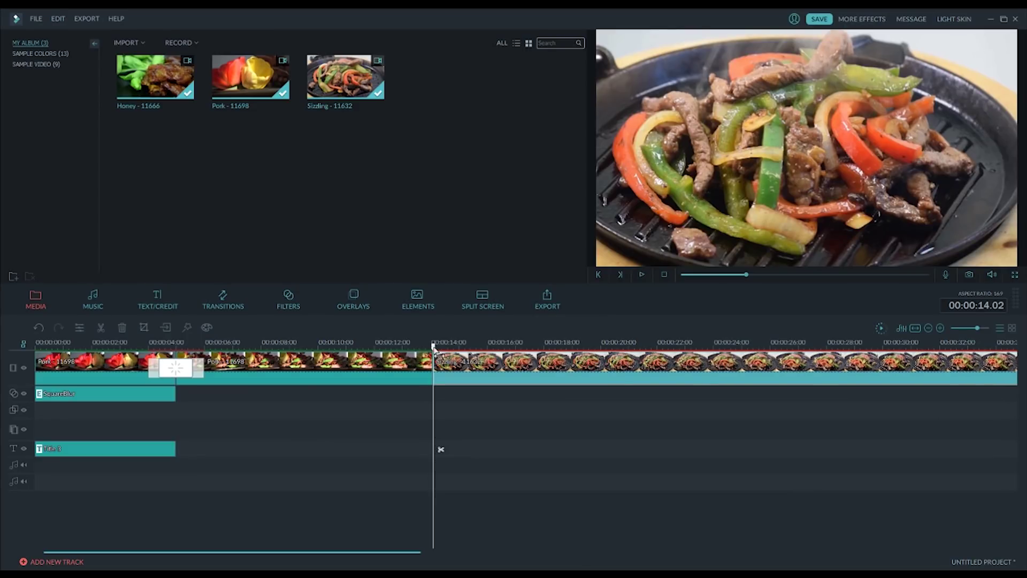
pyautogui.moveTo(433, 346); pyautogui.dragTo(763, 356)
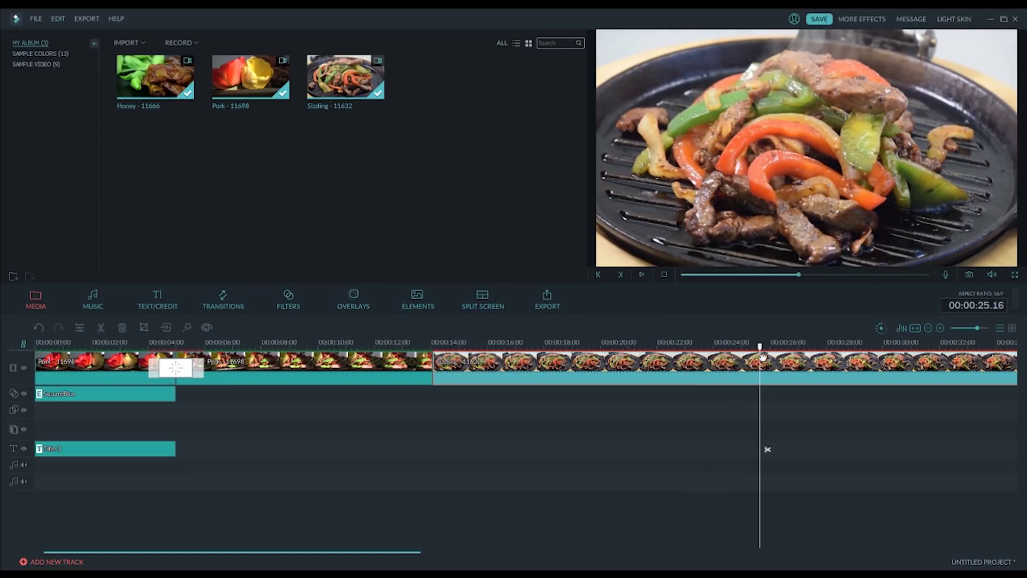
pyautogui.click(100, 327)
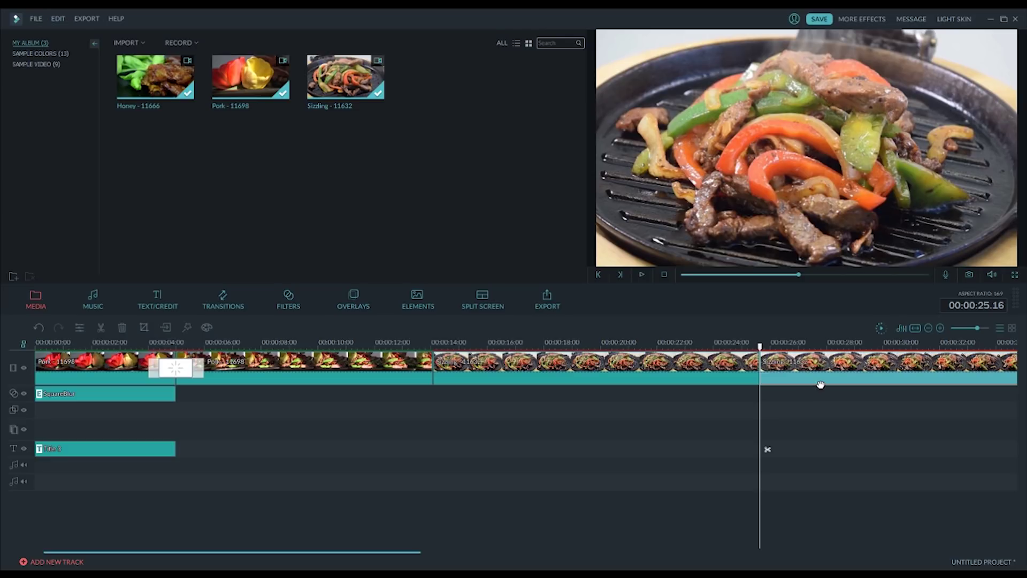
pyautogui.press('Delete')
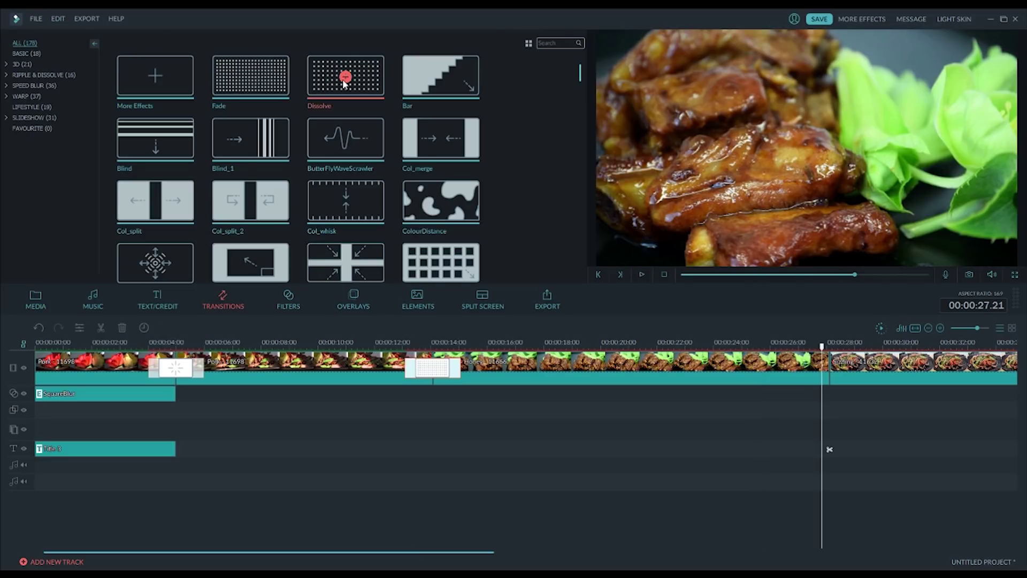
pyautogui.moveTo(345, 82); pyautogui.dragTo(829, 364)
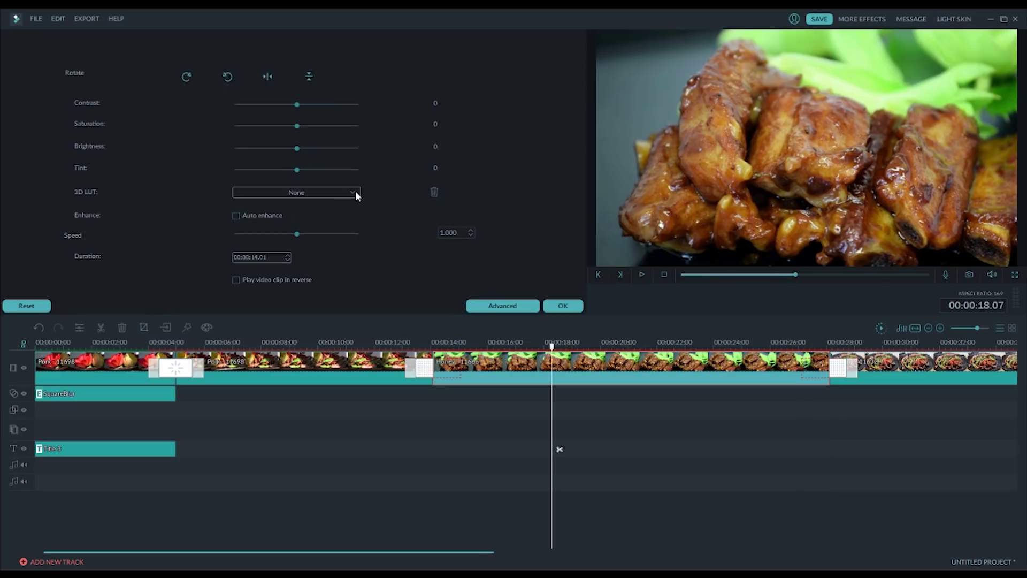
# Apply the Star Wars 3D LUT to the ribs clip after trying 007 Series, Game of Thrones, Gravity and Reign.
pyautogui.click(352, 192)
pyautogui.click(353, 202)
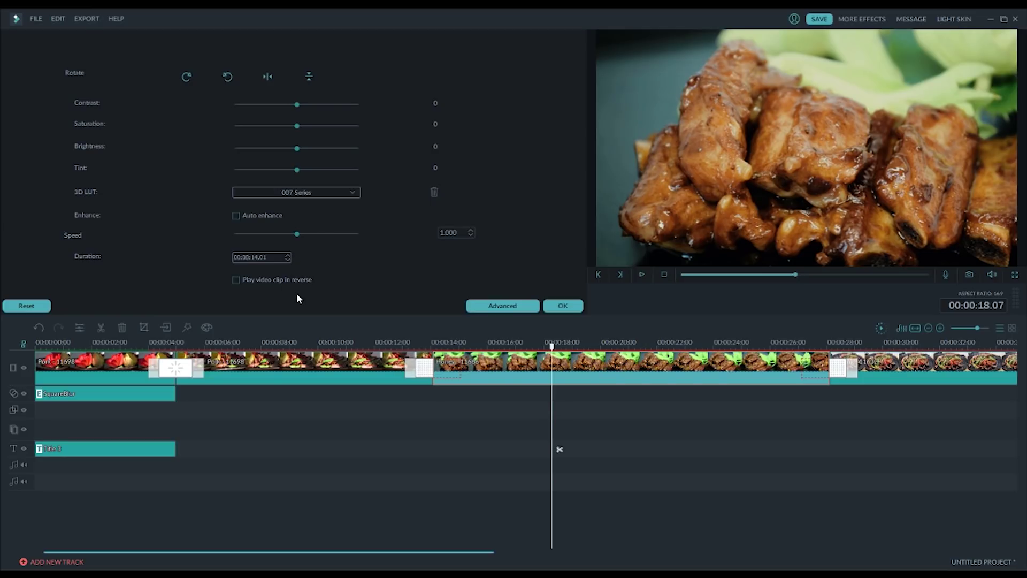
pyautogui.press('Down')
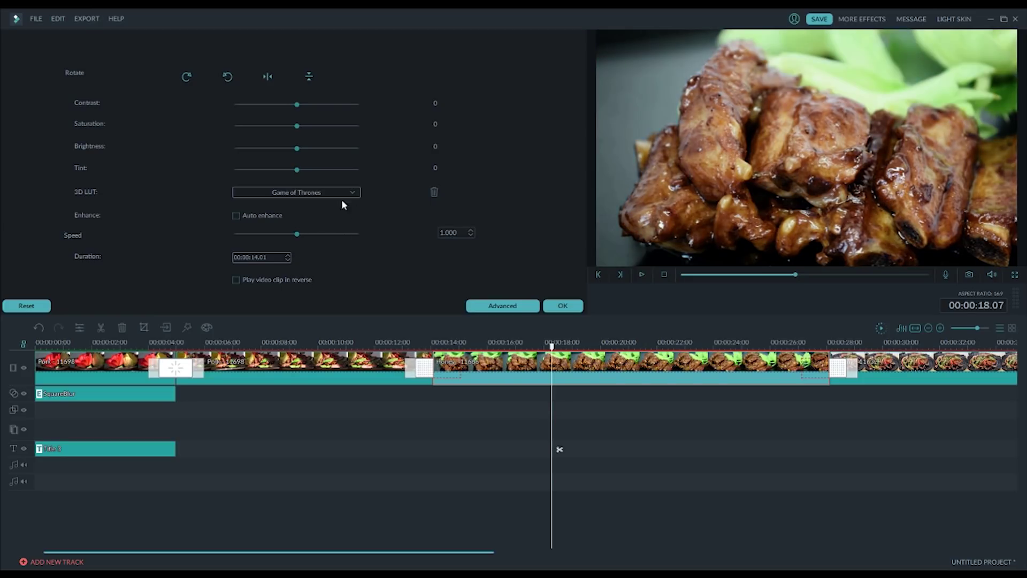
pyautogui.press('Down')
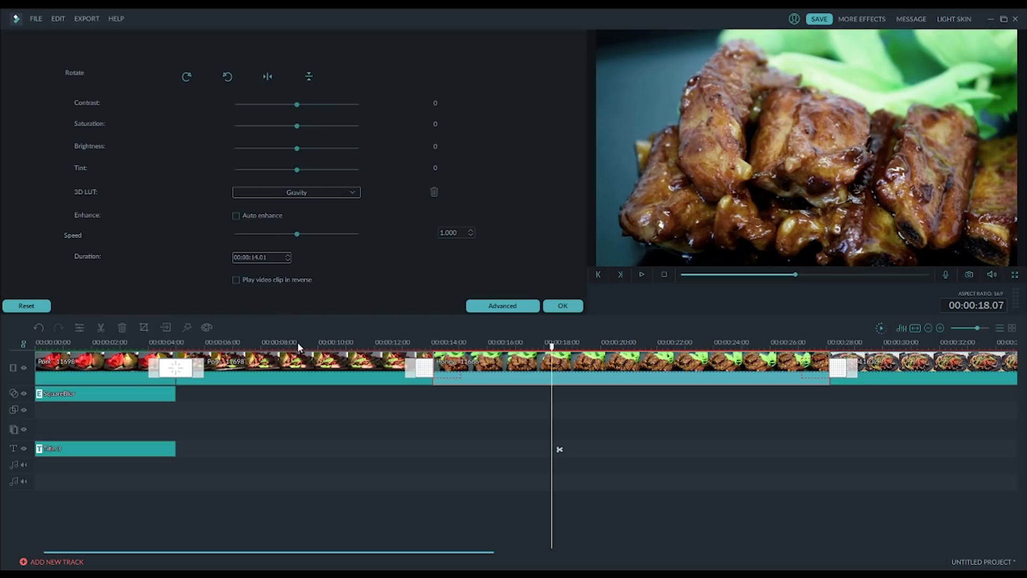
pyautogui.press('Down')
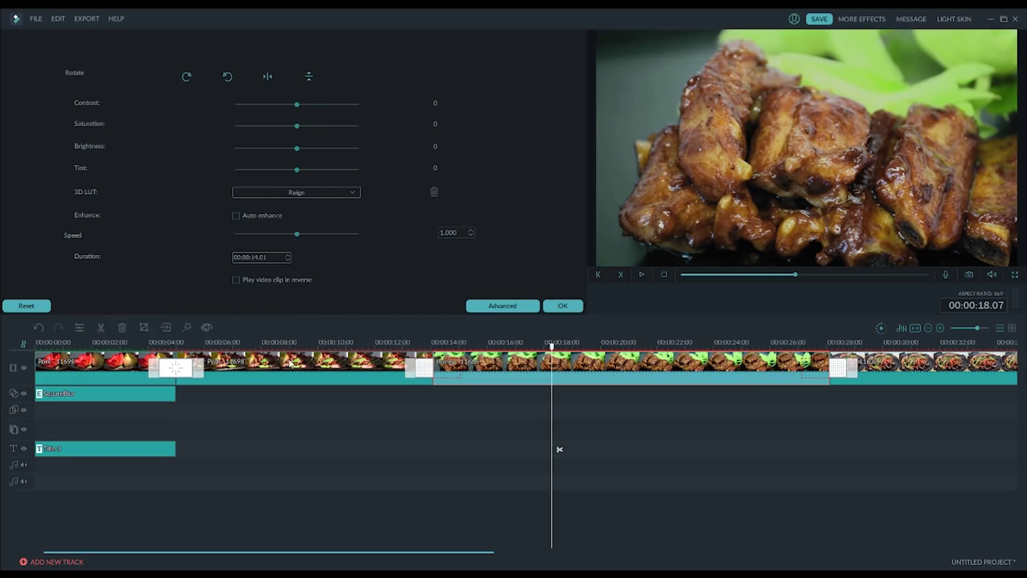
pyautogui.press('Down')
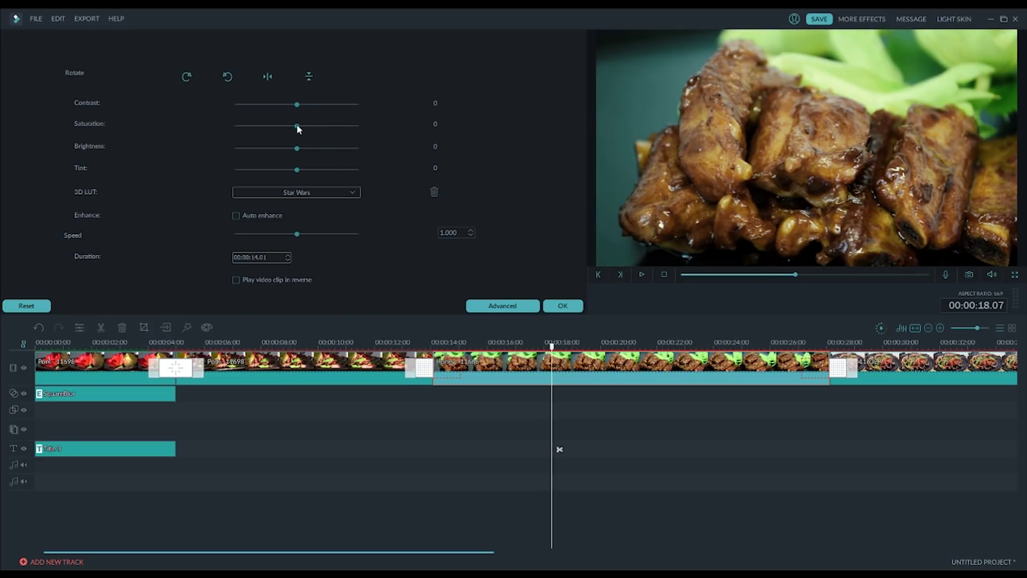
# Raise the ribs clip's saturation to 41, brightness to 35 and tint to 10, leaving auto enhance off.
pyautogui.moveTo(297, 125)
pyautogui.mouseDown()
pyautogui.moveTo(322, 126)
pyautogui.moveTo(305, 110)
pyautogui.mouseUp()
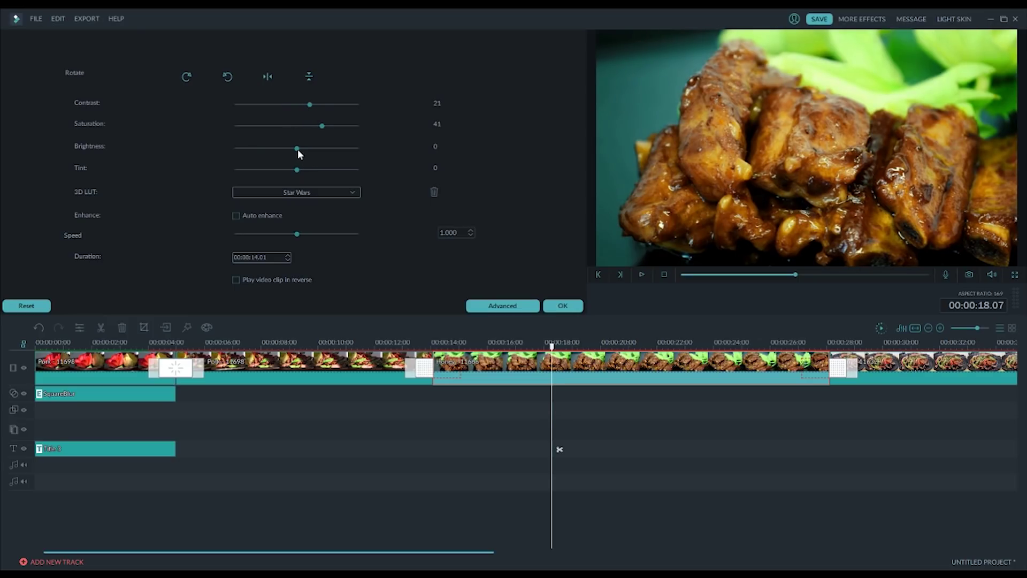
pyautogui.moveTo(297, 149); pyautogui.dragTo(314, 149)
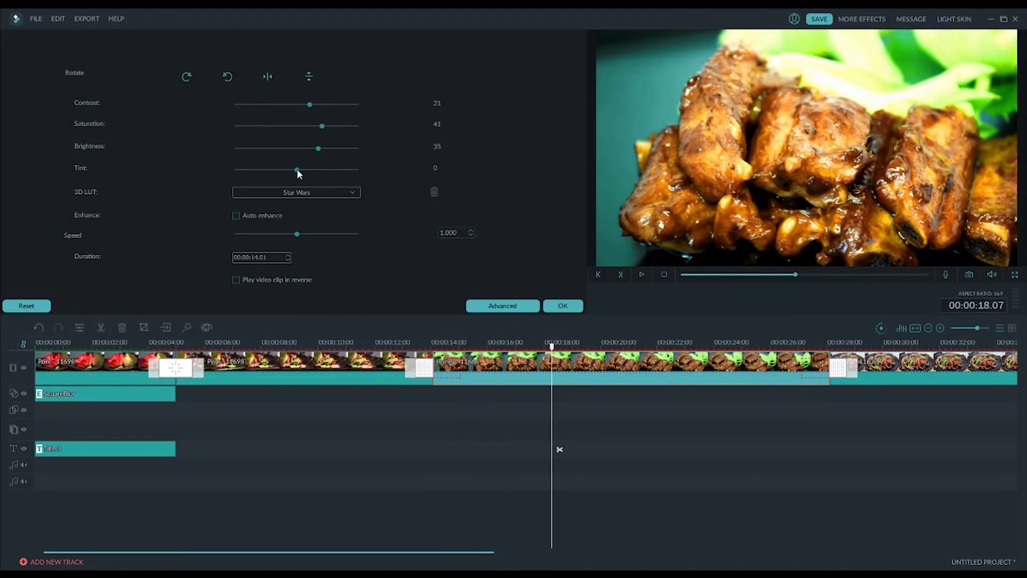
pyautogui.moveTo(297, 170); pyautogui.dragTo(302, 170)
pyautogui.click(236, 216)
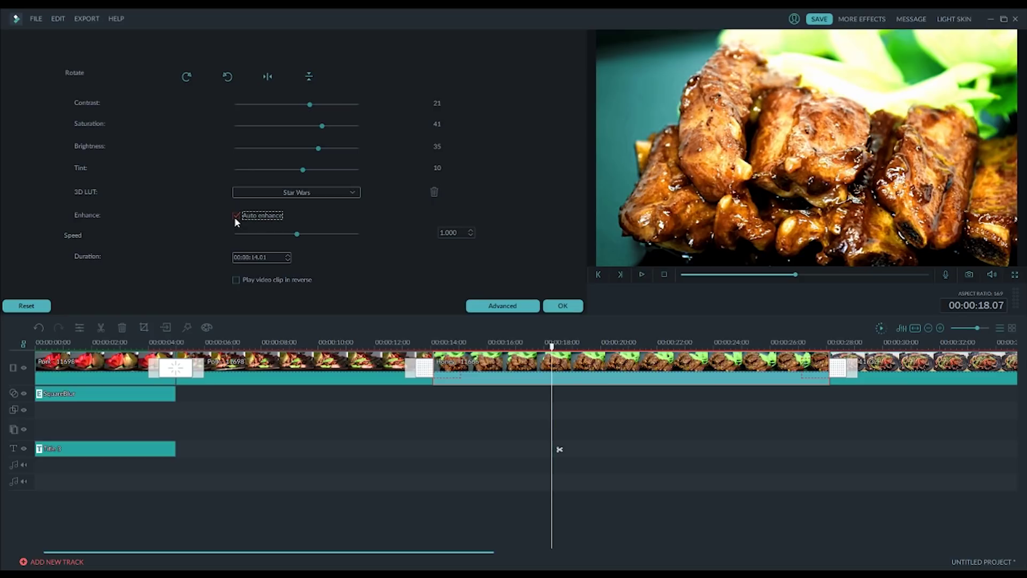
pyautogui.click(236, 216)
pyautogui.click(236, 216)
pyautogui.click(235, 216)
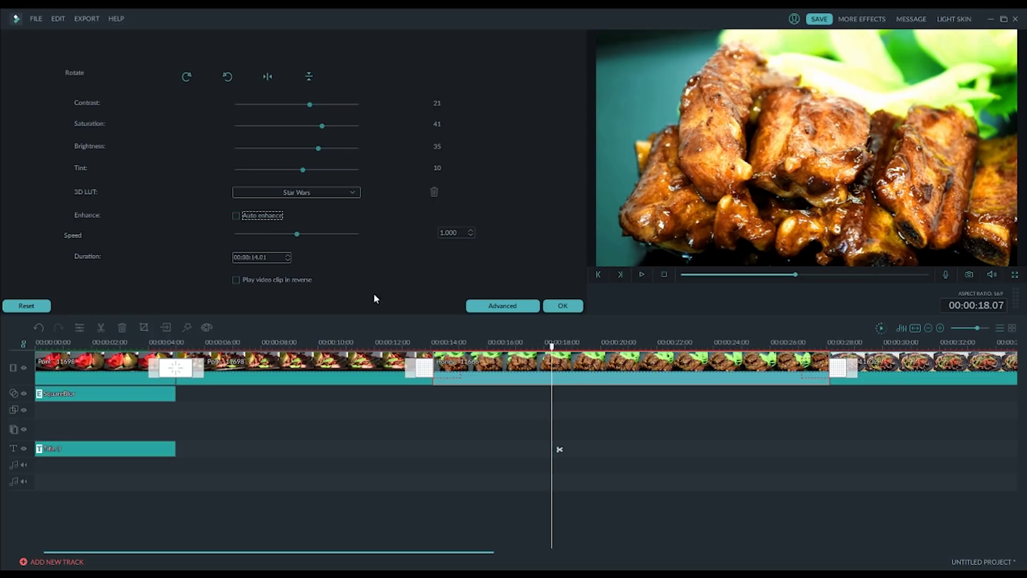
# Lower the ribs clip's contrast to -27 and play back the graded clip to review it.
pyautogui.click(643, 274)
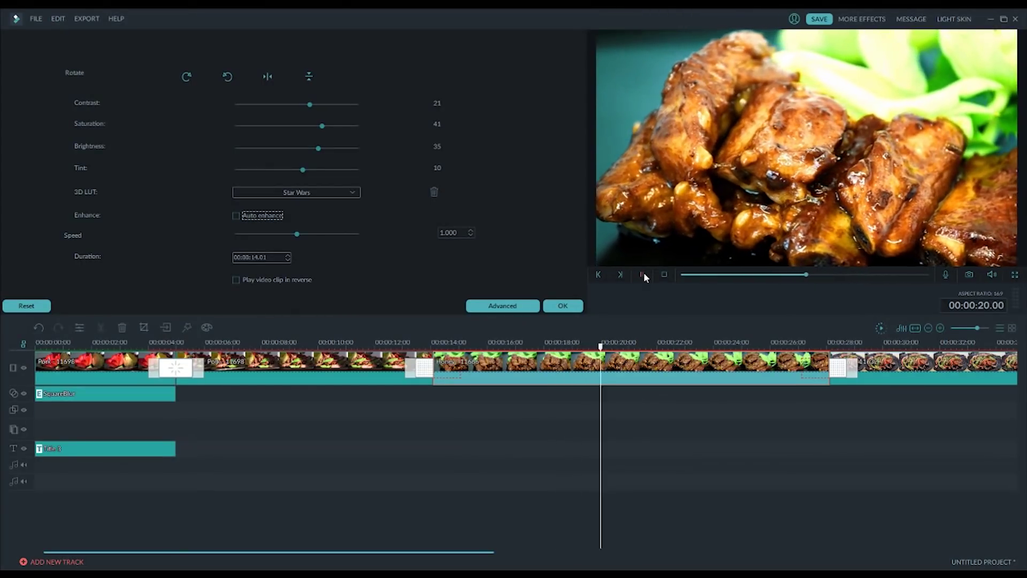
pyautogui.click(643, 275)
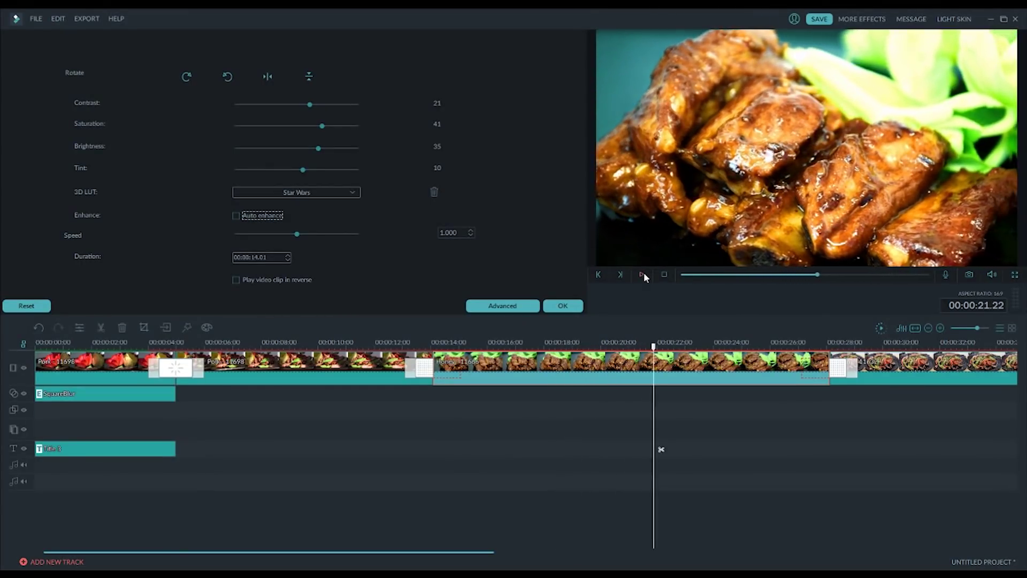
pyautogui.moveTo(309, 104); pyautogui.dragTo(282, 117)
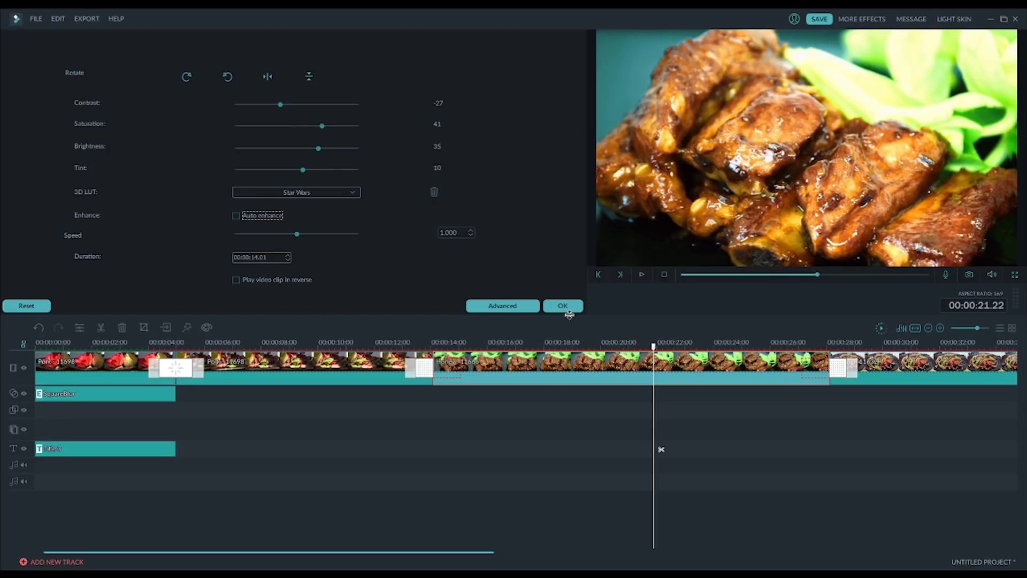
pyautogui.click(642, 274)
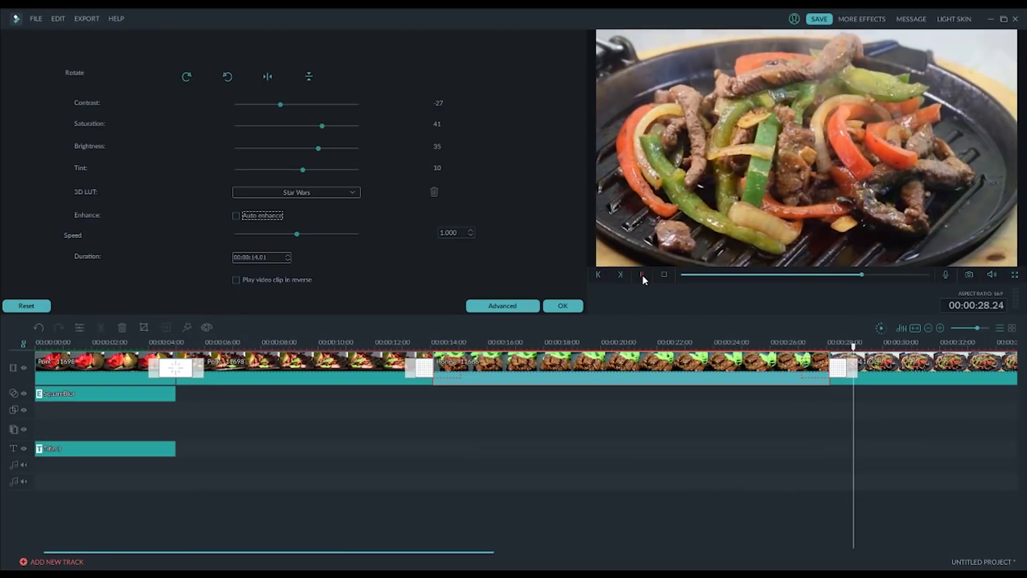
pyautogui.click(642, 274)
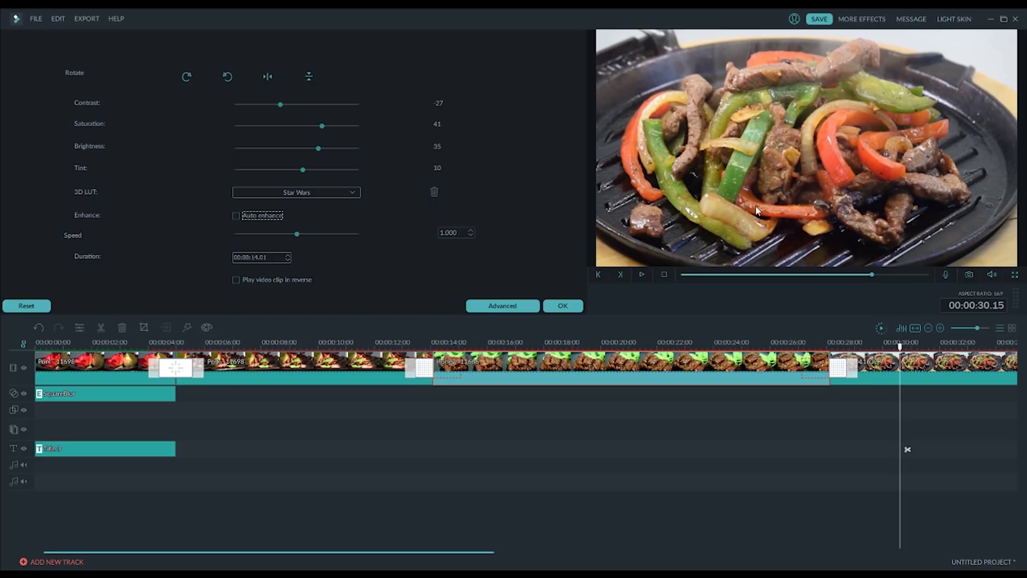
pyautogui.click(656, 346)
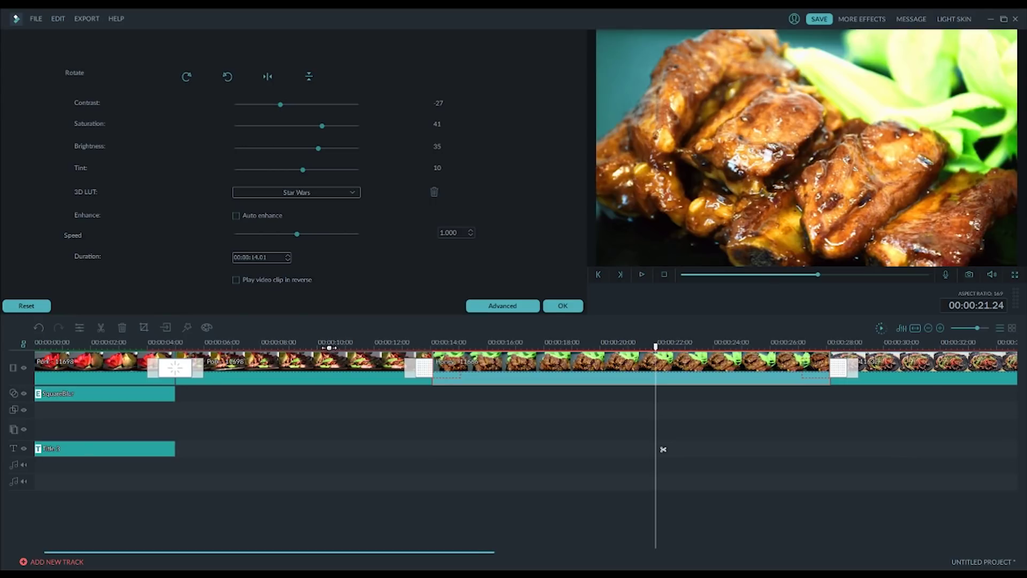
pyautogui.click(331, 346)
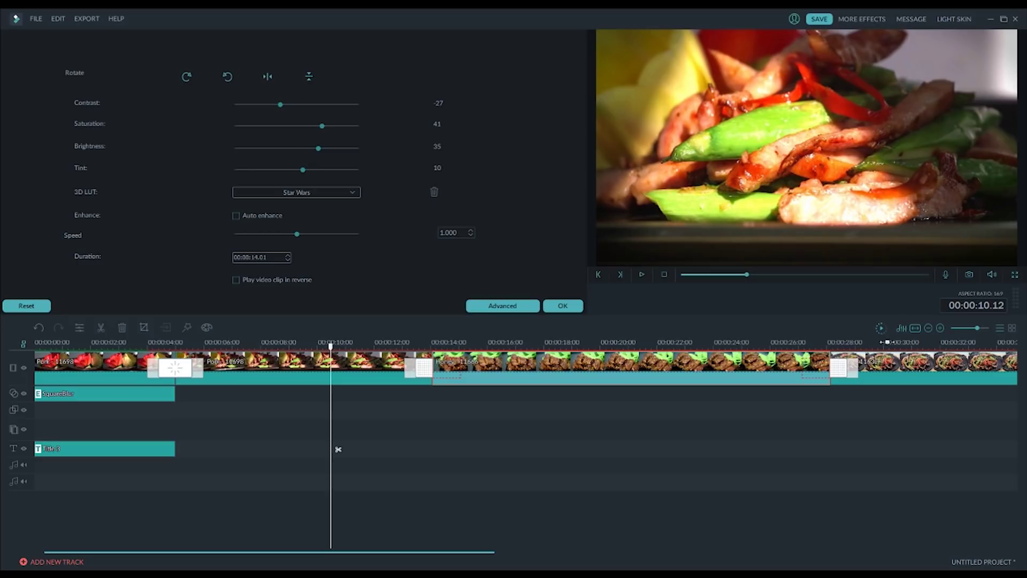
# Grade the Sizzling clip with contrast 17, saturation 17, brightness 15 and tint 9.
pyautogui.click(915, 369)
pyautogui.click(904, 346)
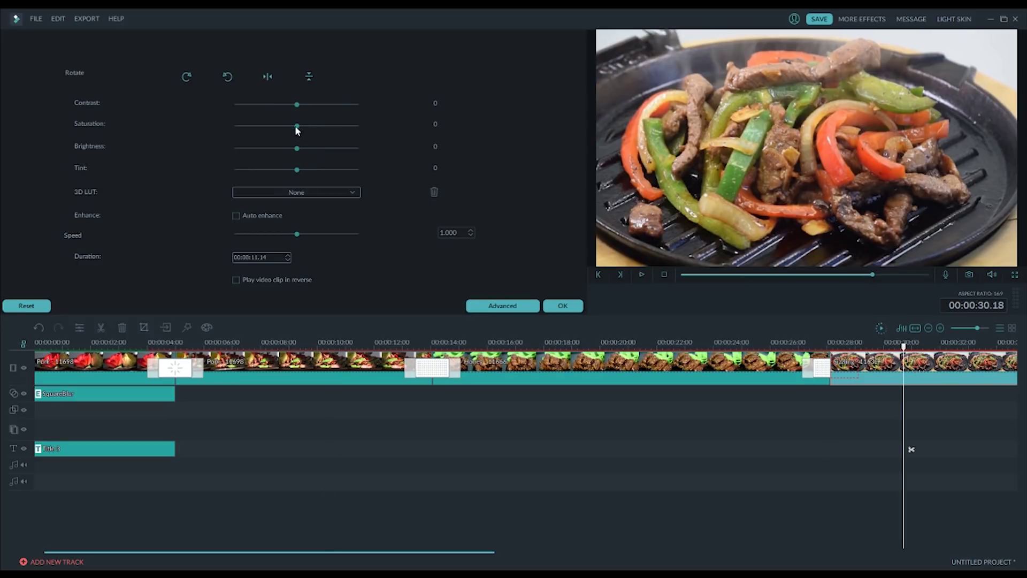
pyautogui.moveTo(299, 130); pyautogui.dragTo(309, 110)
pyautogui.moveTo(299, 151); pyautogui.dragTo(308, 153)
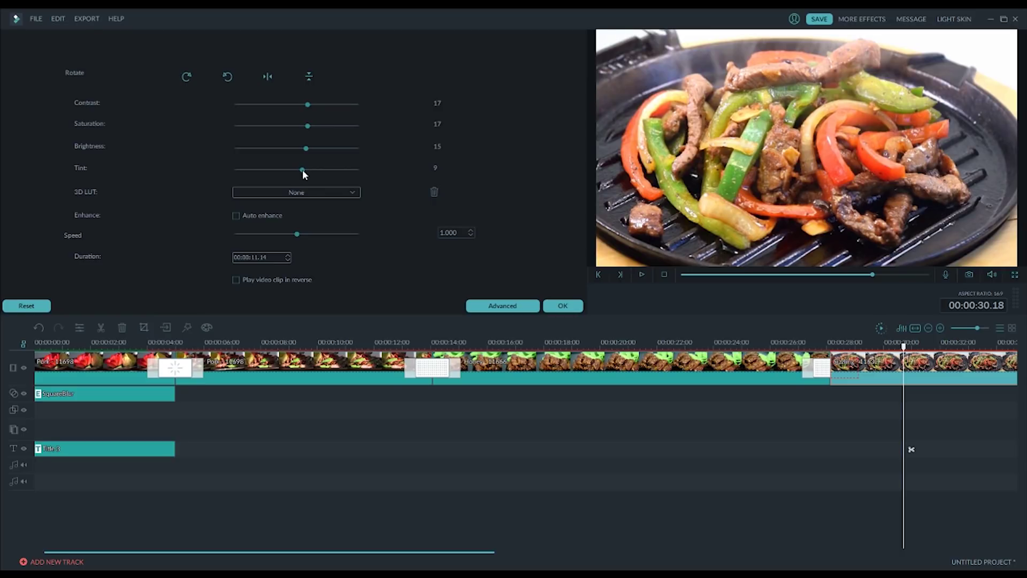
pyautogui.click(235, 217)
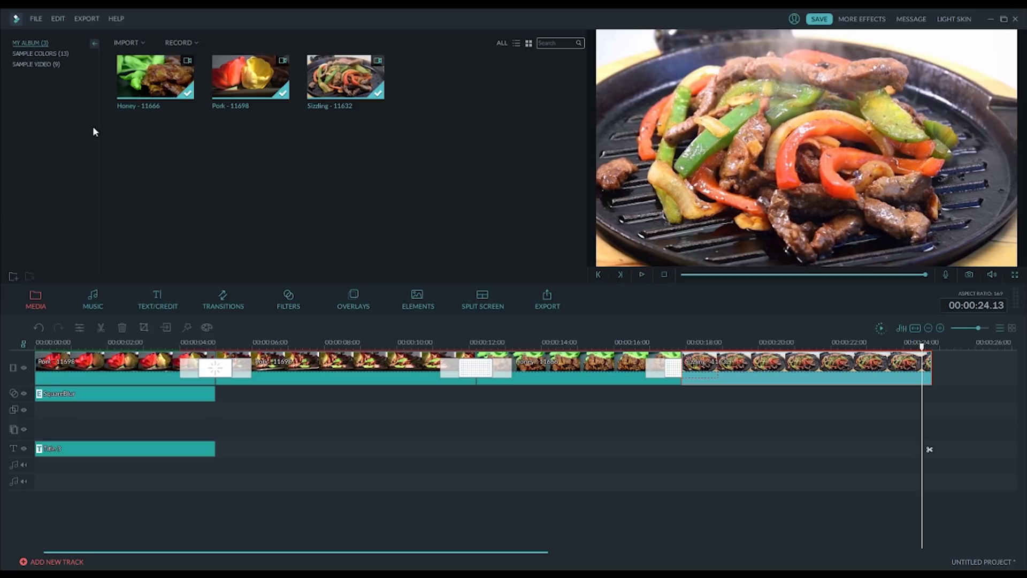
# Append a Black clip from Sample Colors after the Sizzling clip at the end of the video track.
pyautogui.click(56, 54)
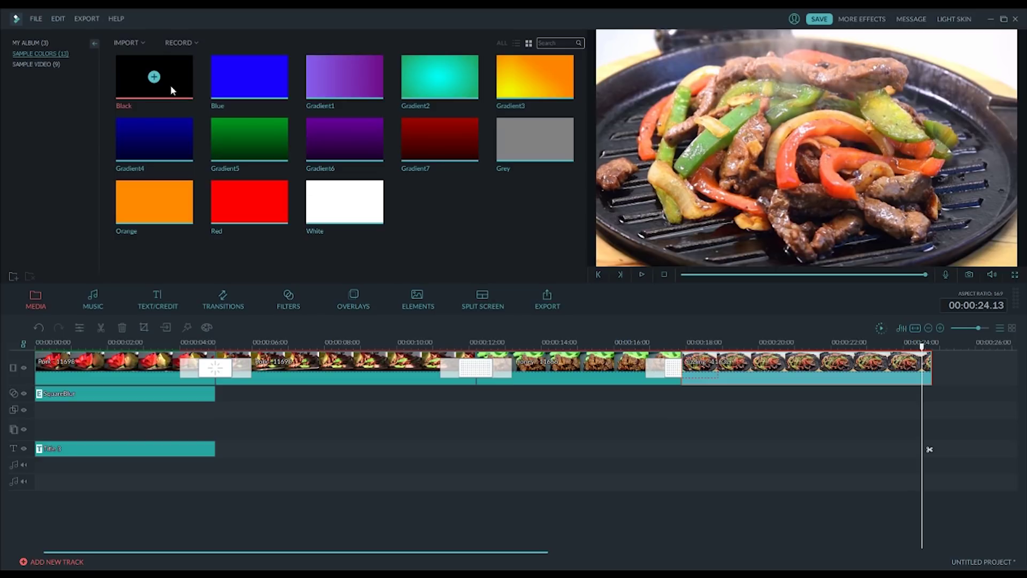
pyautogui.moveTo(921, 347); pyautogui.dragTo(932, 346)
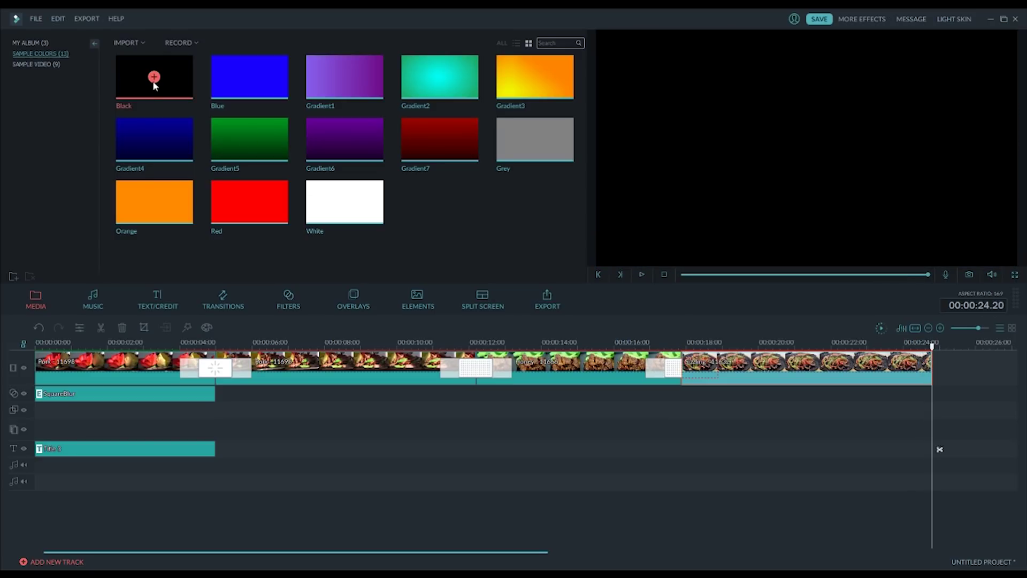
pyautogui.click(154, 76)
pyautogui.click(982, 345)
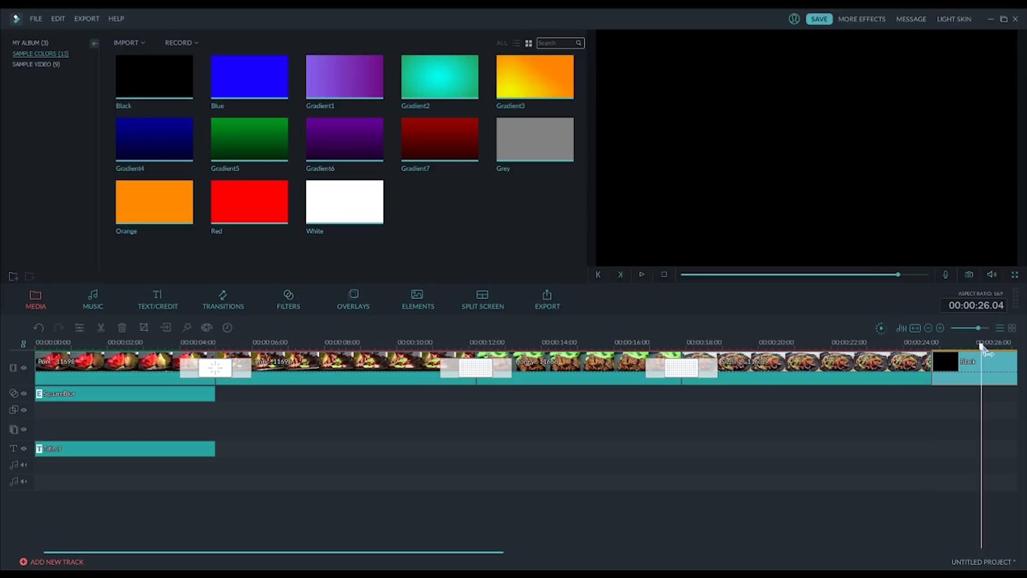
pyautogui.moveTo(982, 347); pyautogui.dragTo(921, 345)
pyautogui.click(952, 345)
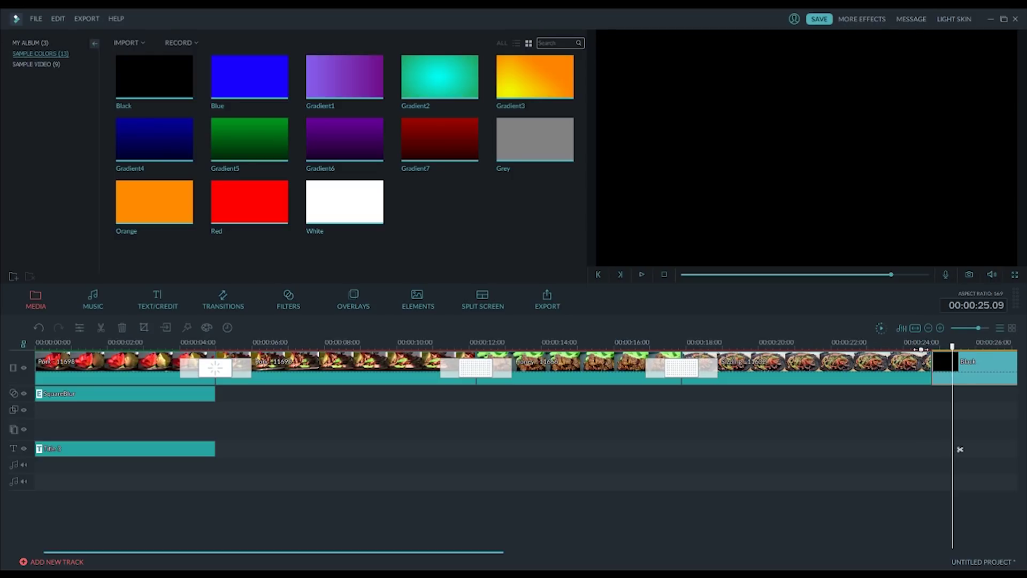
pyautogui.click(922, 347)
# Insert a Dissolve transition between the Sizzling clip and the Black clip and preview the fade.
pyautogui.click(248, 294)
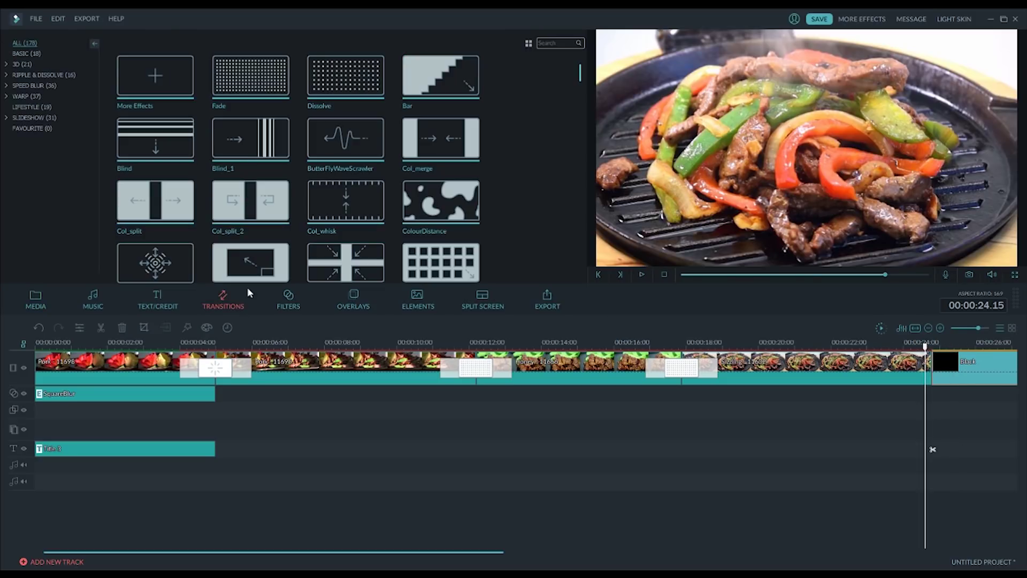
pyautogui.click(345, 78)
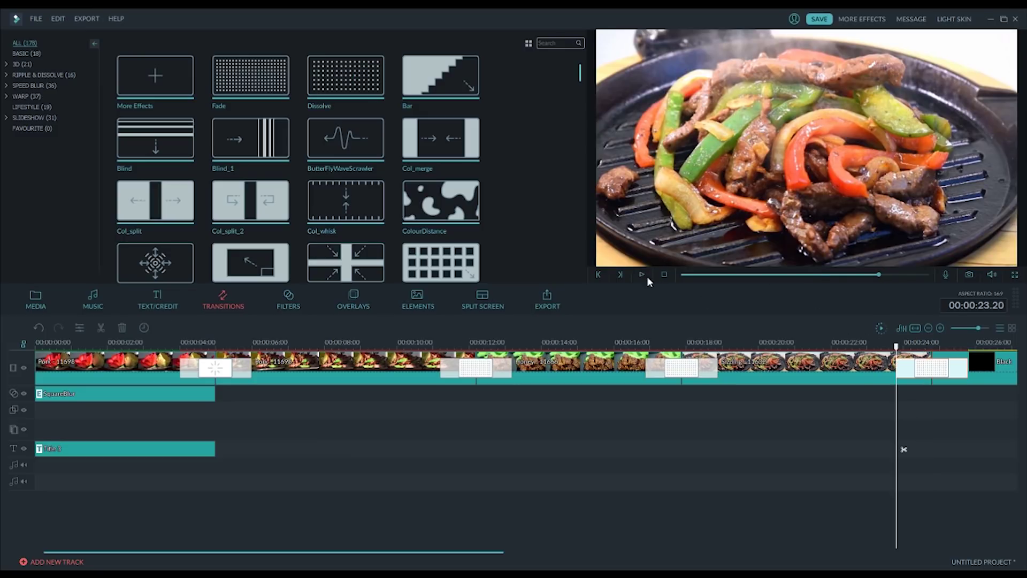
pyautogui.click(642, 274)
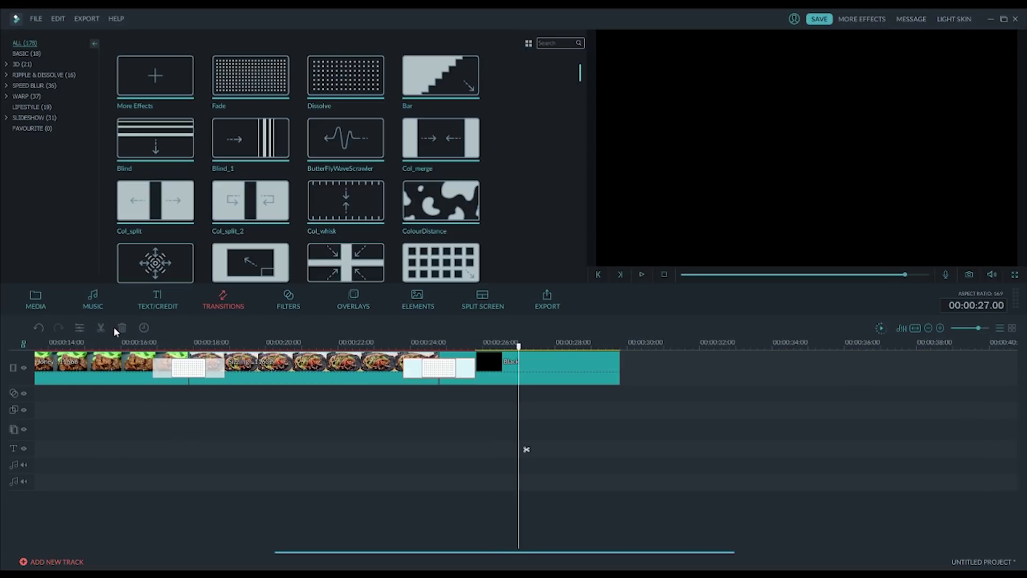
pyautogui.click(166, 307)
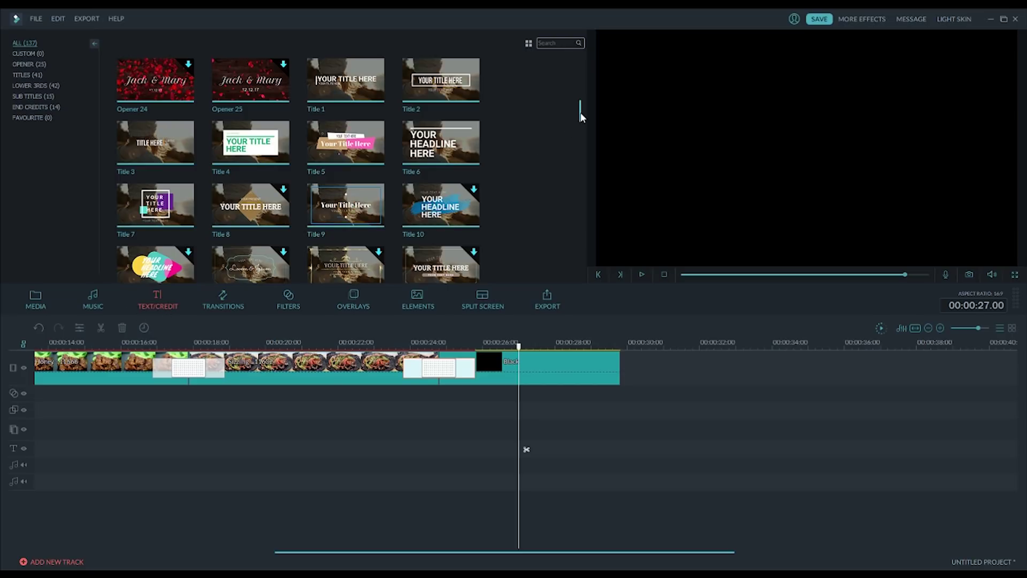
# Preview the Credits 1, Credits 4, Credits 3 and Credits 2 templates, ending on Credits 2.
pyautogui.moveTo(580, 113); pyautogui.dragTo(587, 255)
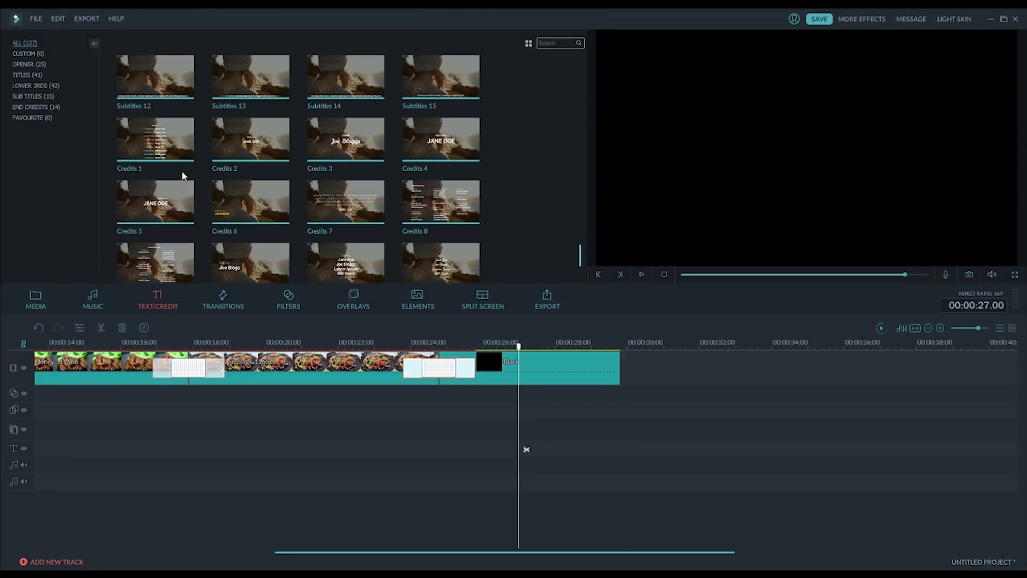
pyautogui.click(187, 146)
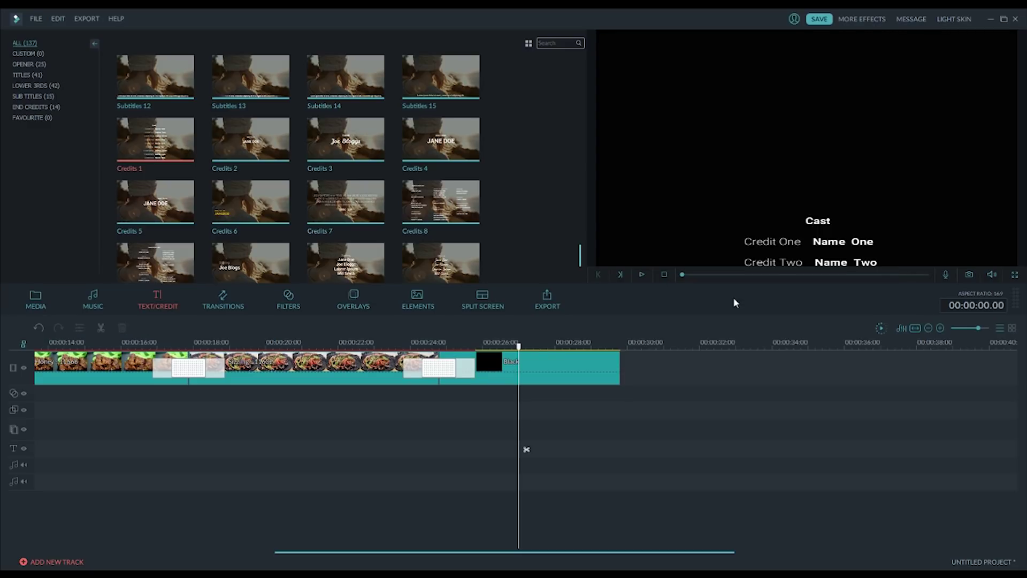
pyautogui.click(643, 274)
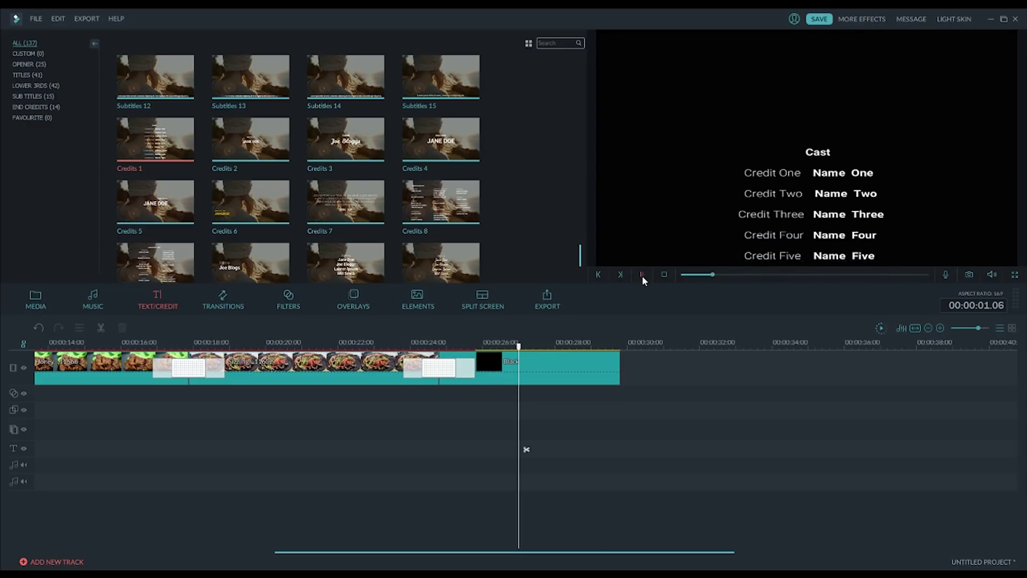
pyautogui.click(471, 142)
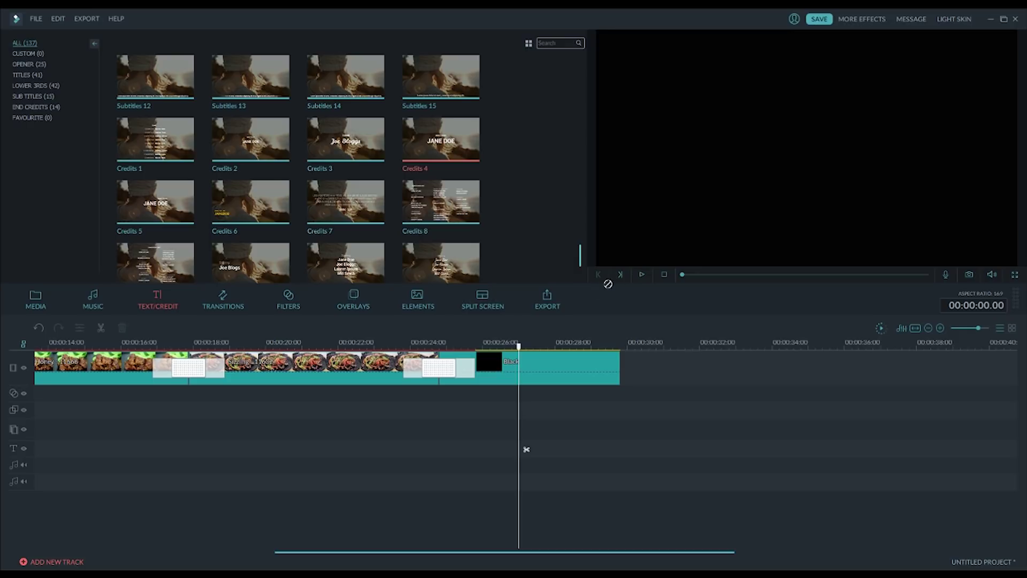
pyautogui.click(641, 276)
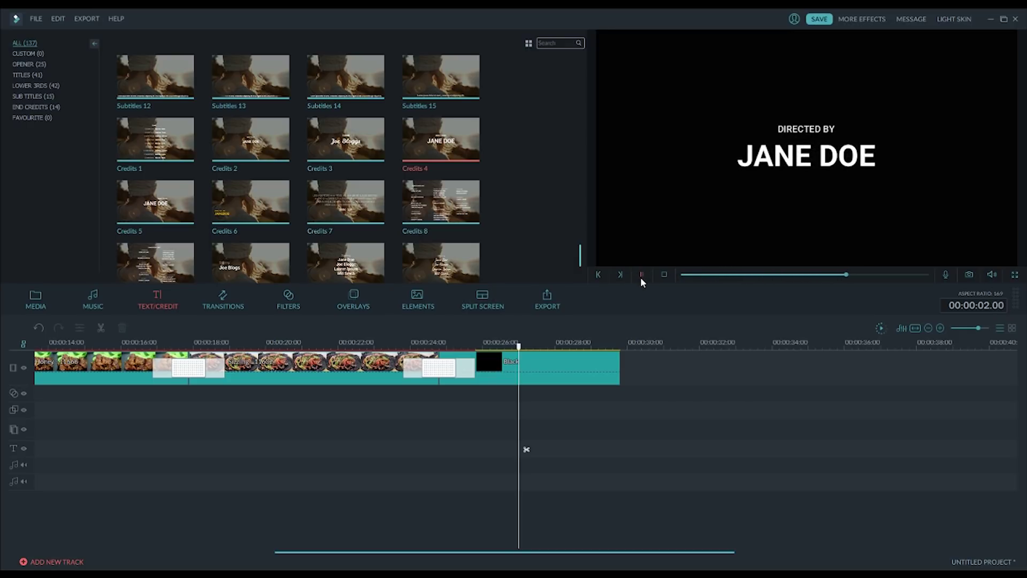
pyautogui.click(642, 274)
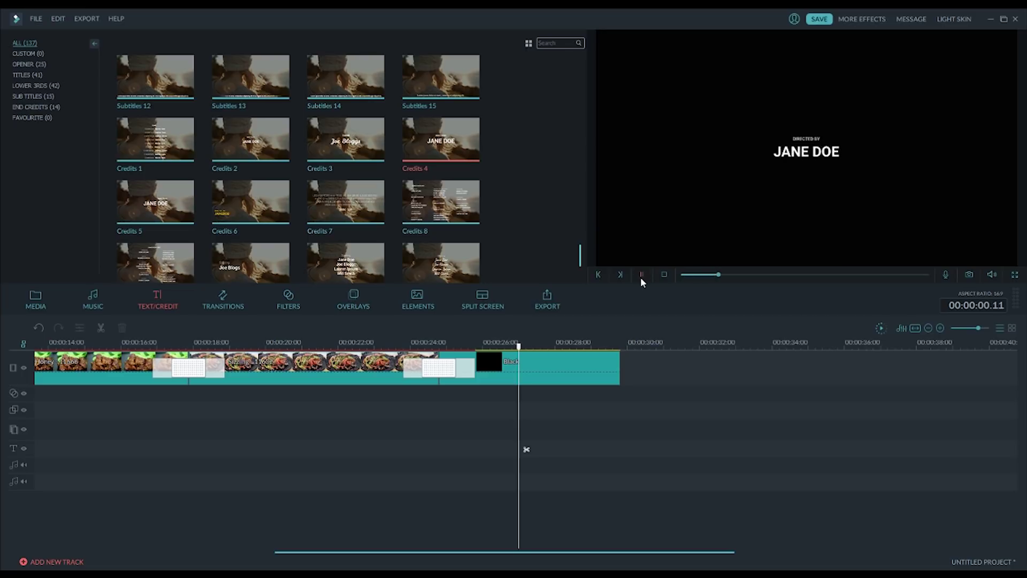
pyautogui.click(374, 156)
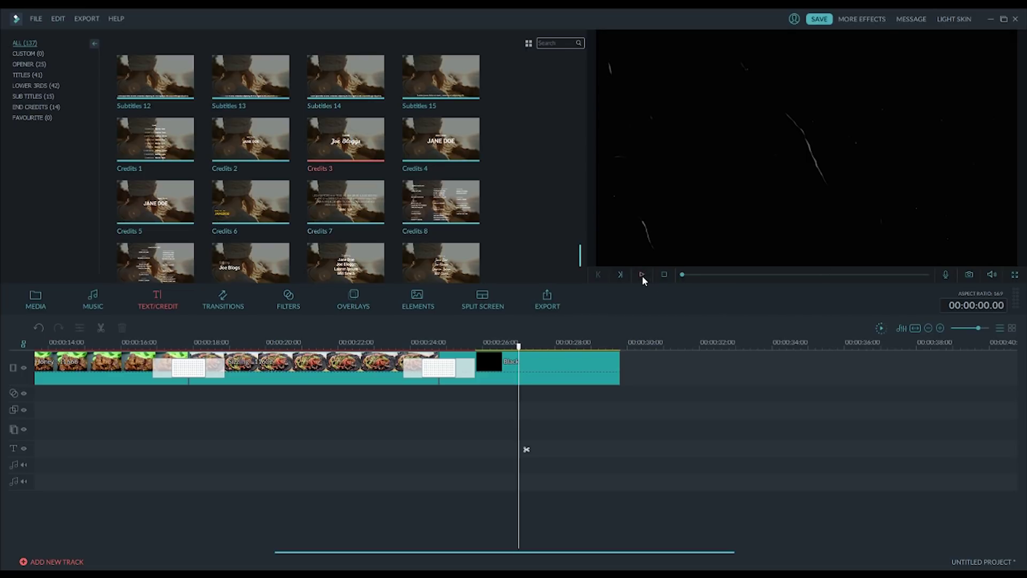
pyautogui.click(641, 275)
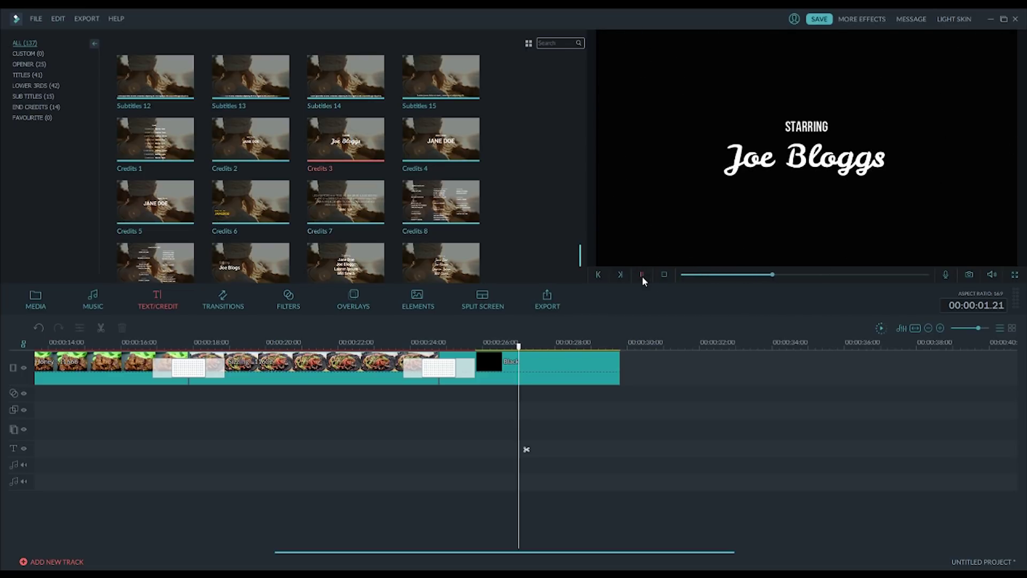
pyautogui.click(250, 140)
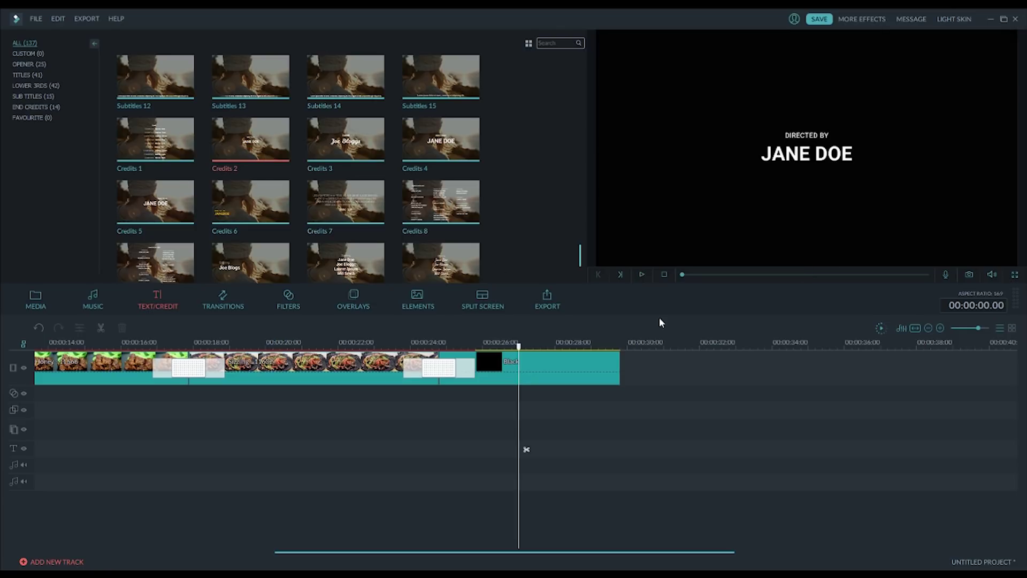
pyautogui.click(643, 277)
# Add Credits 2 to the text track and move it earlier over the closing black clip.
pyautogui.moveTo(262, 153)
pyautogui.click(248, 142)
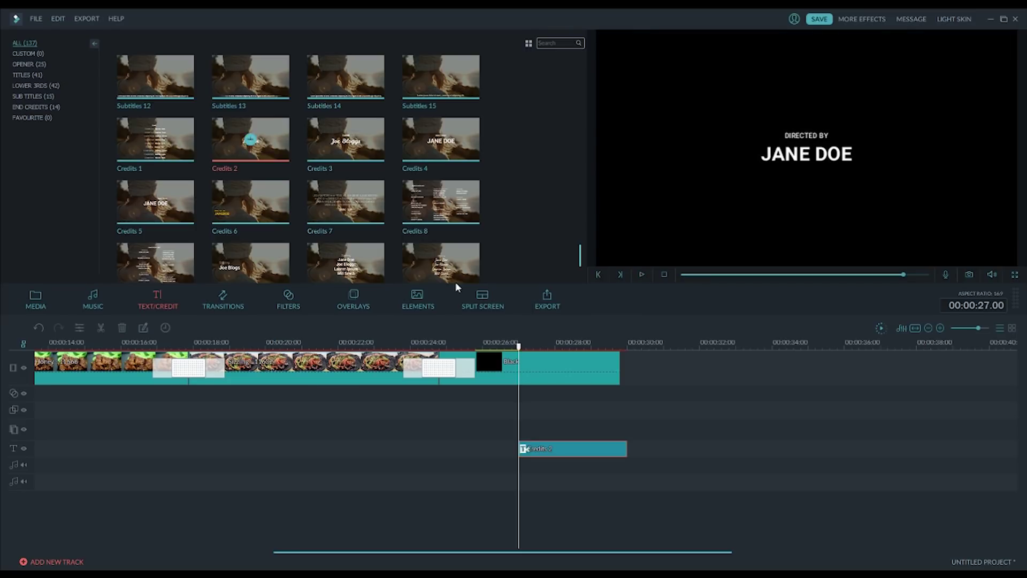
pyautogui.moveTo(561, 452); pyautogui.dragTo(520, 449)
pyautogui.doubleClick(529, 449)
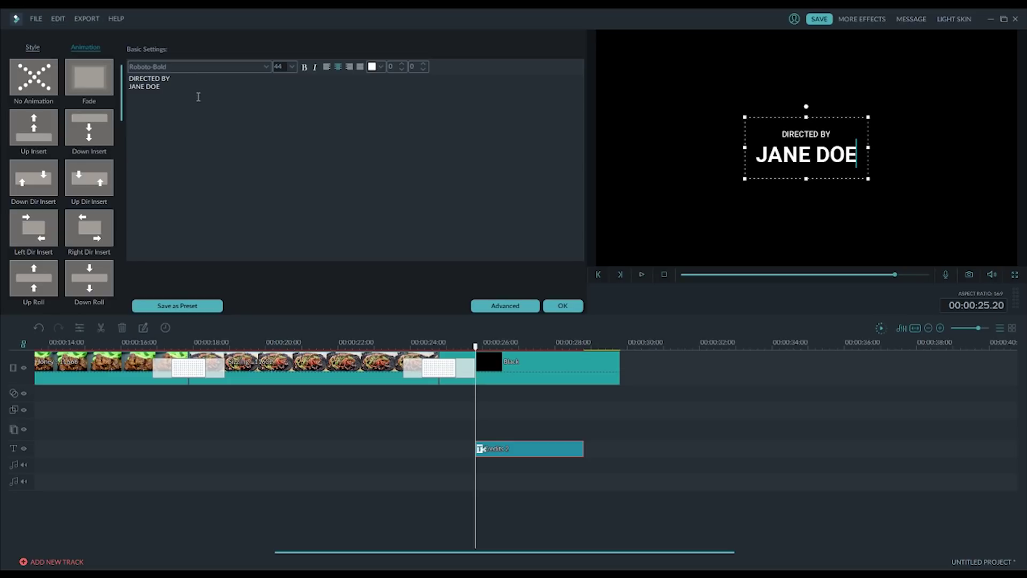
# Replace the credit text with 'Video Footage By' and 'XIAO'S KITCHEN'.
pyautogui.moveTo(189, 79); pyautogui.dragTo(128, 80)
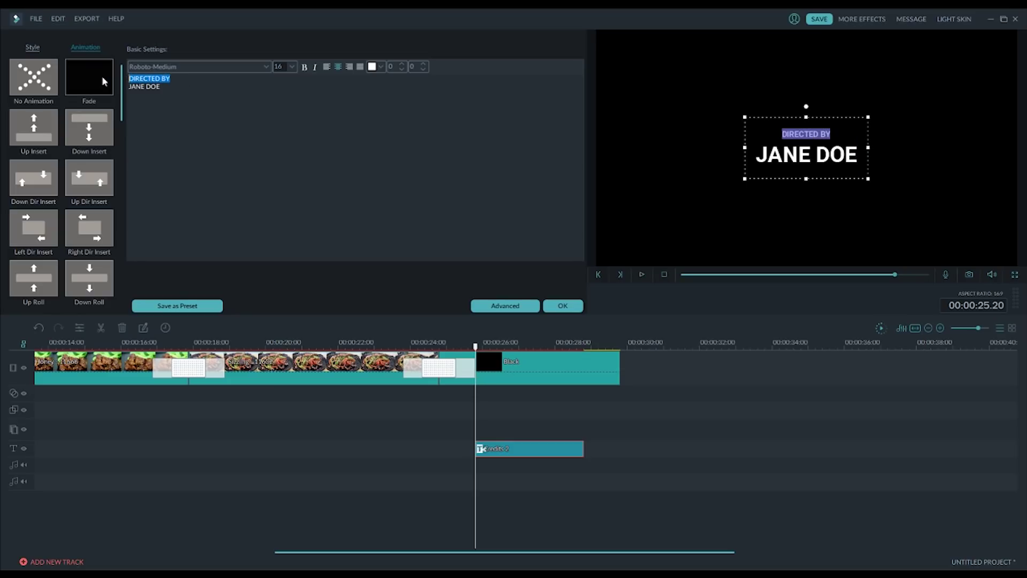
pyautogui.press('BackSpace')
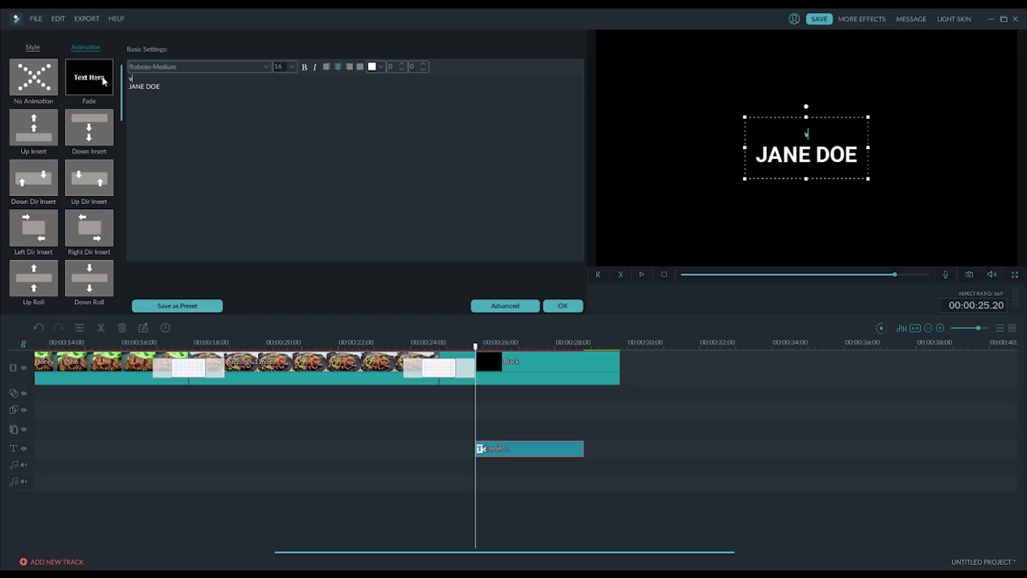
pyautogui.write('v')
pyautogui.press('BackSpace')
pyautogui.press('BackSpace')
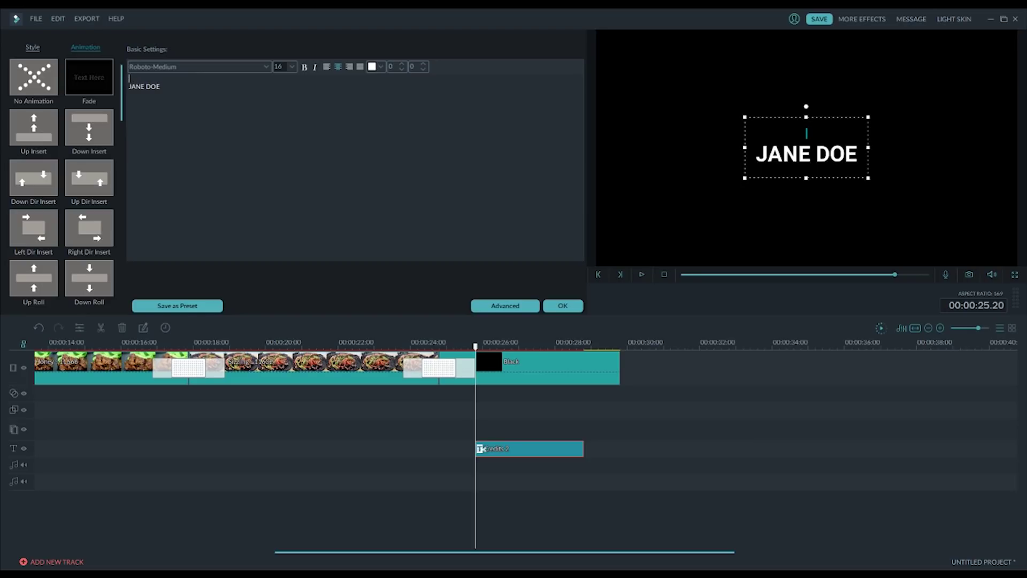
pyautogui.write('v')
pyautogui.press('BackSpace')
pyautogui.write('Video Fo')
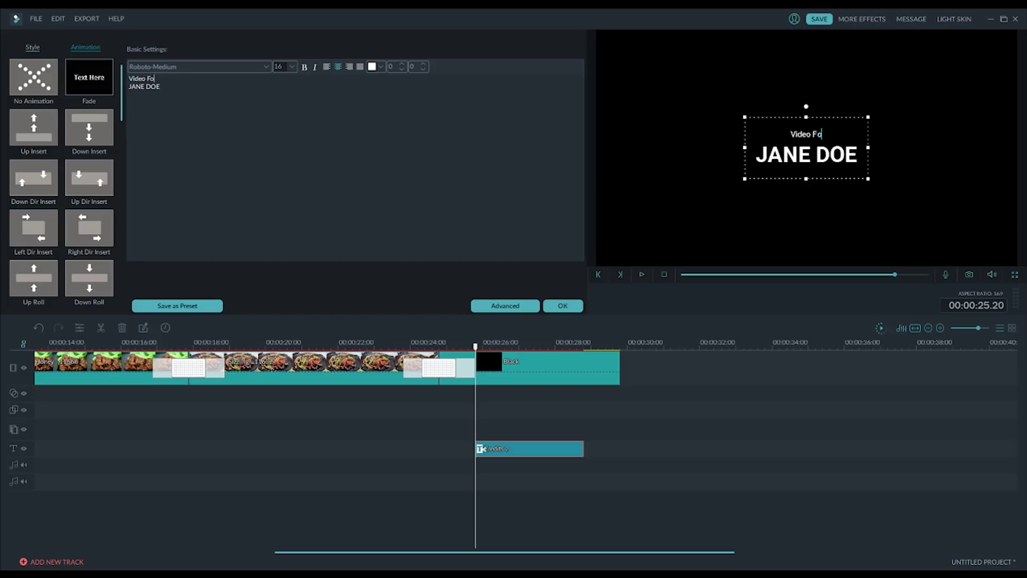
pyautogui.write('otage By')
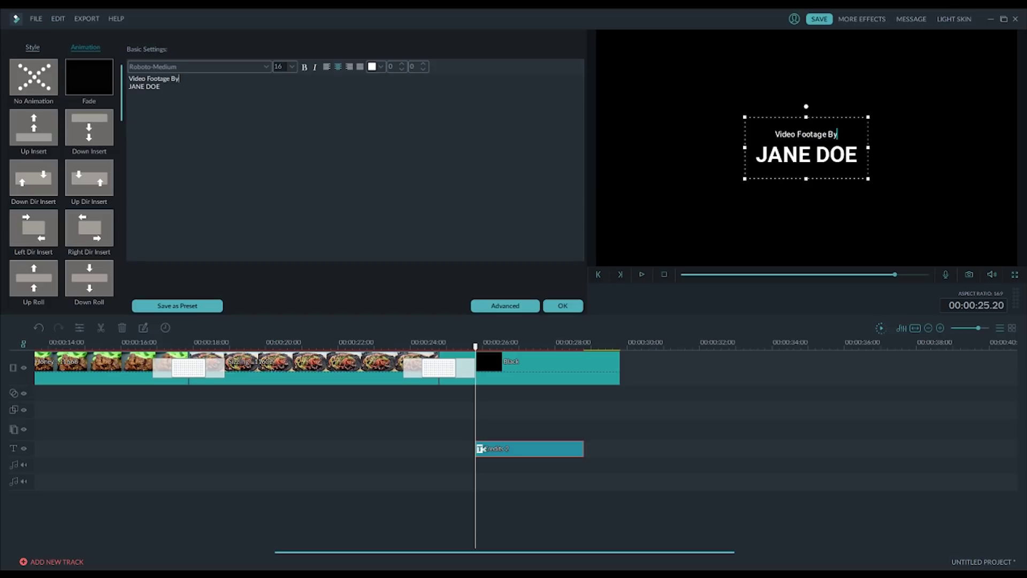
pyautogui.press('Down')
pyautogui.hotkey('shift', 'Home')
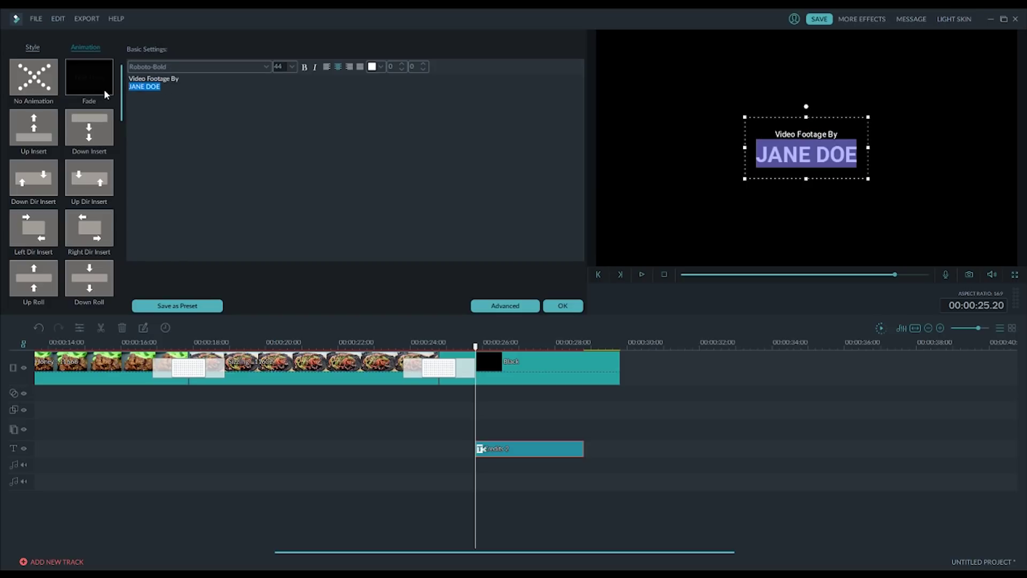
pyautogui.write('X')
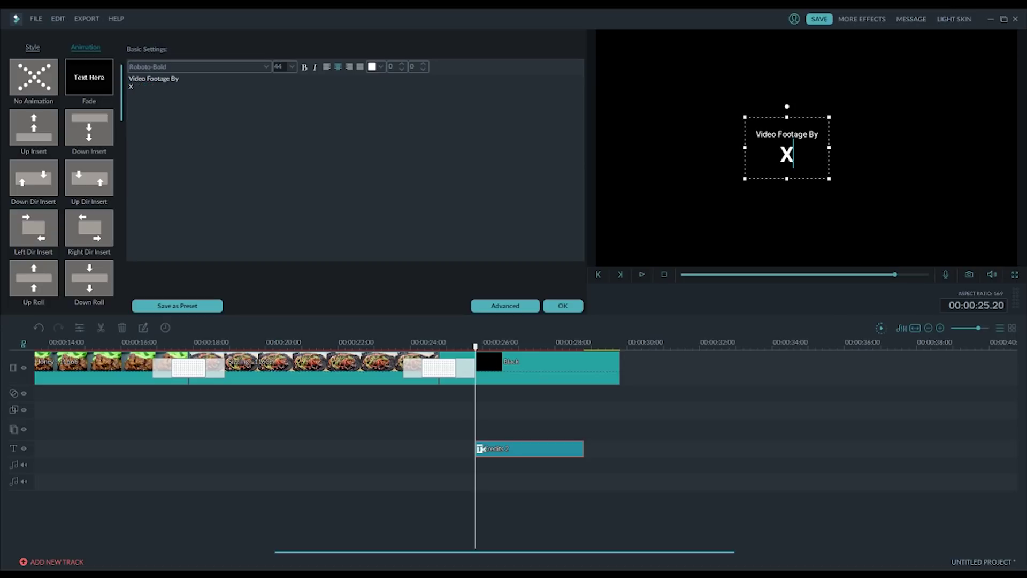
pyautogui.write("IAO'S")
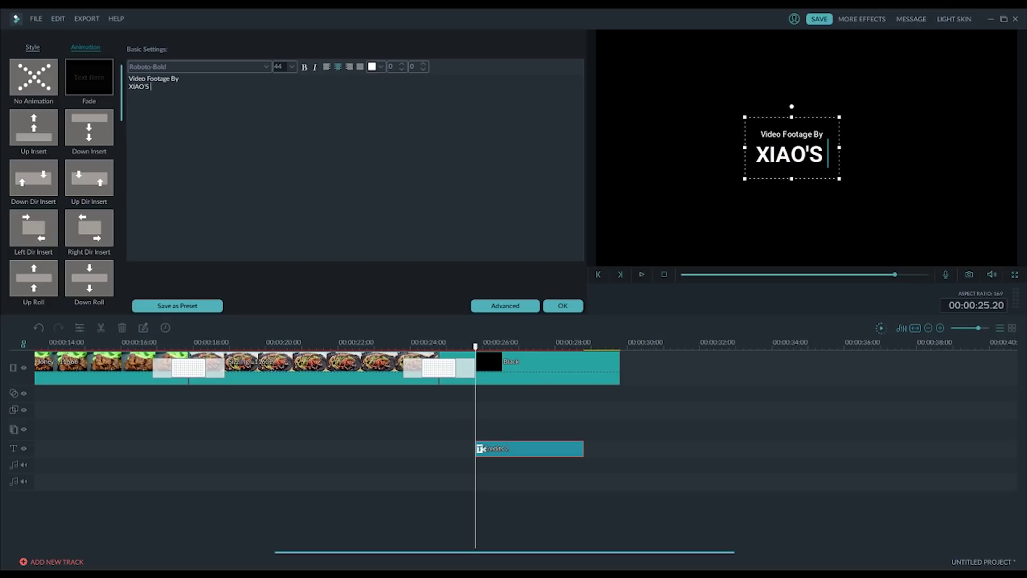
pyautogui.write(' KITCHEN')
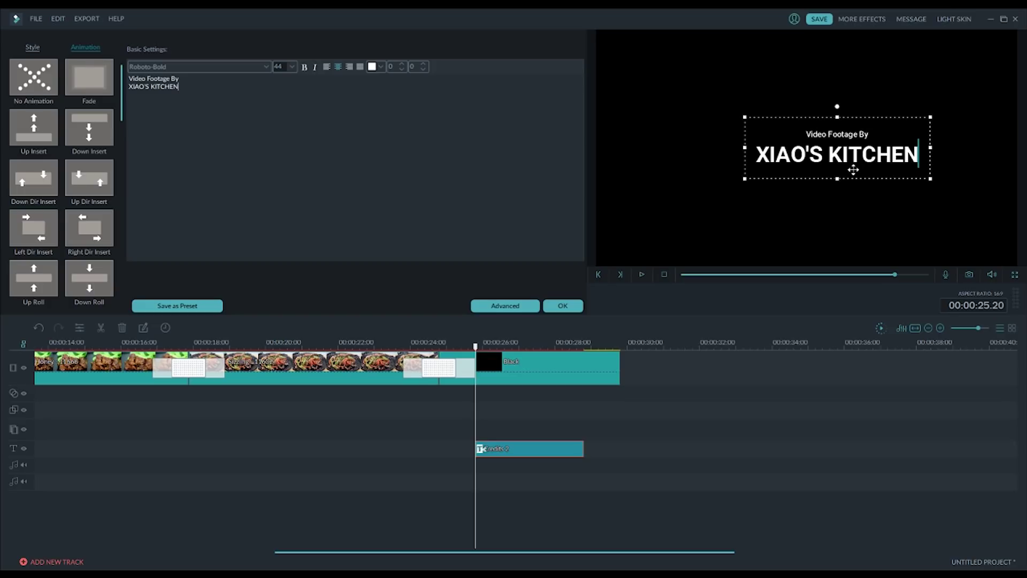
# Centre the credit text box in the frame and confirm the changes.
pyautogui.click(844, 179)
pyautogui.moveTo(849, 180); pyautogui.dragTo(819, 183)
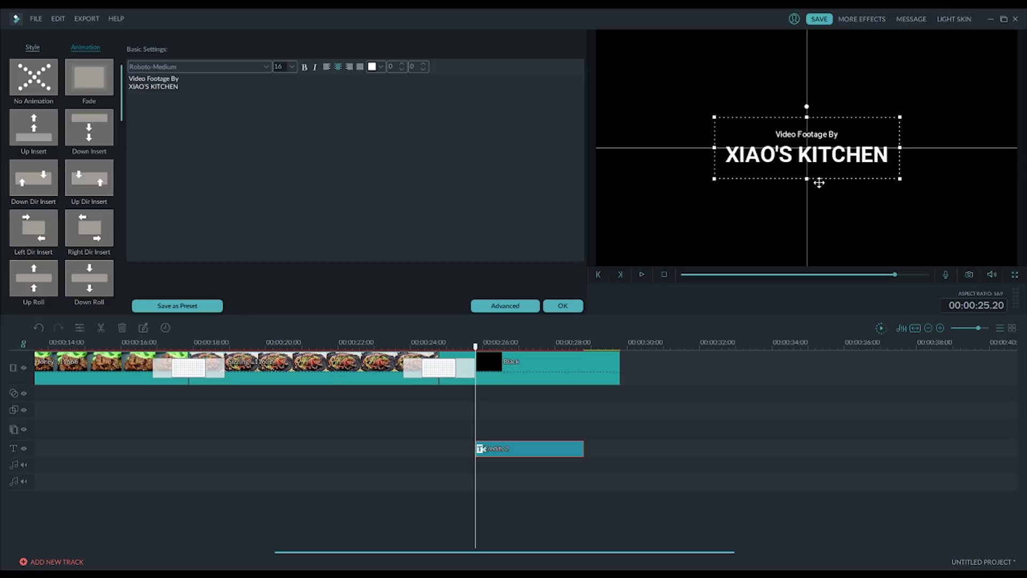
pyautogui.click(838, 211)
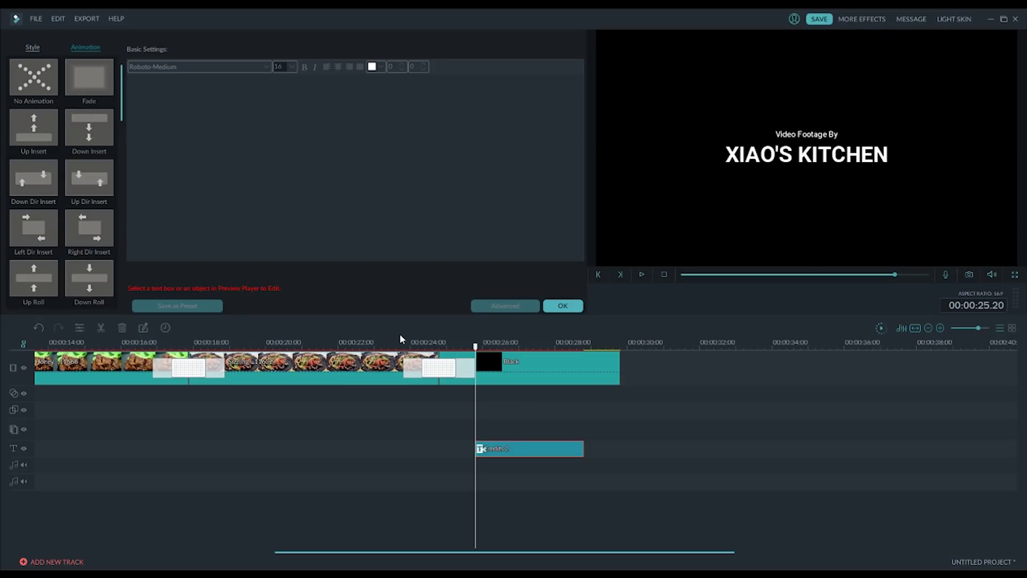
pyautogui.click(563, 305)
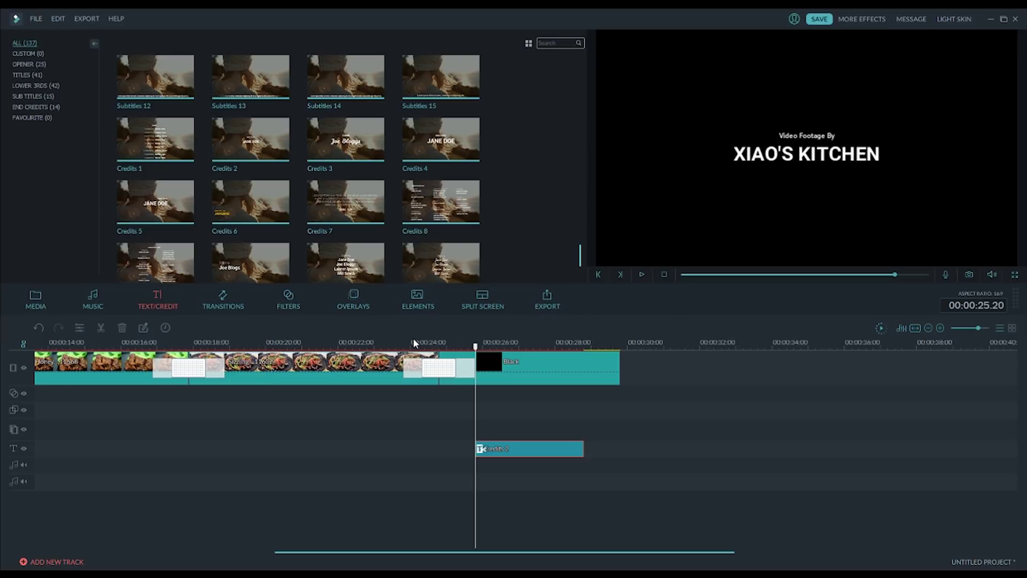
# Shift the Credits 2 clip slightly later on the text track and replay the ending to check it.
pyautogui.click(411, 342)
pyautogui.click(642, 274)
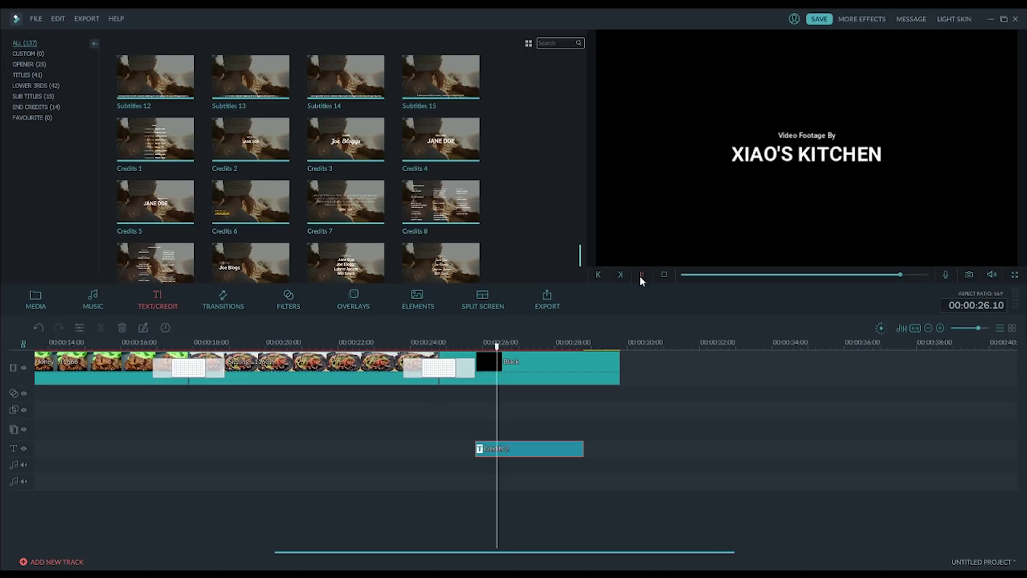
pyautogui.click(642, 276)
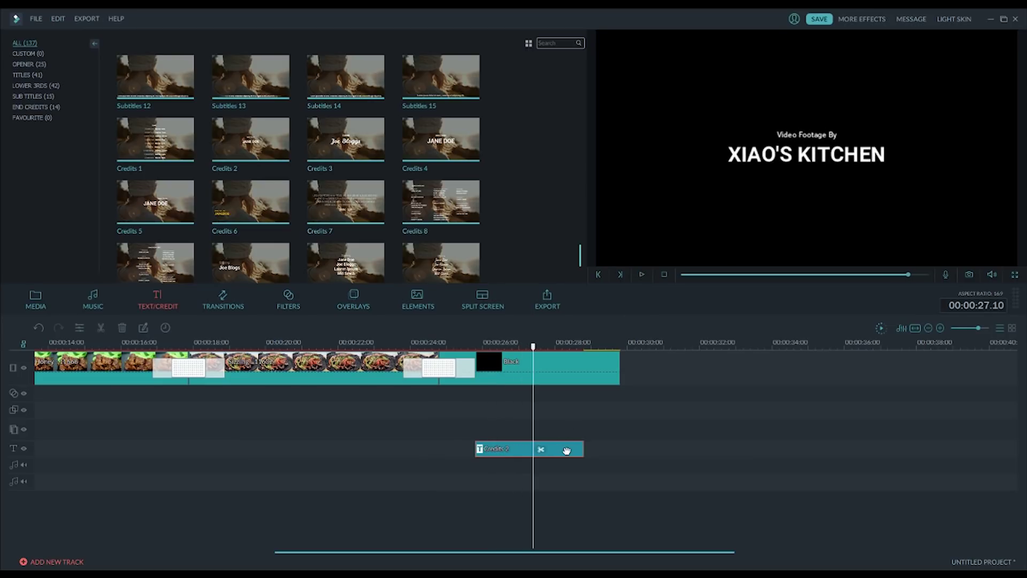
pyautogui.moveTo(566, 450); pyautogui.dragTo(586, 450)
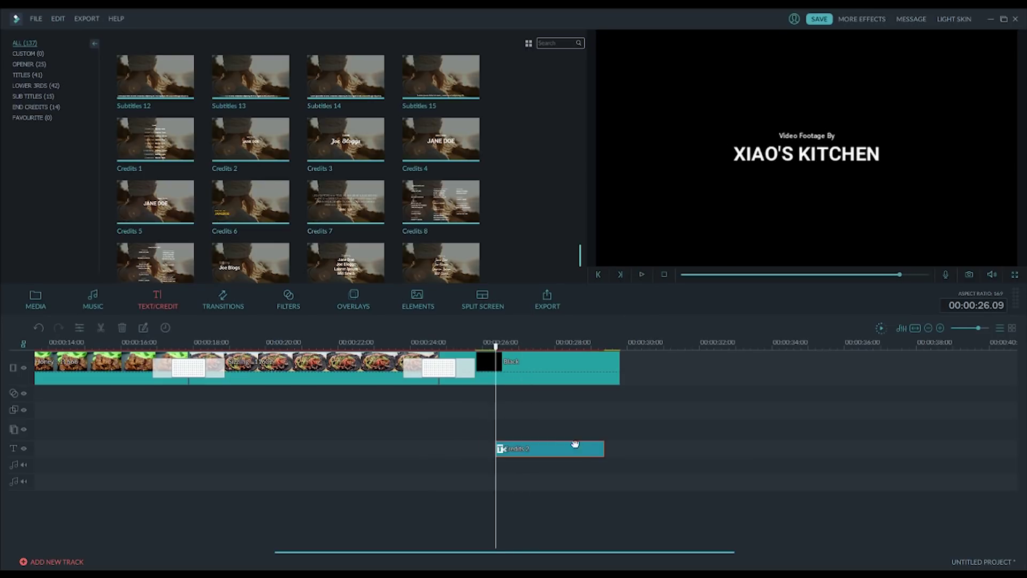
pyautogui.click(437, 342)
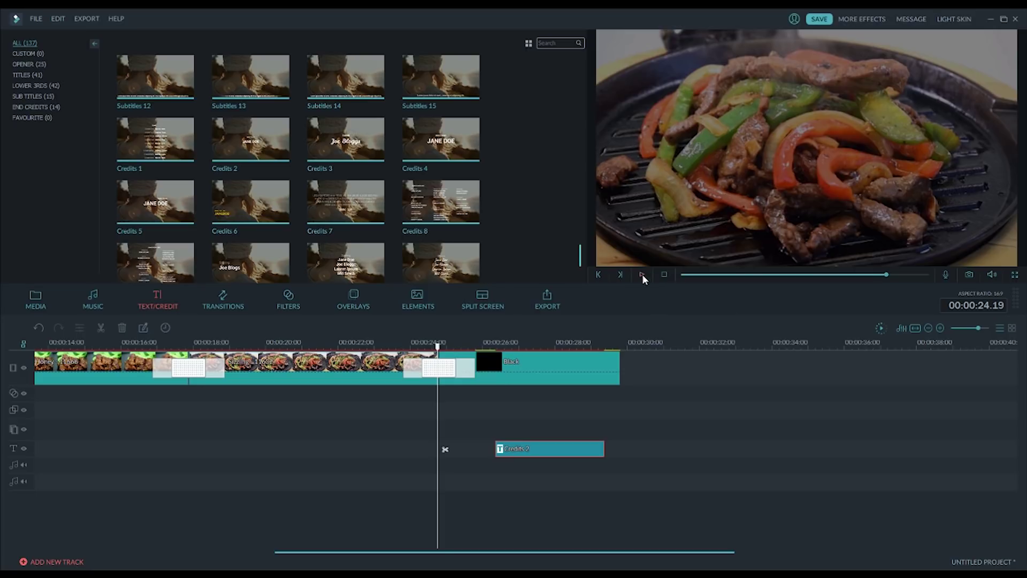
pyautogui.click(641, 274)
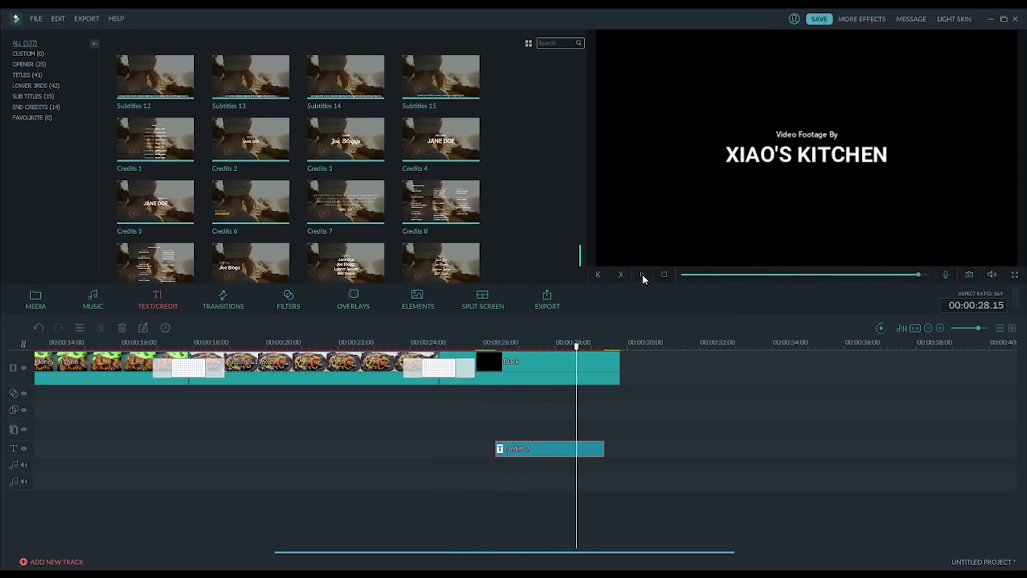
pyautogui.click(642, 274)
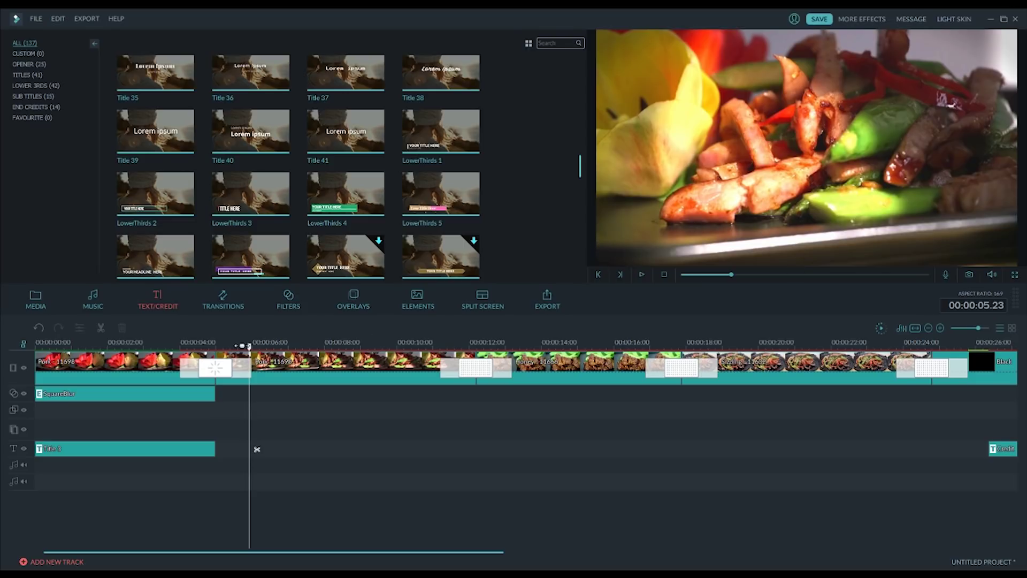
# Park the playhead at about six seconds and add LowerThirds 3 to the text track there.
pyautogui.moveTo(249, 346); pyautogui.dragTo(181, 351)
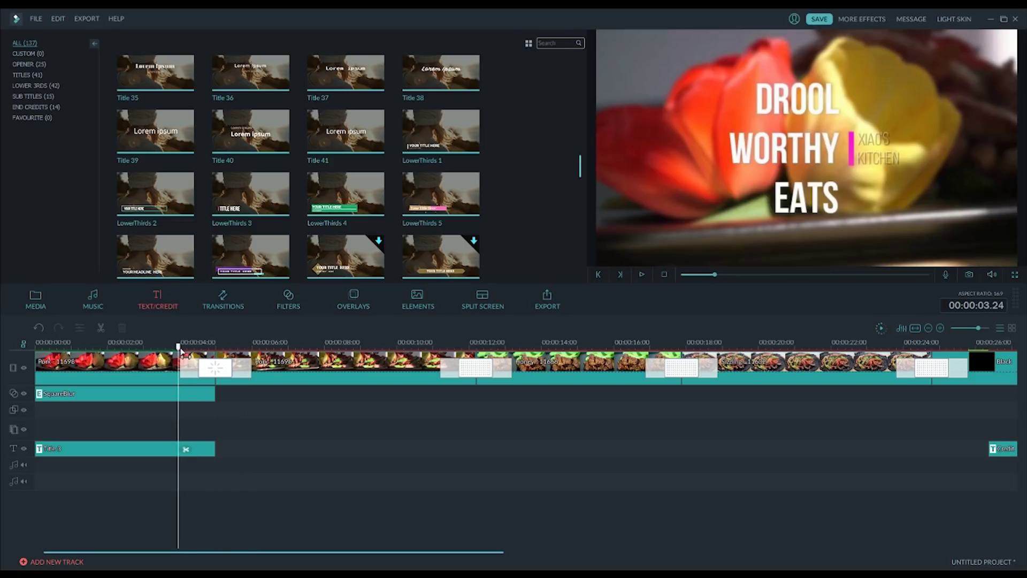
pyautogui.click(640, 274)
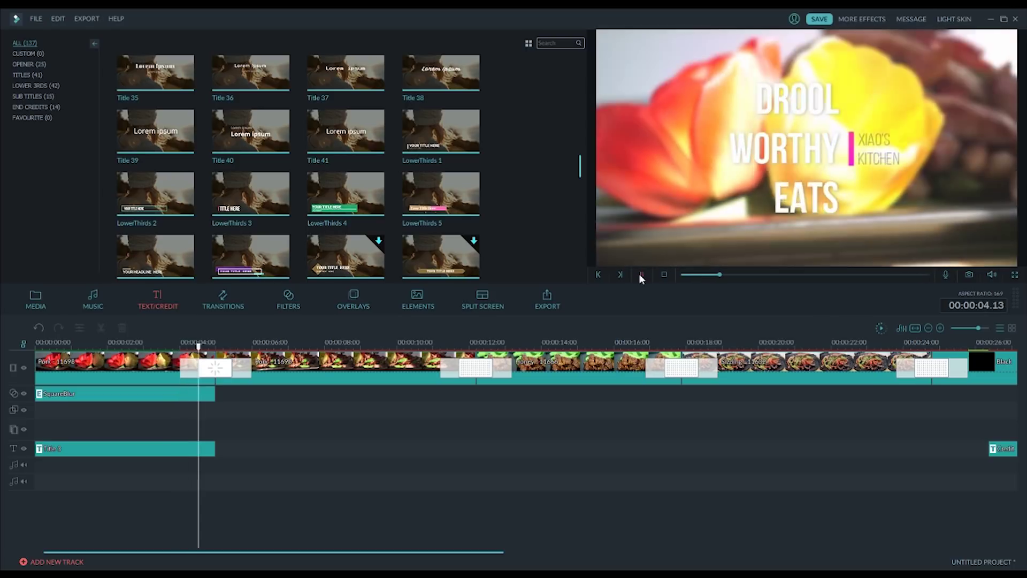
pyautogui.click(641, 275)
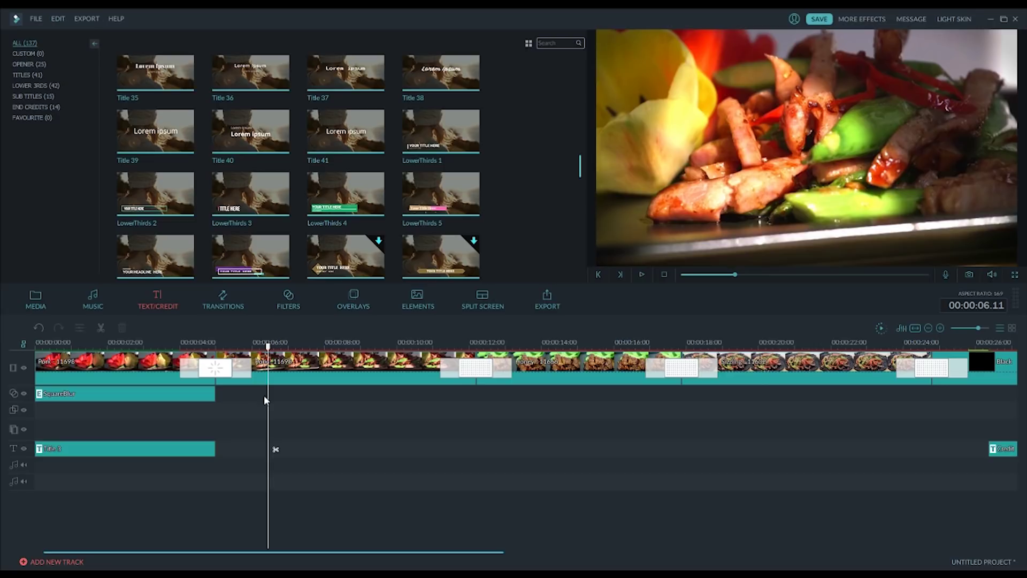
pyautogui.click(263, 208)
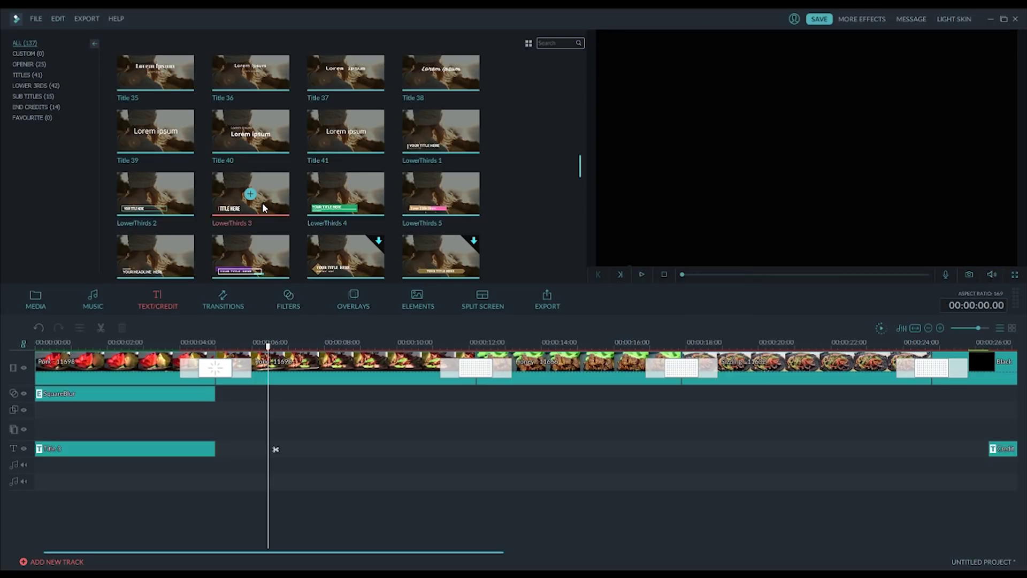
pyautogui.click(643, 273)
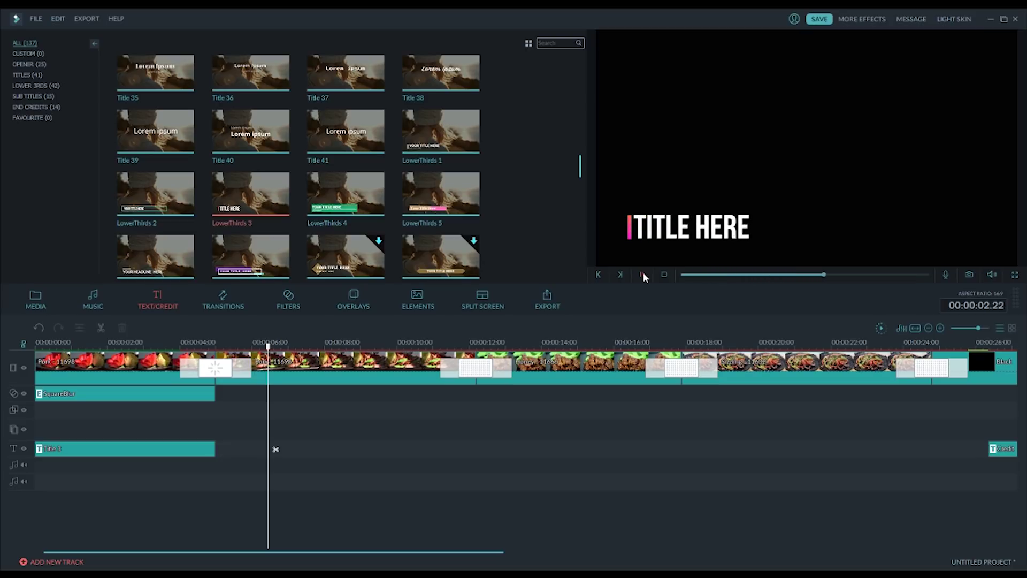
pyautogui.click(643, 274)
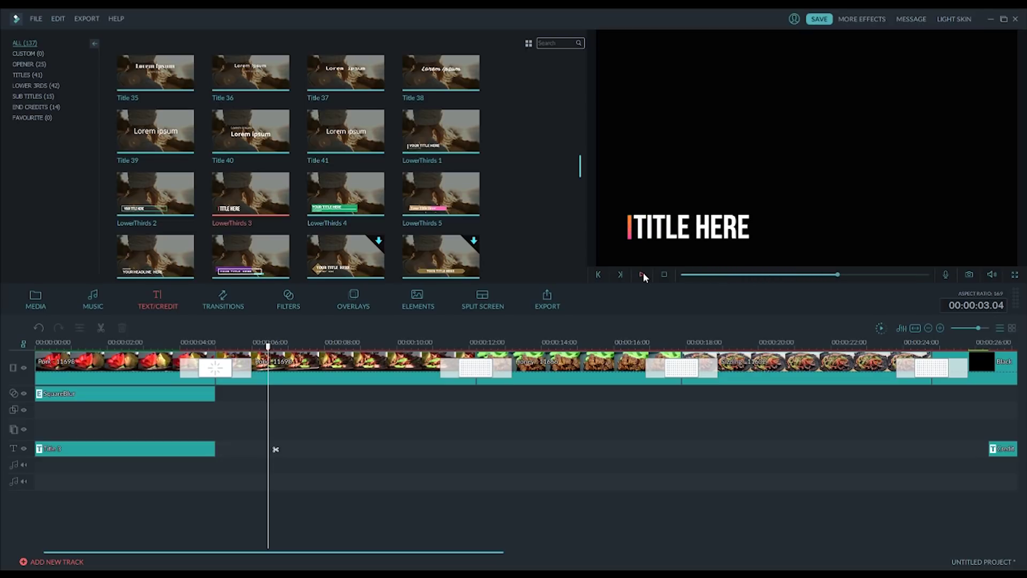
pyautogui.click(251, 201)
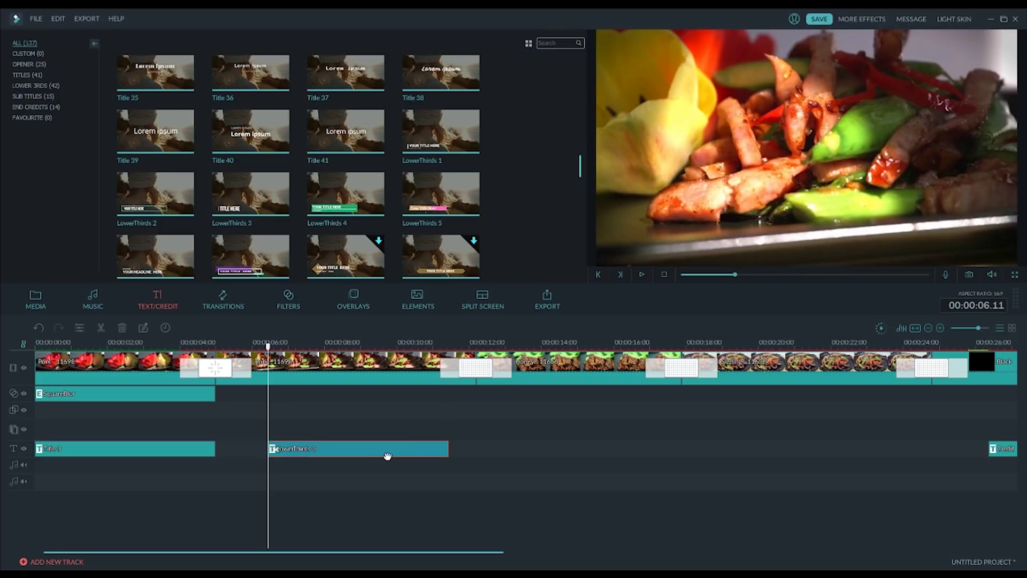
# Replace the lower third's TITLE HERE placeholder with 'pork stir fry'.
pyautogui.doubleClick(384, 449)
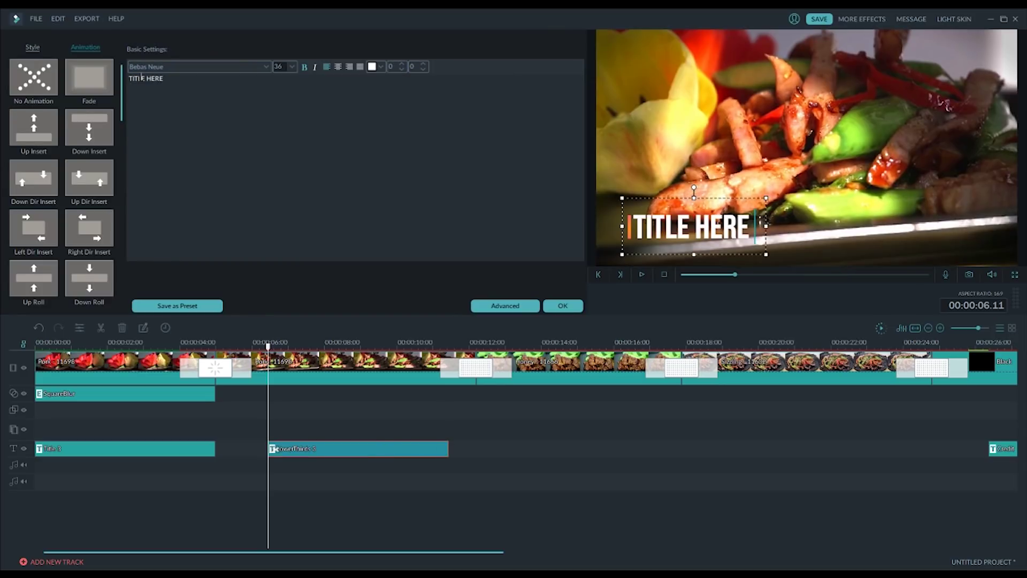
pyautogui.hotkey('ctrl', 'a')
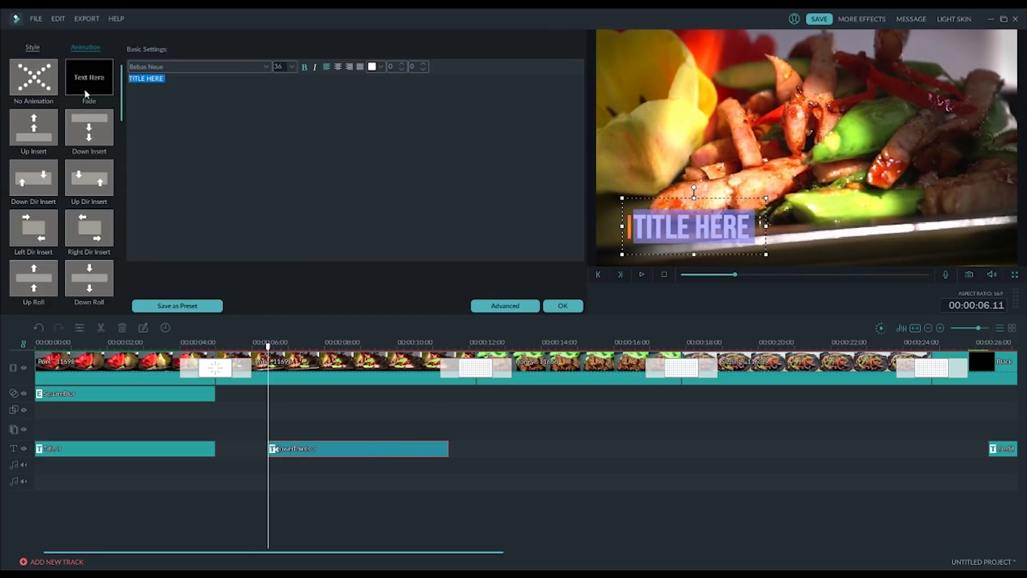
pyautogui.write('por')
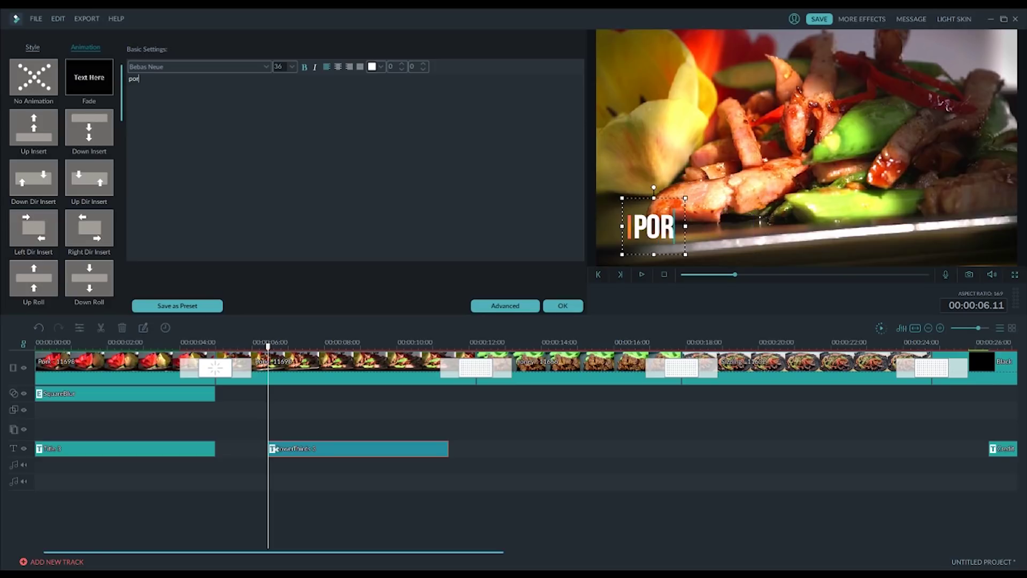
pyautogui.write('k stir fry')
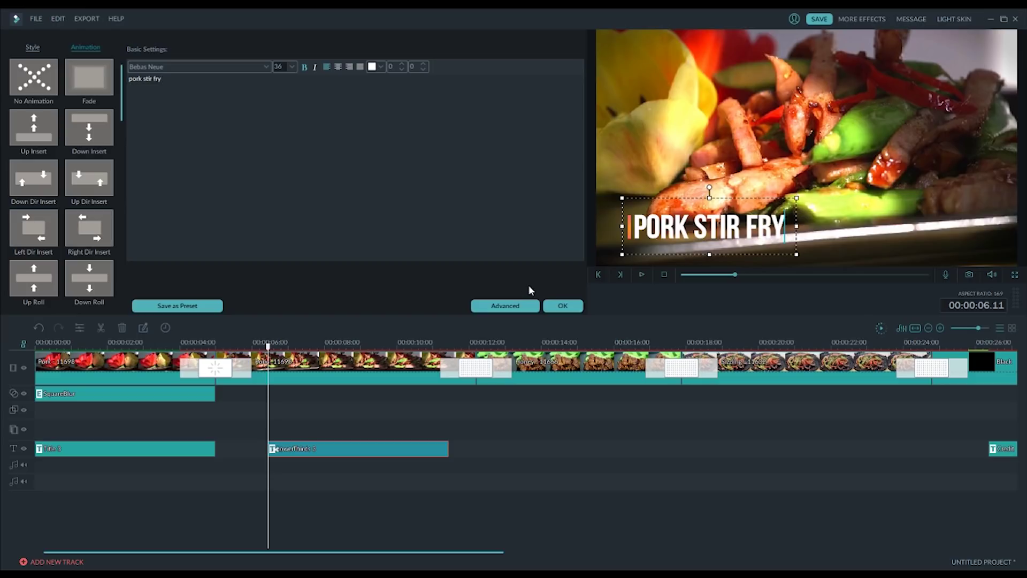
pyautogui.click(566, 308)
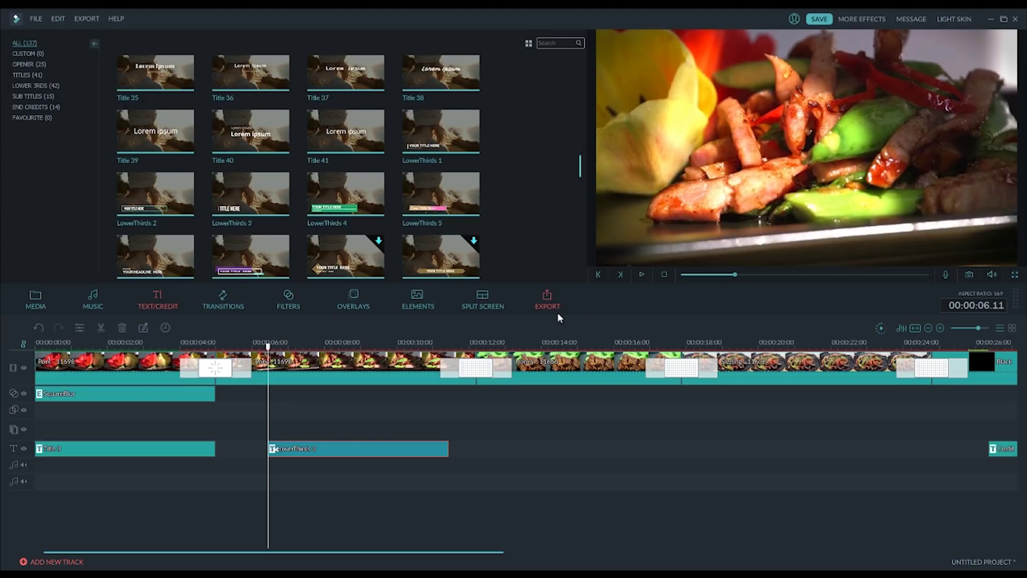
pyautogui.click(482, 343)
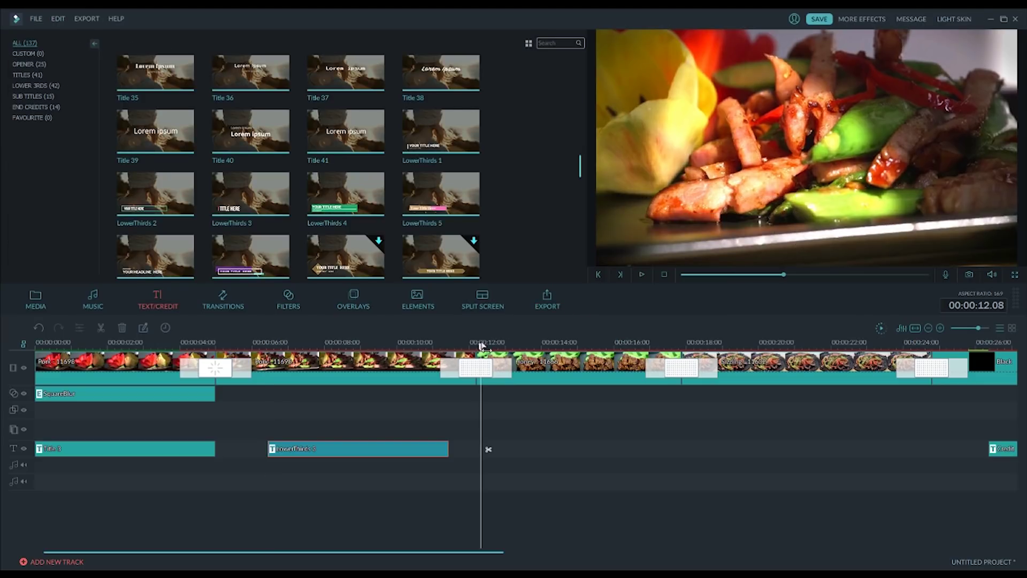
pyautogui.moveTo(483, 346); pyautogui.dragTo(478, 347)
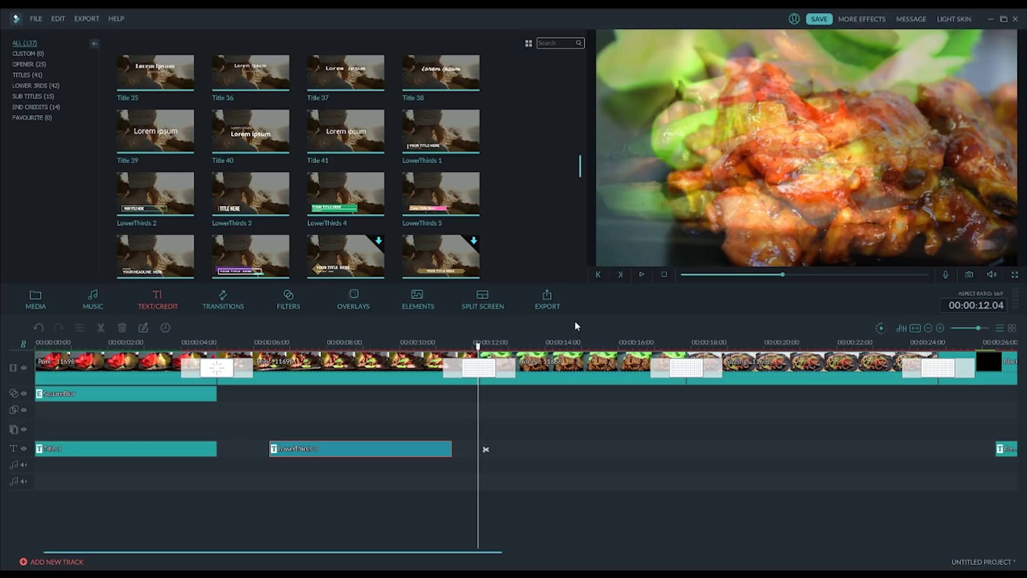
pyautogui.click(642, 273)
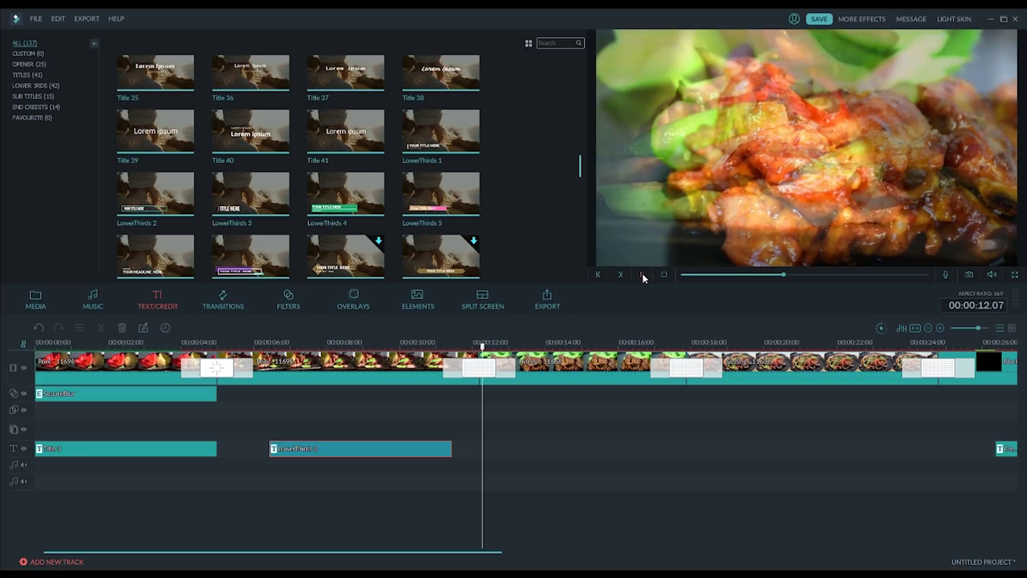
pyautogui.click(642, 274)
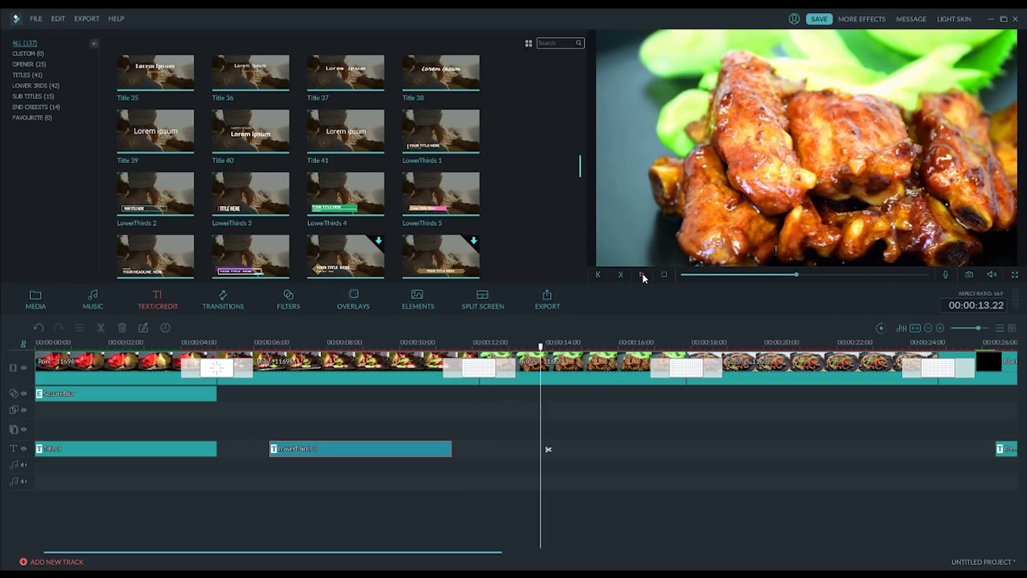
# Add a LowerThirds 3 title over the ribs shot reading 'honey glazed ribs'.
pyautogui.moveTo(255, 199)
pyautogui.moveTo(255, 199); pyautogui.dragTo(551, 449)
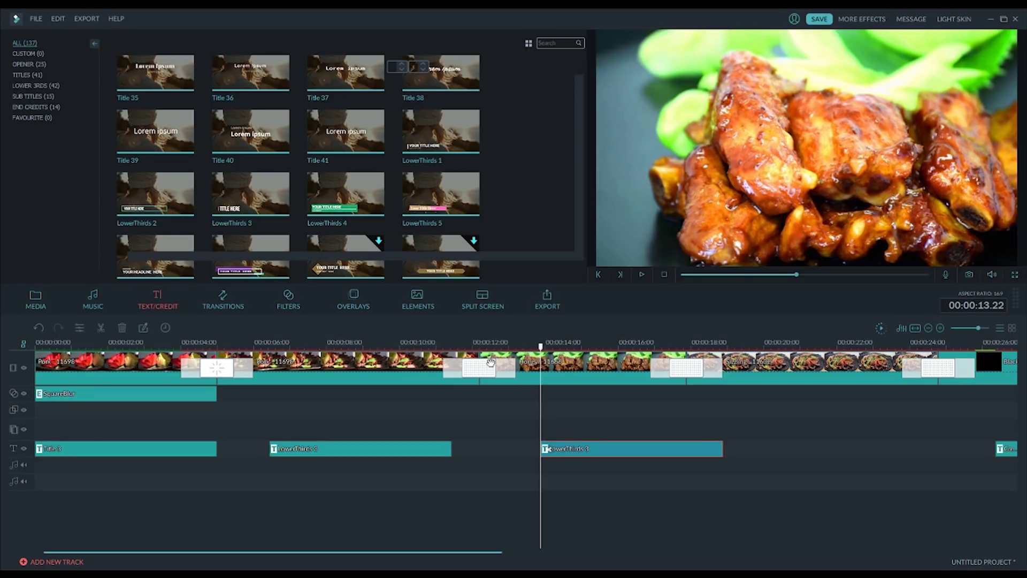
pyautogui.moveTo(178, 83); pyautogui.dragTo(108, 79)
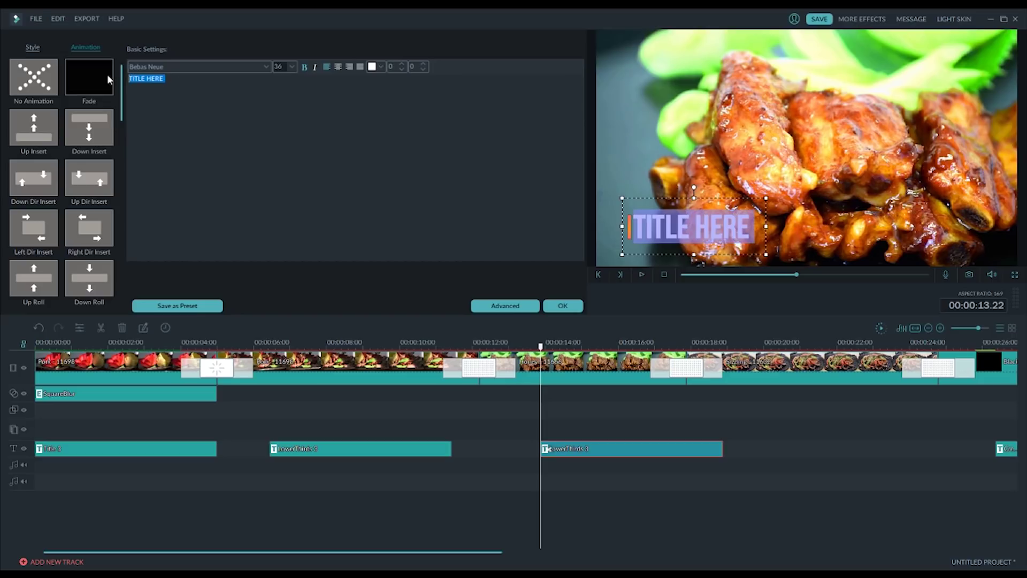
pyautogui.write('honey gla')
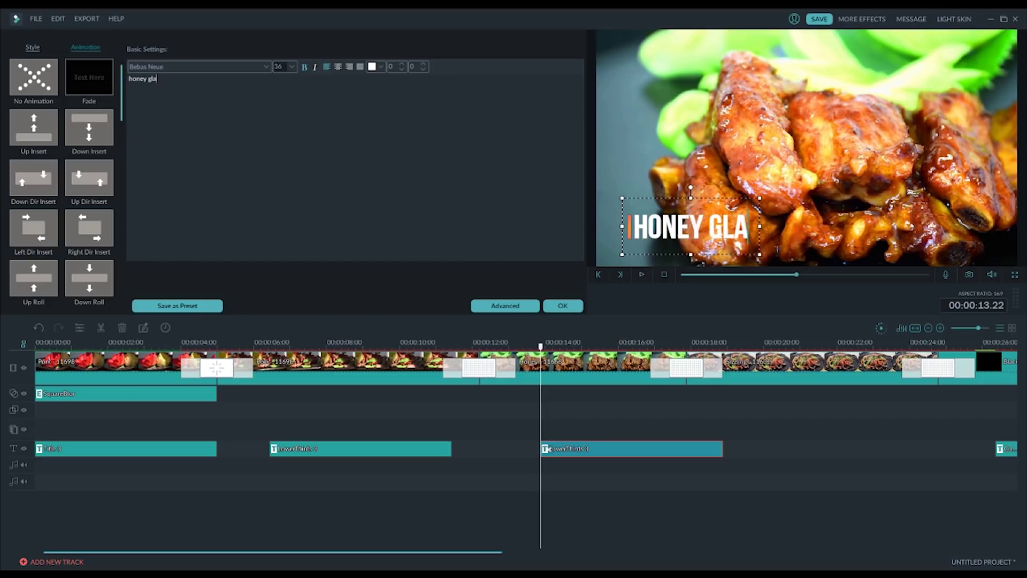
pyautogui.write('zed ')
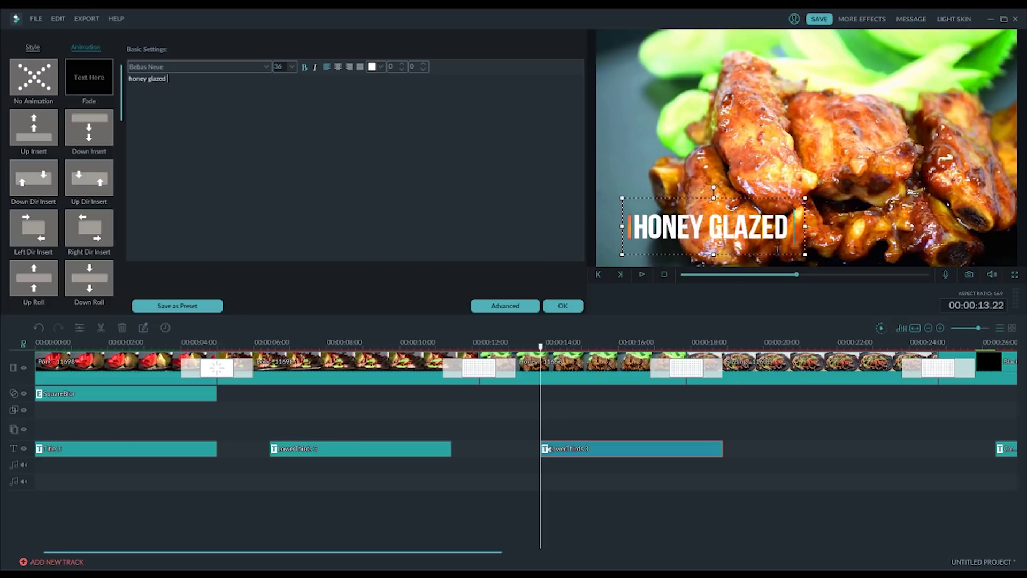
pyautogui.write('ribs')
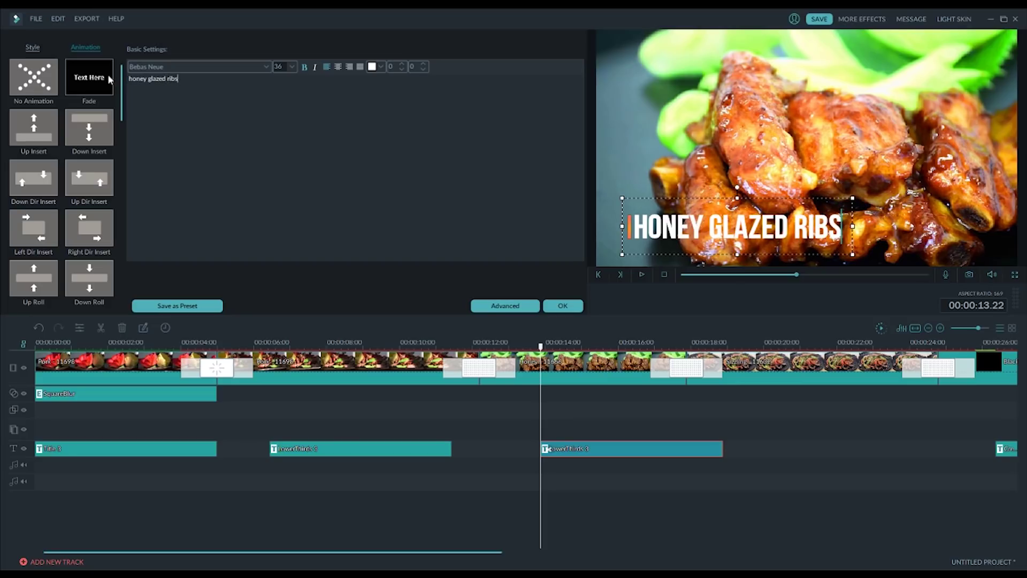
pyautogui.click(563, 305)
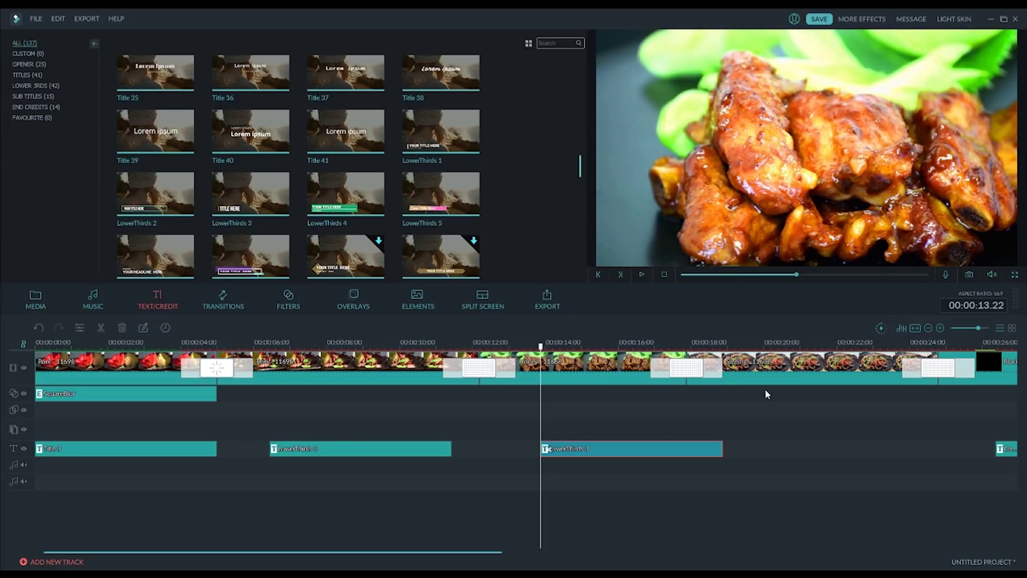
# Add a LowerThirds 3 title at 19 seconds over the fajitas shot reading 'steak fajitas'.
pyautogui.click(729, 345)
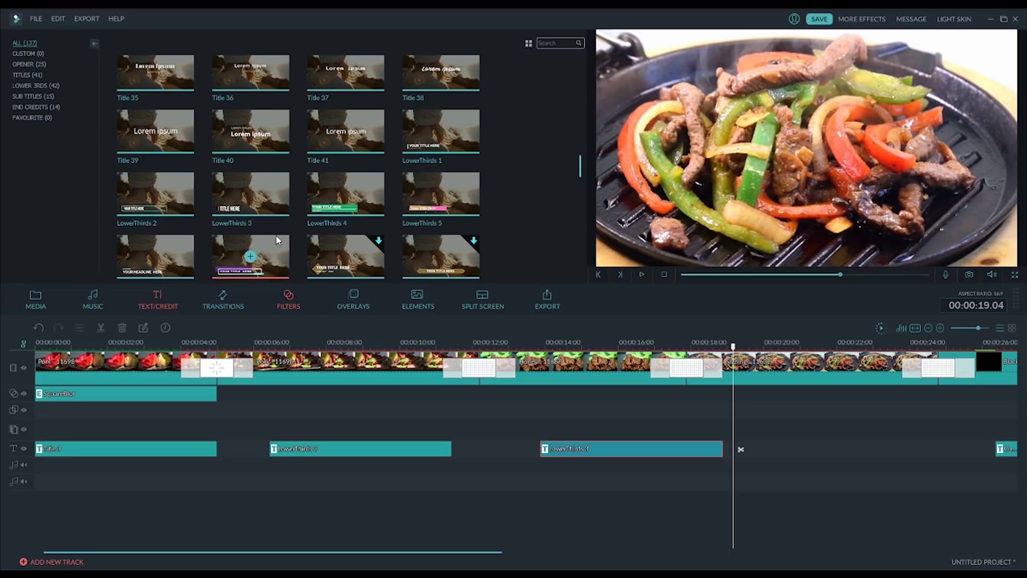
pyautogui.click(255, 196)
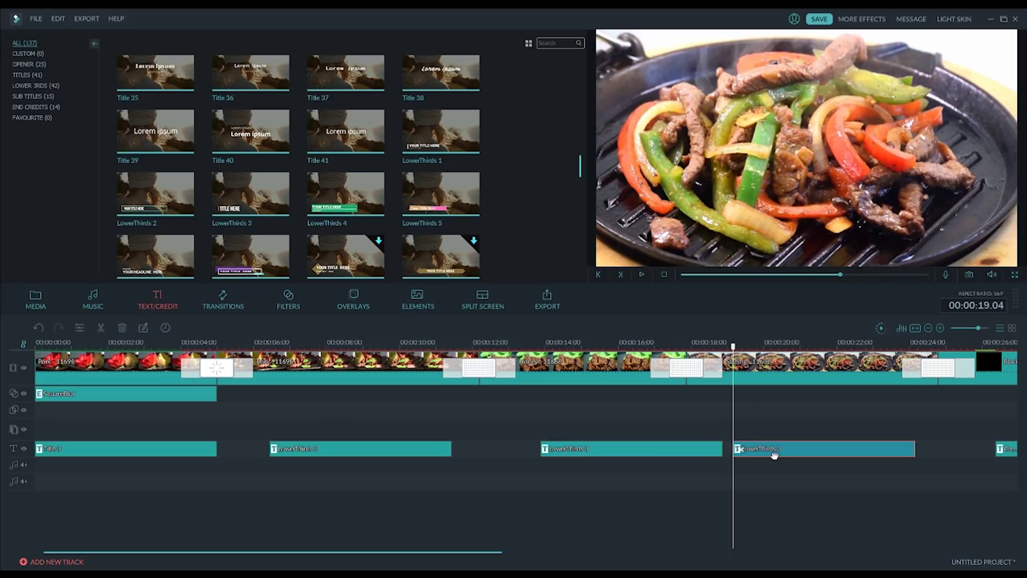
pyautogui.doubleClick(781, 448)
pyautogui.moveTo(166, 81); pyautogui.dragTo(128, 79)
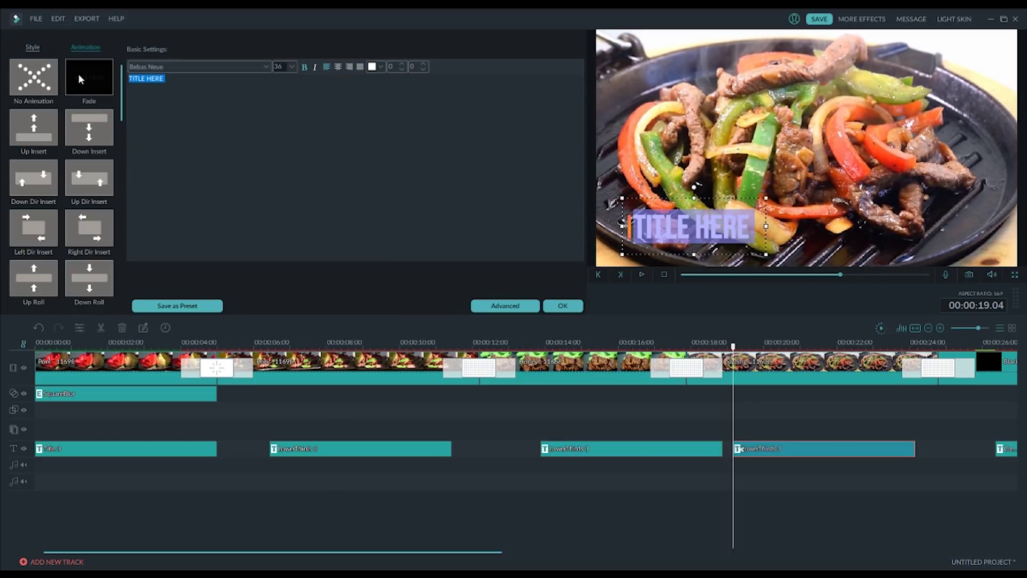
pyautogui.write('steak f')
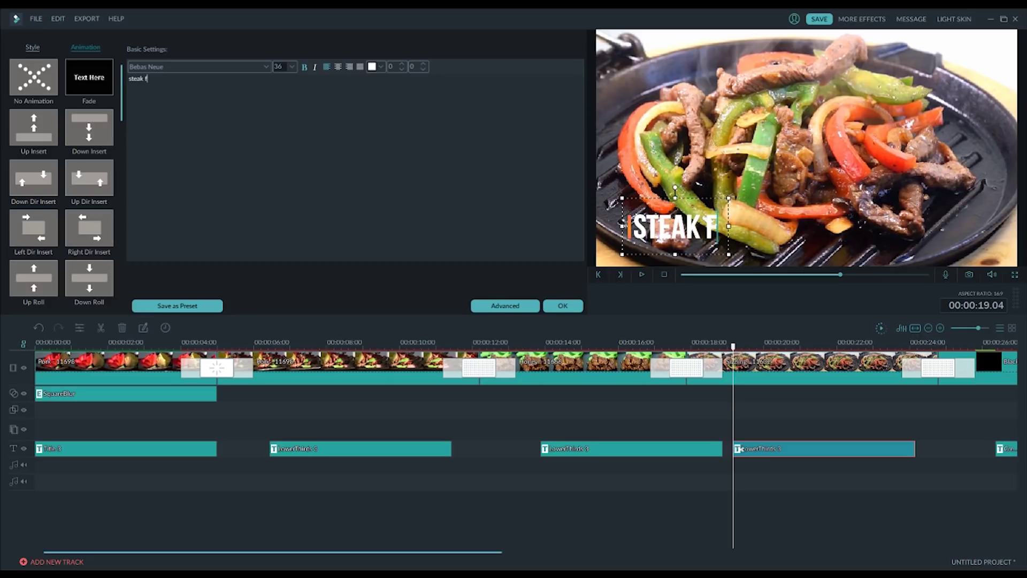
pyautogui.write('ajitas')
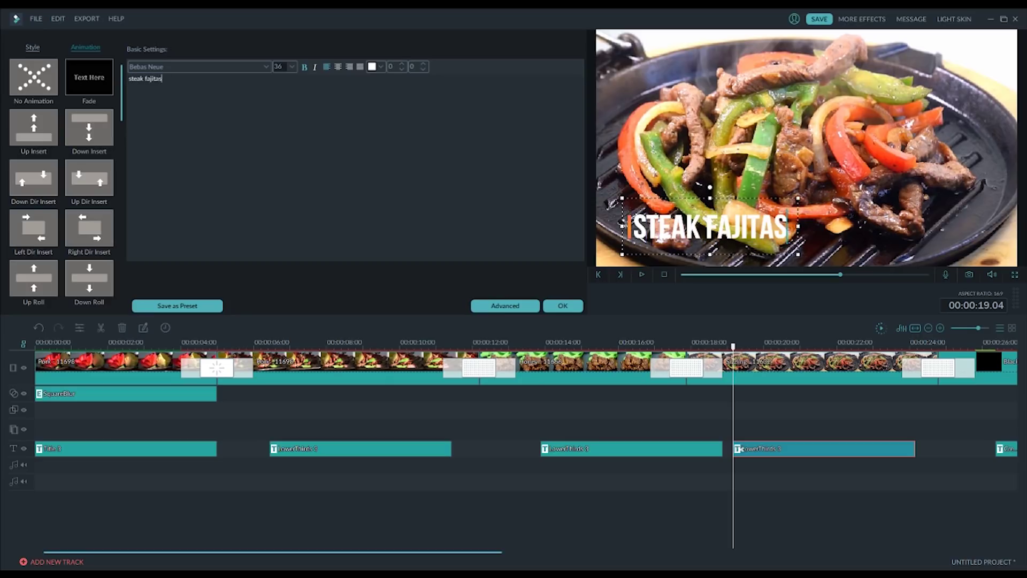
pyautogui.click(563, 305)
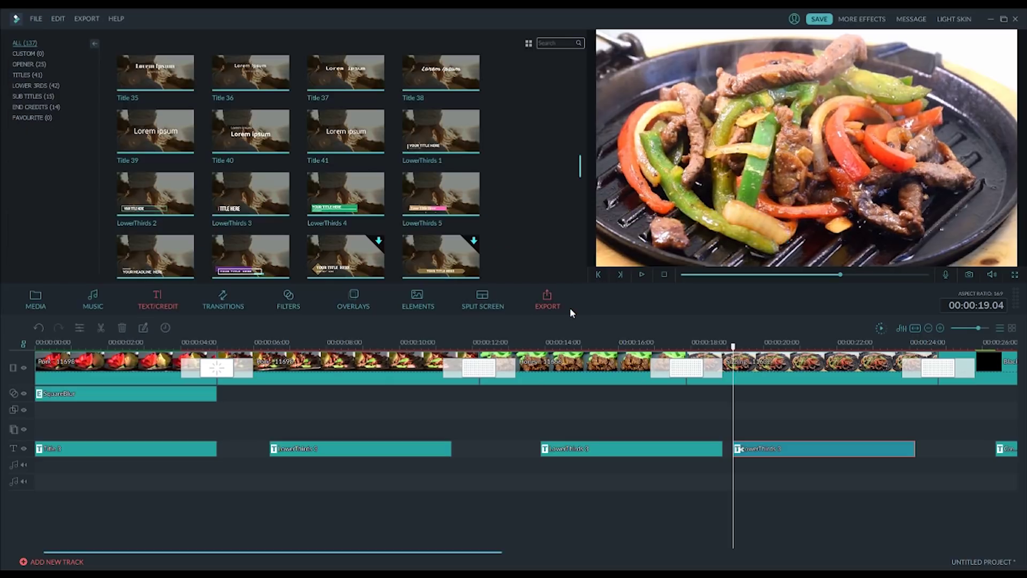
pyautogui.click(41, 345)
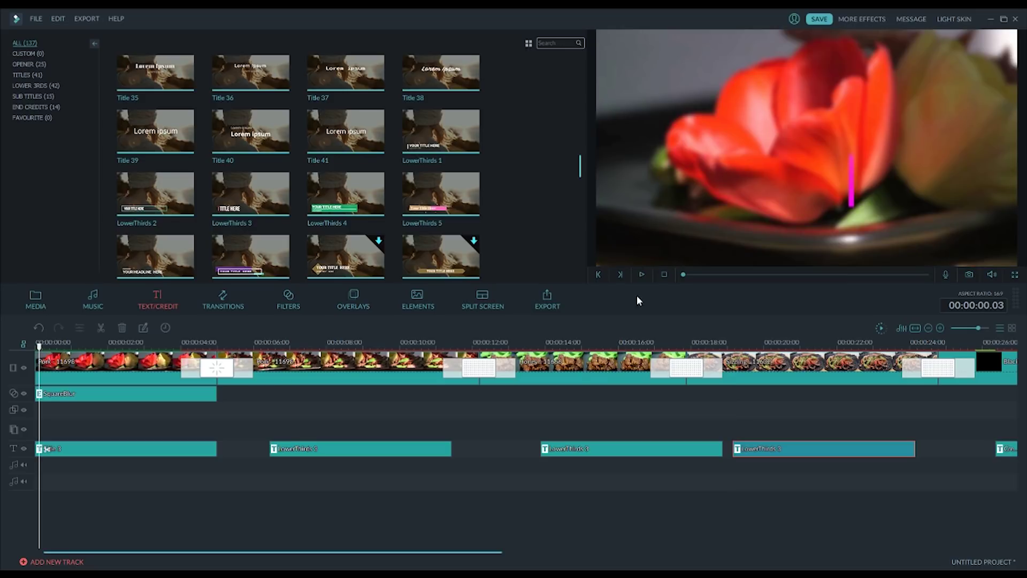
pyautogui.click(642, 275)
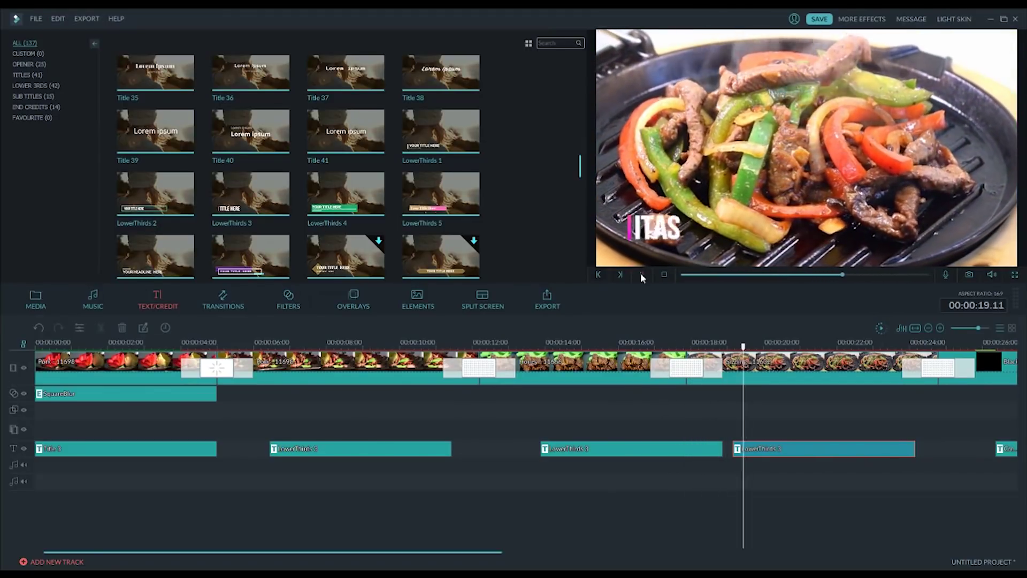
pyautogui.click(640, 273)
# Shorten the HONEY GLAZED RIBS title clip and play it back from its start.
pyautogui.click(721, 449)
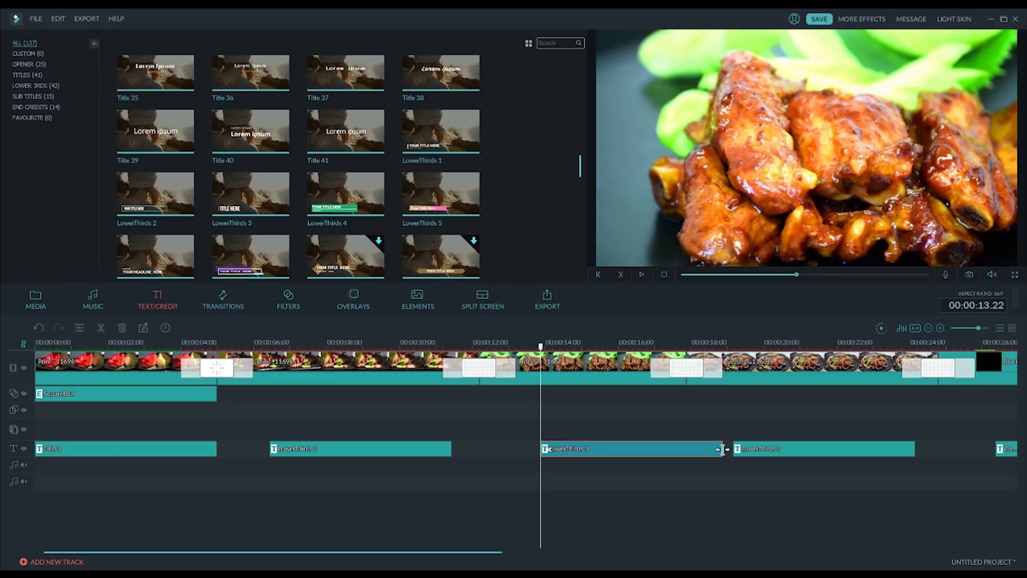
pyautogui.moveTo(722, 449); pyautogui.dragTo(686, 454)
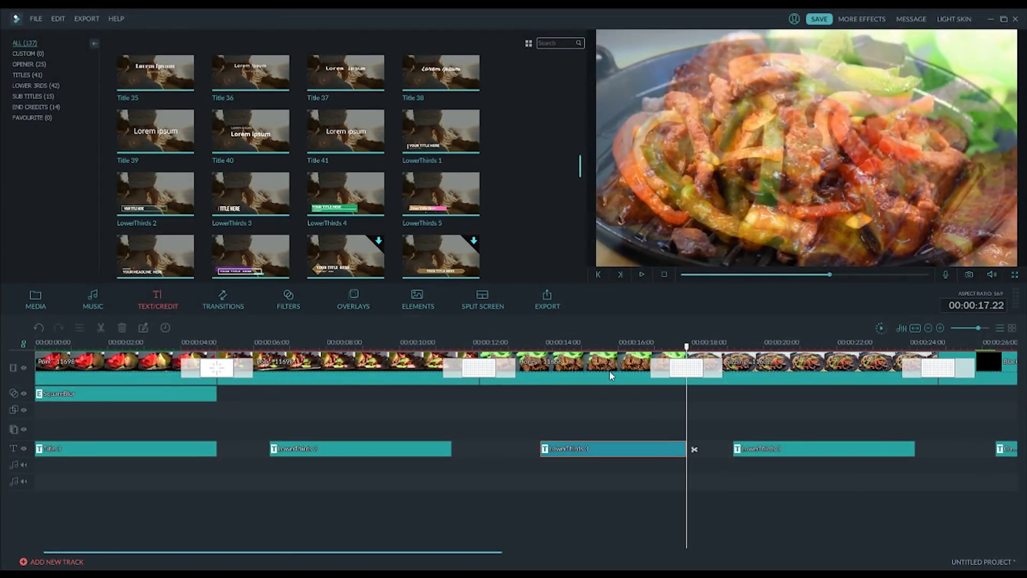
pyautogui.click(568, 343)
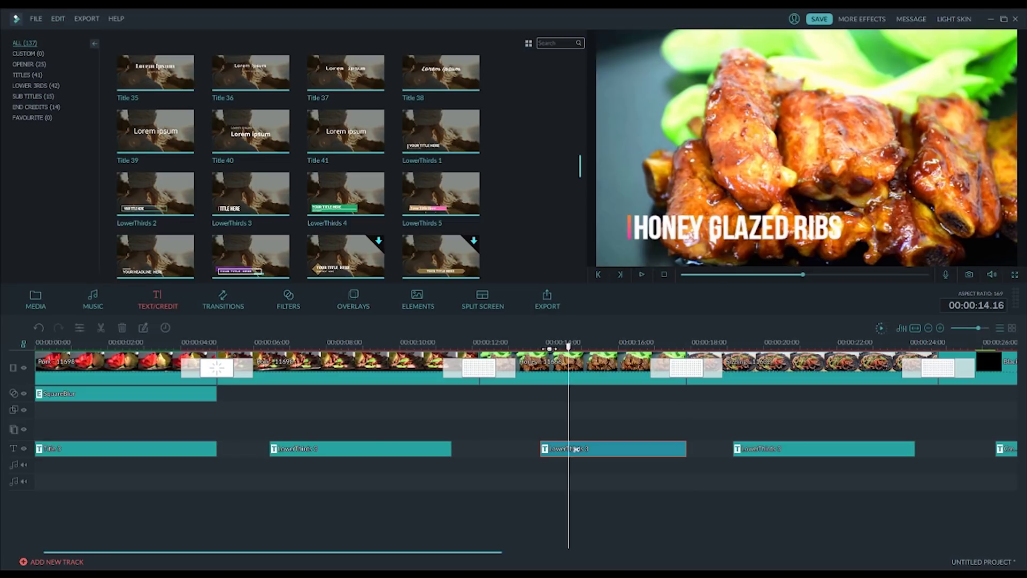
pyautogui.click(538, 345)
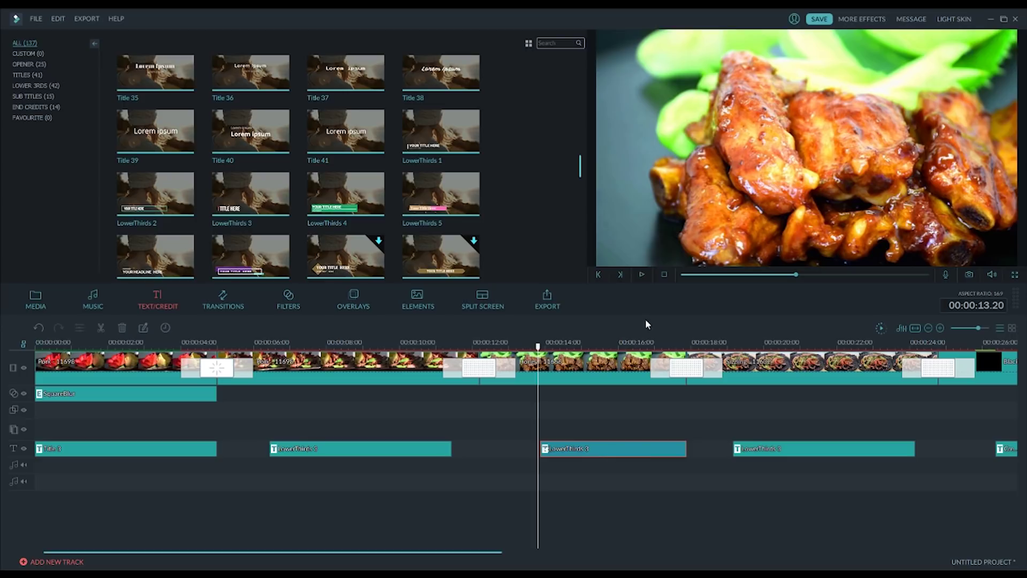
pyautogui.click(642, 274)
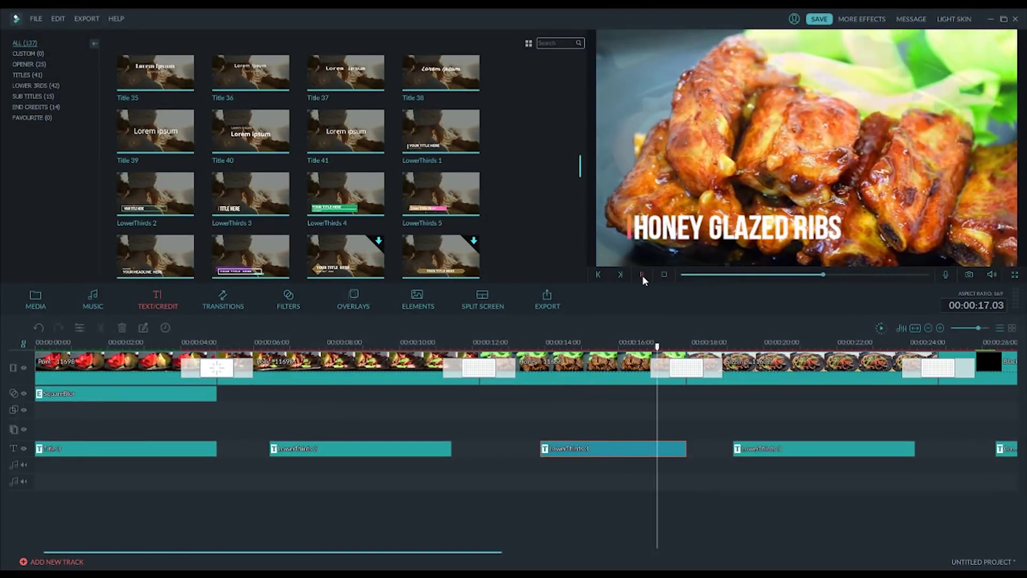
pyautogui.click(643, 274)
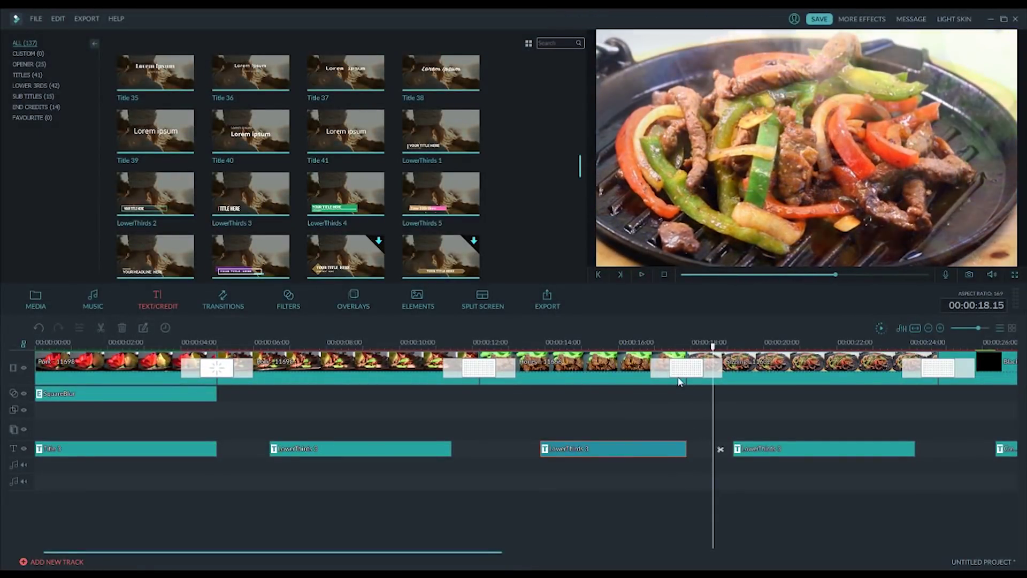
# Trim the ribs title further, slide it earlier on the track, and replay it from 10.21.
pyautogui.moveTo(684, 449); pyautogui.dragTo(660, 449)
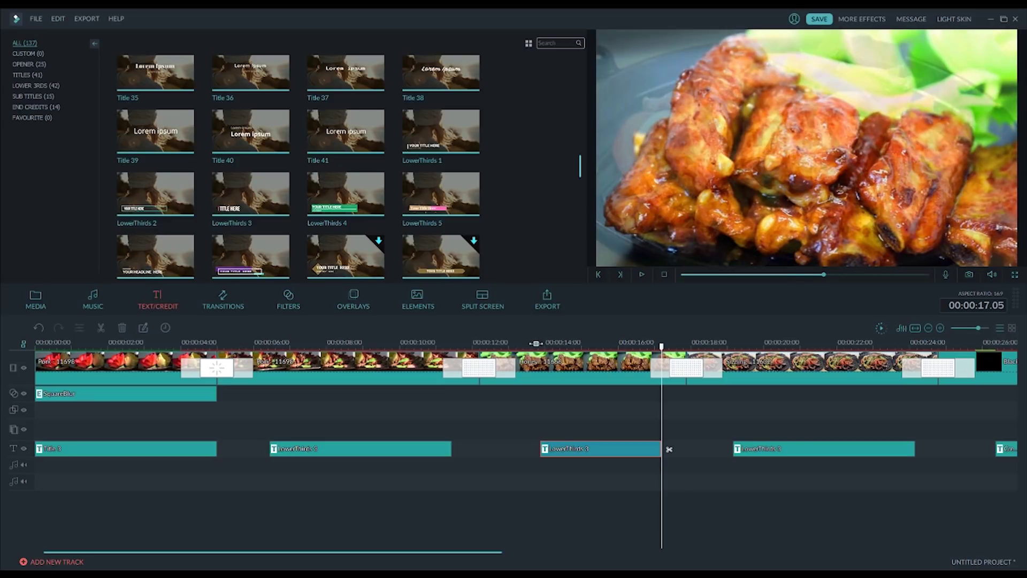
pyautogui.click(535, 343)
pyautogui.click(641, 275)
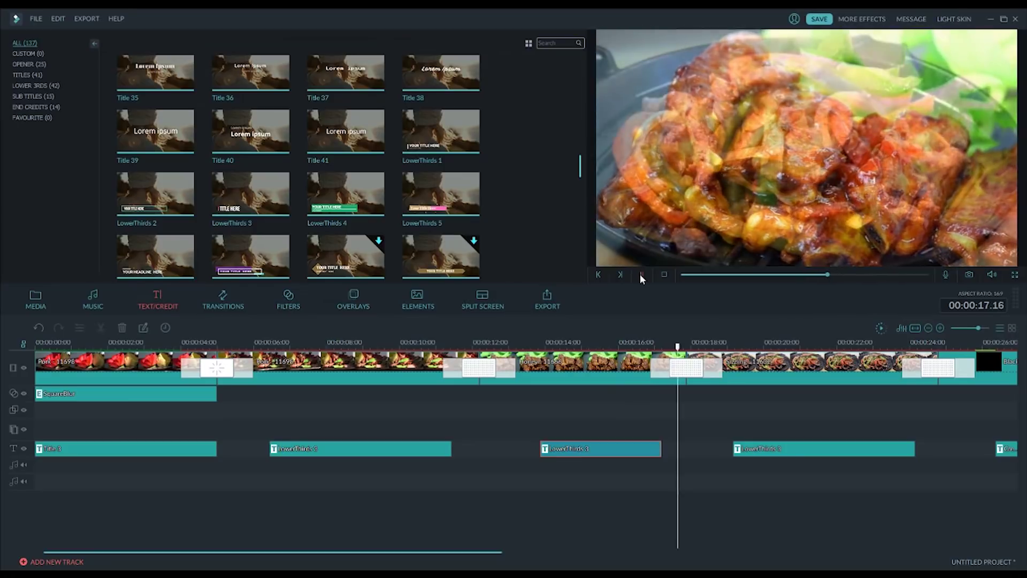
pyautogui.click(640, 274)
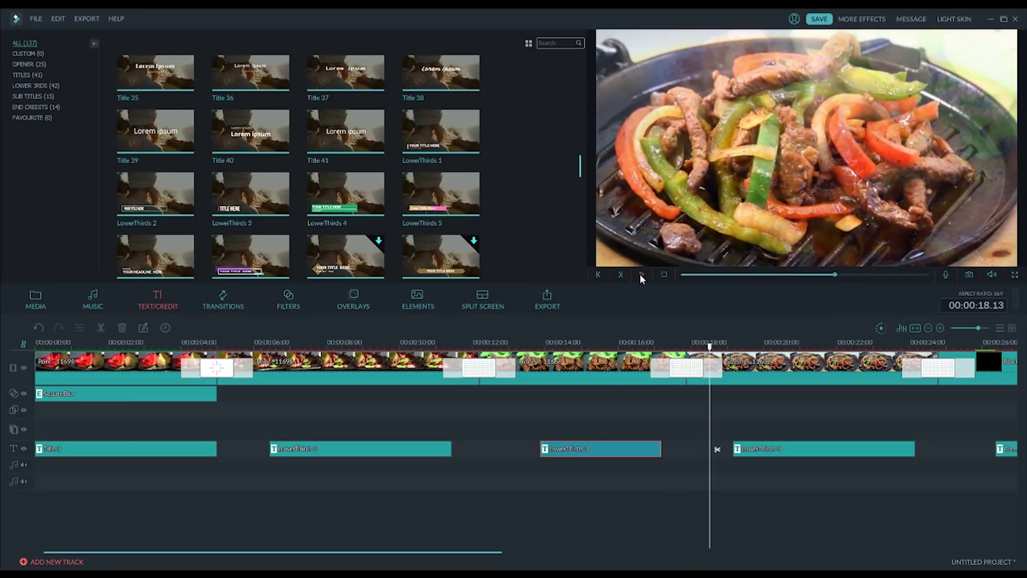
pyautogui.moveTo(605, 448); pyautogui.dragTo(584, 454)
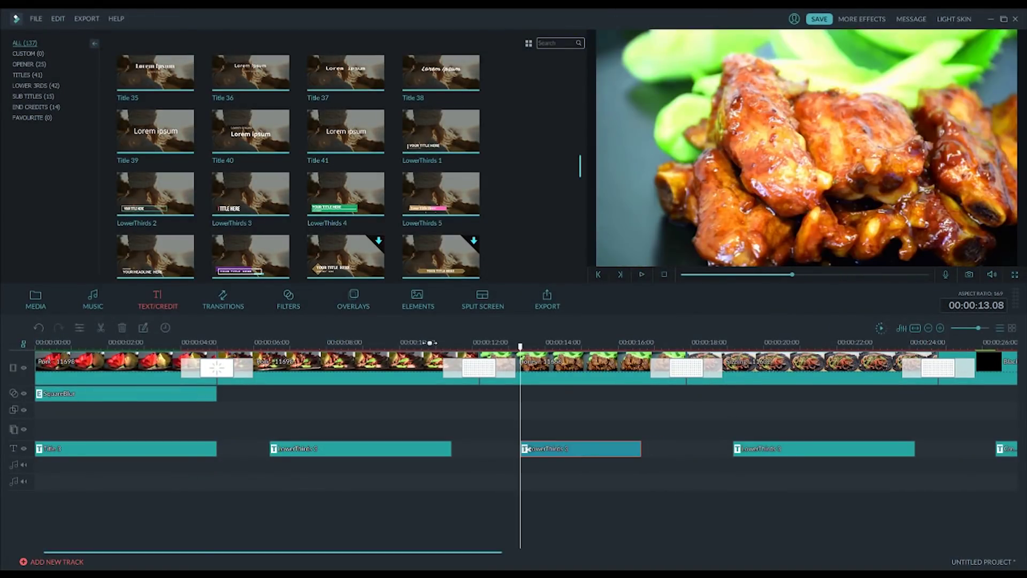
pyautogui.click(429, 344)
pyautogui.click(642, 274)
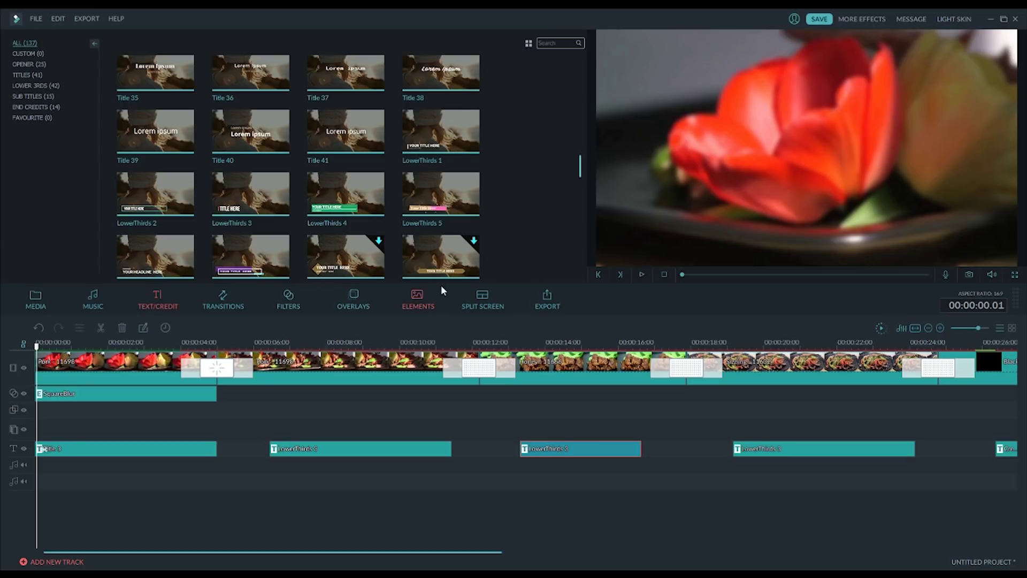
pyautogui.click(358, 301)
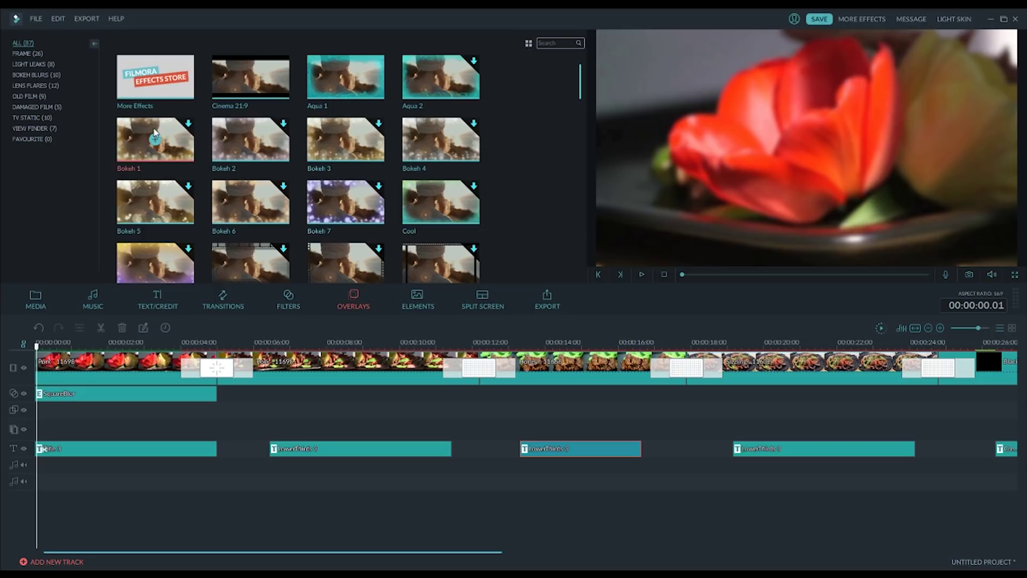
# Preview the Aqua 1 and Cinema 21:9 overlays in the player.
pyautogui.scroll(-2, 569, 247)
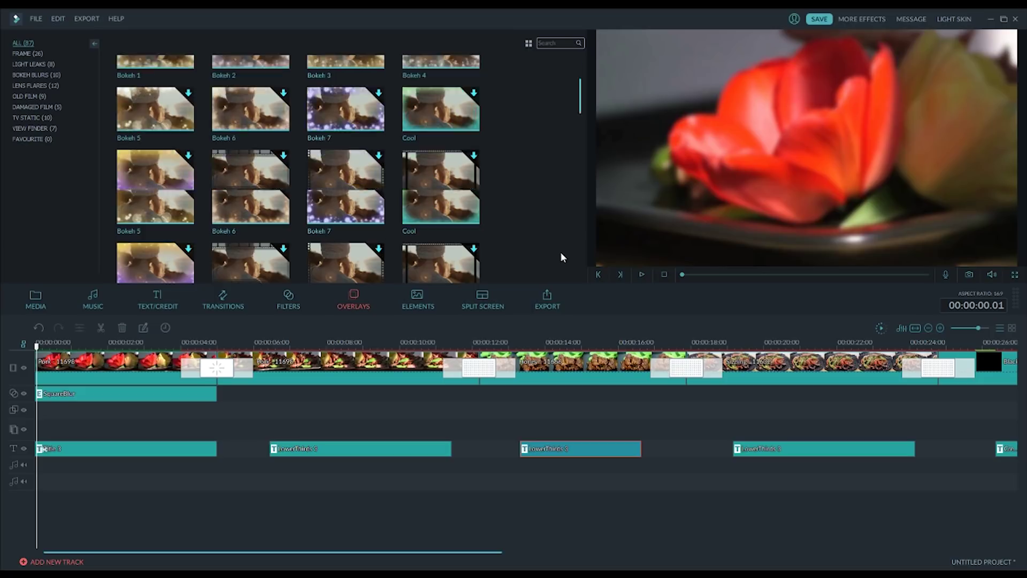
pyautogui.scroll(2, 560, 251)
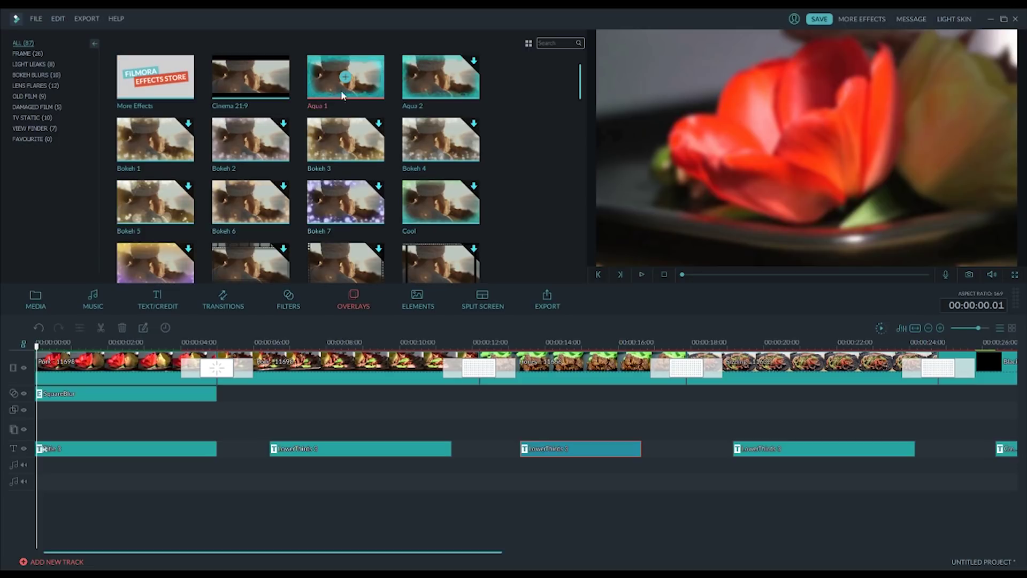
pyautogui.click(373, 95)
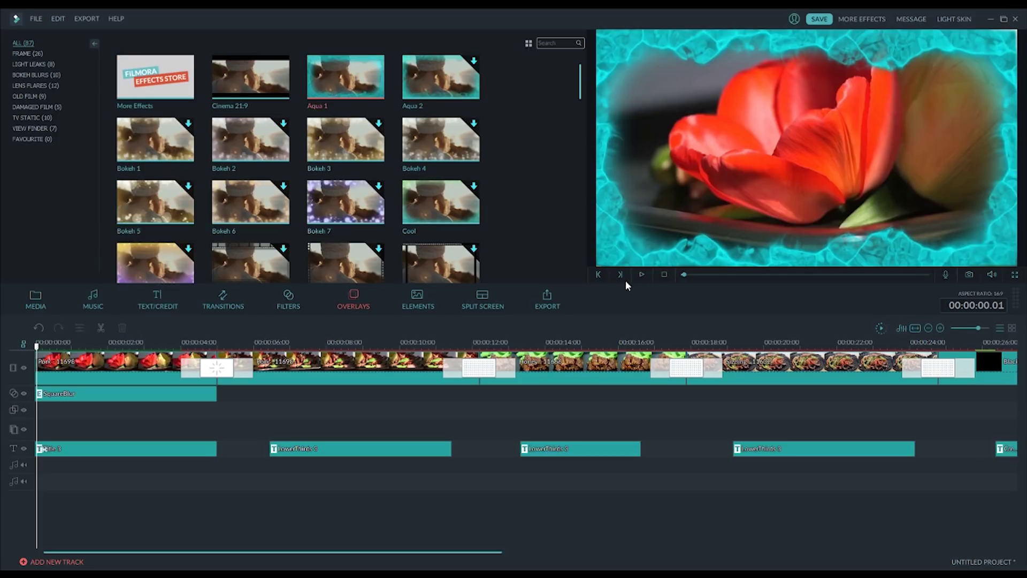
pyautogui.click(641, 275)
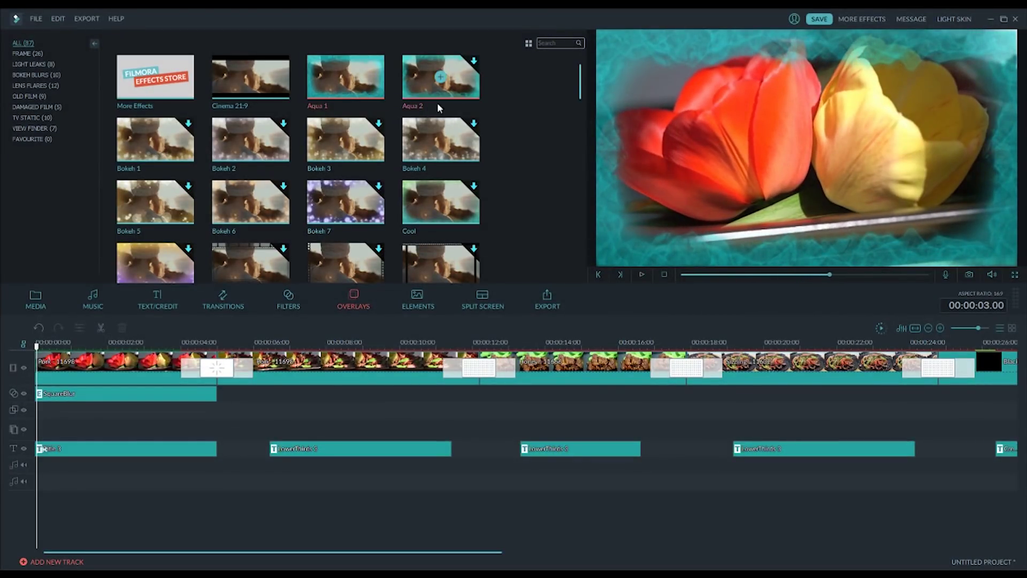
pyautogui.click(270, 83)
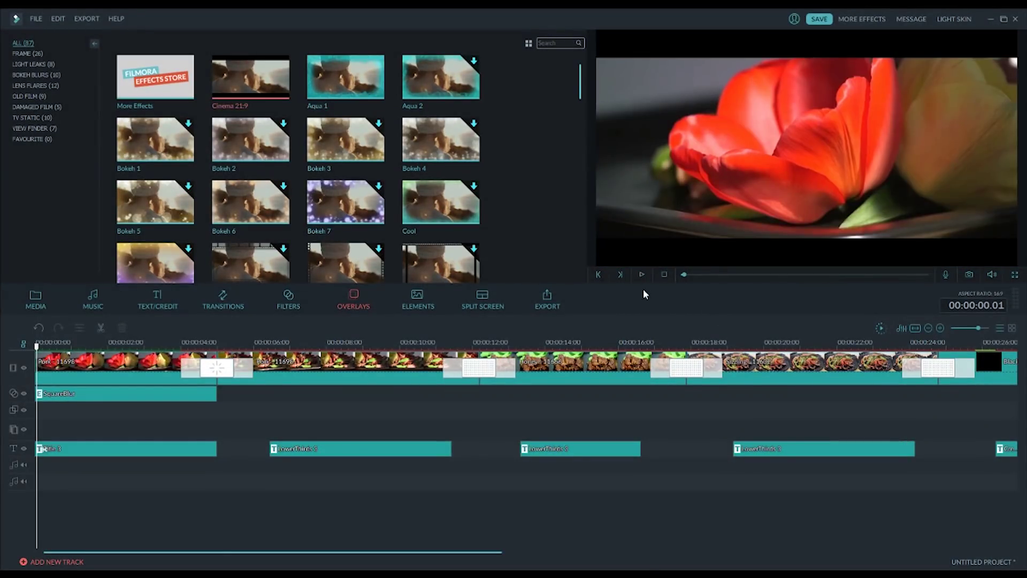
pyautogui.click(644, 274)
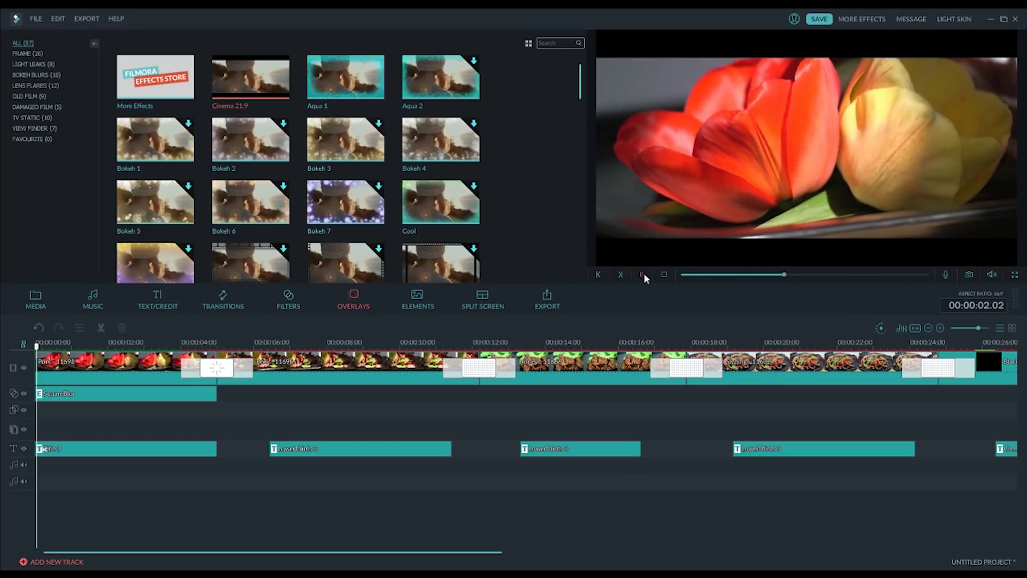
pyautogui.click(643, 274)
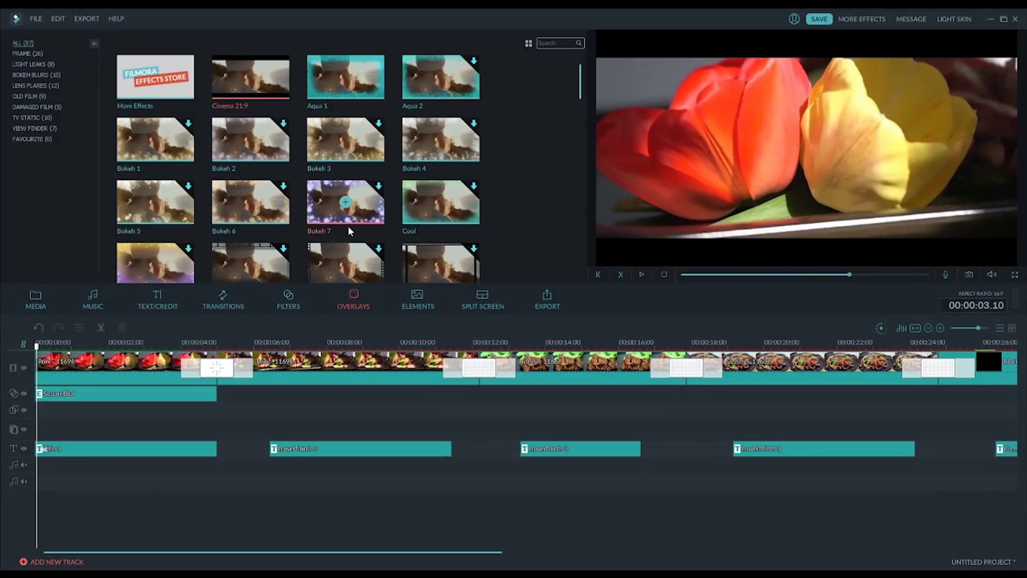
# Scroll down to the Light Leak presets and download Light Leak 7.
pyautogui.scroll(-10, 510, 208)
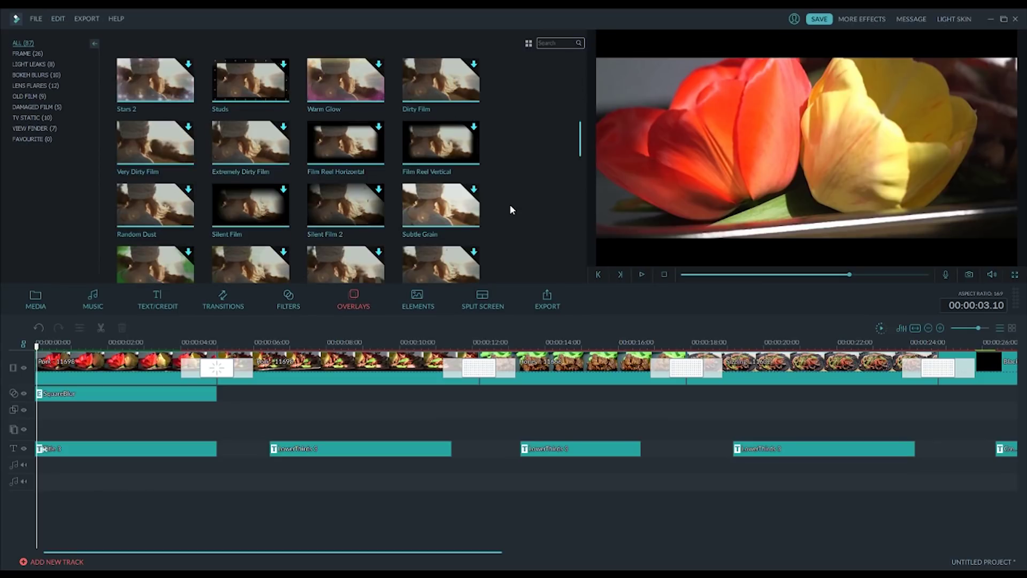
pyautogui.scroll(-10, 511, 208)
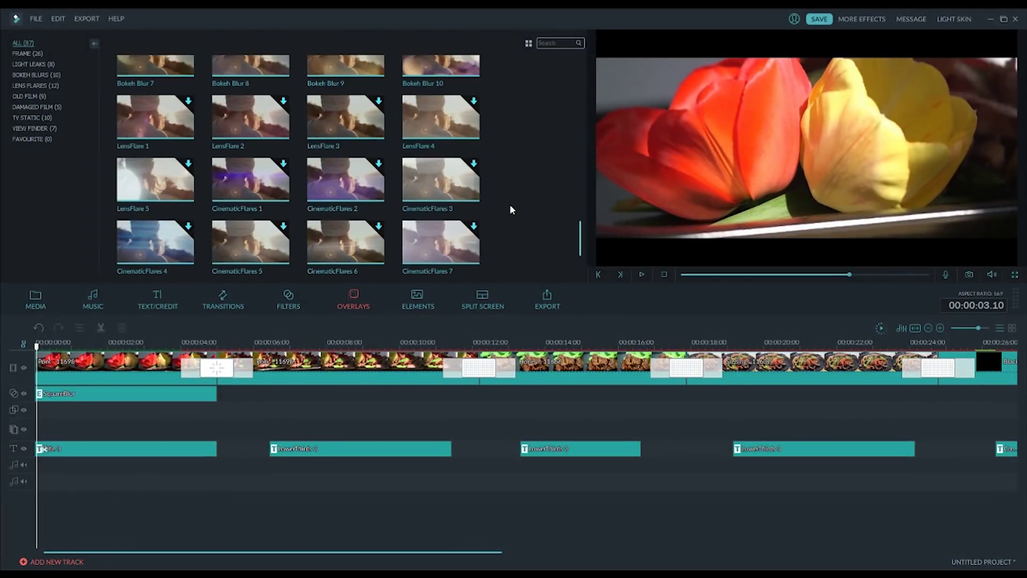
pyautogui.scroll(-3, 509, 204)
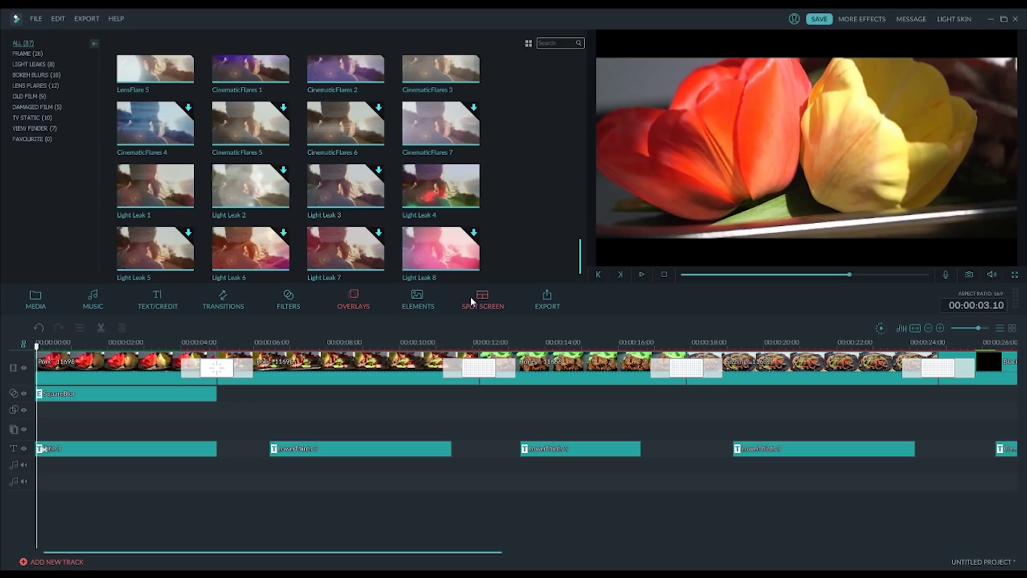
pyautogui.click(364, 255)
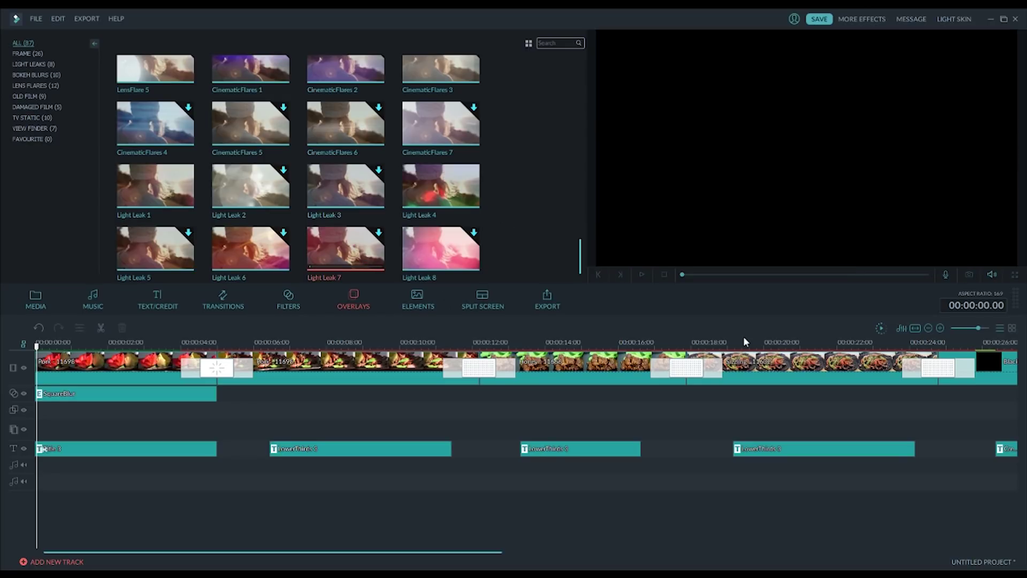
# Preview Light Leak 4, then Light Leak 1, over the tulip clip.
pyautogui.click(476, 202)
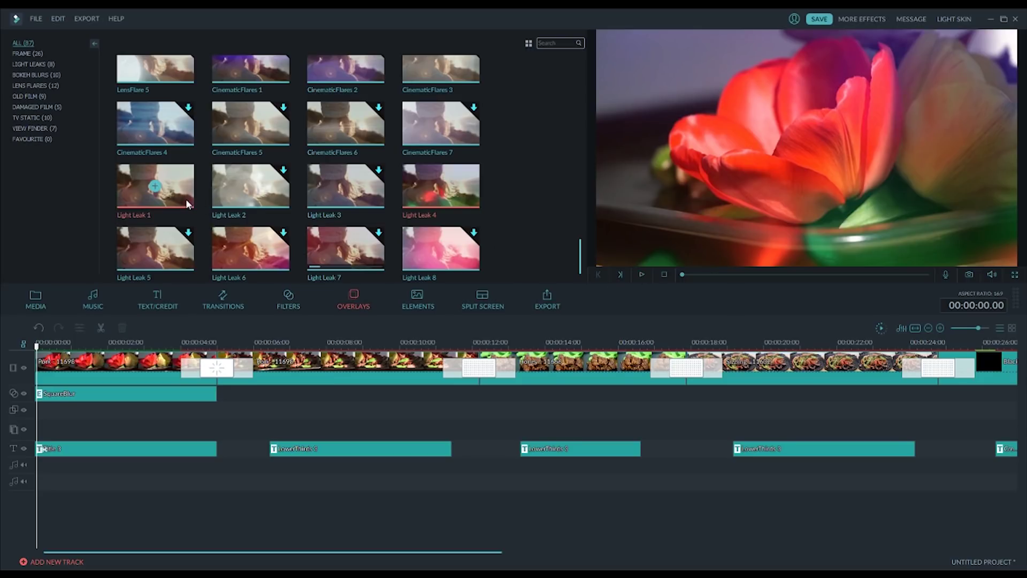
pyautogui.click(154, 185)
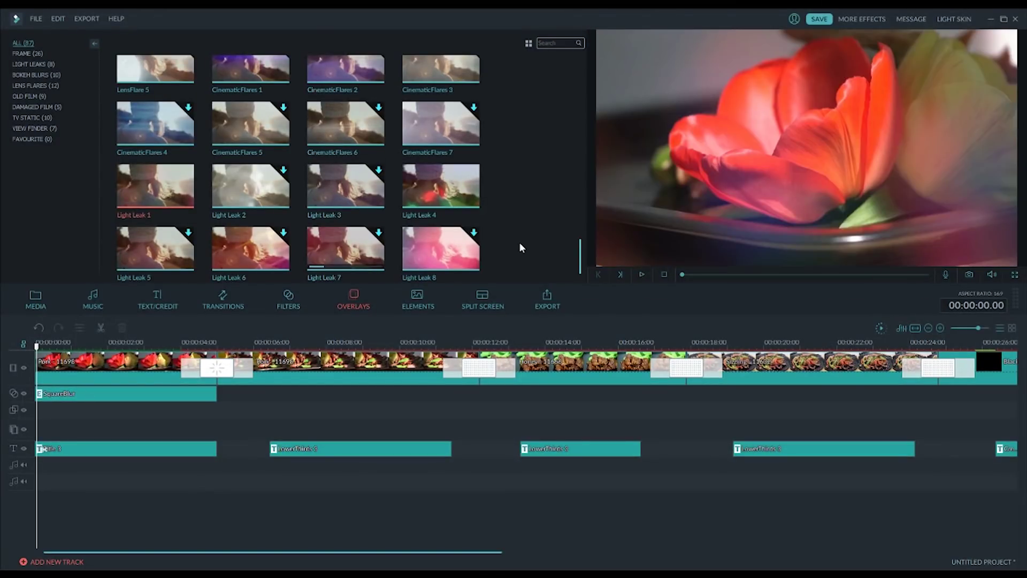
pyautogui.scroll(5, 519, 242)
pyautogui.scroll(5, 519, 242)
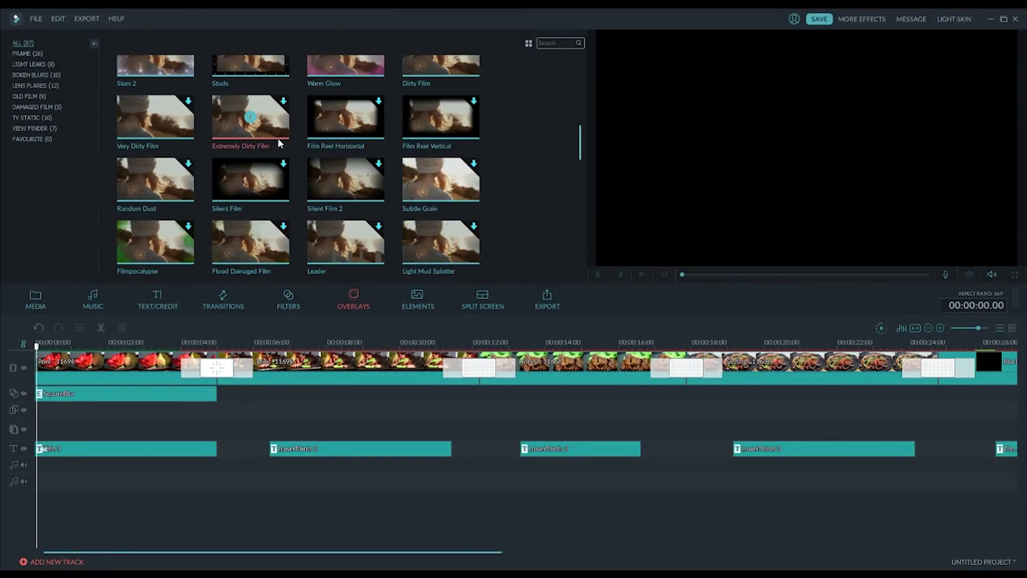
pyautogui.scroll(-3, 508, 243)
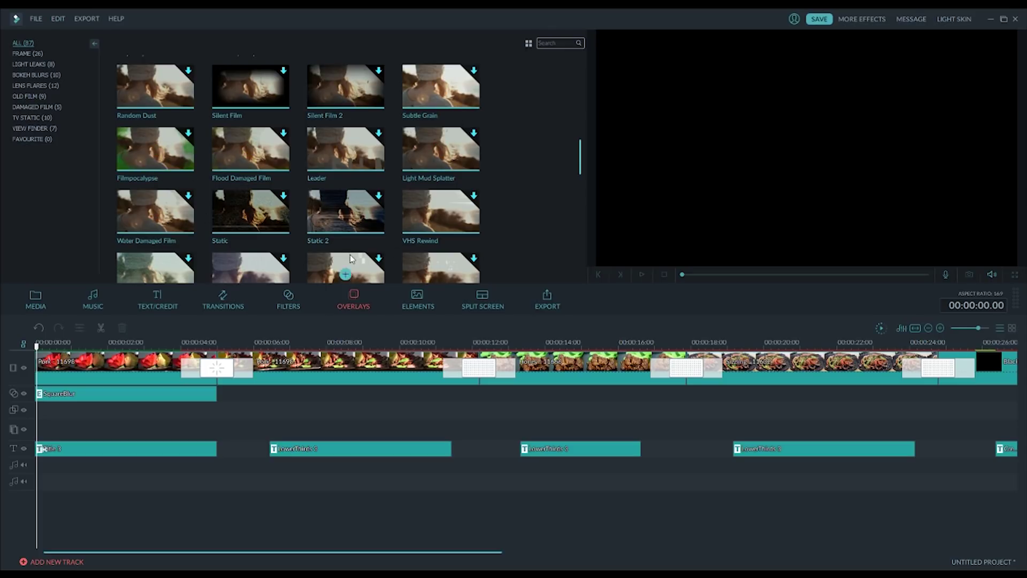
pyautogui.scroll(-3, 514, 231)
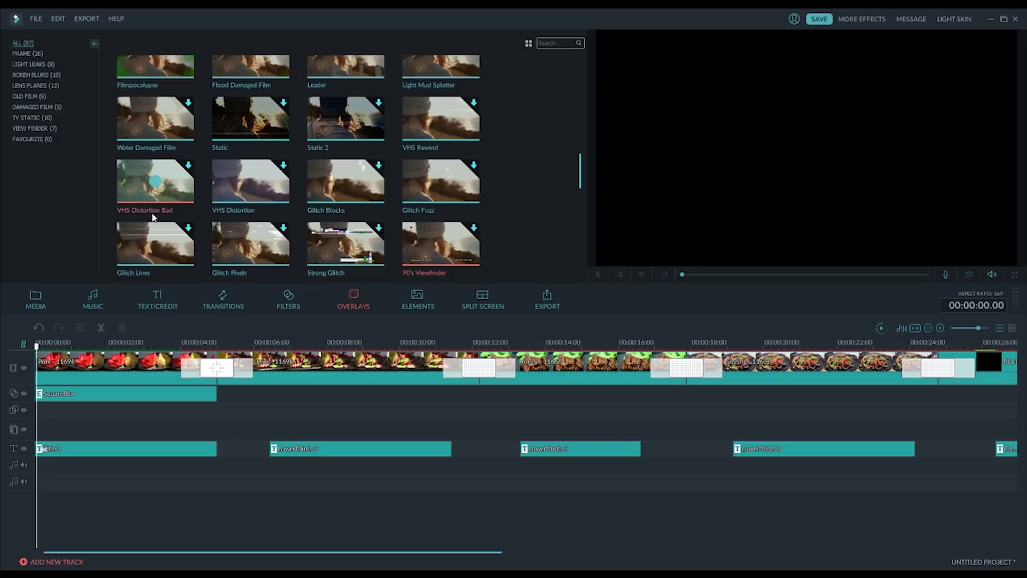
pyautogui.scroll(-3, 530, 192)
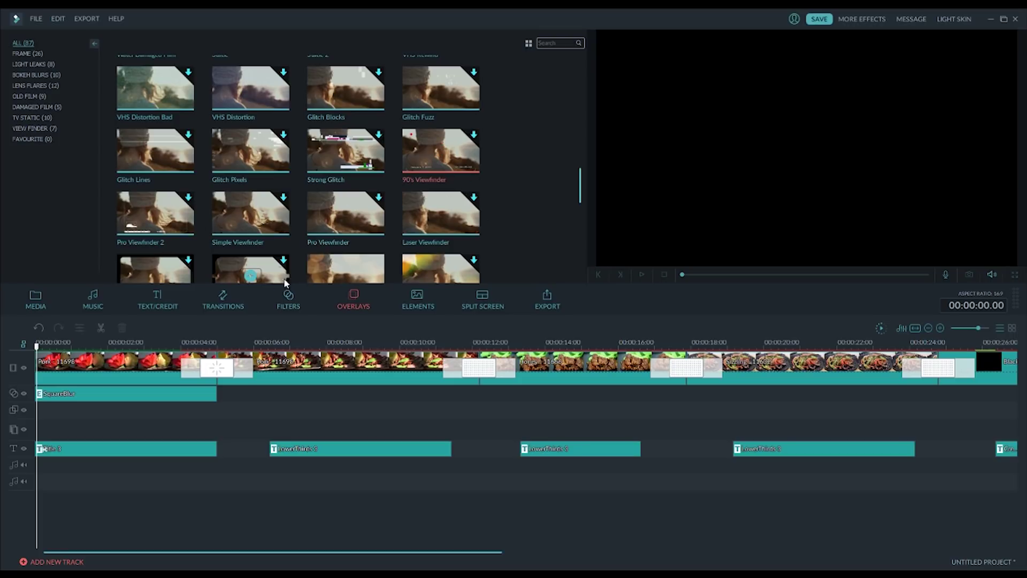
pyautogui.scroll(-10, 533, 236)
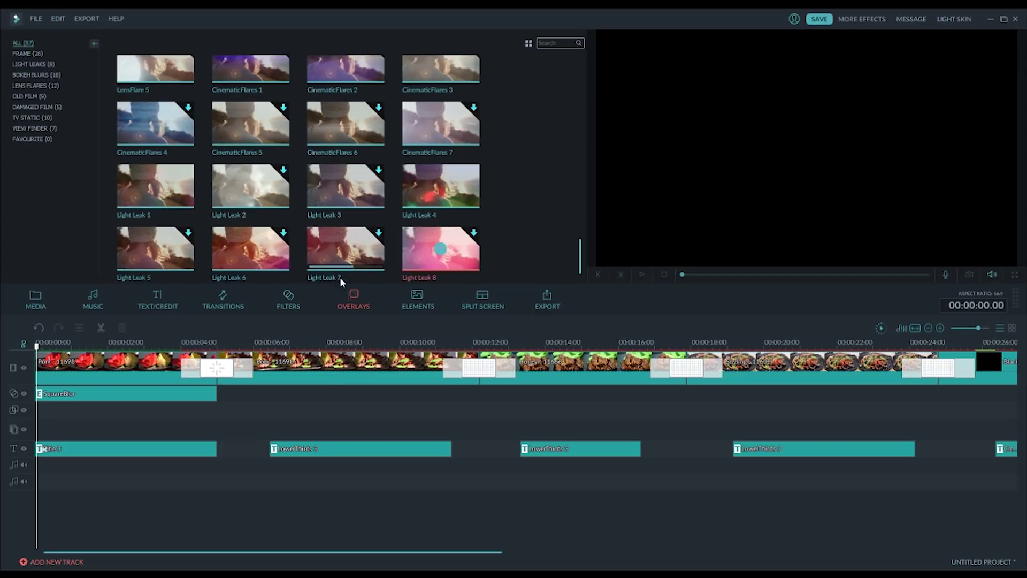
# Return the Overlays list to the top and move the playhead to 00:00:25.16 on the fajitas shot.
pyautogui.scroll(2, 486, 217)
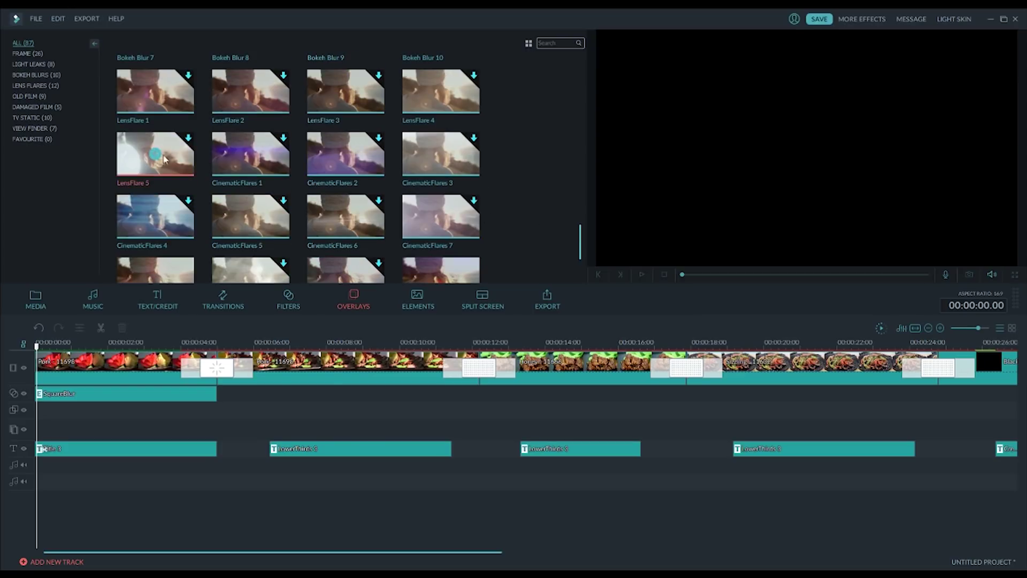
pyautogui.scroll(5, 538, 223)
pyautogui.scroll(5, 540, 228)
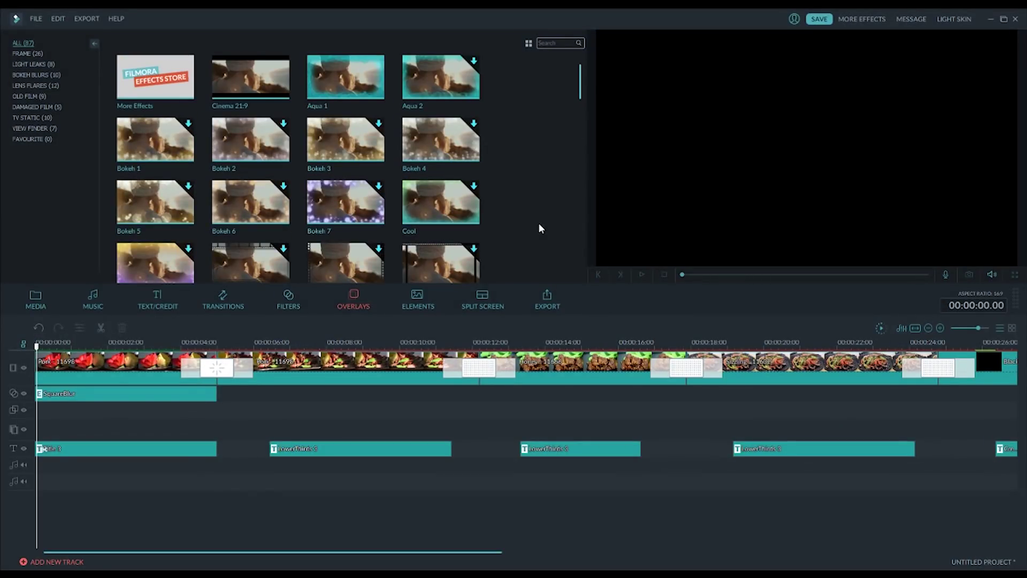
pyautogui.moveTo(678, 342); pyautogui.dragTo(969, 342)
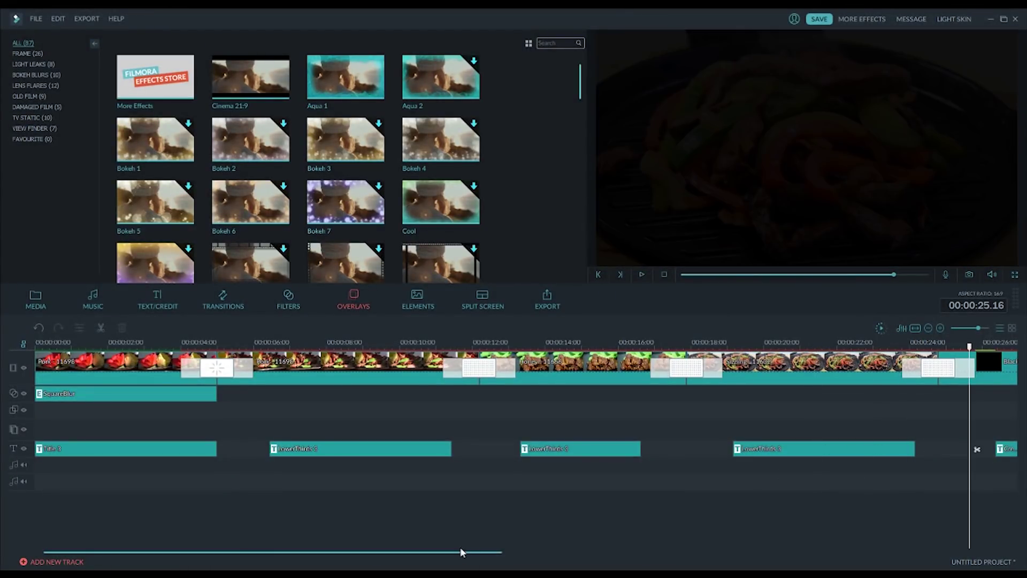
pyautogui.moveTo(454, 553); pyautogui.dragTo(427, 566)
# Open the Music library and scroll through the built-in tracks.
pyautogui.click(89, 303)
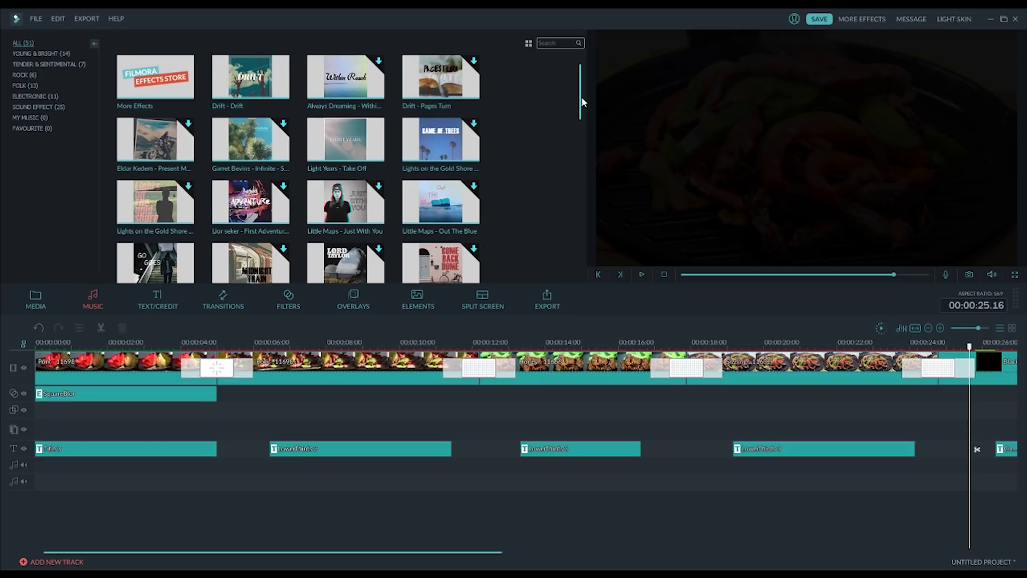
pyautogui.moveTo(581, 98); pyautogui.dragTo(580, 252)
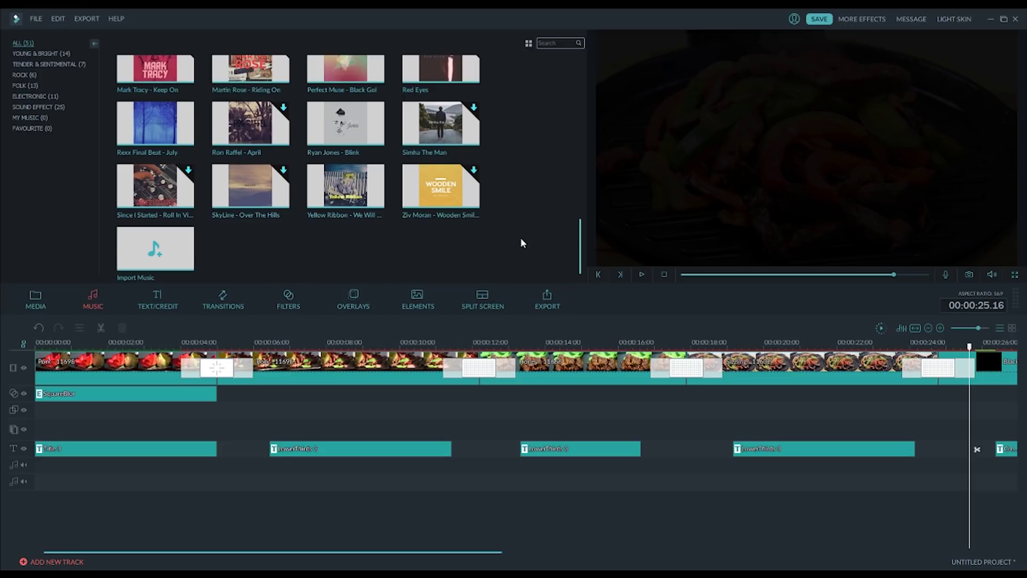
pyautogui.scroll(10, 521, 237)
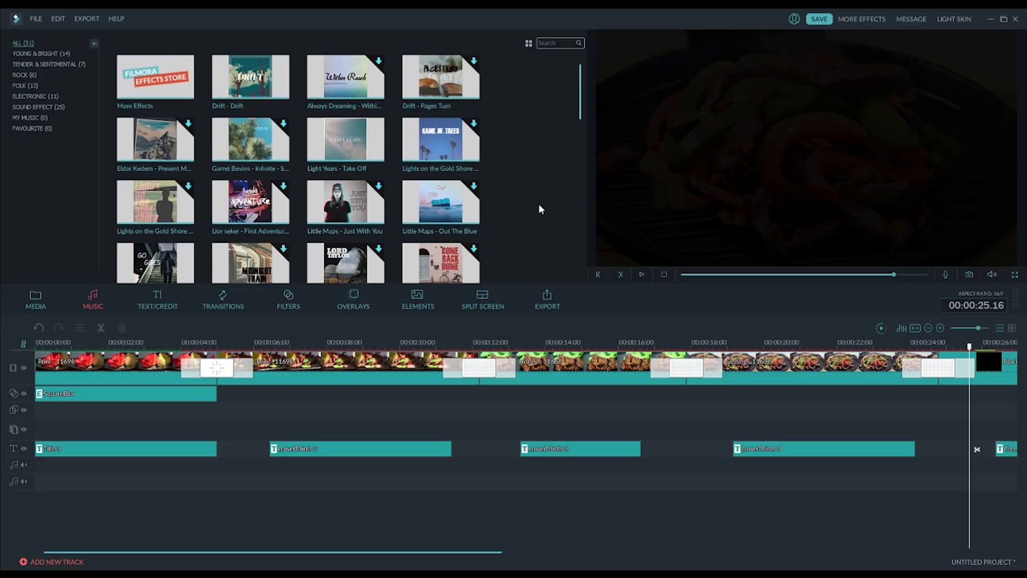
pyautogui.scroll(-10, 538, 205)
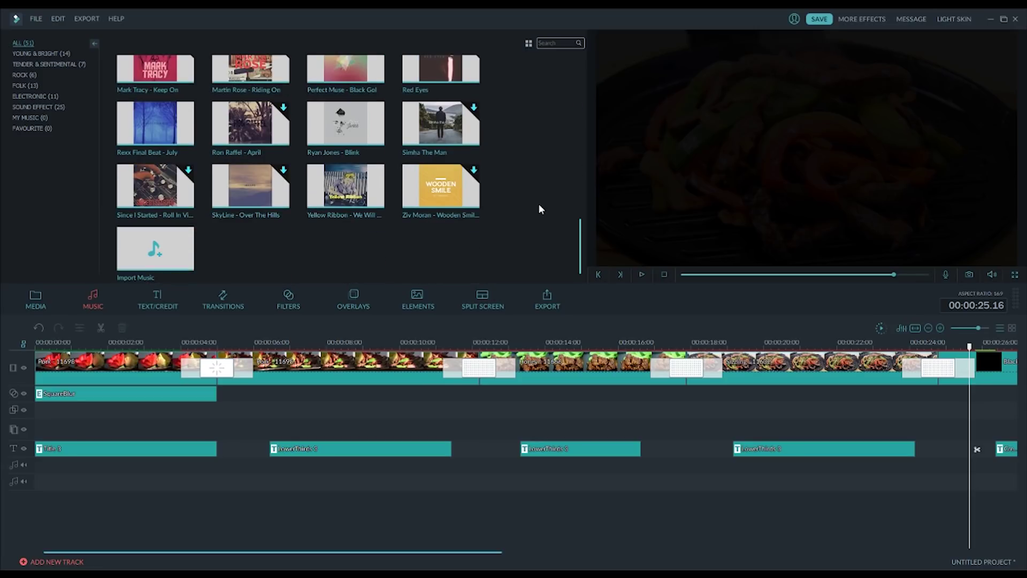
pyautogui.scroll(10, 508, 217)
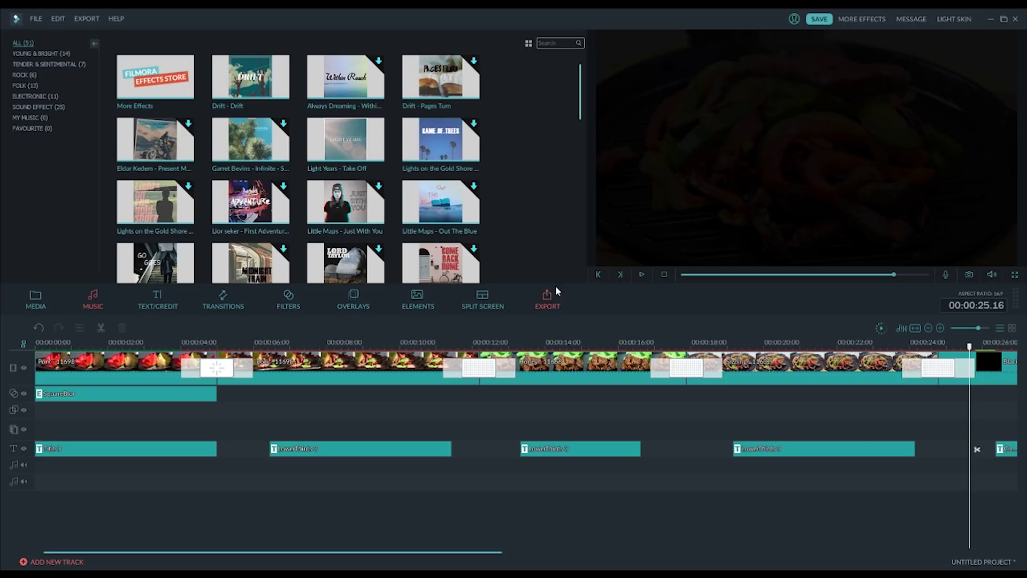
pyautogui.scroll(-10, 534, 147)
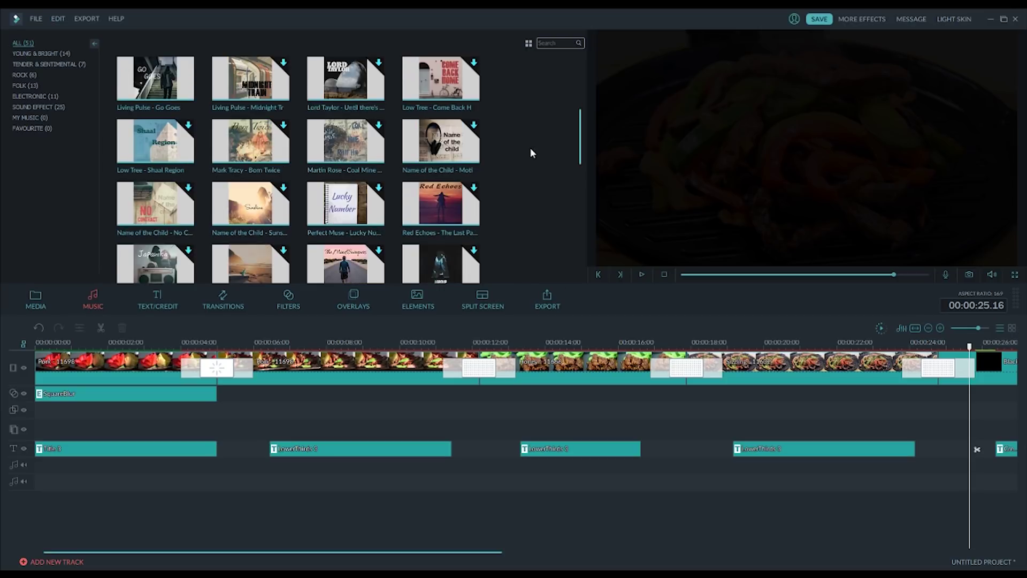
pyautogui.scroll(10, 543, 147)
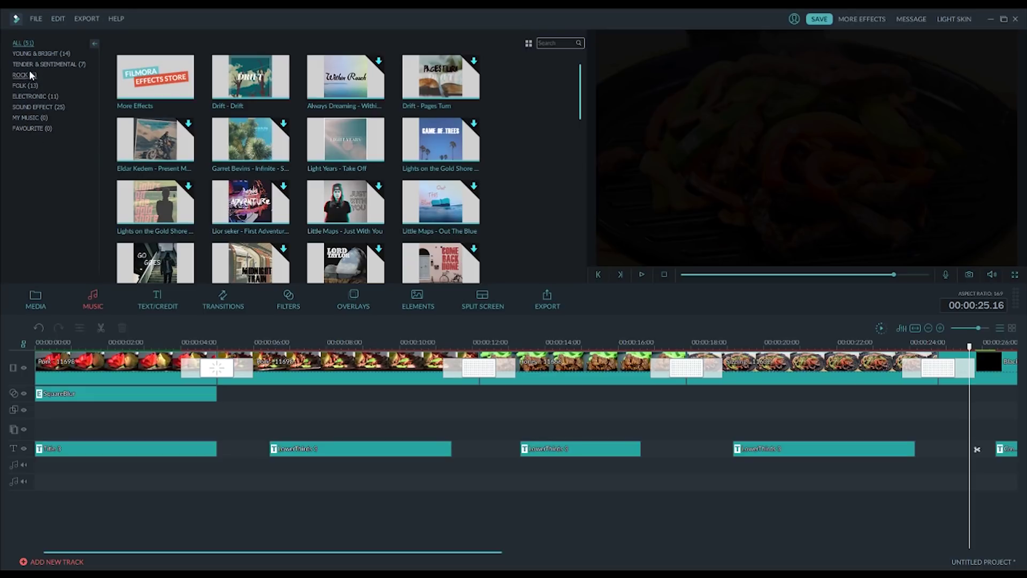
# Filter music to Tender & Sentimental, then Young & Bright, and return the playhead to the intro title.
pyautogui.click(46, 68)
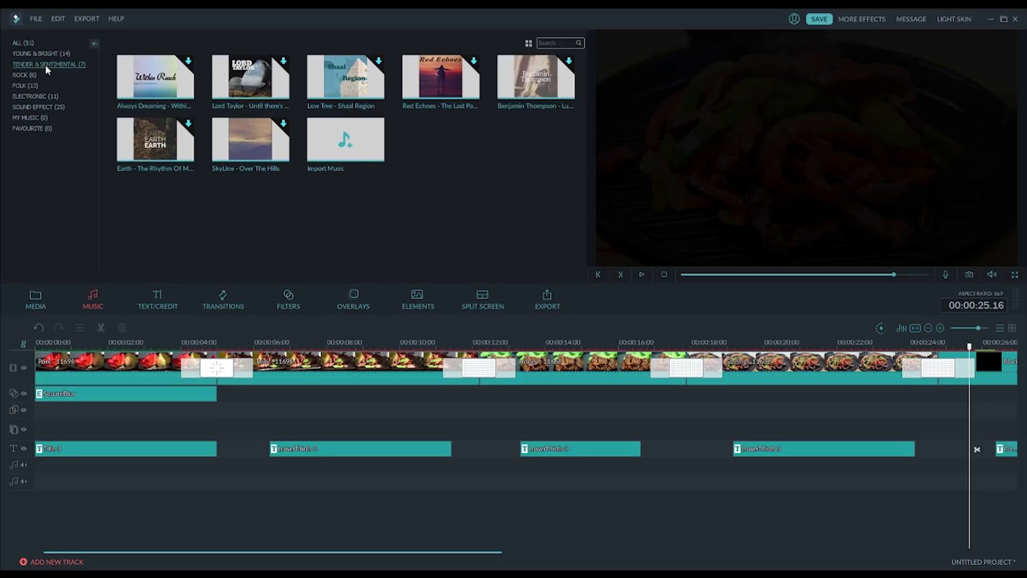
pyautogui.click(49, 55)
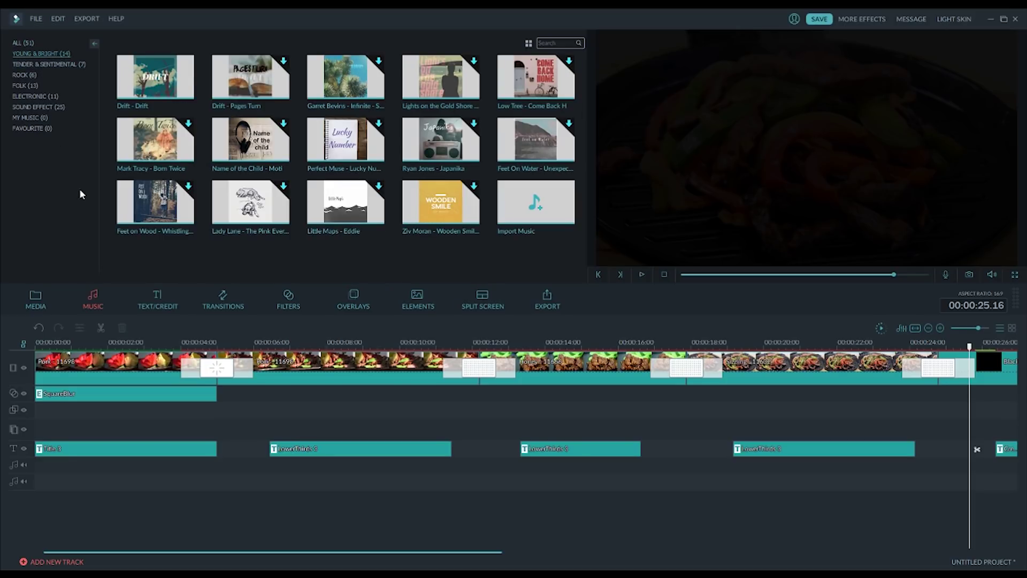
pyautogui.moveTo(70, 347); pyautogui.dragTo(146, 347)
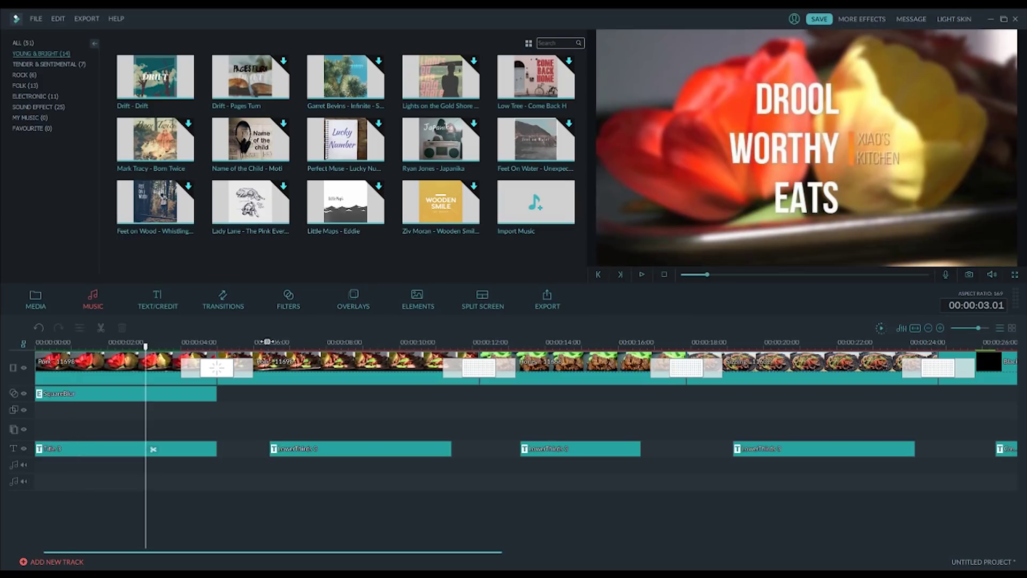
# Scrub through the intro title, the first food shot and the PORK STIR FRY lower third.
pyautogui.click(266, 342)
pyautogui.click(175, 345)
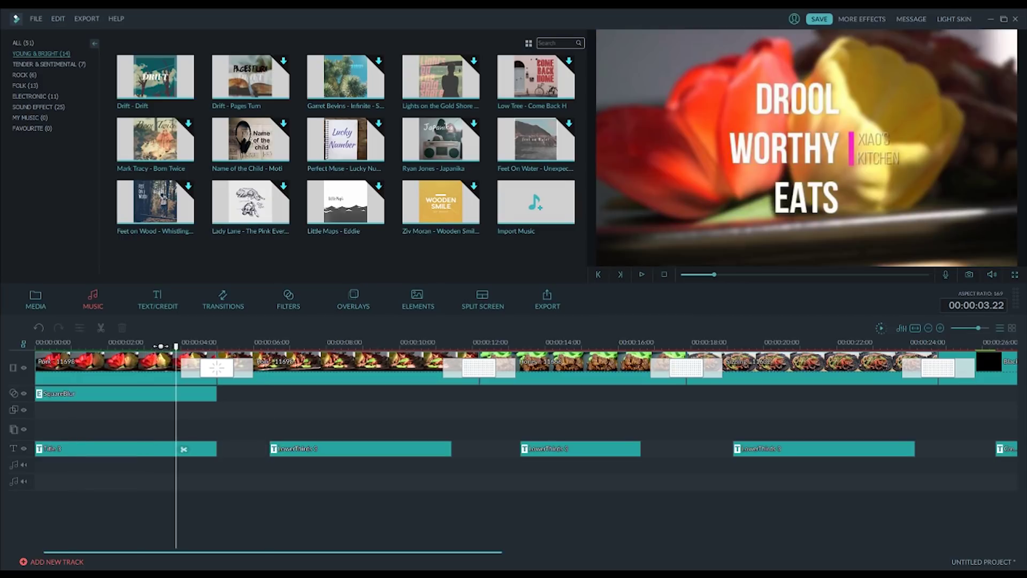
pyautogui.click(131, 346)
pyautogui.click(94, 346)
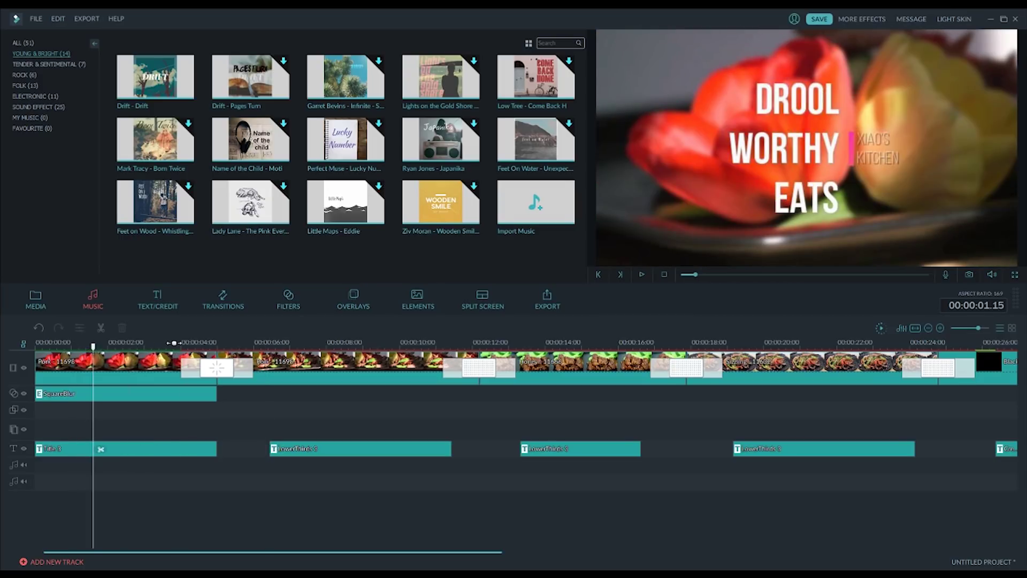
pyautogui.click(172, 345)
pyautogui.click(235, 345)
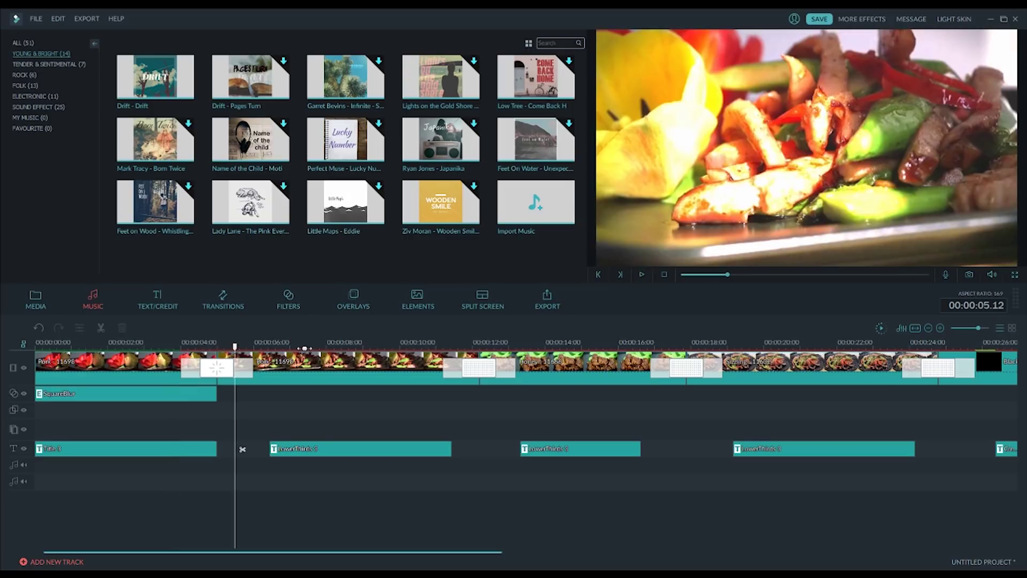
pyautogui.click(304, 345)
pyautogui.click(357, 345)
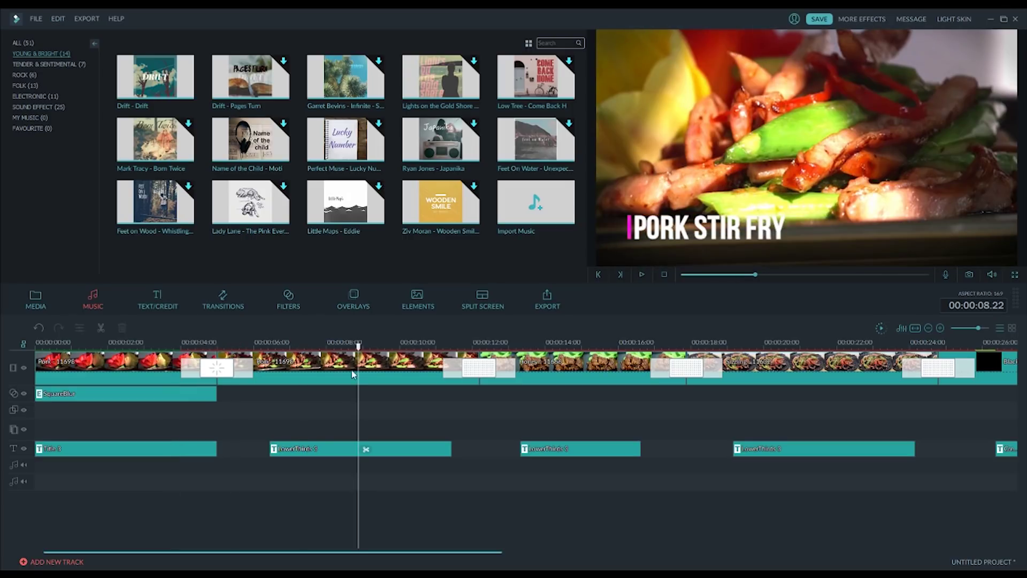
# Check the HONEY GLAZED RIBS lower third and open the ribs clip's editing settings.
pyautogui.click(592, 368)
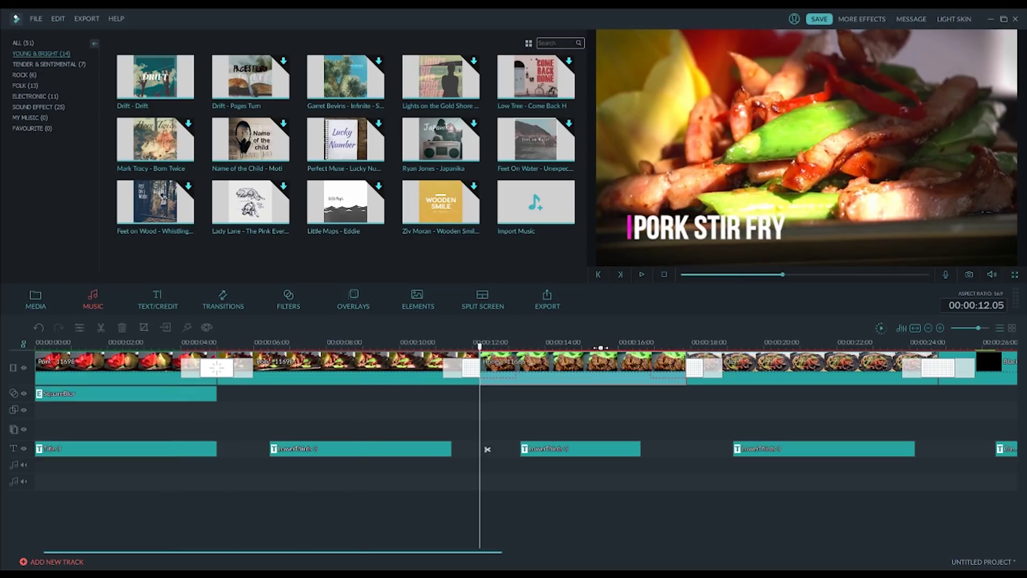
pyautogui.click(600, 346)
pyautogui.doubleClick(627, 377)
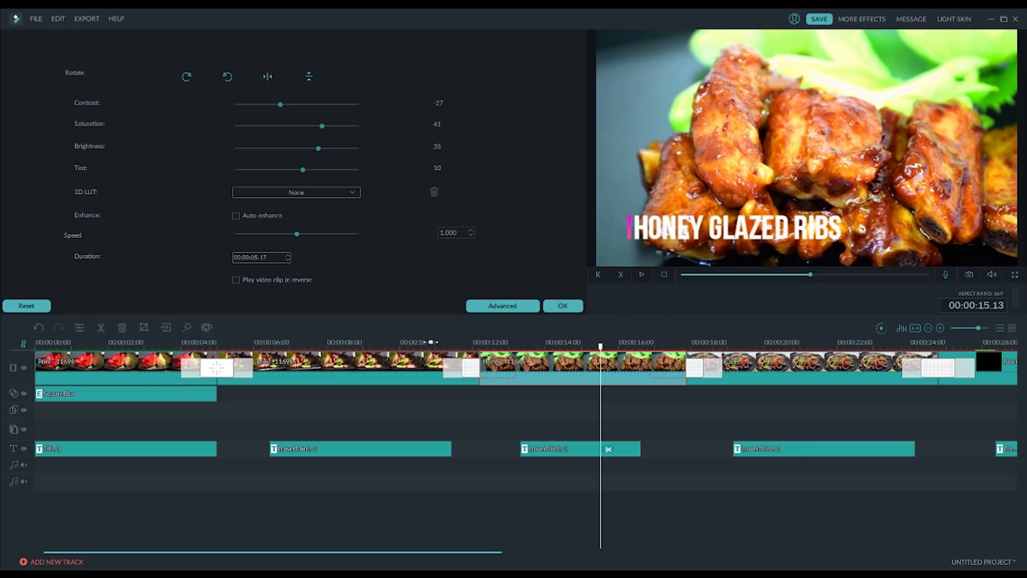
# Scrub the pork clip, the video start, and the STEAK FAJITAS lower third to the fajitas end.
pyautogui.click(354, 342)
pyautogui.click(274, 343)
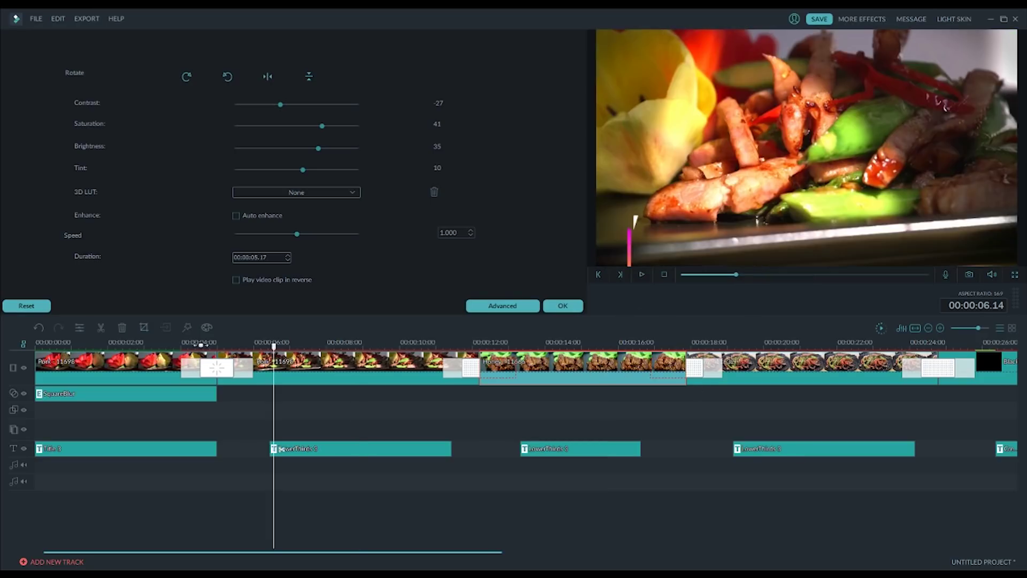
pyautogui.click(45, 343)
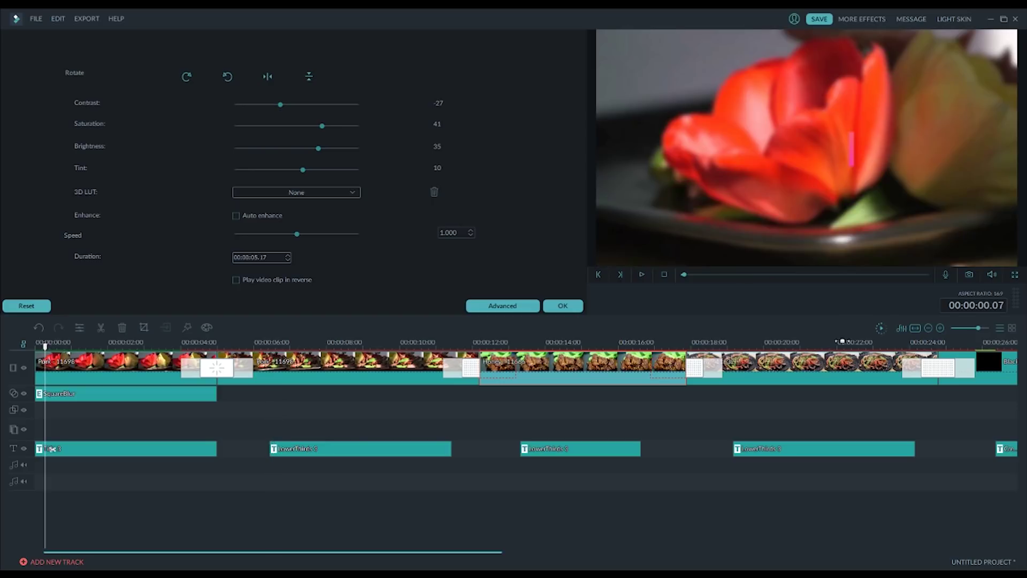
pyautogui.click(892, 344)
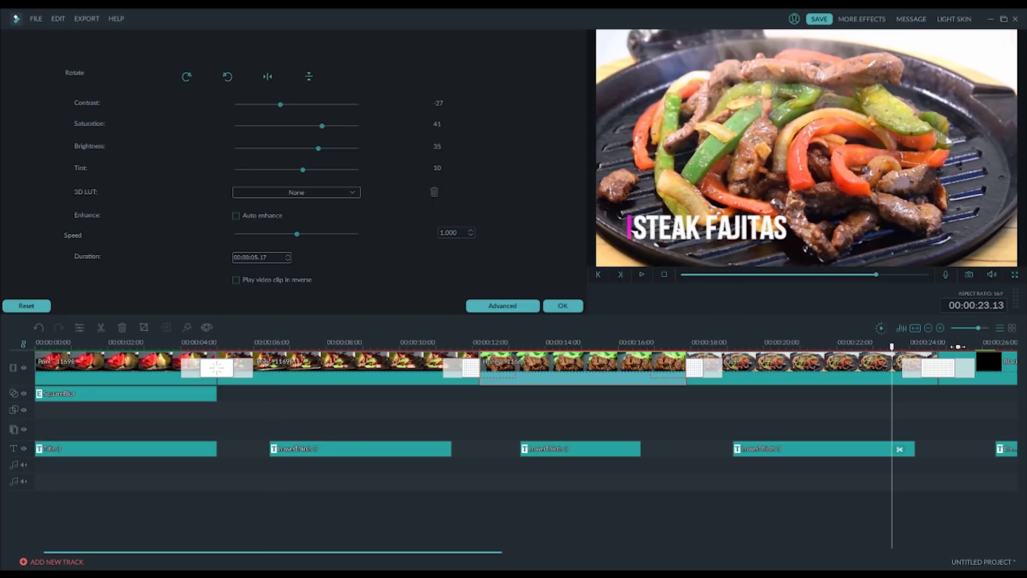
pyautogui.click(952, 344)
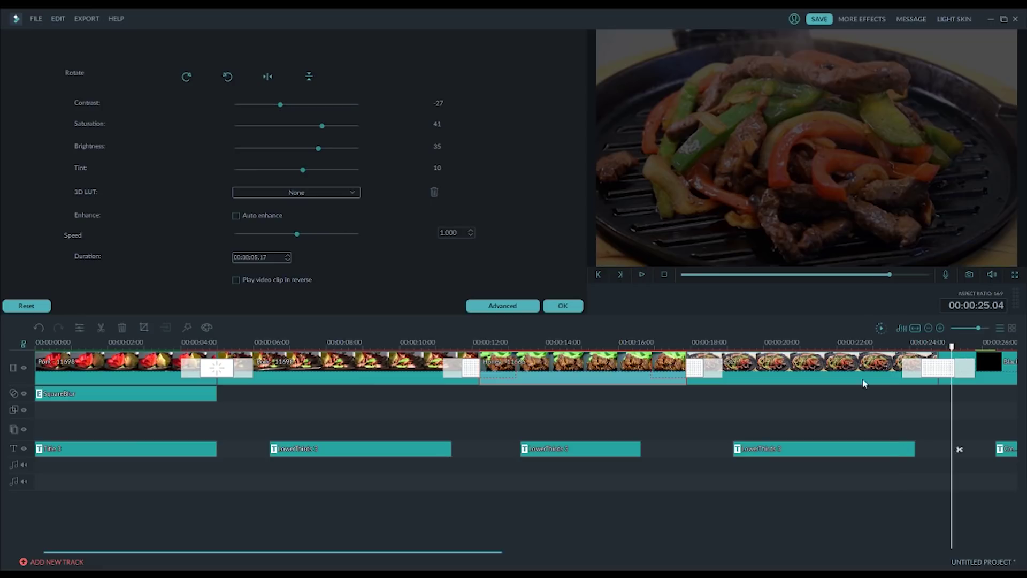
# Review the later fajitas footage and XIAO'S KITCHEN credit, then load the second fajitas clip's settings.
pyautogui.moveTo(435, 552); pyautogui.dragTo(642, 551)
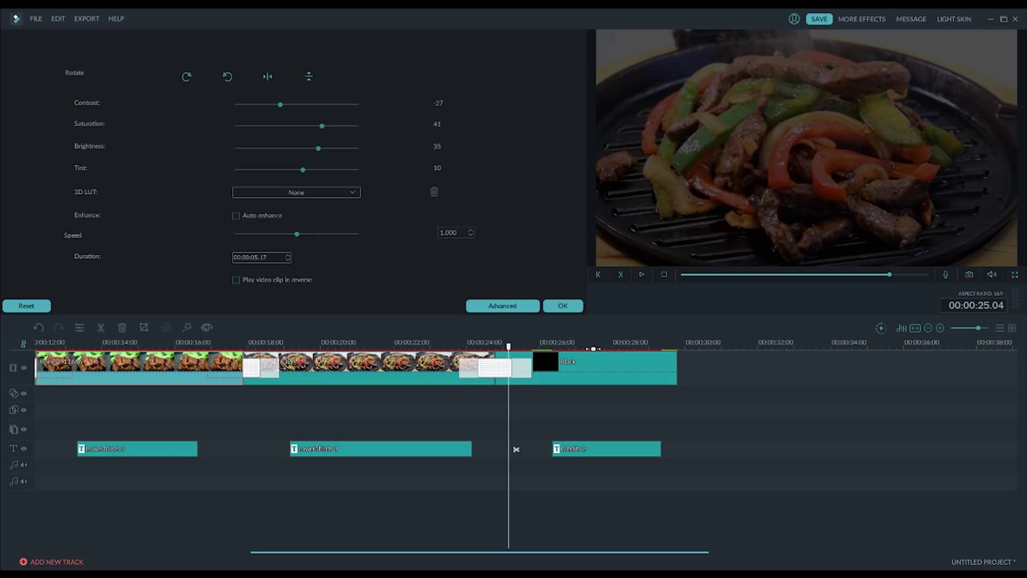
pyautogui.moveTo(593, 348); pyautogui.dragTo(366, 348)
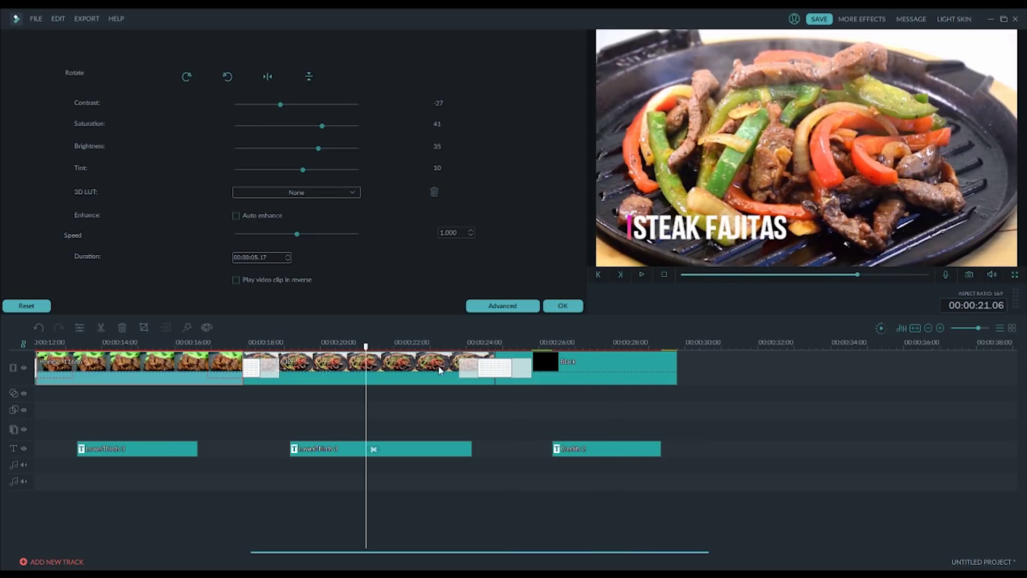
pyautogui.click(435, 347)
pyautogui.click(514, 345)
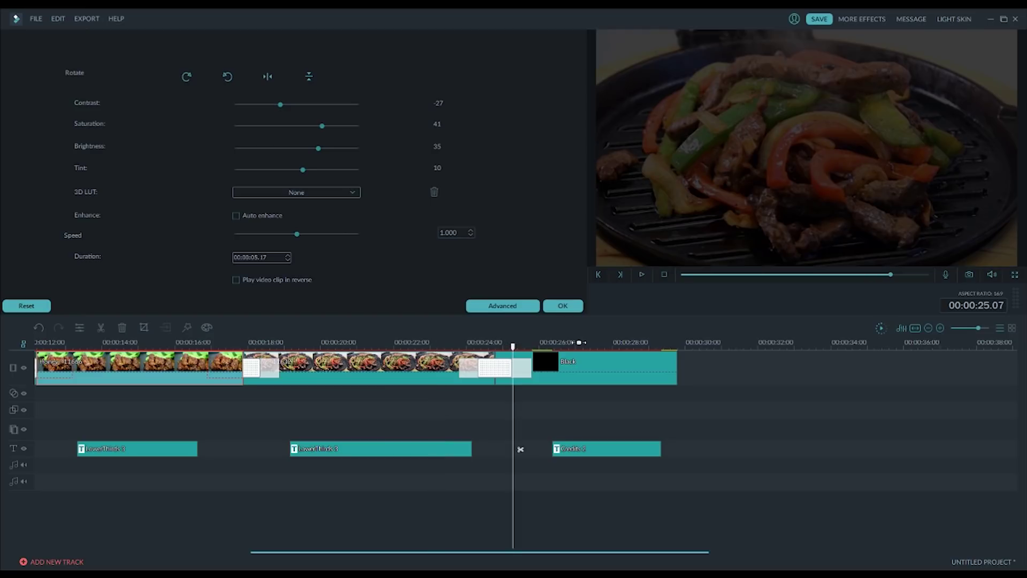
pyautogui.click(579, 345)
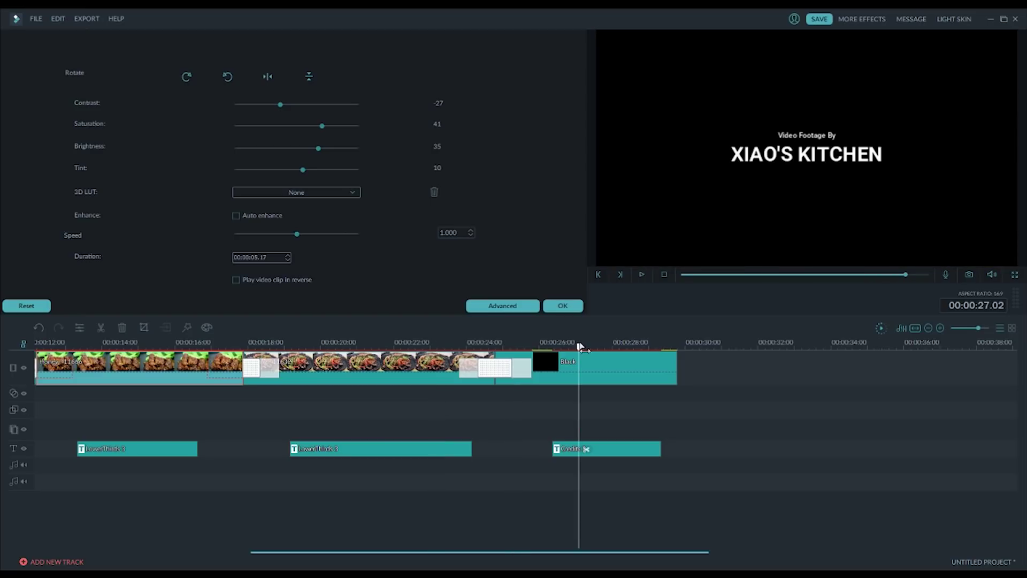
pyautogui.click(625, 347)
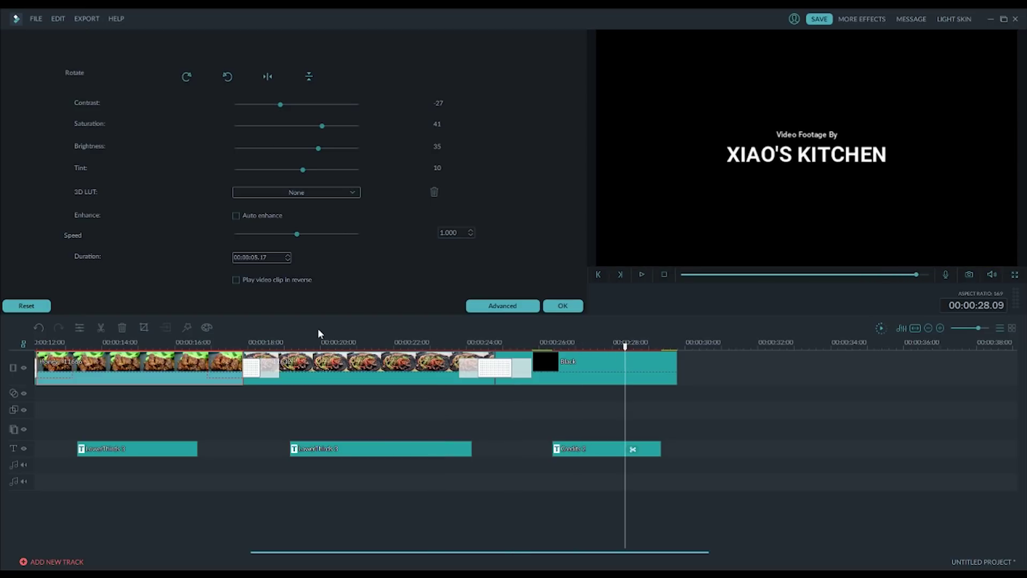
pyautogui.click(321, 357)
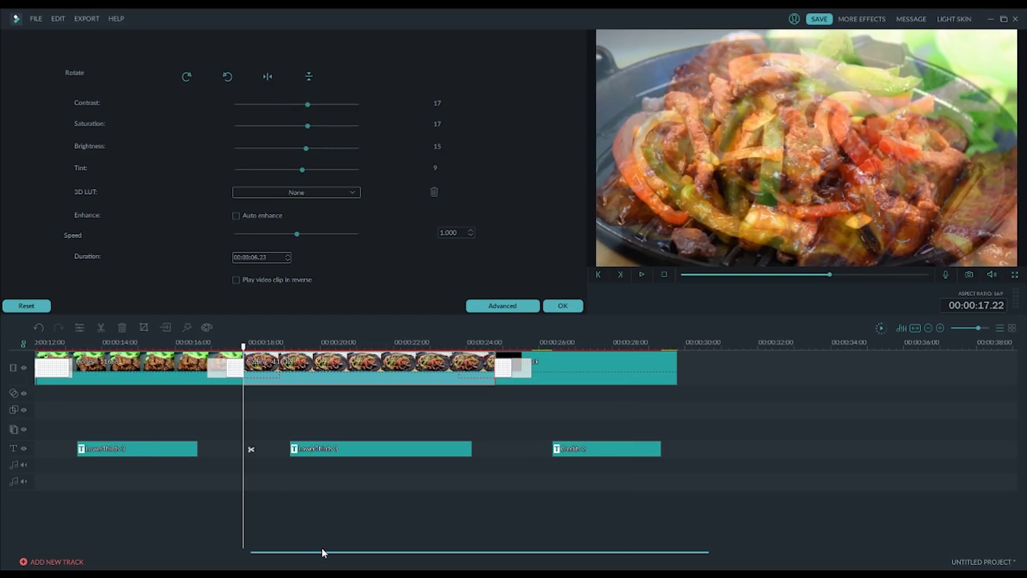
pyautogui.moveTo(327, 550); pyautogui.dragTo(25, 561)
pyautogui.click(95, 345)
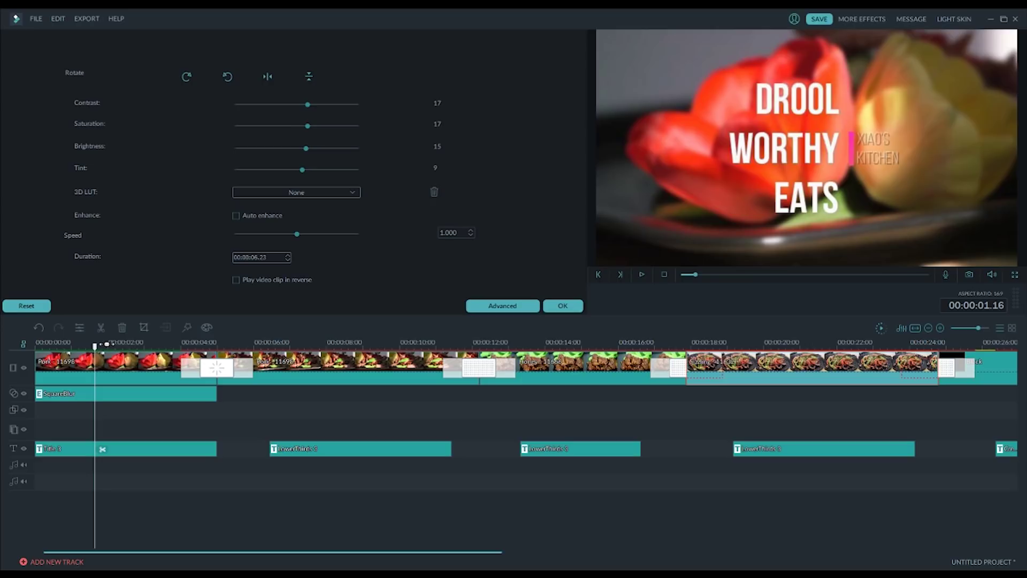
pyautogui.click(118, 345)
pyautogui.click(162, 346)
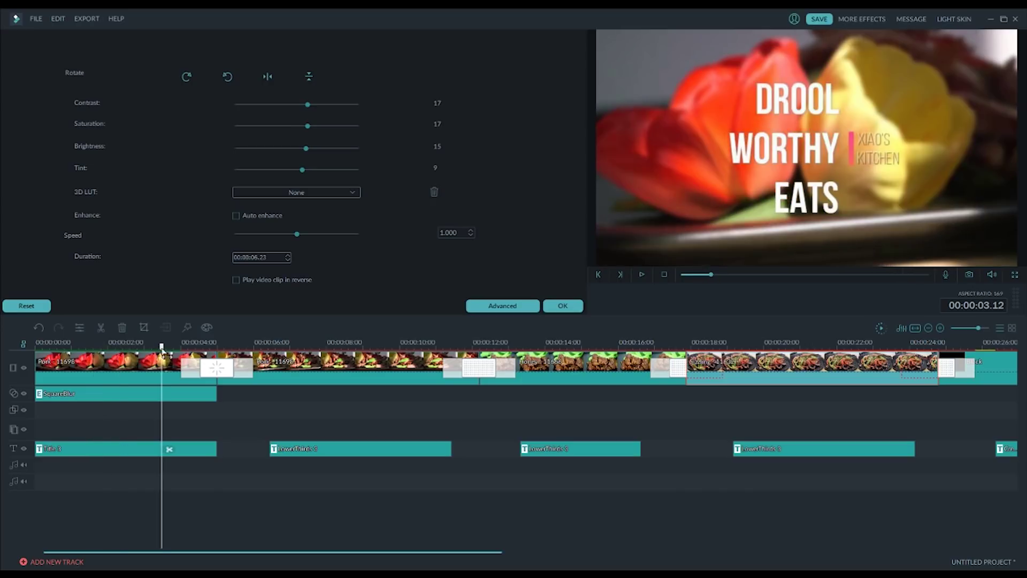
pyautogui.click(196, 345)
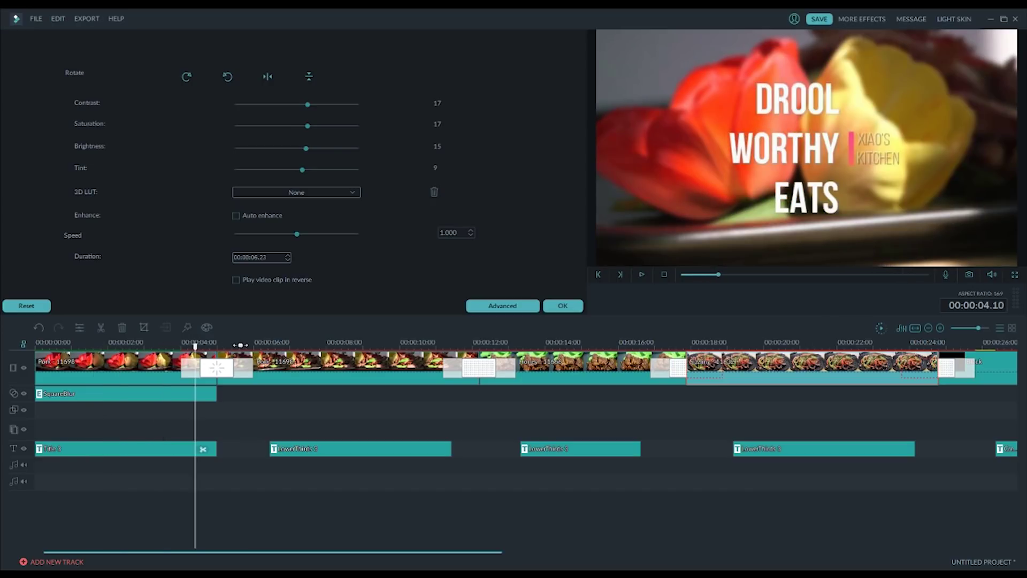
pyautogui.click(271, 343)
pyautogui.click(360, 343)
pyautogui.click(406, 343)
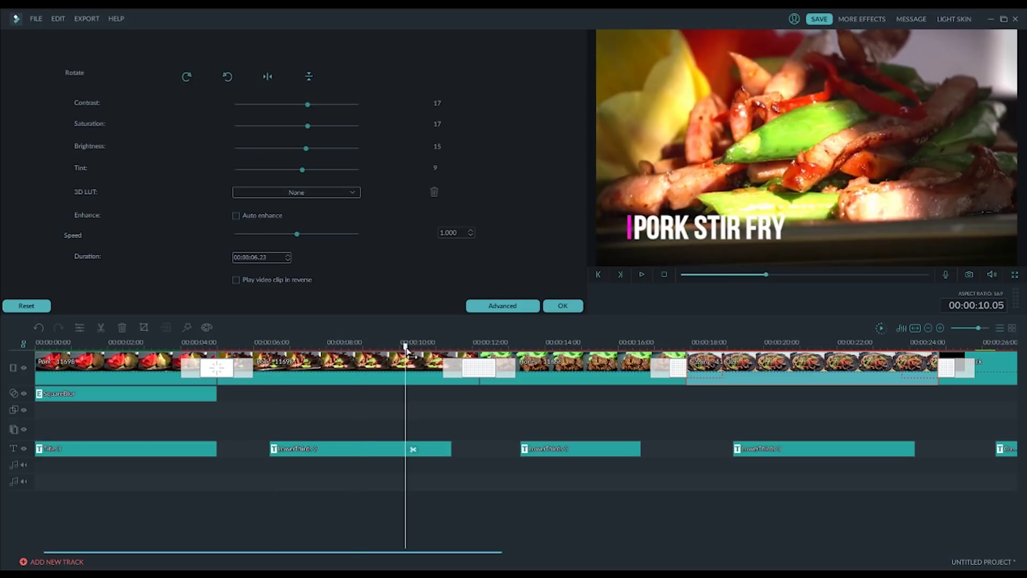
pyautogui.click(443, 343)
pyautogui.click(484, 347)
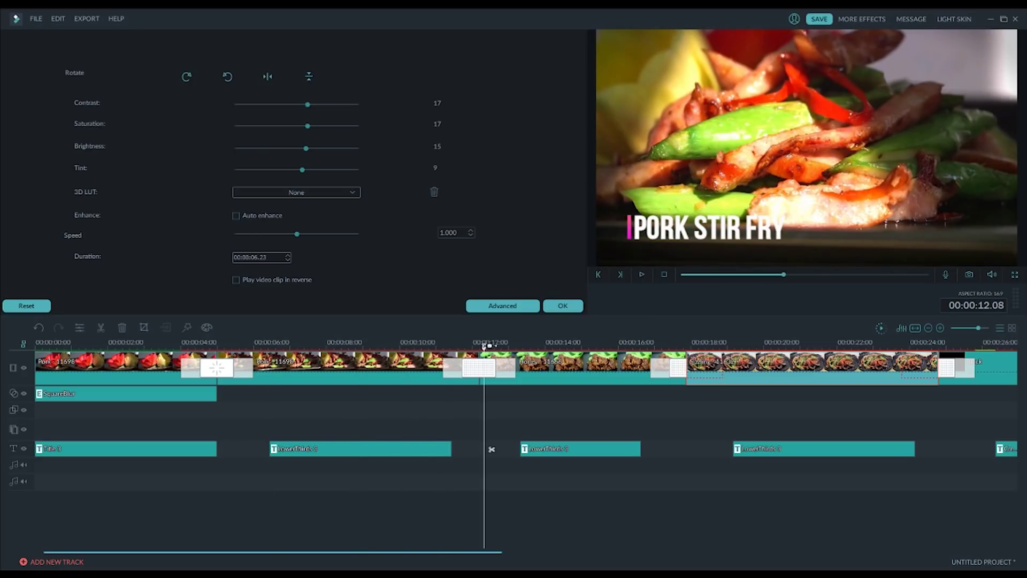
pyautogui.click(531, 346)
pyautogui.click(574, 348)
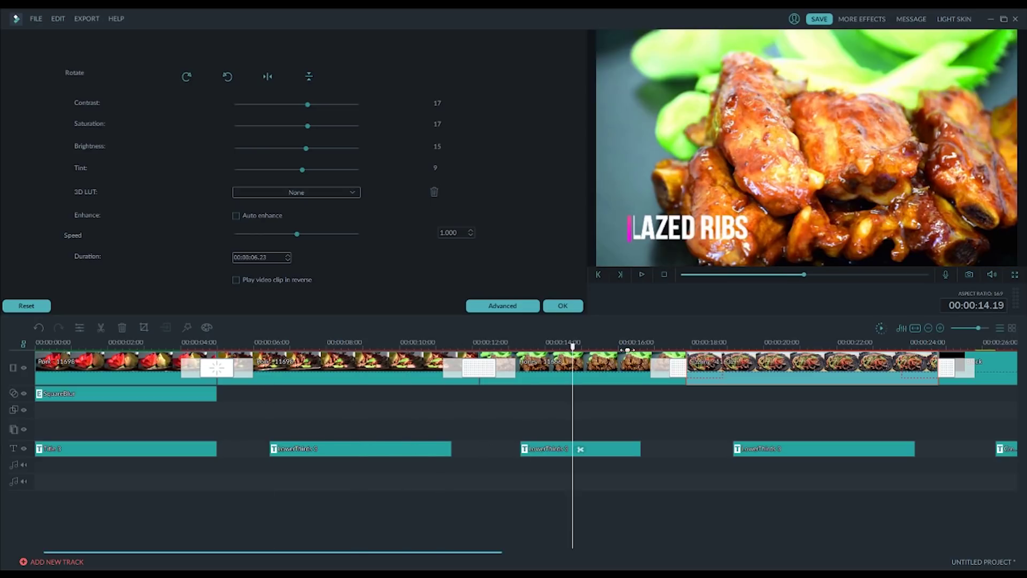
pyautogui.click(627, 348)
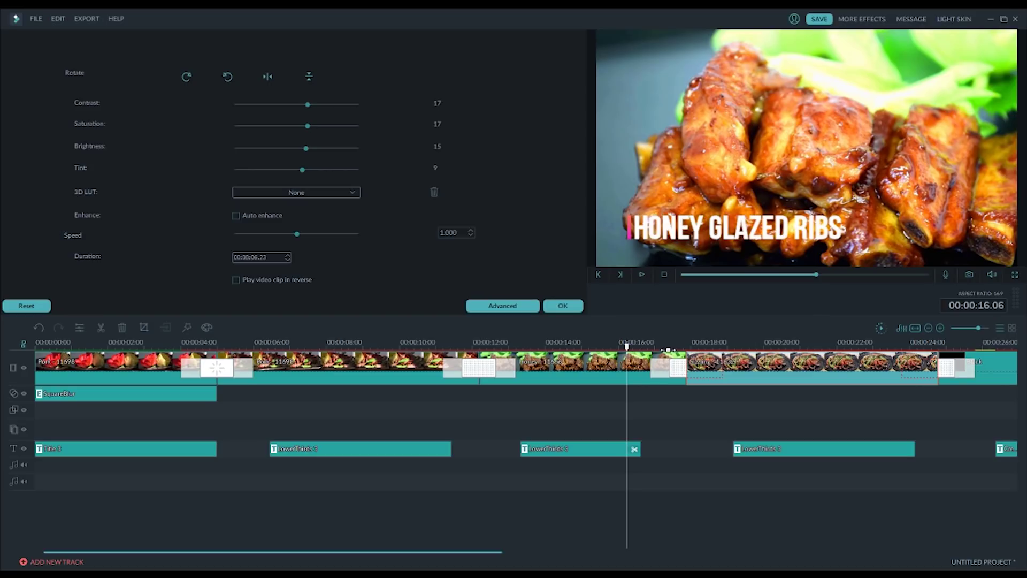
pyautogui.click(744, 343)
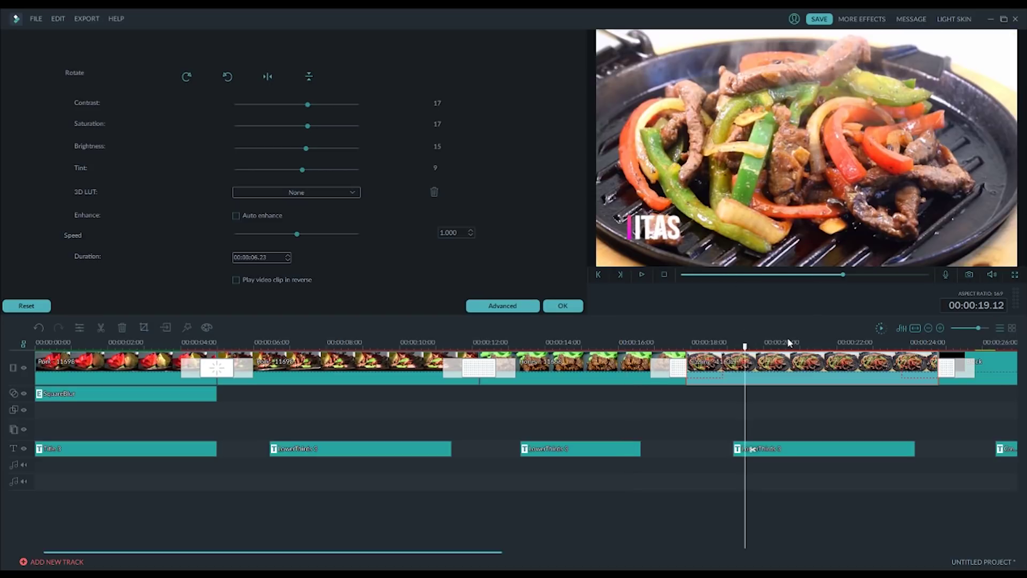